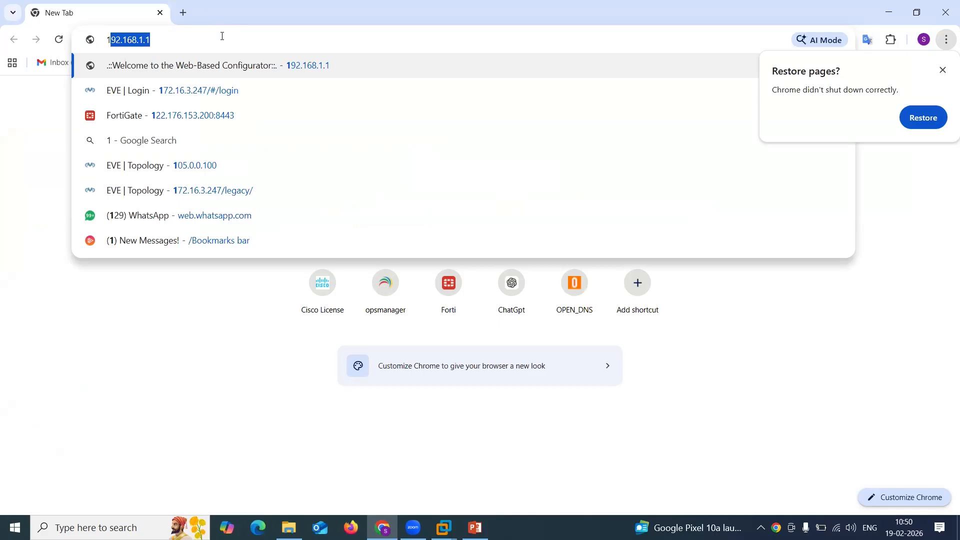
Open the EVE-NG login page at 172.16.3.247 in the browser.
{"action": "key", "text": "BackSpace"}
{"action": "key", "text": "BackSpace"}
{"action": "type", "text": "17"}
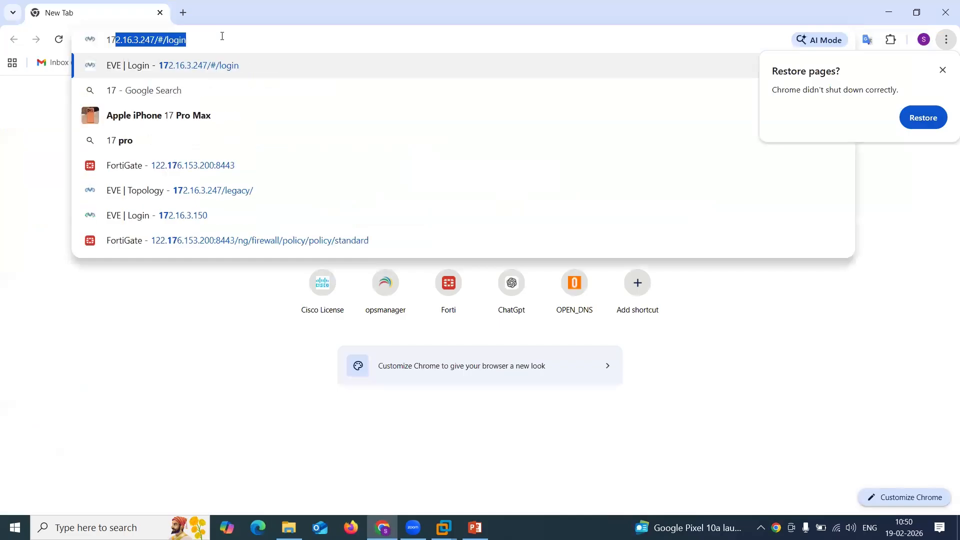
{"action": "key", "text": "Return"}
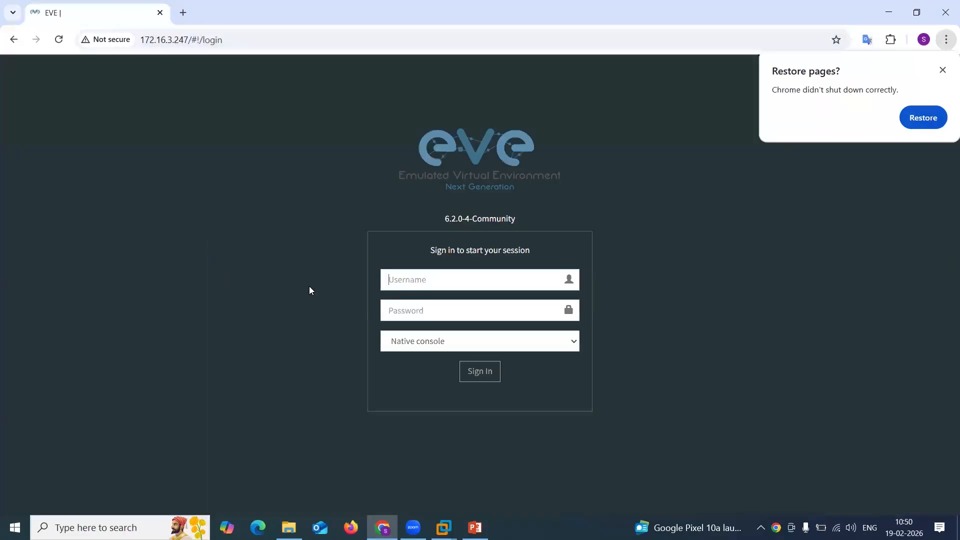
Sign in to EVE-NG as admin using the browser's saved password.
{"action": "left_click", "coordinate": [386, 280]}
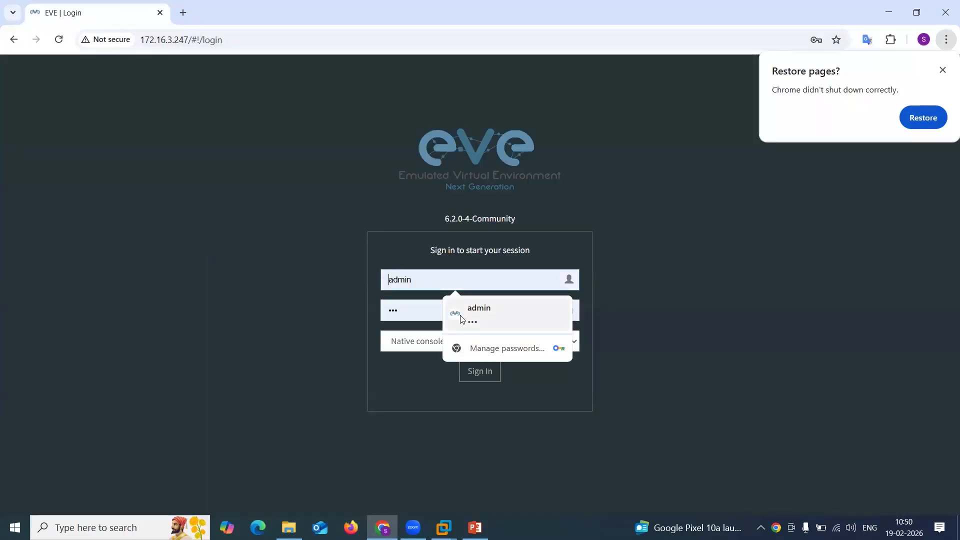
{"action": "left_click", "coordinate": [456, 316]}
{"action": "left_click", "coordinate": [478, 375]}
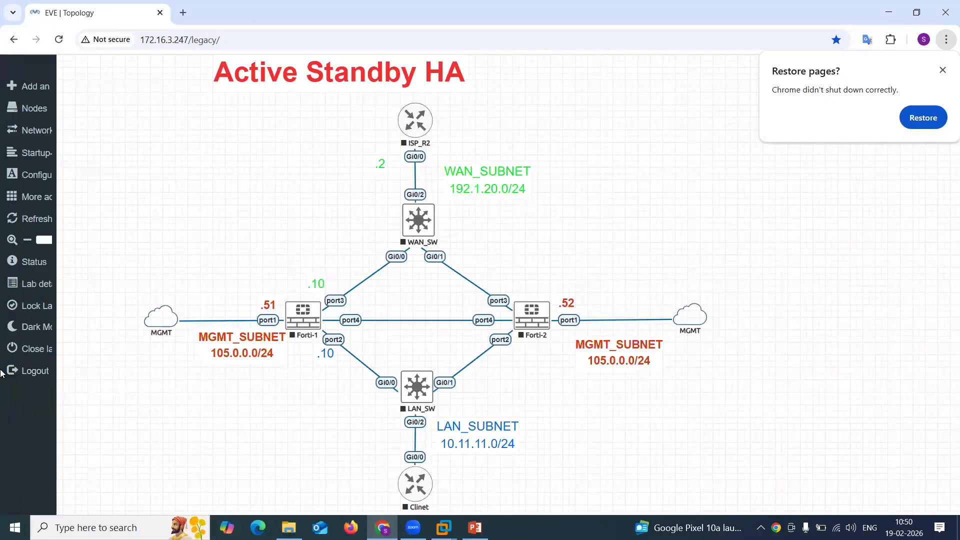
Close the current lab and start adding a new lab in the FORTIGATE folder.
{"action": "left_click", "coordinate": [37, 347]}
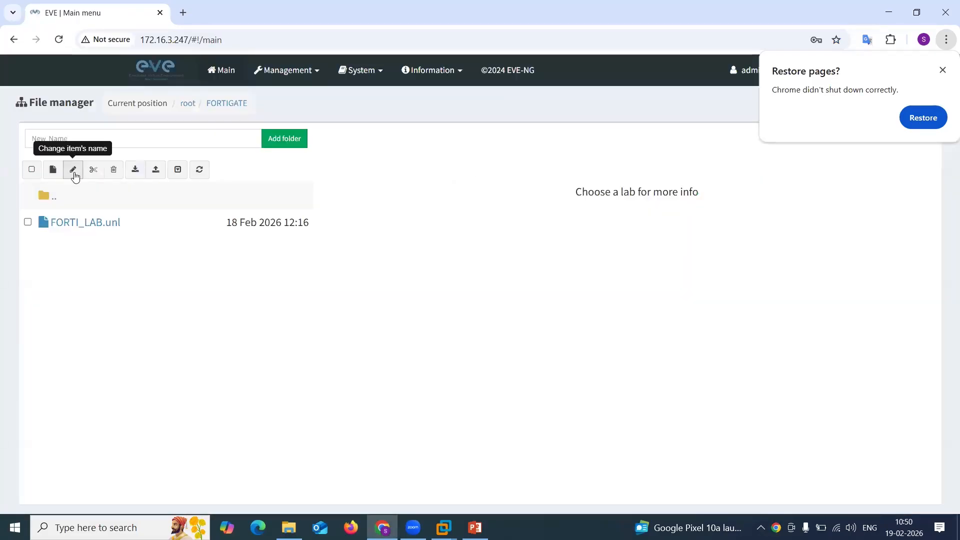
{"action": "left_click", "coordinate": [52, 170]}
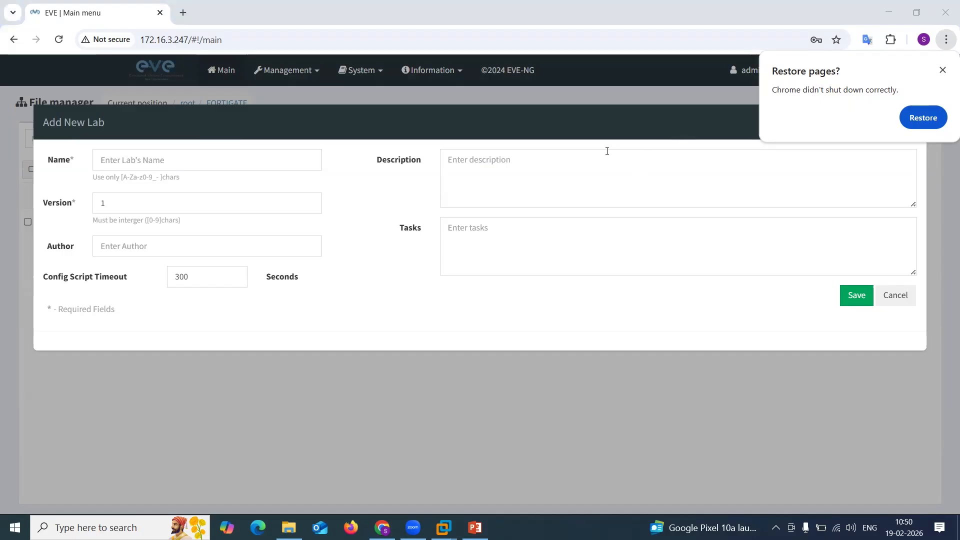
{"action": "left_click", "coordinate": [191, 159]}
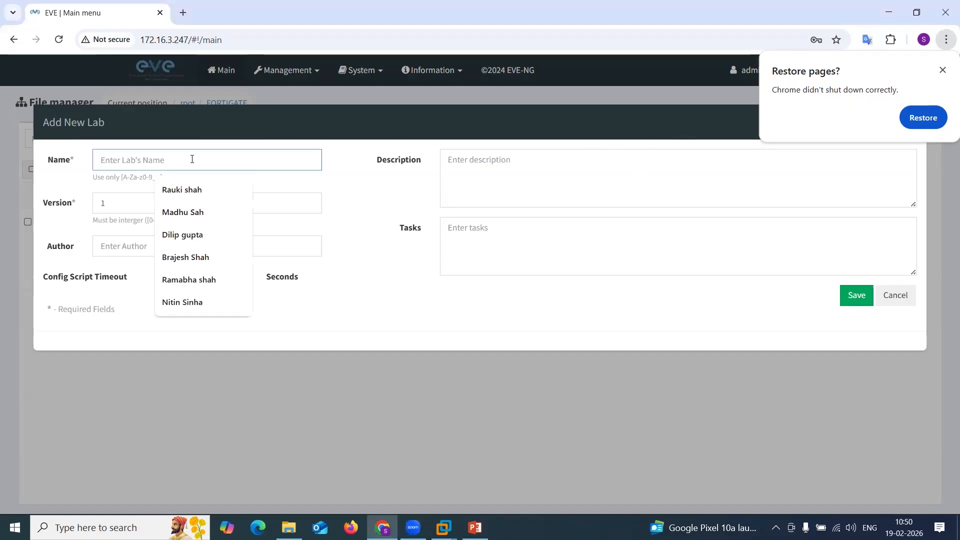
{"action": "type", "text": "S"}
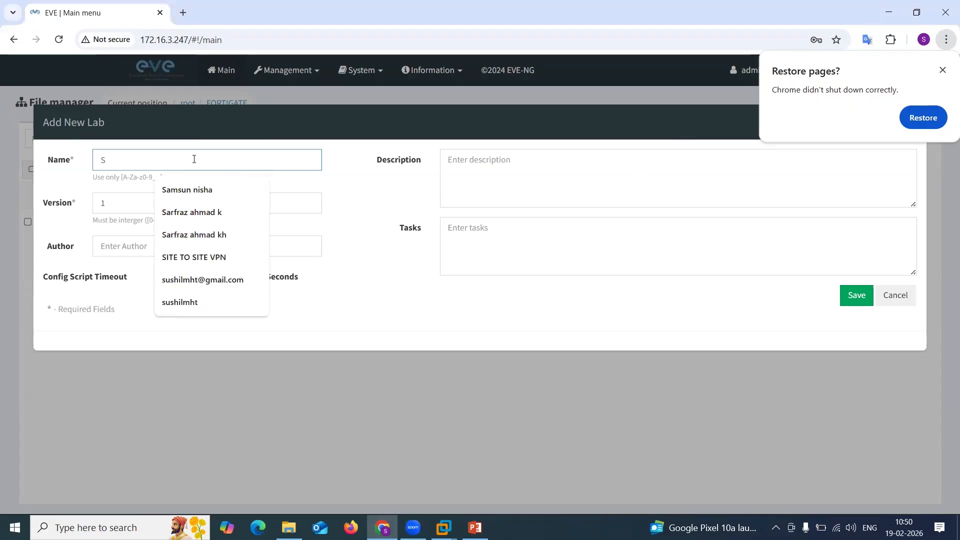
{"action": "key", "text": "BackSpace"}
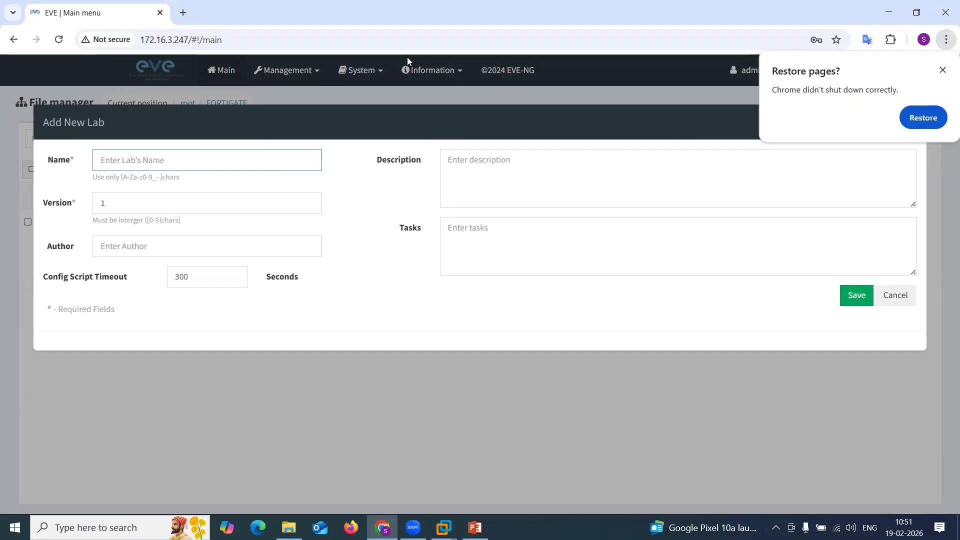
Open the VPN Syllabus.pptx presentation from the desktop's Syllabus folder.
{"action": "left_click", "coordinate": [882, 14]}
{"action": "left_click", "coordinate": [908, 4]}
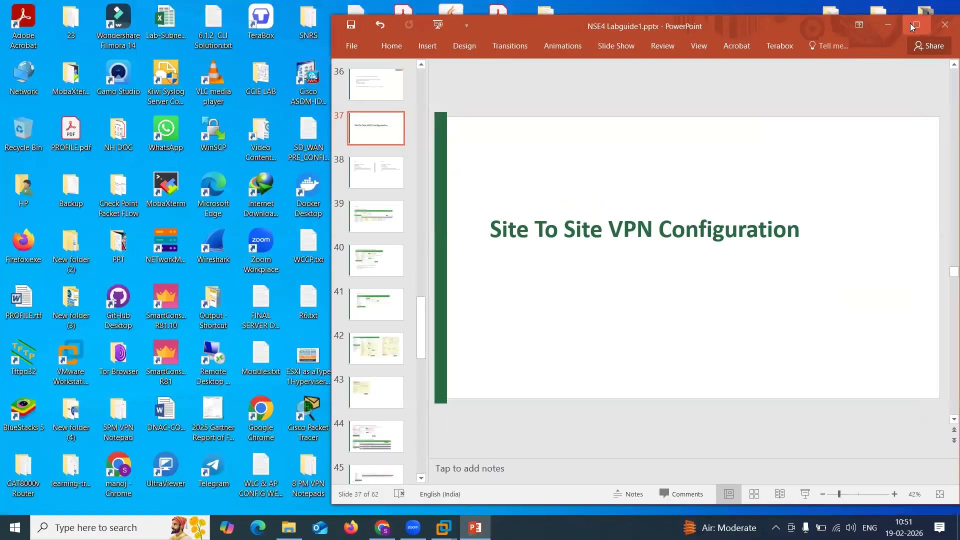
{"action": "left_click", "coordinate": [910, 23]}
{"action": "left_click", "coordinate": [888, 4]}
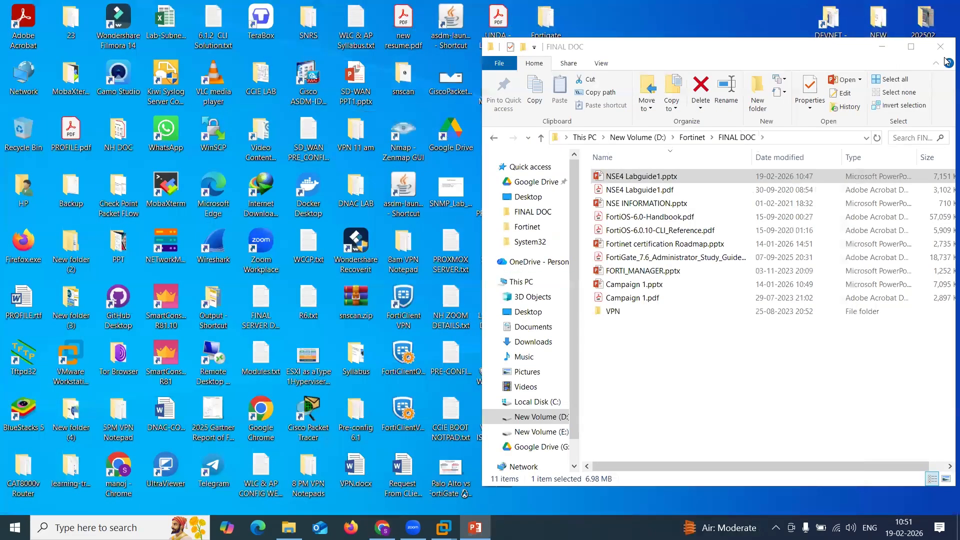
{"action": "left_click", "coordinate": [882, 47]}
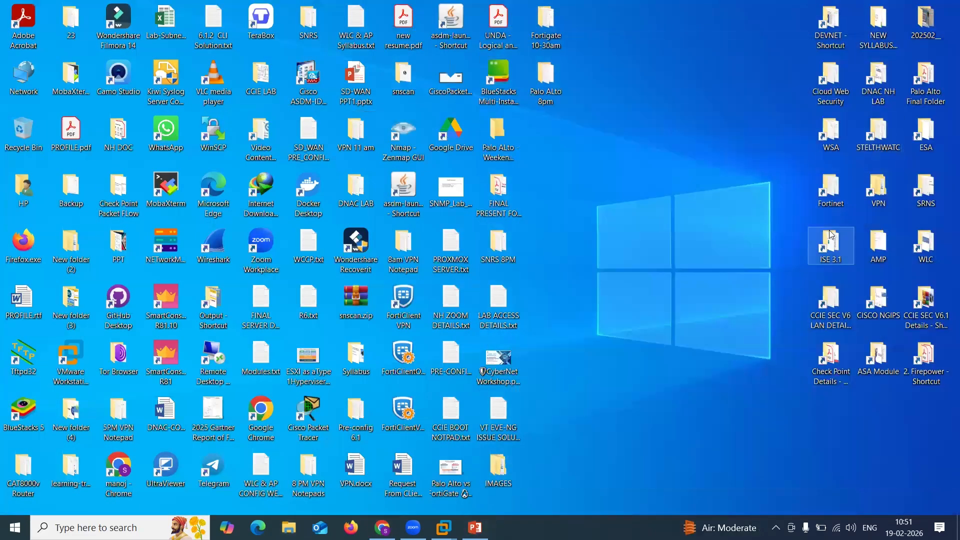
{"action": "double_click", "coordinate": [878, 200]}
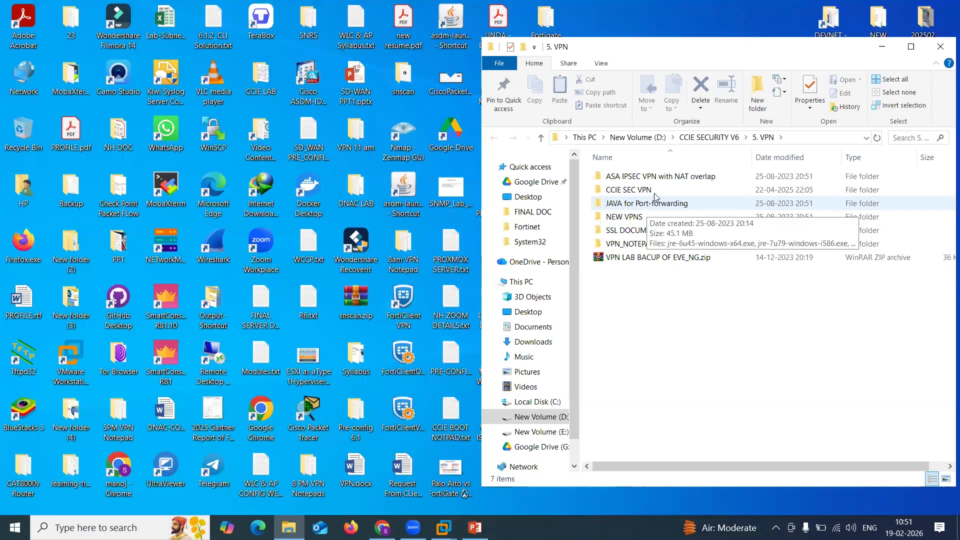
{"action": "double_click", "coordinate": [359, 366]}
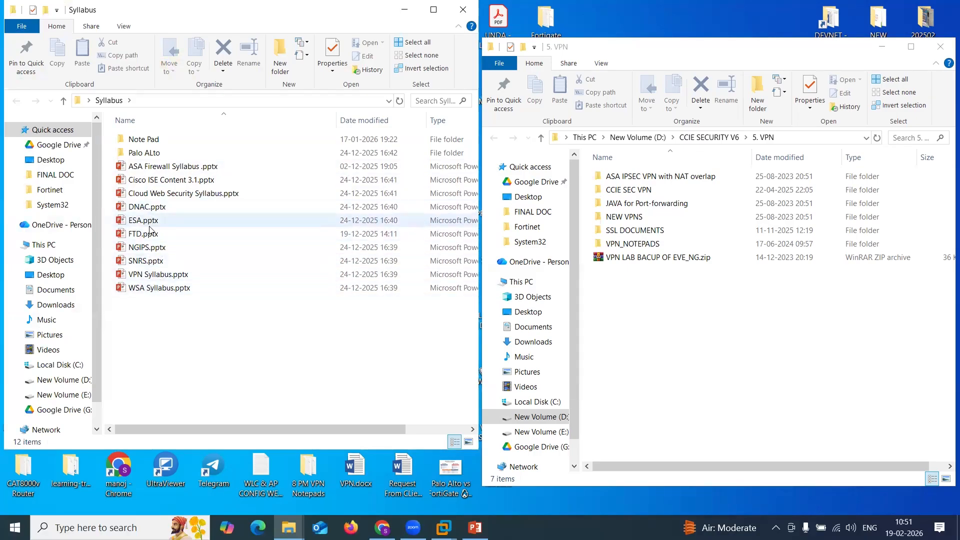
{"action": "double_click", "coordinate": [151, 277]}
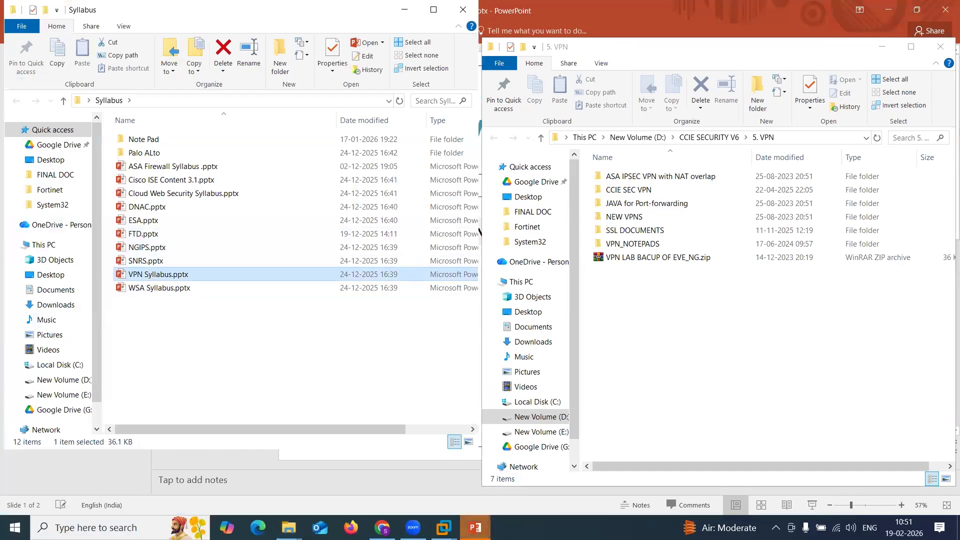
Switch to the VPN Syllabus presentation and display its second slide.
{"action": "mouse_move", "coordinate": [475, 528]}
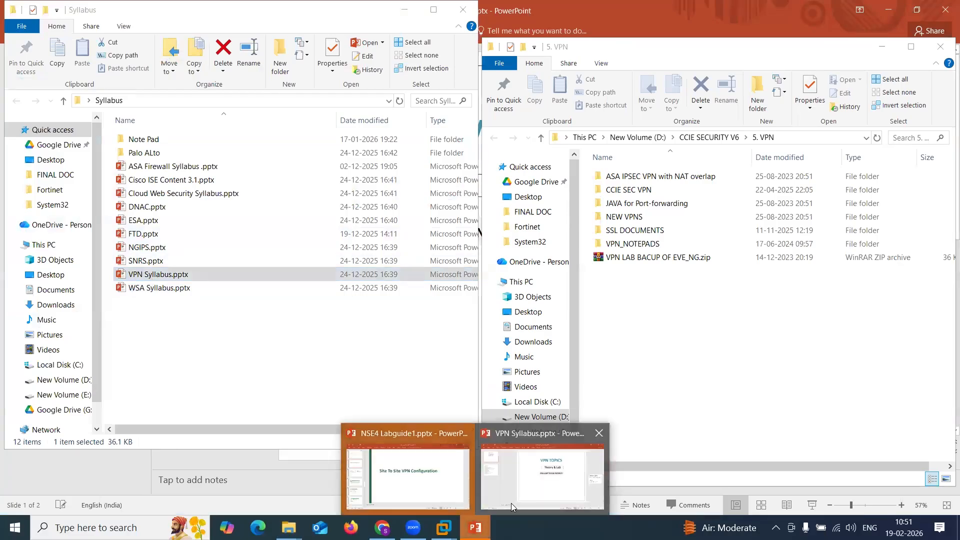
{"action": "left_click", "coordinate": [511, 503]}
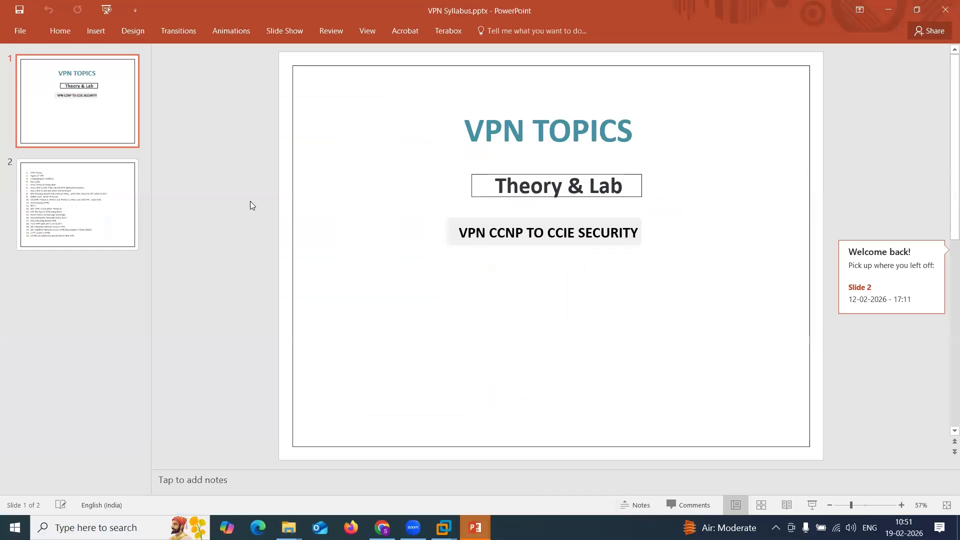
{"action": "left_click", "coordinate": [64, 203]}
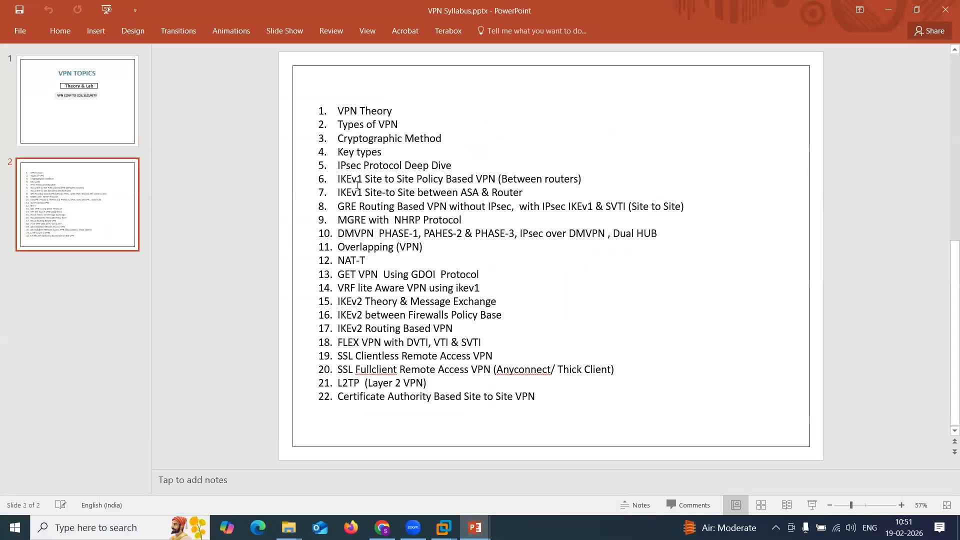
Highlight groups of VPN topics on the second slide while reviewing the list.
{"action": "left_click_drag", "start_coordinate": [338, 108], "coordinate": [532, 403]}
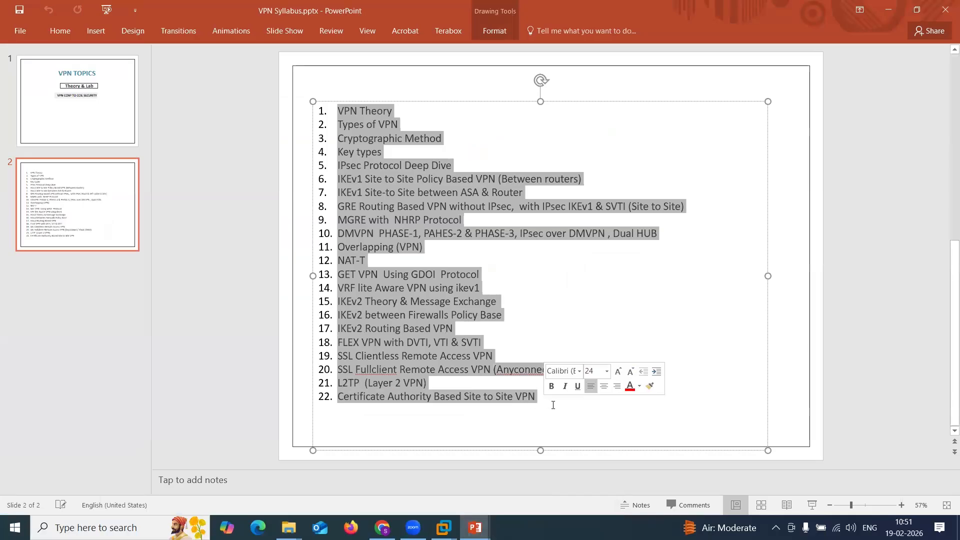
{"action": "left_click", "coordinate": [554, 406]}
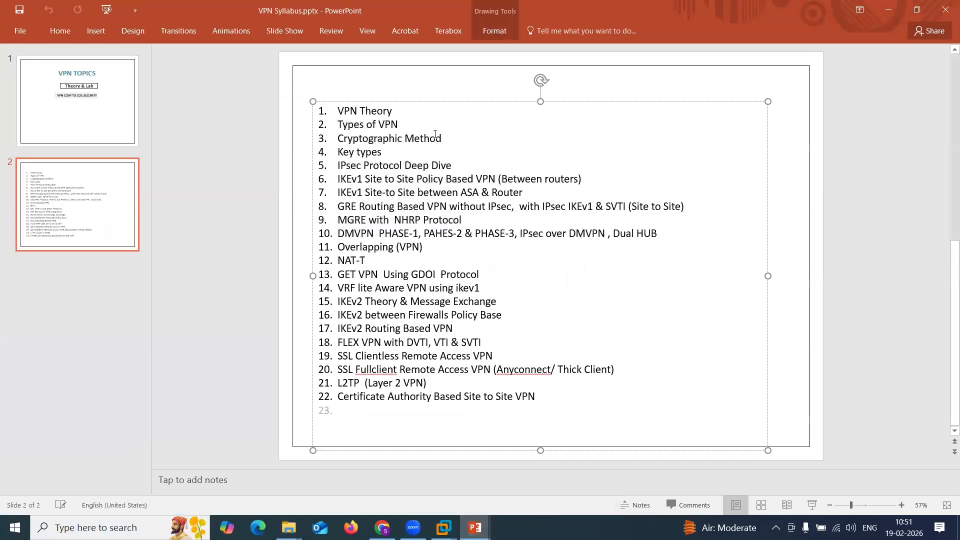
{"action": "left_click_drag", "start_coordinate": [435, 134], "coordinate": [311, 102]}
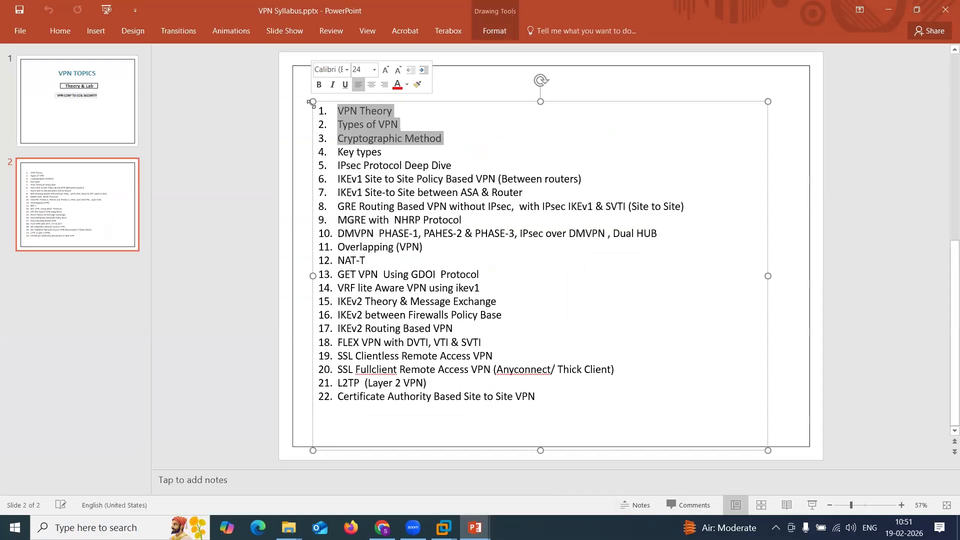
{"action": "left_click", "coordinate": [390, 153]}
{"action": "left_click_drag", "start_coordinate": [455, 165], "coordinate": [304, 103]}
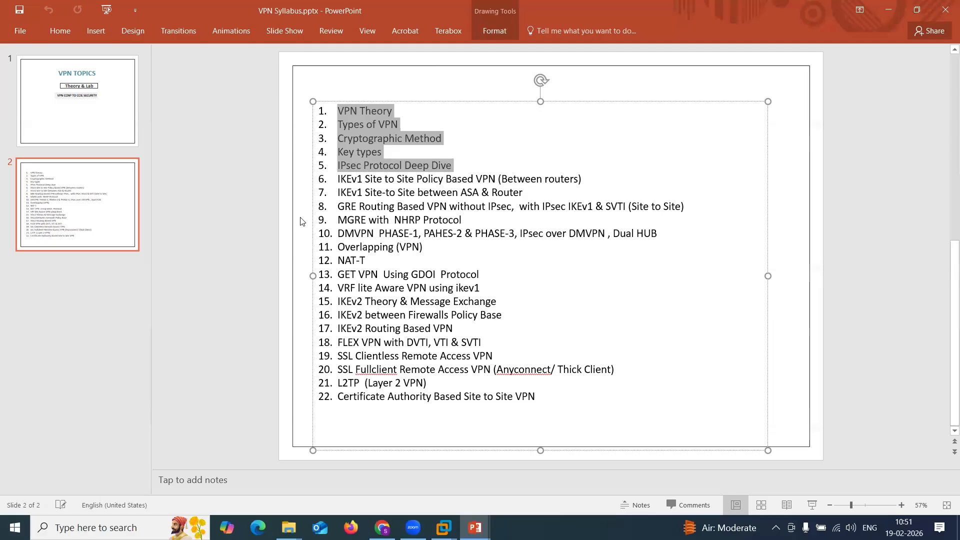
{"action": "left_click_drag", "start_coordinate": [335, 175], "coordinate": [576, 407]}
{"action": "left_click", "coordinate": [574, 407]}
{"action": "key", "text": "Return"}
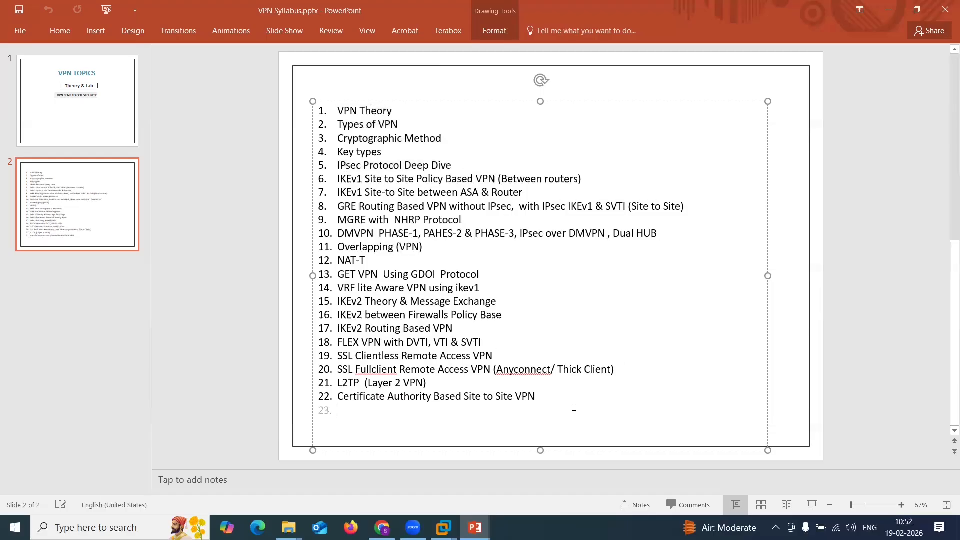
Close the presentation and both File Explorer windows.
{"action": "left_click", "coordinate": [944, 9]}
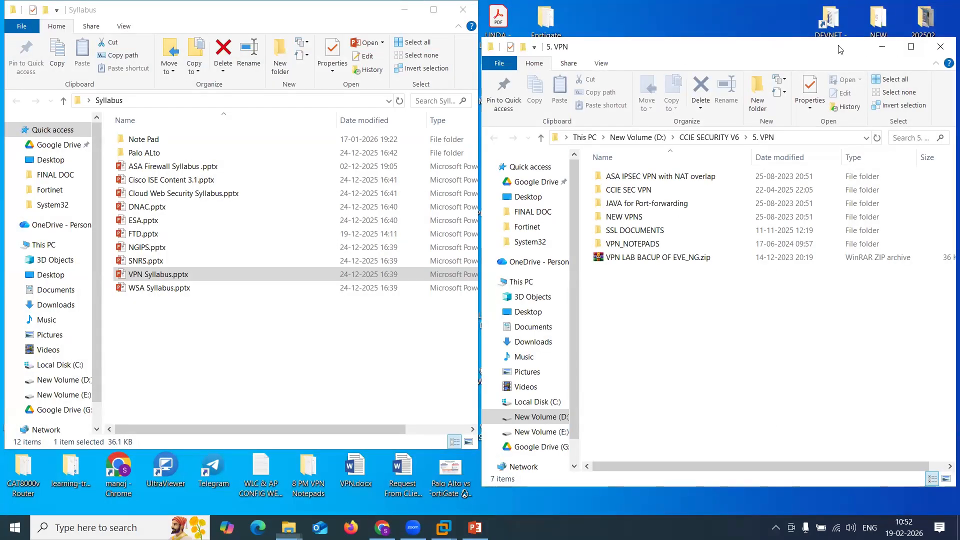
{"action": "left_click_drag", "start_coordinate": [852, 50], "coordinate": [712, 50]}
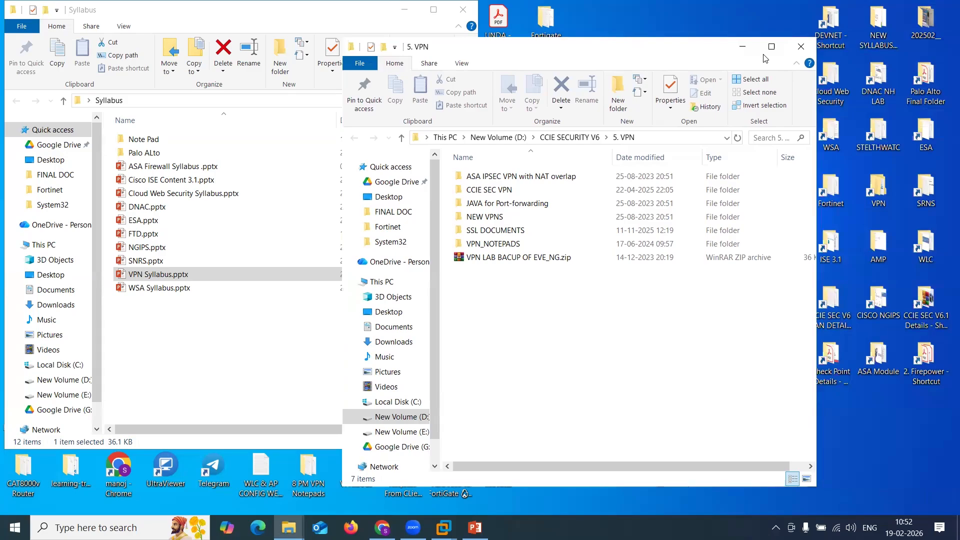
{"action": "left_click", "coordinate": [803, 50]}
{"action": "left_click", "coordinate": [468, 11]}
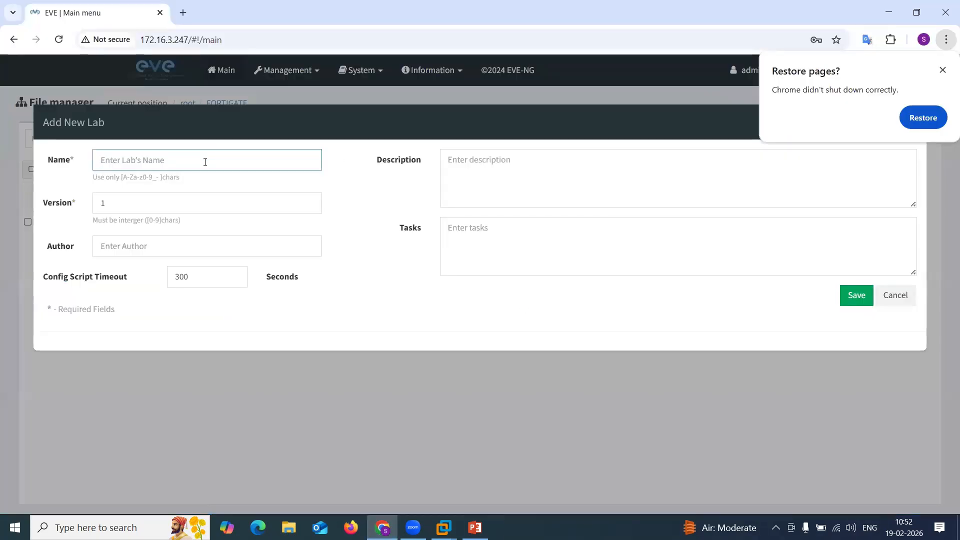
Create a new lab named SITE TO SITE VPN.
{"action": "left_click", "coordinate": [205, 161]}
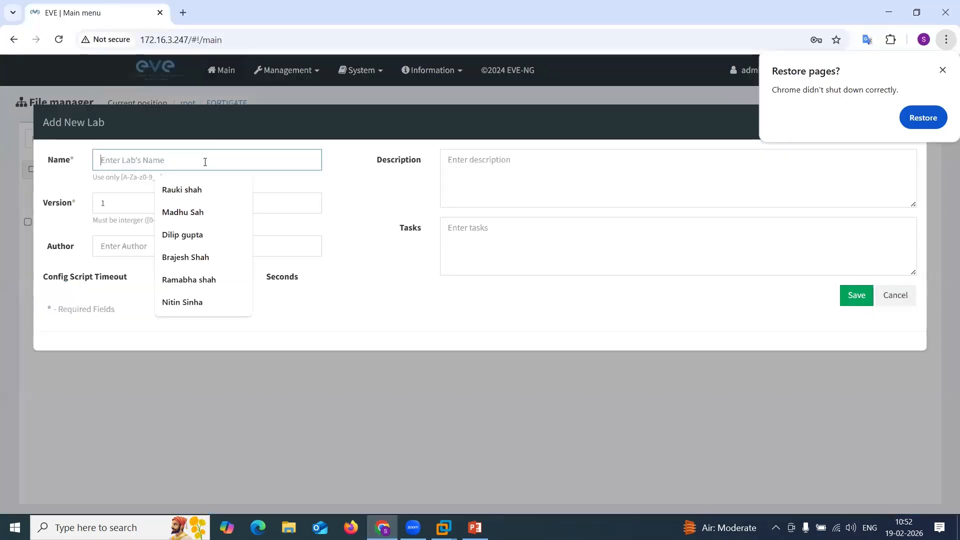
{"action": "type", "text": "Site"}
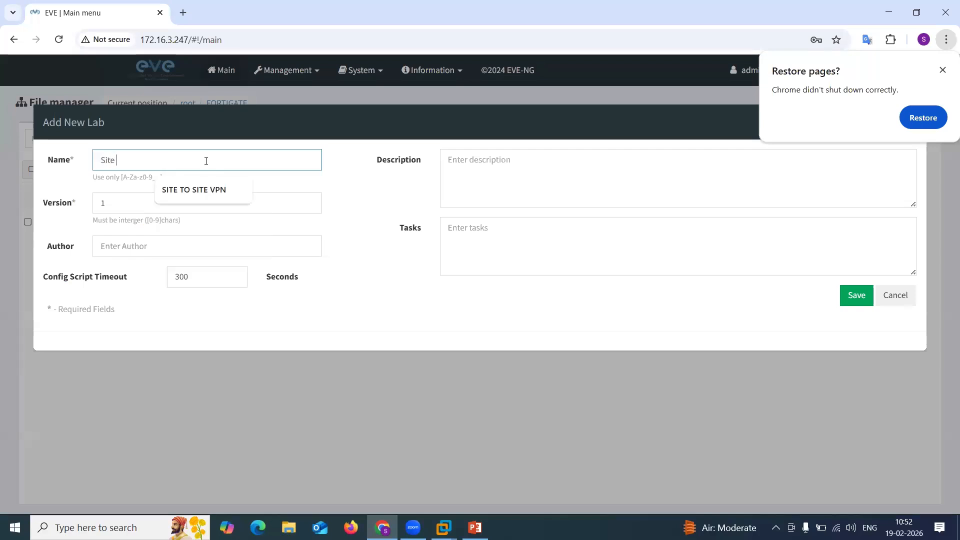
{"action": "left_click", "coordinate": [202, 189]}
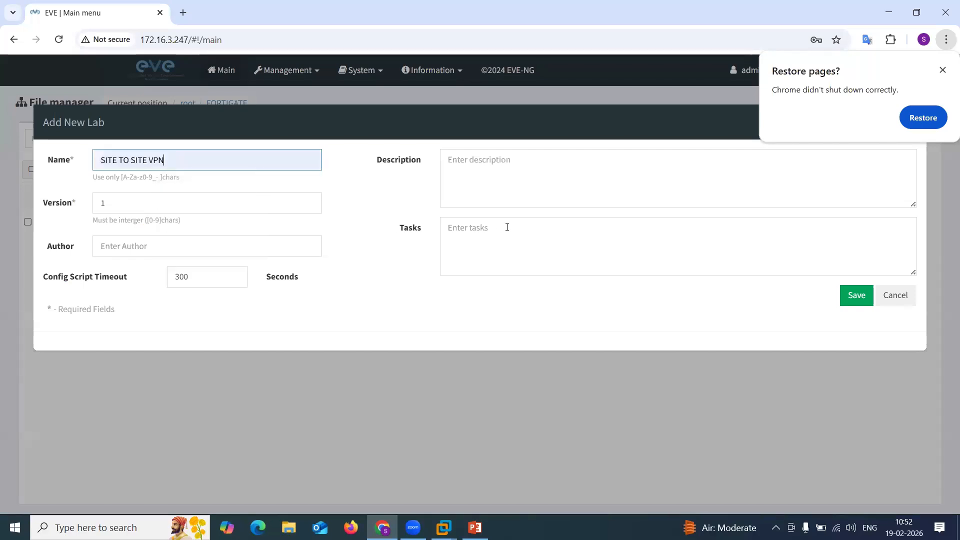
{"action": "left_click", "coordinate": [856, 295]}
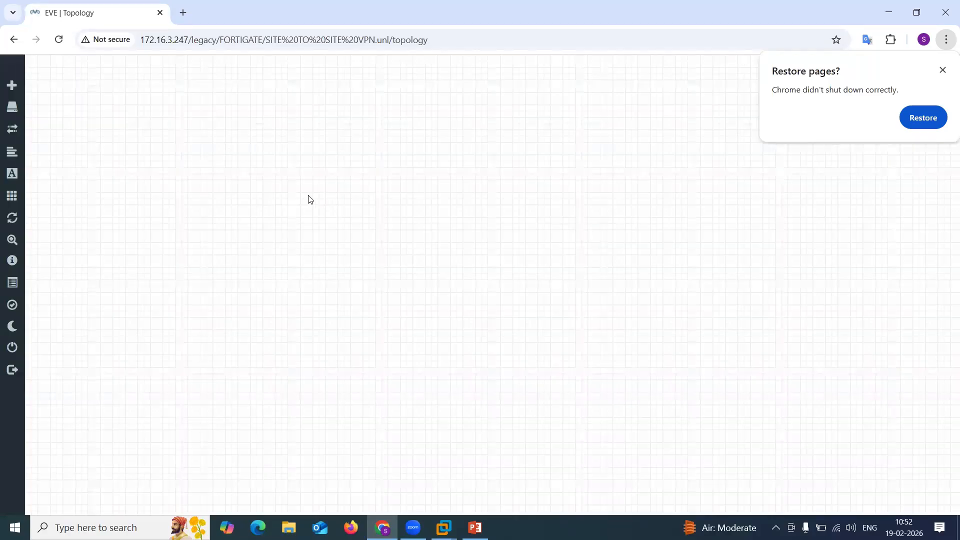
Add a Cisco vIOS Router node named ISP_R2 to the topology canvas.
{"action": "right_click", "coordinate": [312, 199]}
{"action": "left_click", "coordinate": [360, 222]}
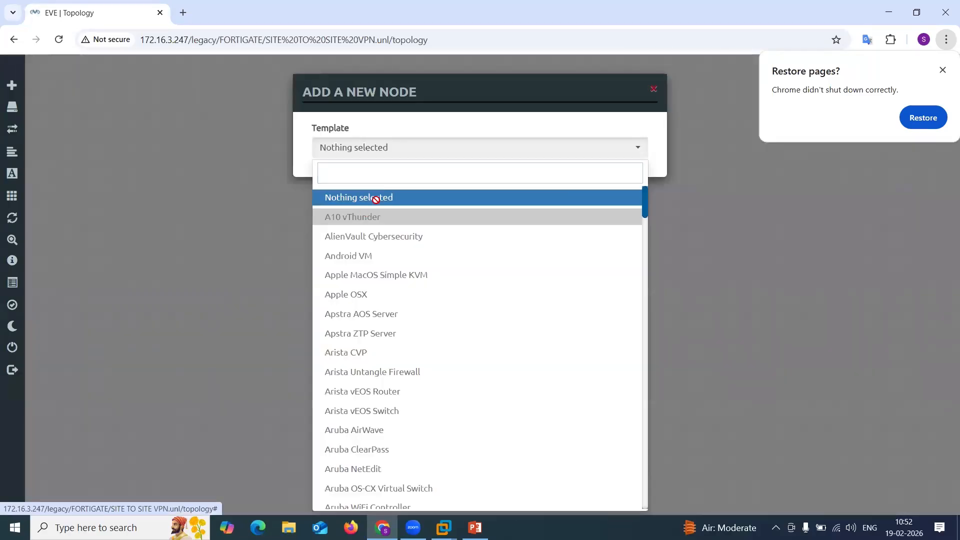
{"action": "type", "text": "ios"}
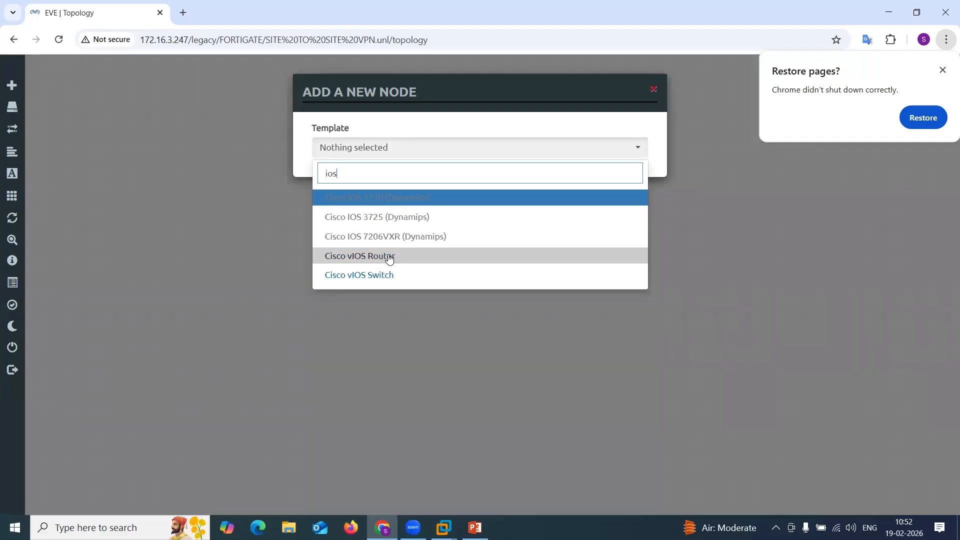
{"action": "left_click", "coordinate": [389, 256]}
{"action": "left_click_drag", "start_coordinate": [350, 249], "coordinate": [261, 252]}
{"action": "type", "text": "ISP_"}
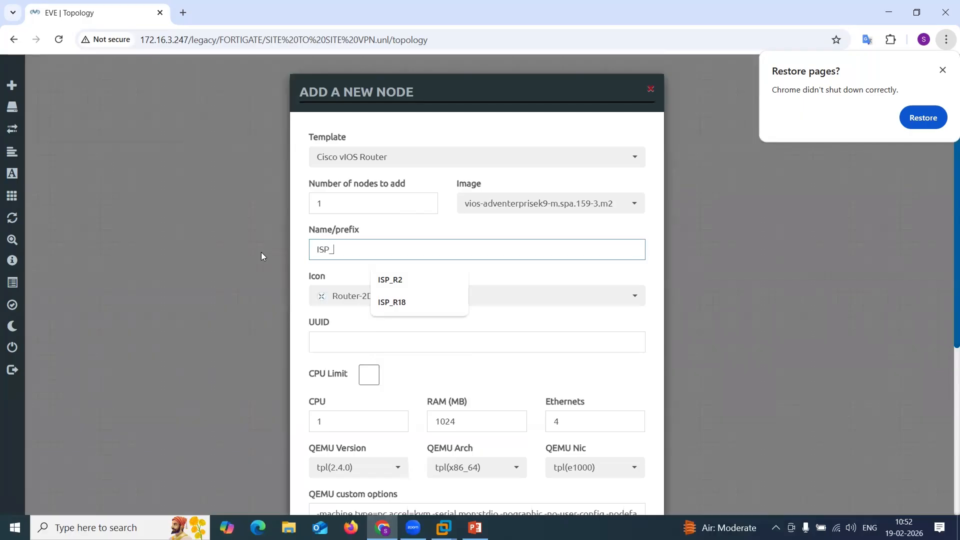
{"action": "type", "text": "R2"}
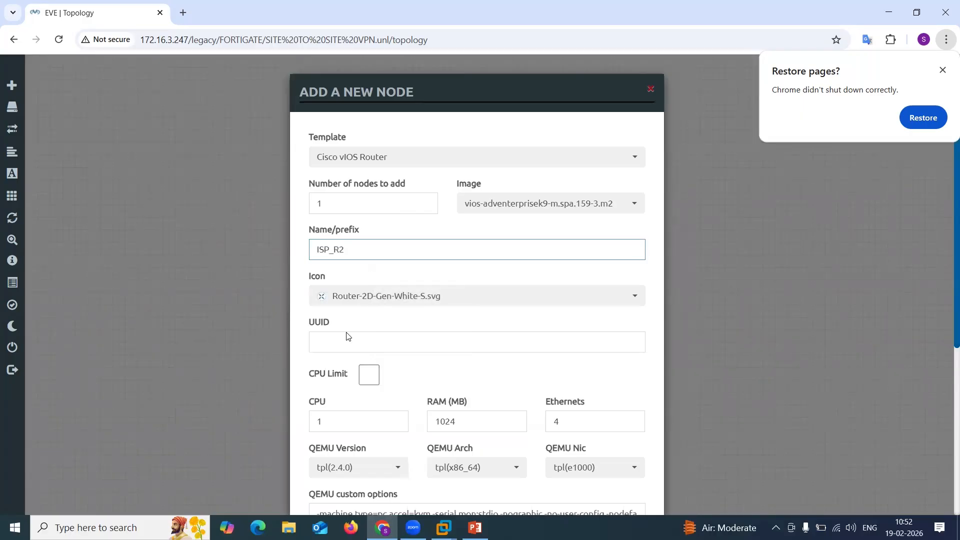
{"action": "scroll", "coordinate": [349, 337], "scroll_direction": "down", "scroll_amount": 5}
{"action": "left_click", "coordinate": [412, 475]}
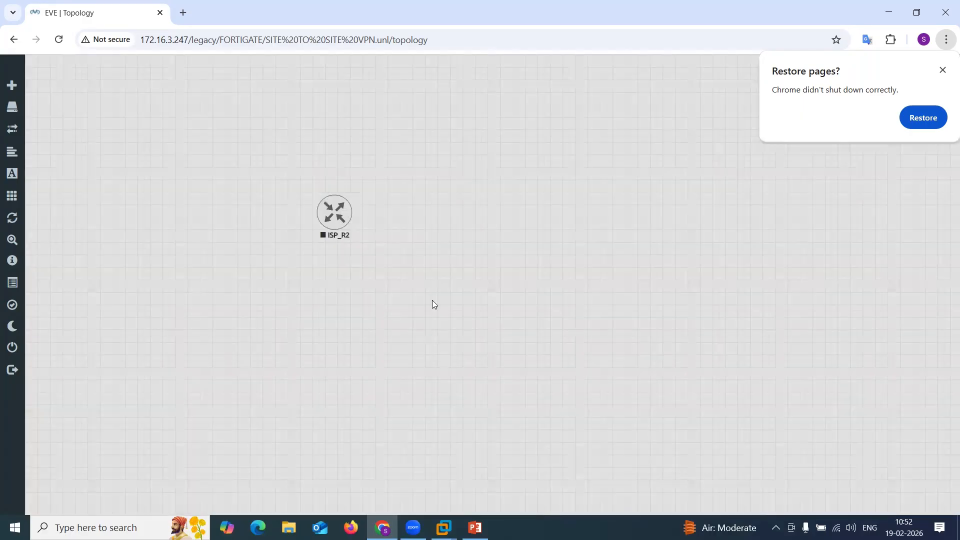
Move ISP_R2 up and add two Fortinet FortiGate nodes with the name prefix Forti-.
{"action": "left_click_drag", "start_coordinate": [334, 226], "coordinate": [377, 187]}
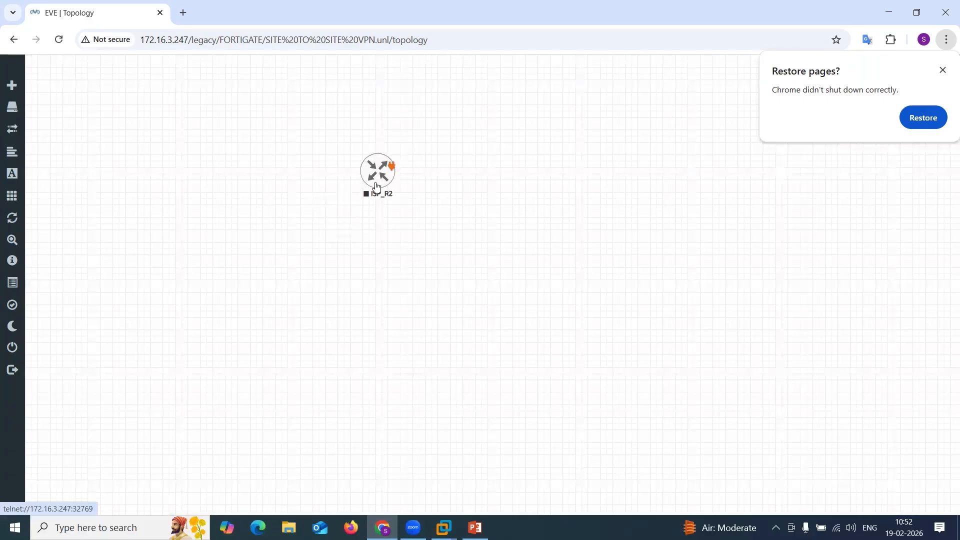
{"action": "right_click", "coordinate": [375, 234]}
{"action": "left_click", "coordinate": [419, 270]}
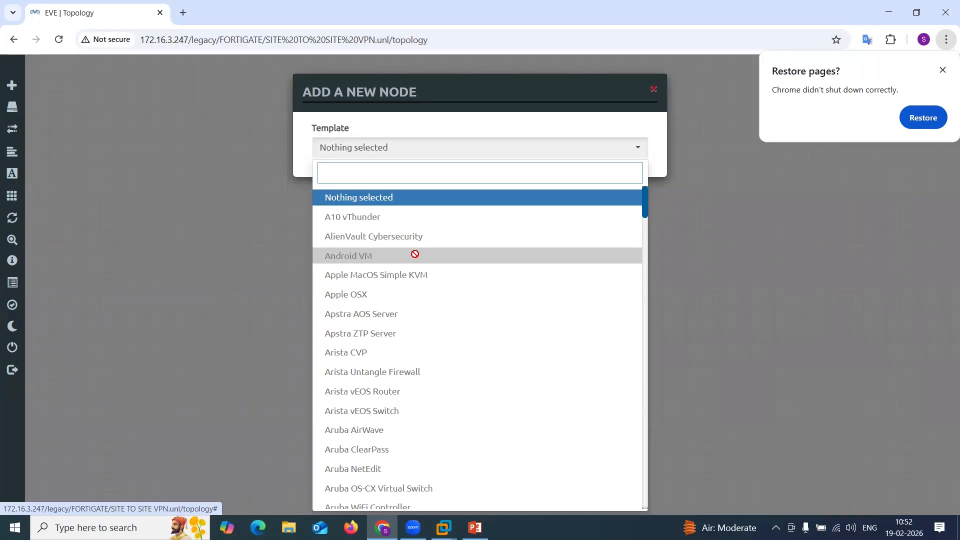
{"action": "type", "text": "for"}
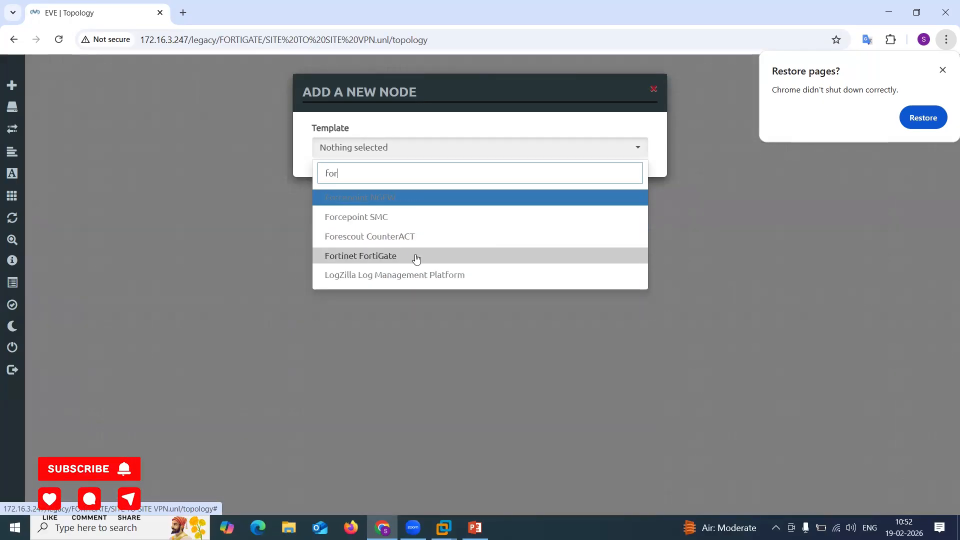
{"action": "left_click", "coordinate": [413, 255]}
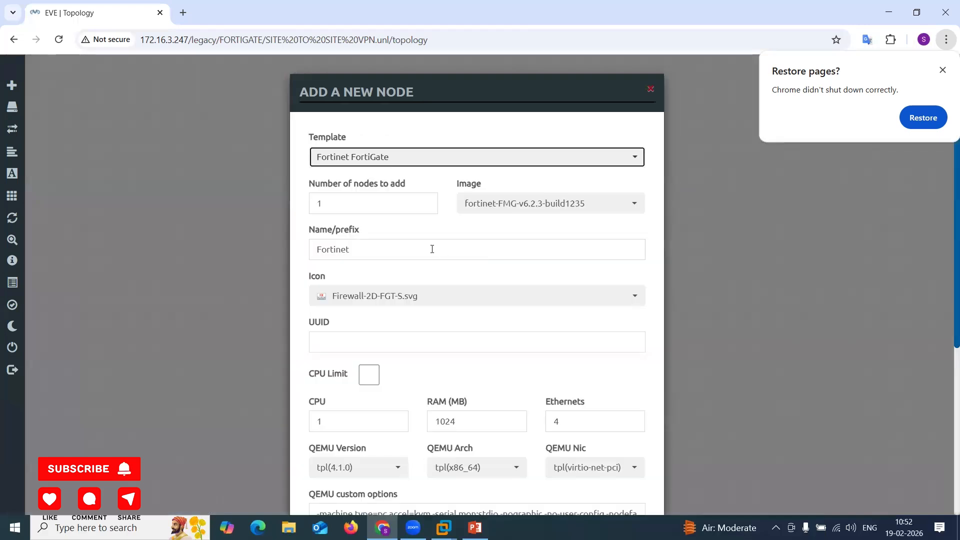
{"action": "double_click", "coordinate": [414, 248]}
{"action": "type", "text": "F"}
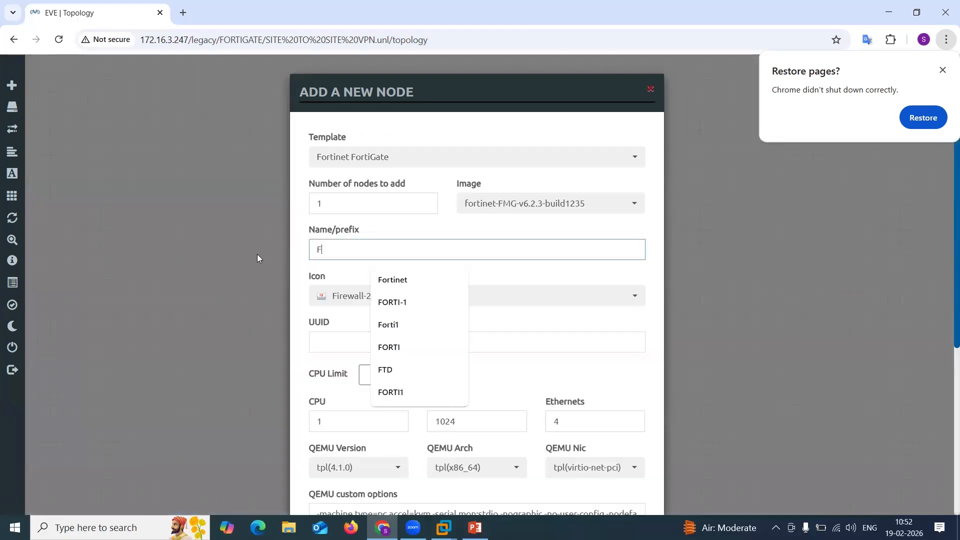
{"action": "type", "text": "orti-"}
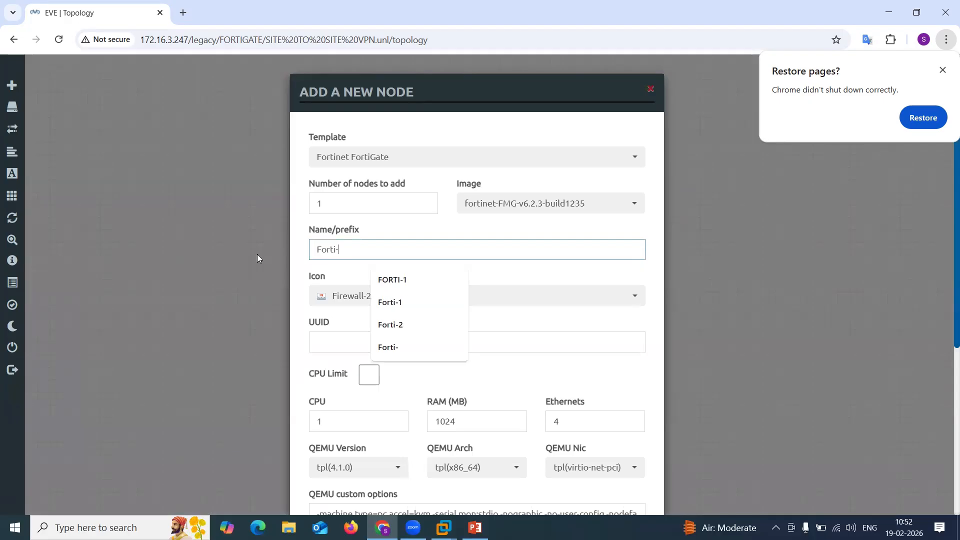
{"action": "left_click_drag", "start_coordinate": [324, 203], "coordinate": [286, 200]}
{"action": "type", "text": "2"}
{"action": "scroll", "coordinate": [467, 358], "scroll_direction": "down", "scroll_amount": 5}
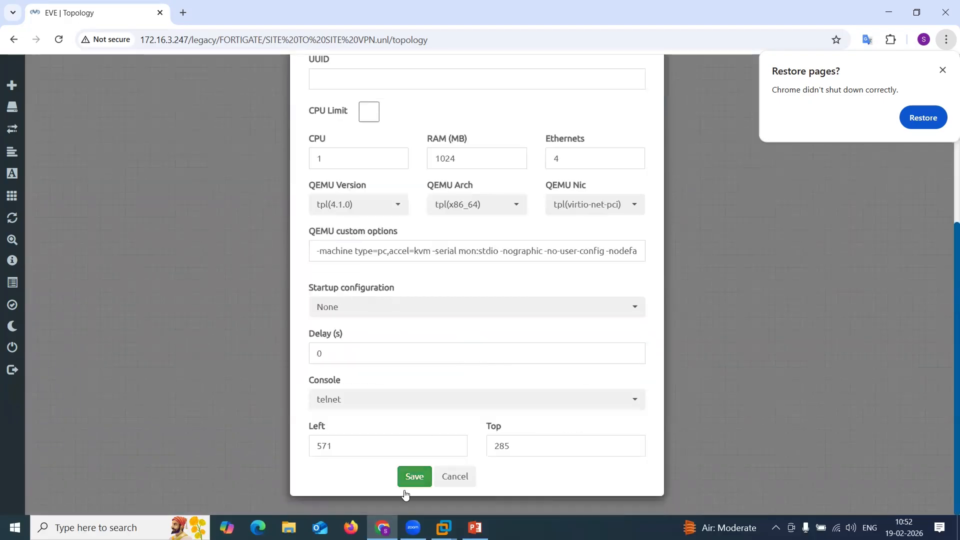
{"action": "left_click", "coordinate": [415, 478]}
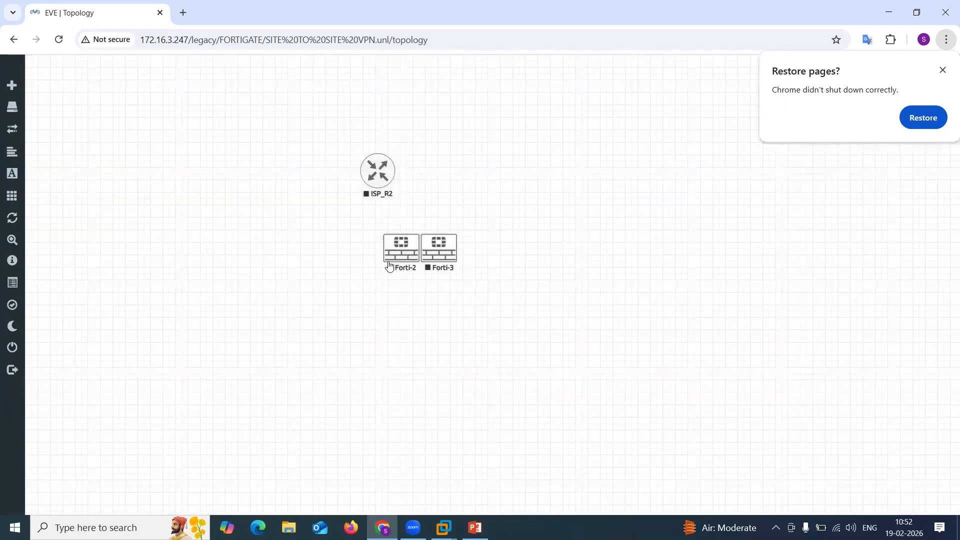
Move Forti-2 to the left and Forti-3 to the right below ISP_R2.
{"action": "left_click_drag", "start_coordinate": [259, 283], "coordinate": [205, 270]}
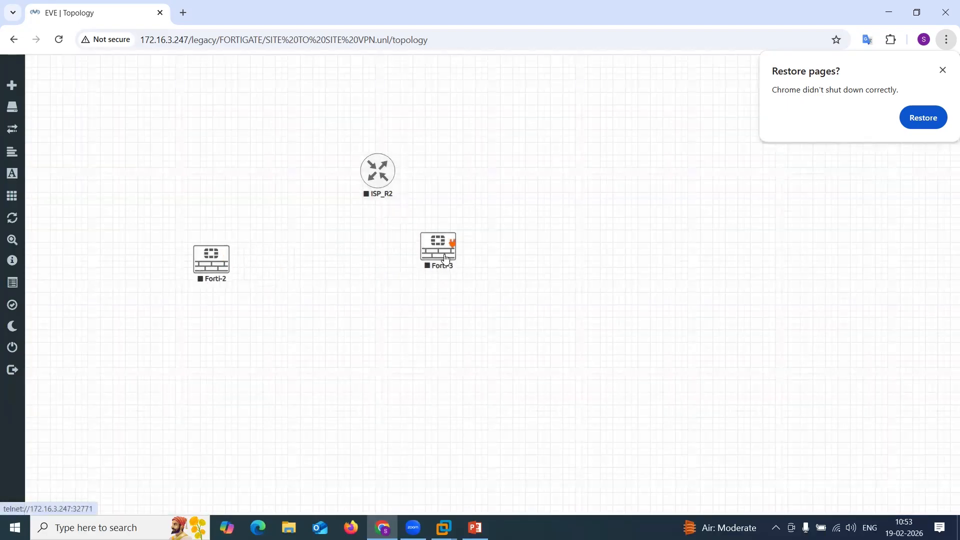
{"action": "left_click_drag", "start_coordinate": [447, 259], "coordinate": [555, 266]}
Connect Forti-2 port1 to ISP_R2 Gi0/0 and delete the new link.
{"action": "left_click_drag", "start_coordinate": [225, 253], "coordinate": [380, 168]}
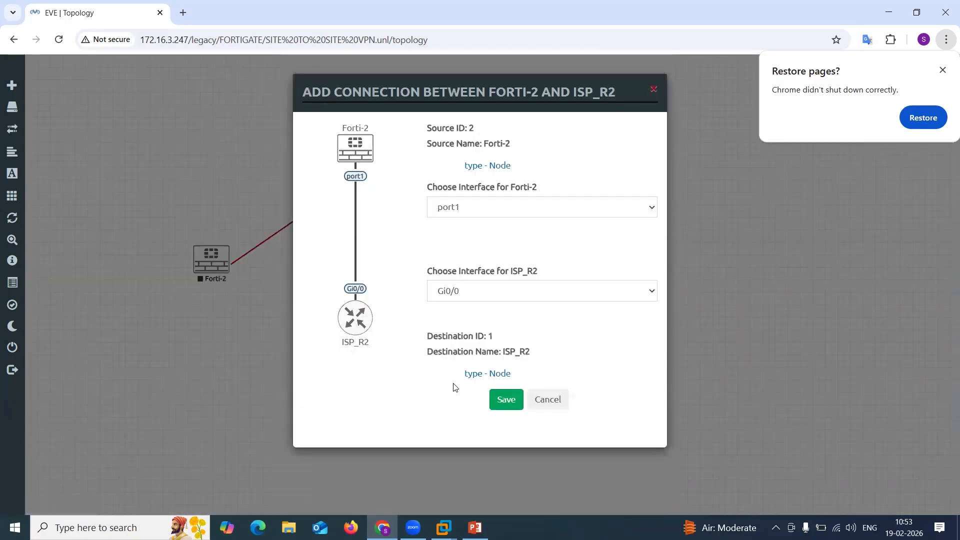
{"action": "left_click", "coordinate": [507, 401]}
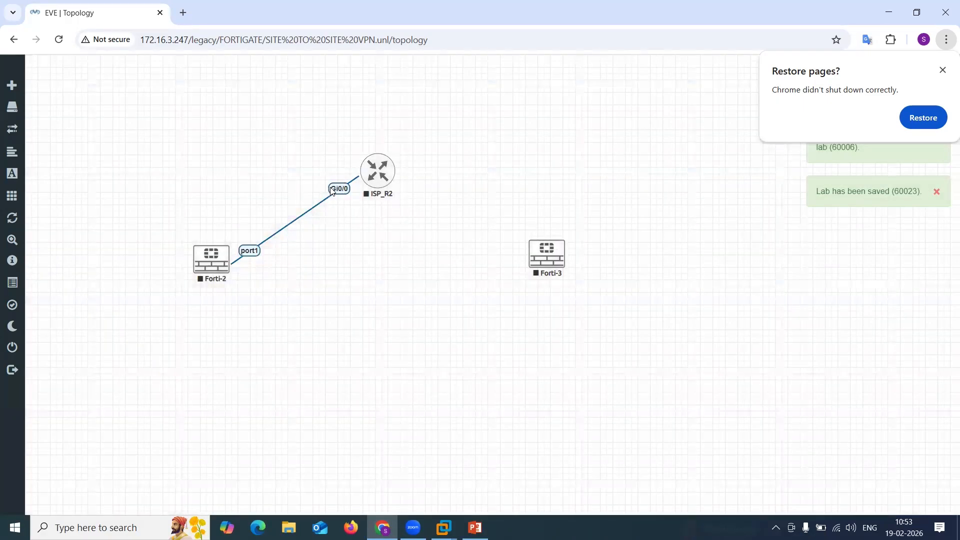
{"action": "right_click", "coordinate": [340, 188]}
{"action": "left_click", "coordinate": [369, 221]}
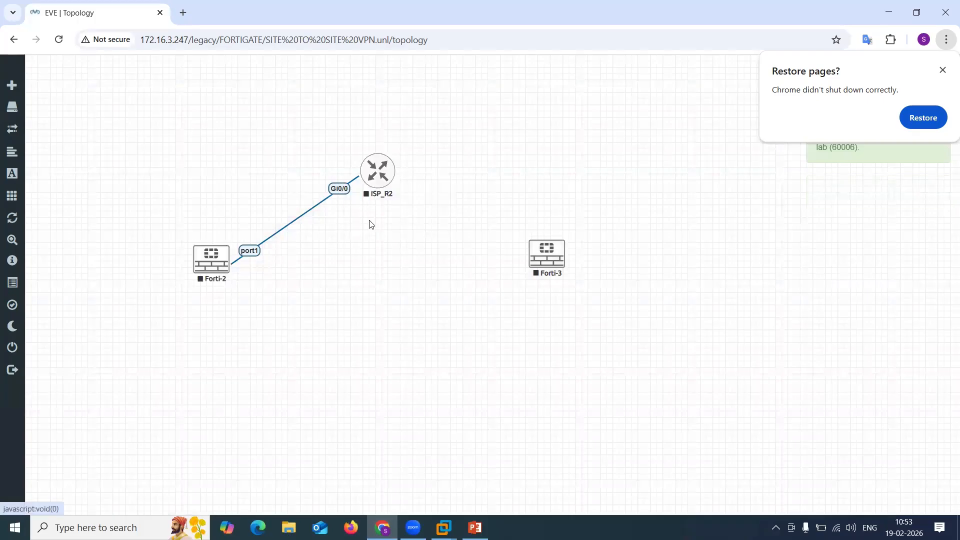
Connect Forti-2 port3 to ISP_R2 Gi0/0.
{"action": "right_click", "coordinate": [234, 307]}
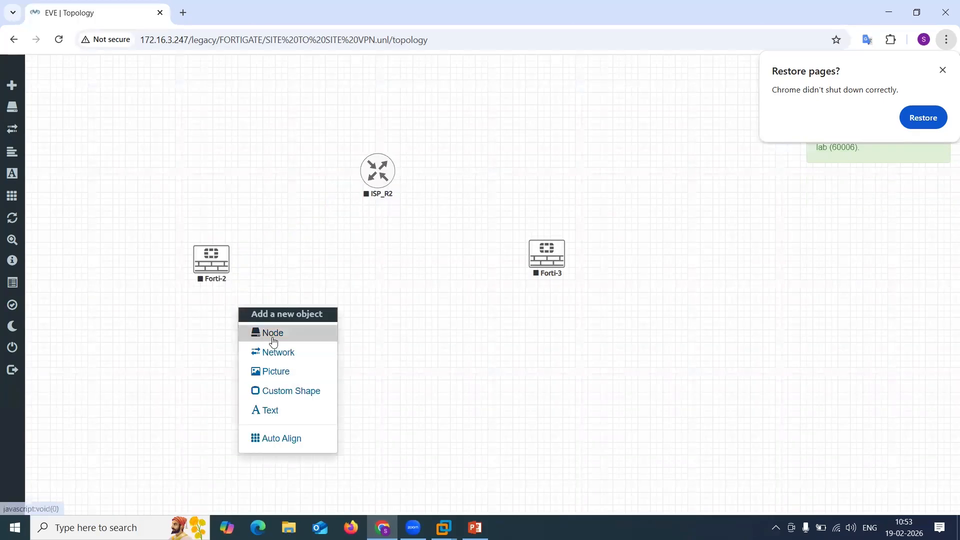
{"action": "left_click_drag", "start_coordinate": [223, 257], "coordinate": [377, 171]}
{"action": "left_click", "coordinate": [445, 292]}
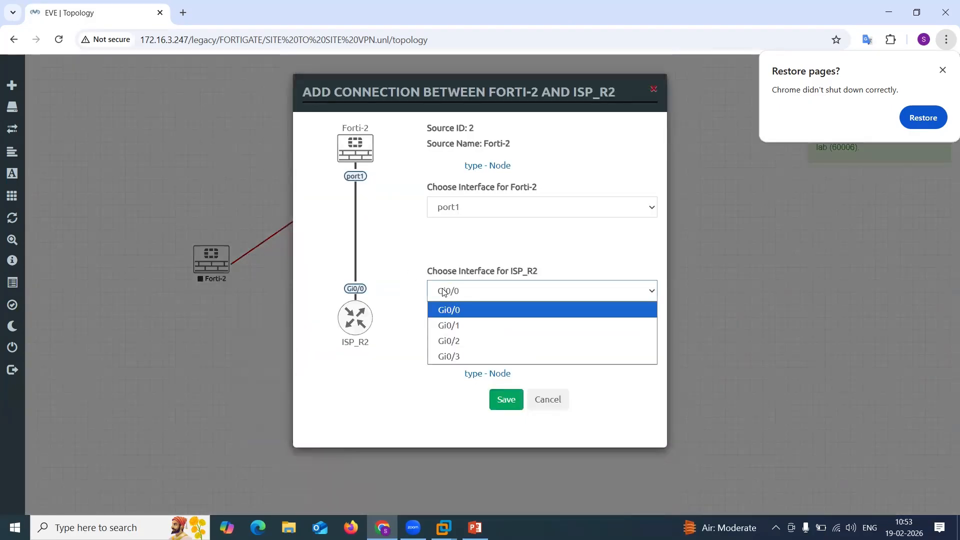
{"action": "left_click", "coordinate": [458, 206]}
{"action": "left_click", "coordinate": [468, 252]}
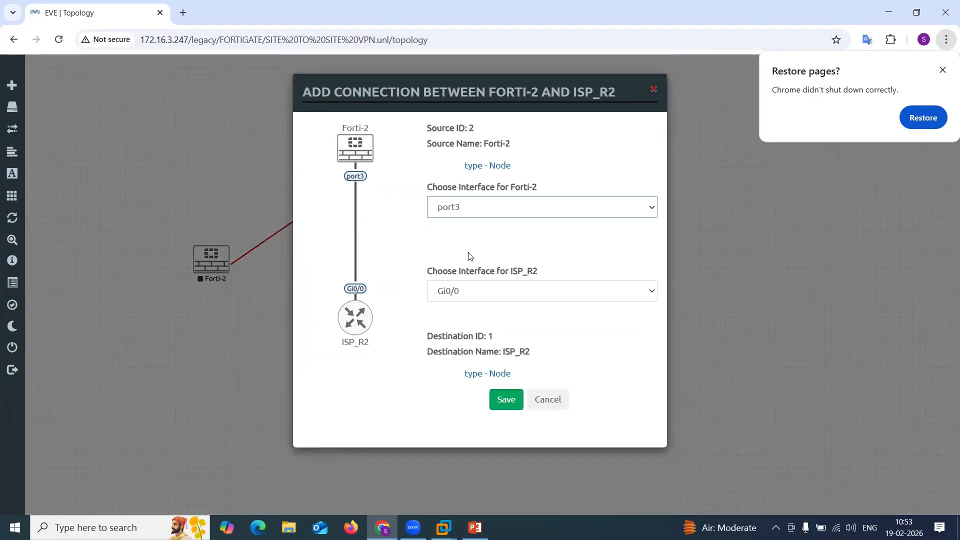
{"action": "left_click", "coordinate": [506, 399]}
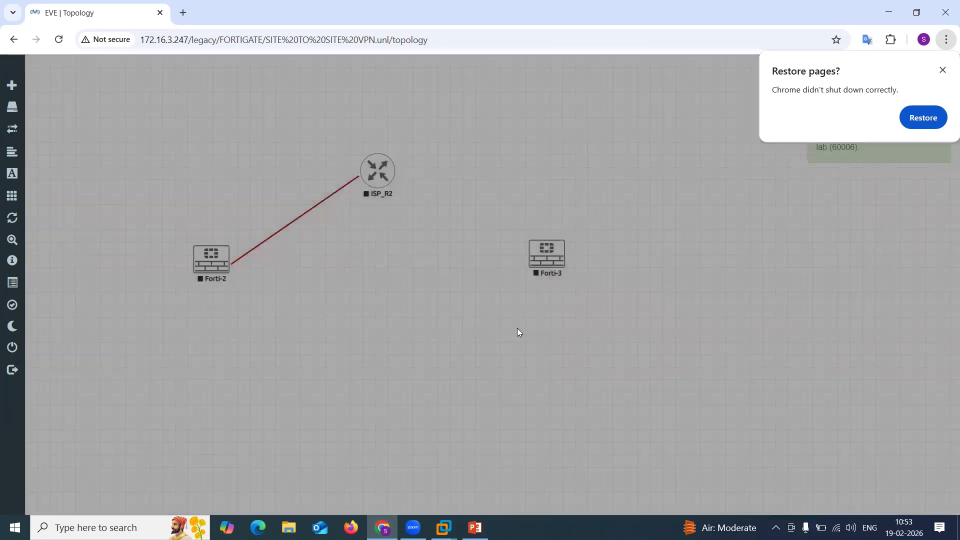
Connect Forti-3 port3 to ISP_R2 Gi0/1.
{"action": "left_click_drag", "start_coordinate": [561, 249], "coordinate": [378, 170]}
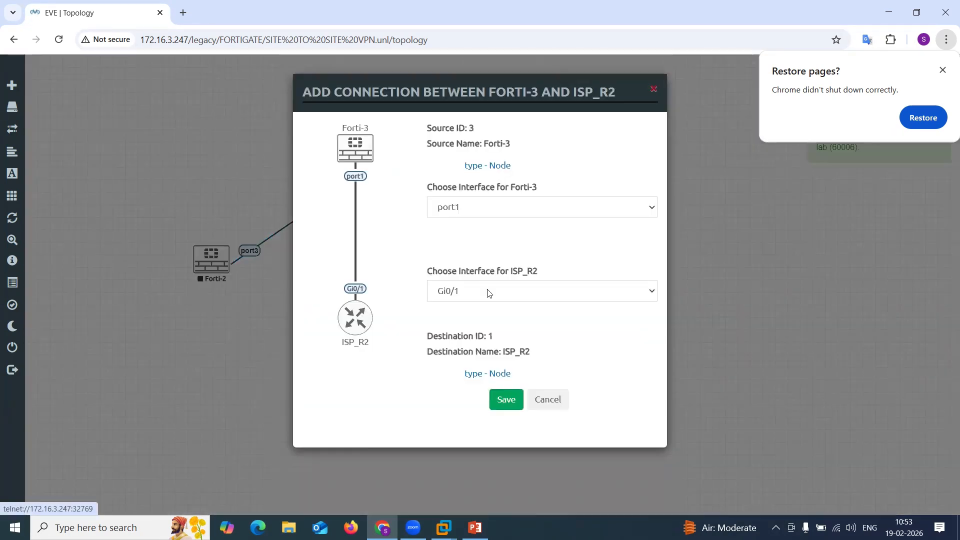
{"action": "left_click", "coordinate": [484, 211]}
{"action": "left_click", "coordinate": [488, 257]}
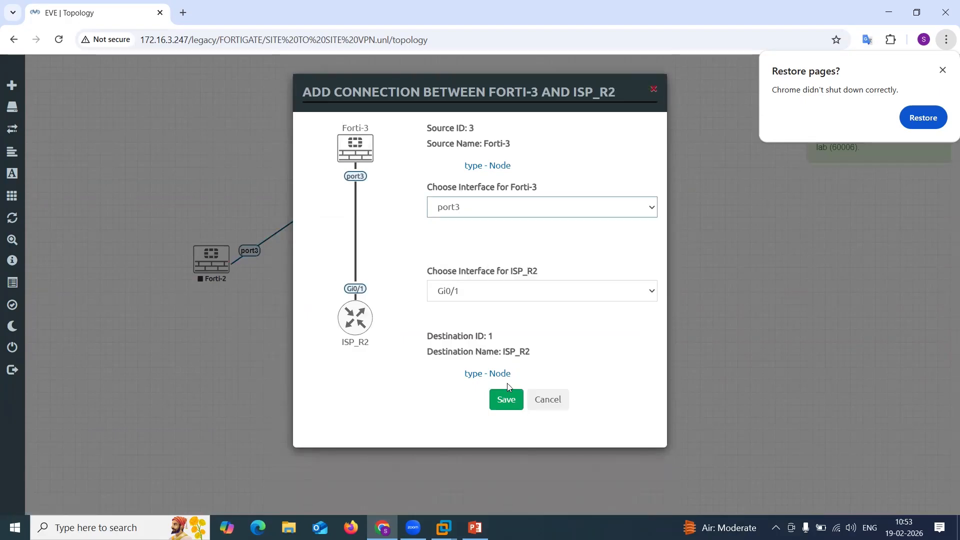
{"action": "left_click", "coordinate": [513, 408]}
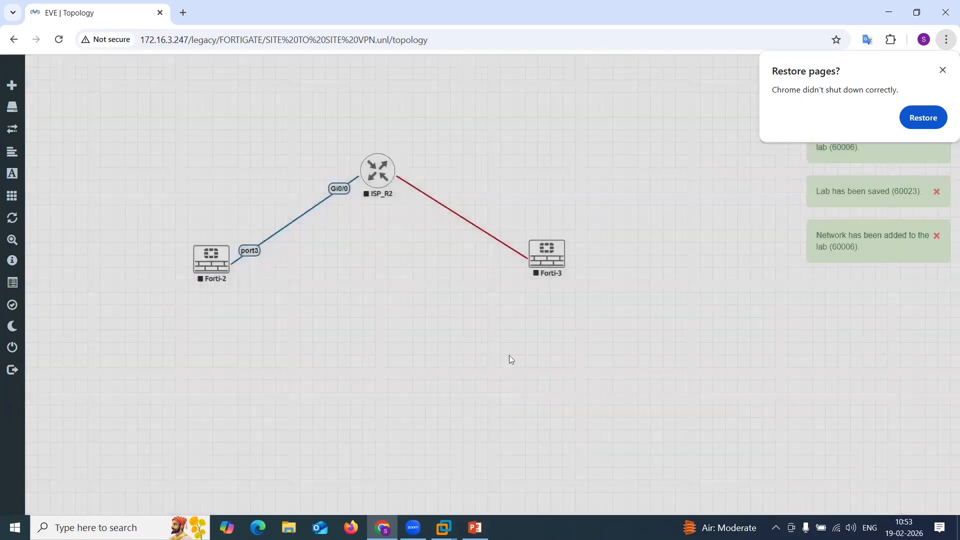
{"action": "left_click_drag", "start_coordinate": [553, 262], "coordinate": [551, 266]}
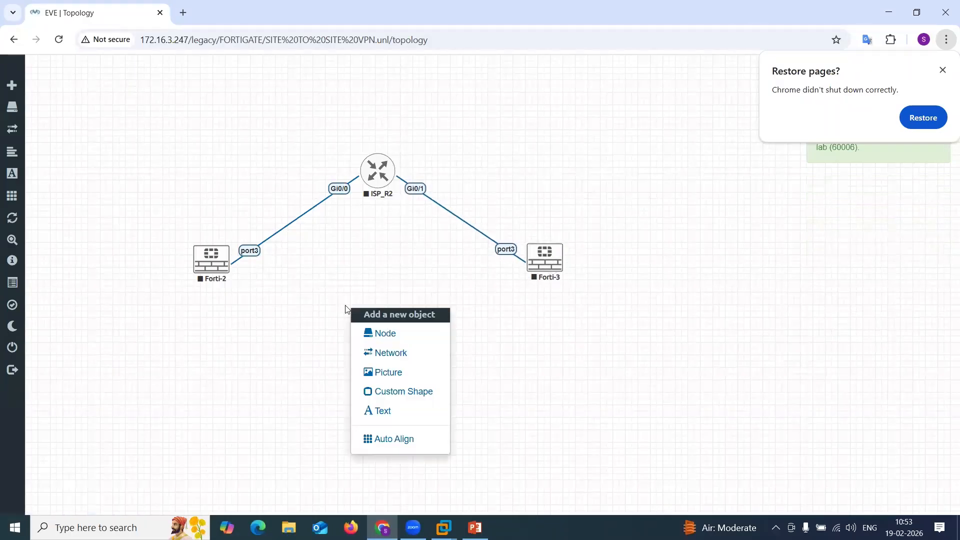
{"action": "right_click", "coordinate": [351, 309]}
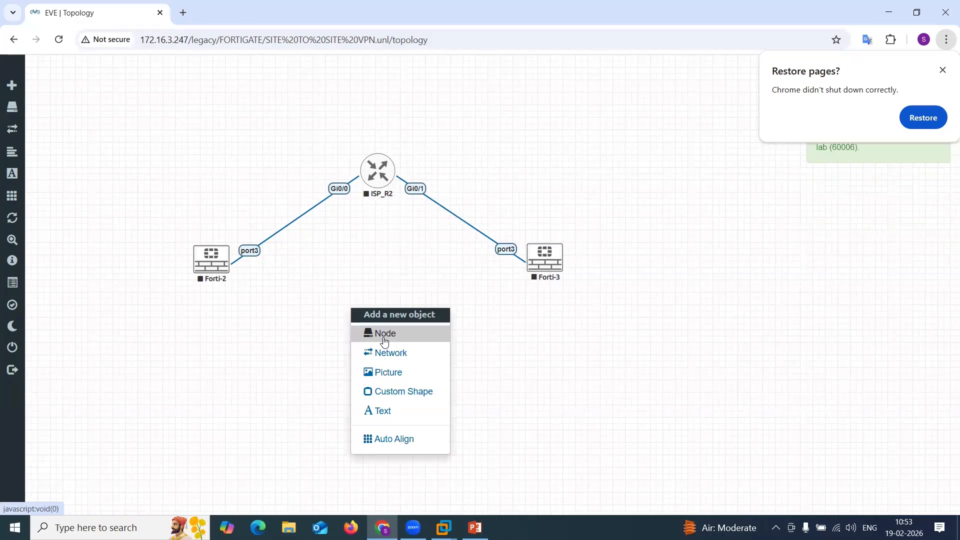
{"action": "left_click", "coordinate": [384, 335]}
{"action": "type", "text": "win"}
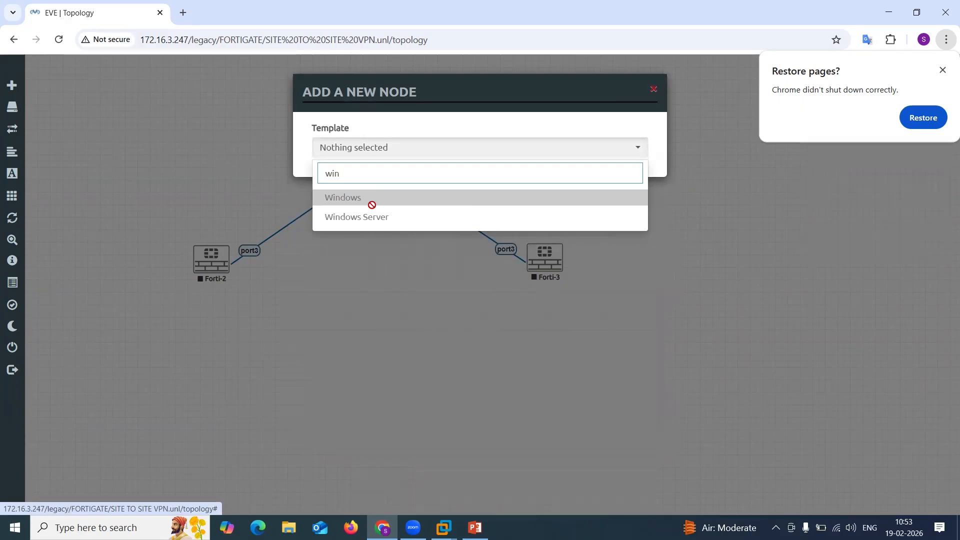
{"action": "left_click", "coordinate": [416, 266]}
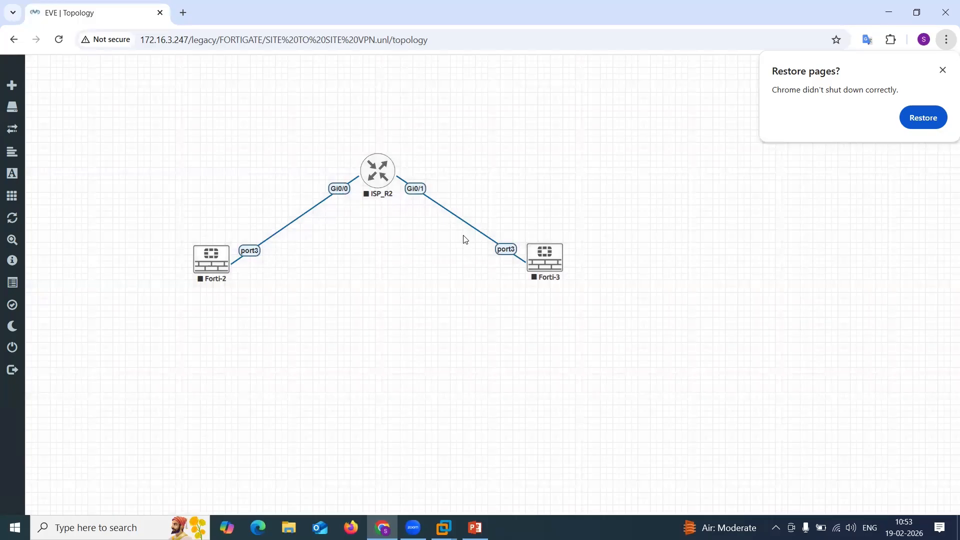
Add two Cisco vIOS Router nodes with the name prefix Client.
{"action": "right_click", "coordinate": [361, 307]}
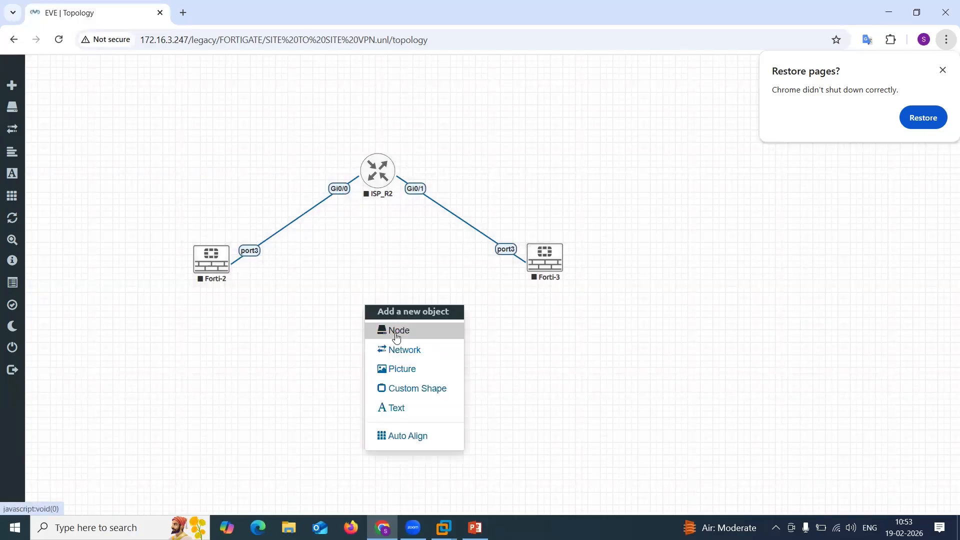
{"action": "left_click", "coordinate": [393, 330]}
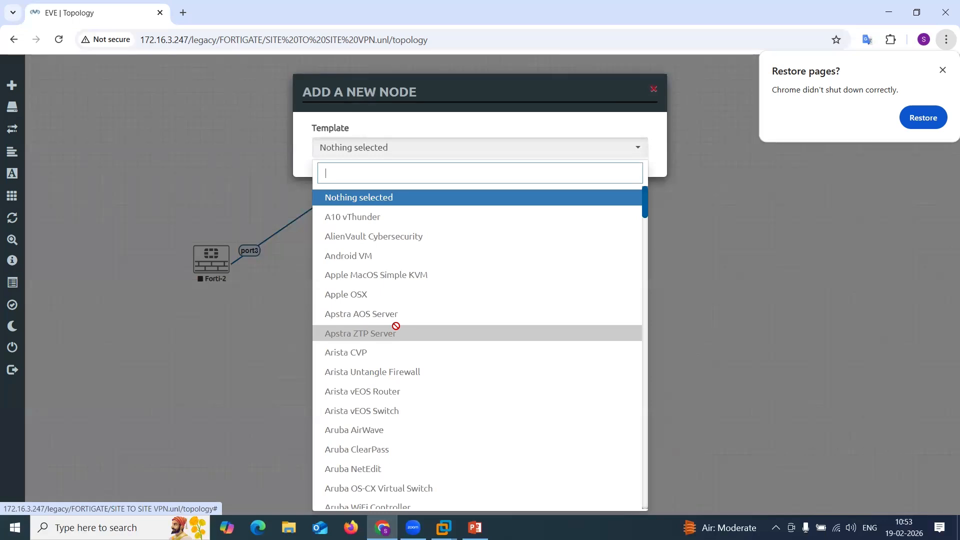
{"action": "type", "text": "ios"}
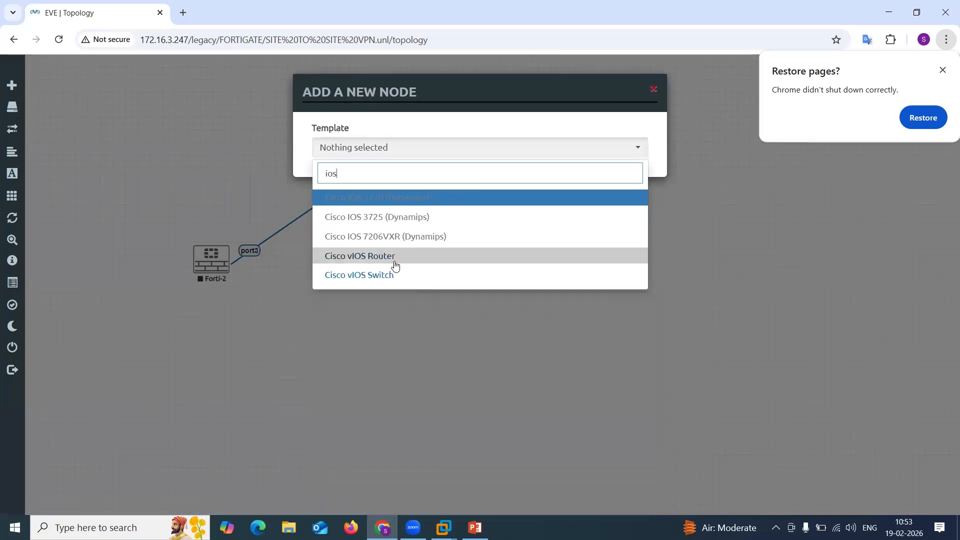
{"action": "left_click", "coordinate": [396, 266]}
{"action": "left_click", "coordinate": [307, 251]}
{"action": "double_click", "coordinate": [307, 252]}
{"action": "type", "text": "Client"}
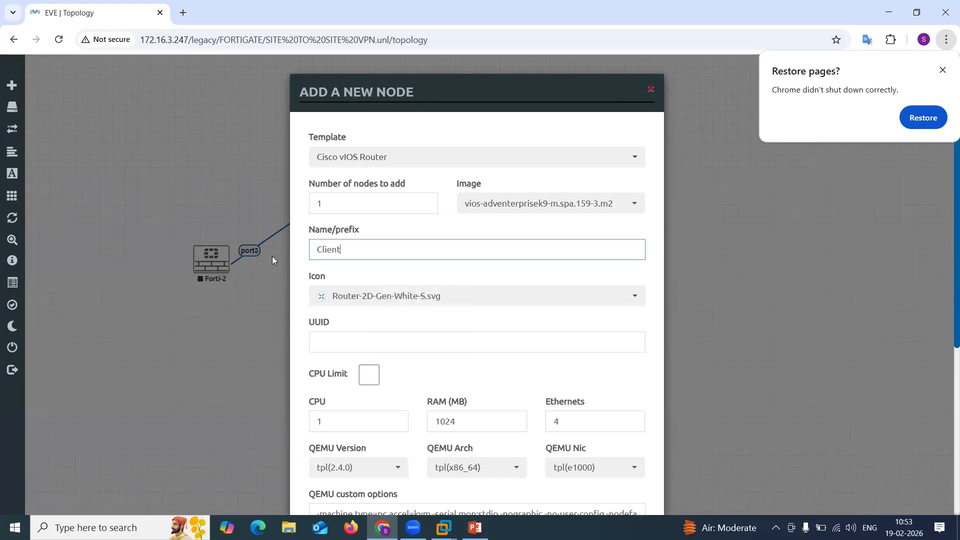
{"action": "double_click", "coordinate": [313, 206]}
{"action": "type", "text": "2"}
{"action": "scroll", "coordinate": [428, 311], "scroll_direction": "down", "scroll_amount": 5}
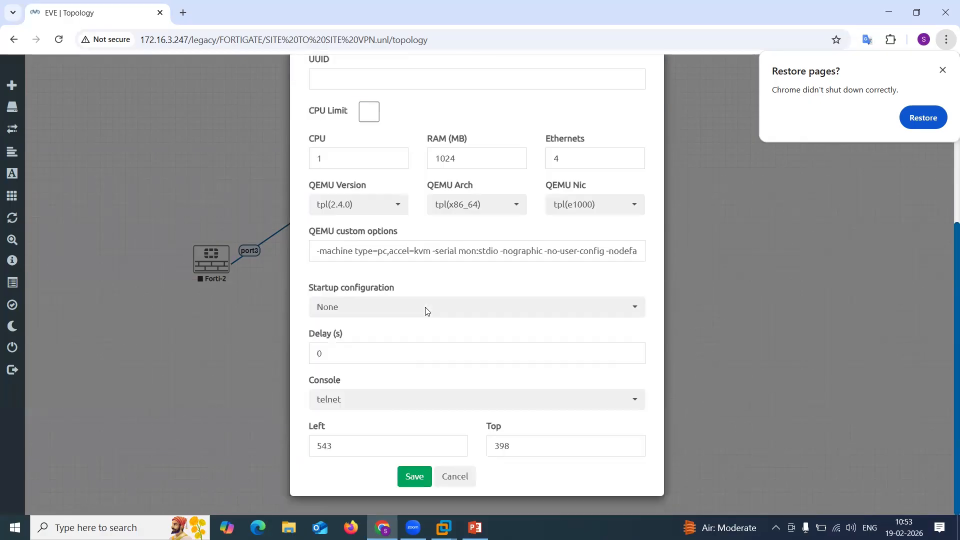
{"action": "left_click", "coordinate": [421, 475]}
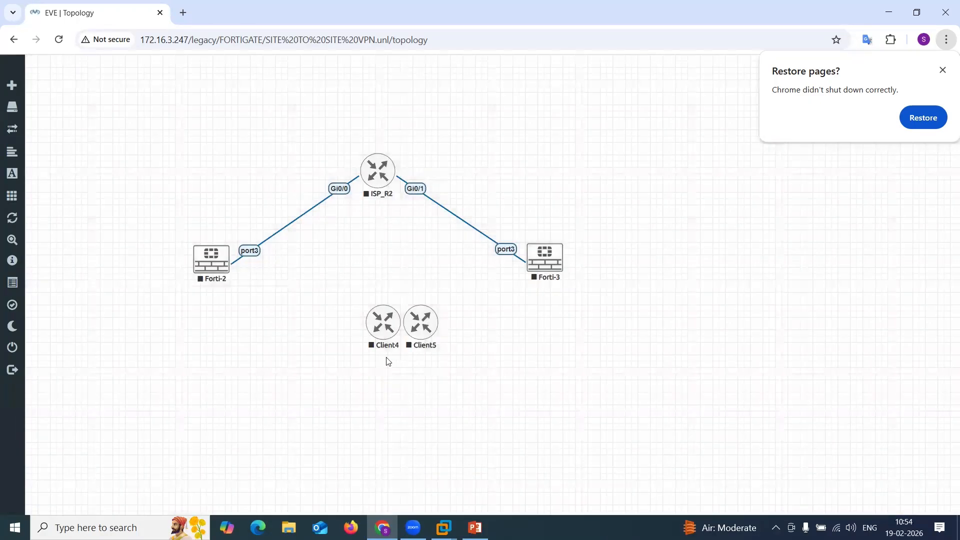
Move Client4 to the far left and Client5 to the far right of the topology.
{"action": "left_click_drag", "start_coordinate": [383, 326], "coordinate": [61, 282]}
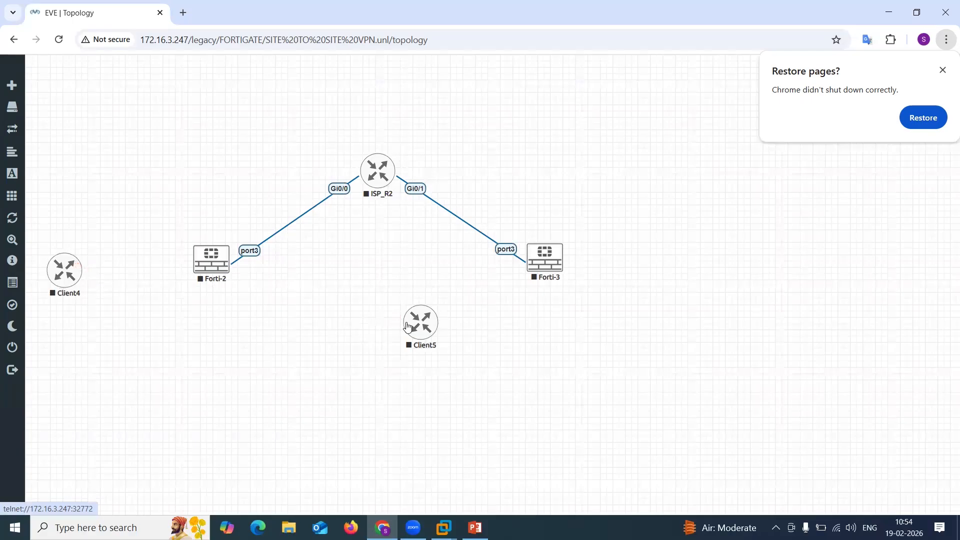
{"action": "left_click_drag", "start_coordinate": [420, 328], "coordinate": [759, 268]}
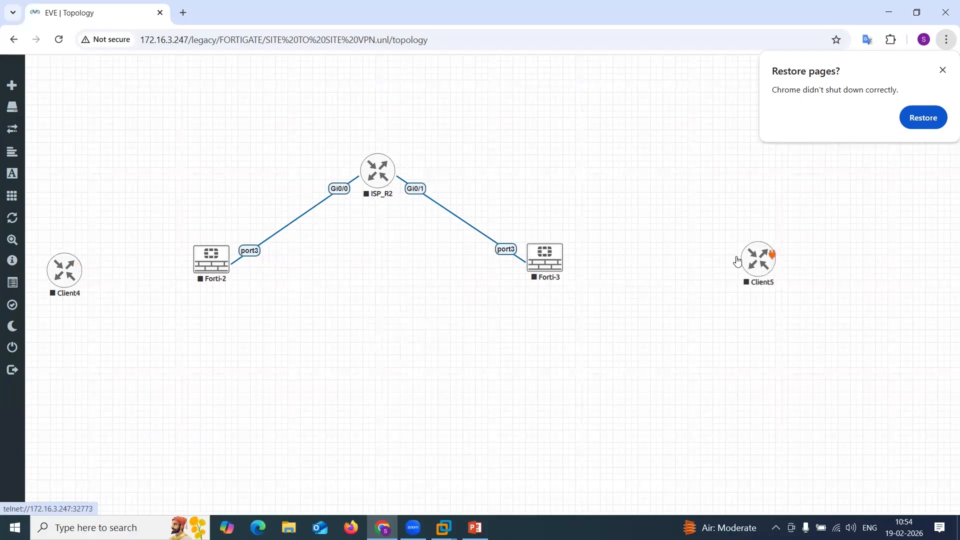
Connect Client4 Gi0/0 to Forti-2 port1 and delete the new link.
{"action": "left_click_drag", "start_coordinate": [70, 279], "coordinate": [209, 259]}
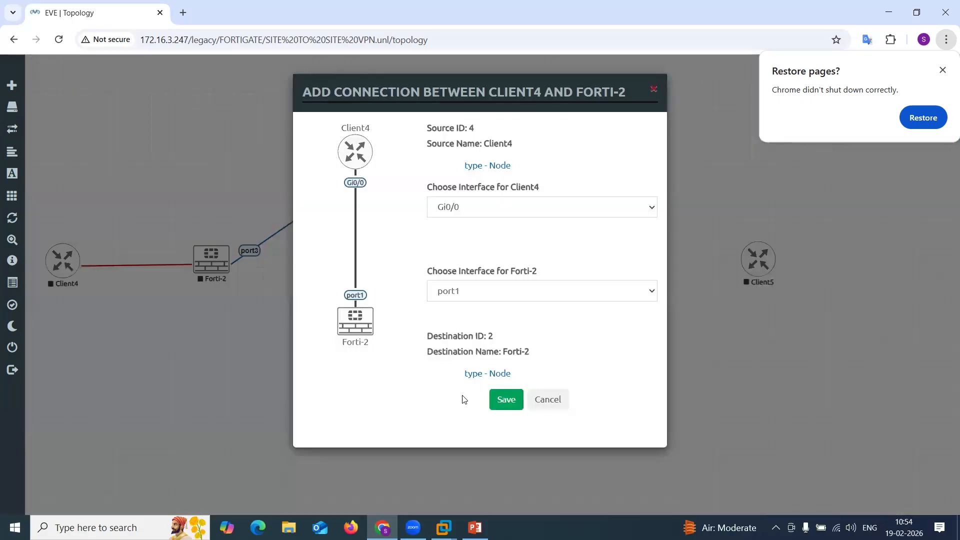
{"action": "left_click", "coordinate": [501, 399]}
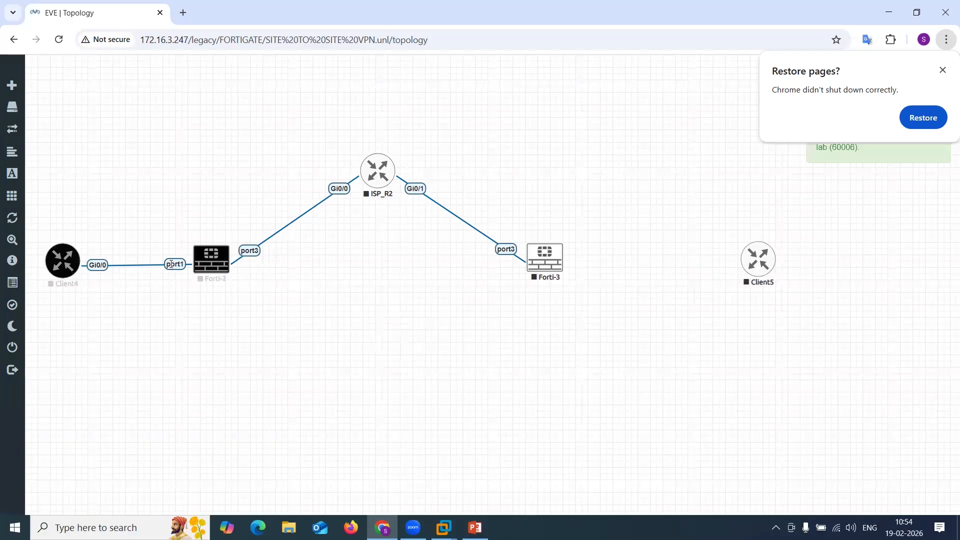
{"action": "right_click", "coordinate": [171, 264]}
{"action": "left_click", "coordinate": [203, 289]}
Connect Client4 Gi0/0 to Forti-2 port2.
{"action": "left_click_drag", "start_coordinate": [82, 264], "coordinate": [202, 257]}
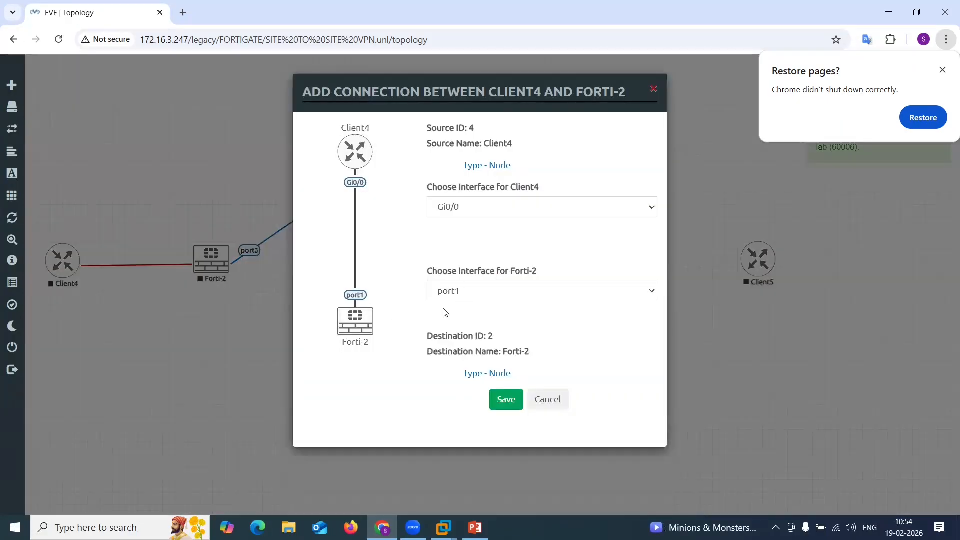
{"action": "left_click", "coordinate": [456, 297]}
{"action": "left_click", "coordinate": [469, 324]}
{"action": "left_click", "coordinate": [496, 400]}
Connect Client5 Gi0/0 to Forti-3 port2.
{"action": "left_click_drag", "start_coordinate": [773, 255], "coordinate": [545, 257]}
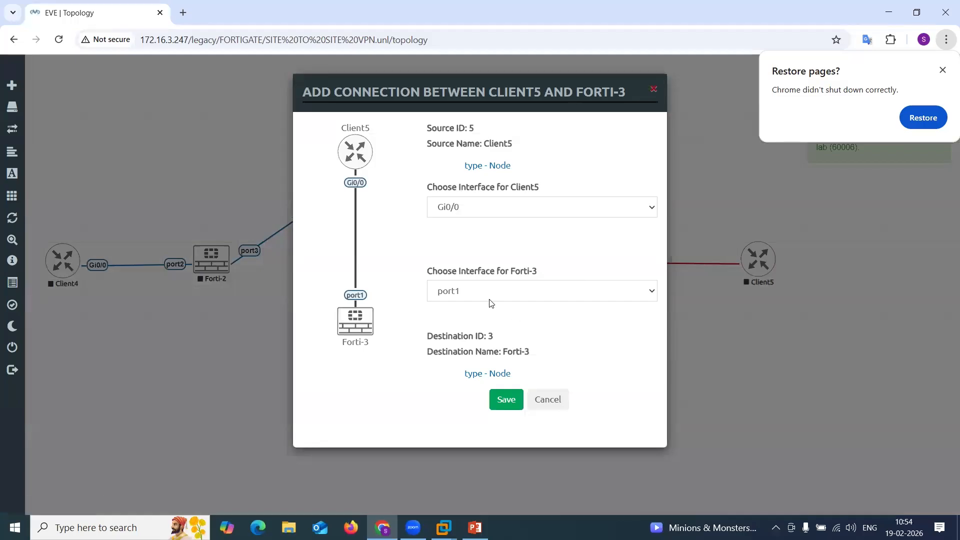
{"action": "left_click", "coordinate": [491, 299]}
{"action": "left_click", "coordinate": [478, 325]}
{"action": "left_click", "coordinate": [504, 400]}
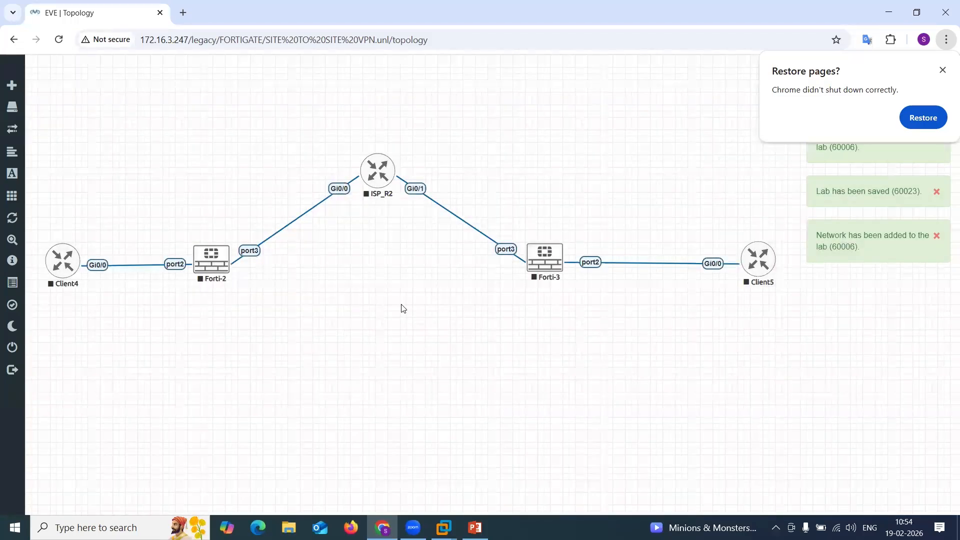
Add a Management(Cloud0) network named MGMT and connect it to Forti-2 port1.
{"action": "right_click", "coordinate": [379, 293]}
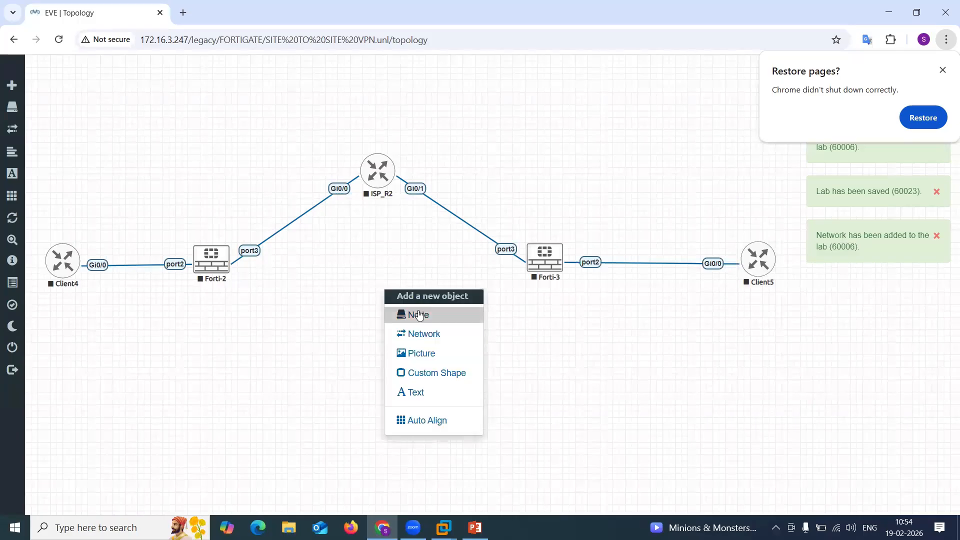
{"action": "left_click", "coordinate": [428, 334]}
{"action": "left_click", "coordinate": [426, 207]}
{"action": "left_click", "coordinate": [440, 269]}
{"action": "left_click_drag", "start_coordinate": [420, 167], "coordinate": [313, 182]}
{"action": "type", "text": "MGM"}
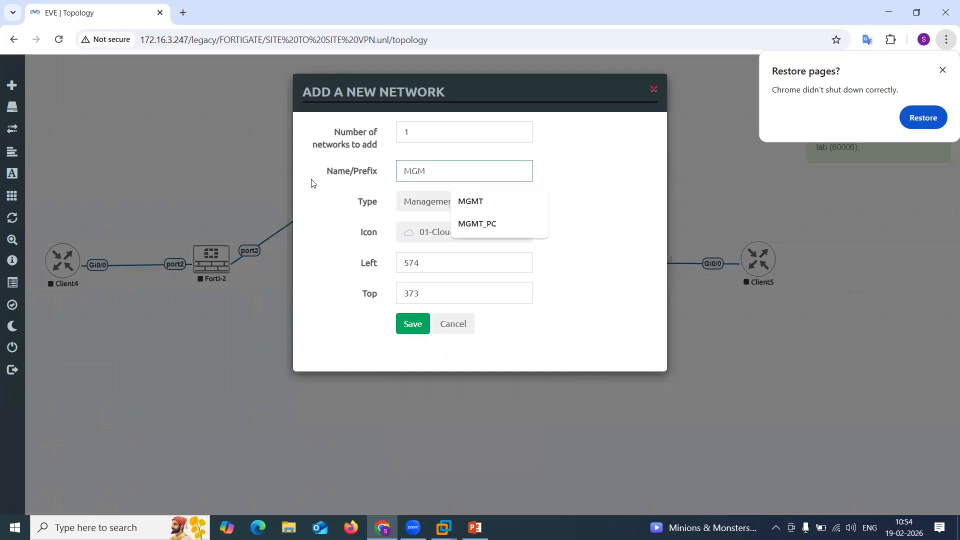
{"action": "left_click", "coordinate": [472, 201]}
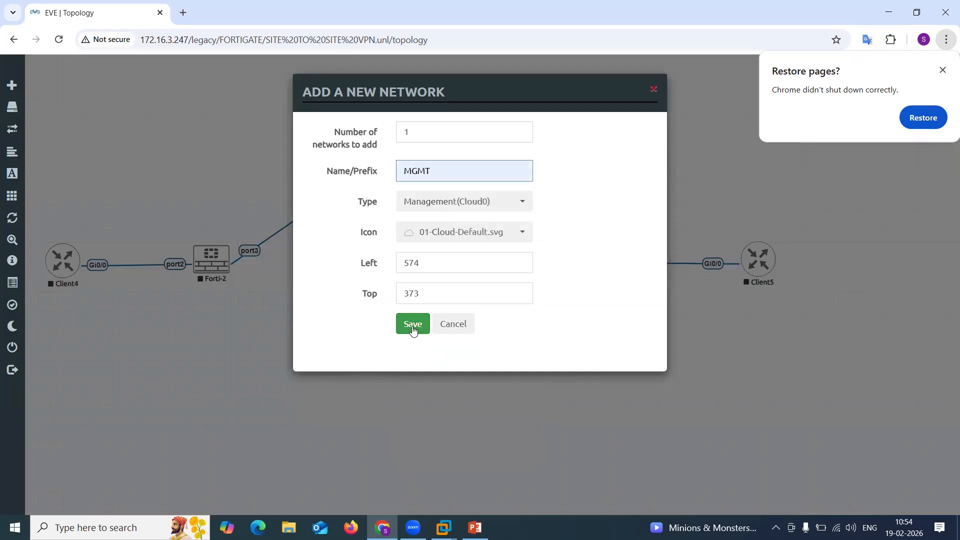
{"action": "left_click", "coordinate": [413, 325]}
{"action": "left_click_drag", "start_coordinate": [406, 305], "coordinate": [212, 259]}
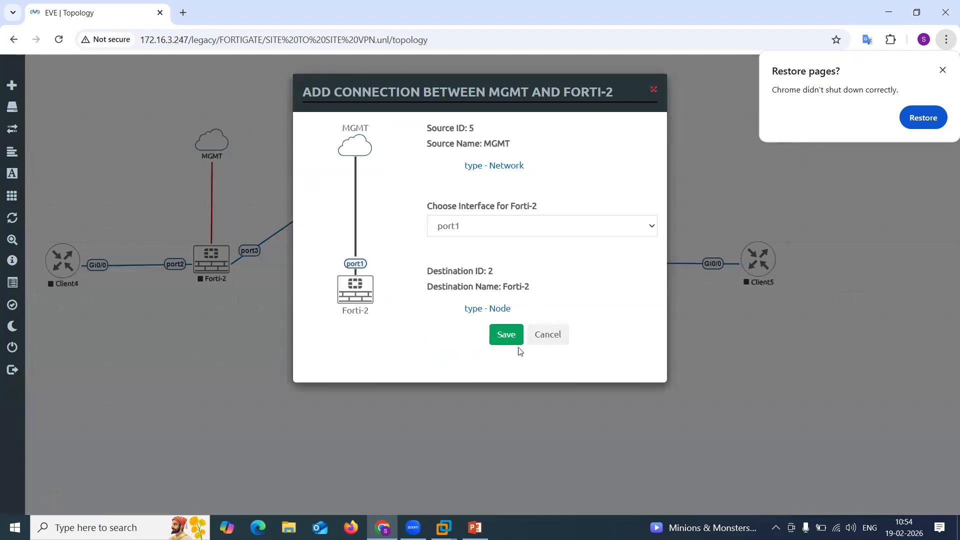
{"action": "left_click", "coordinate": [507, 336]}
Add a second Management(Cloud0) network named MGMT and connect it to Forti-3 port1.
{"action": "right_click", "coordinate": [486, 387]}
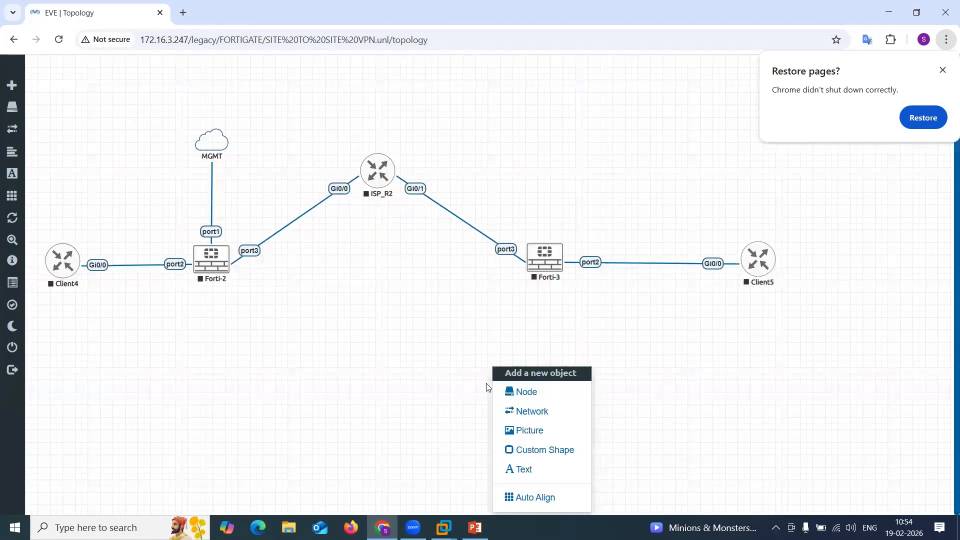
{"action": "left_click", "coordinate": [520, 411]}
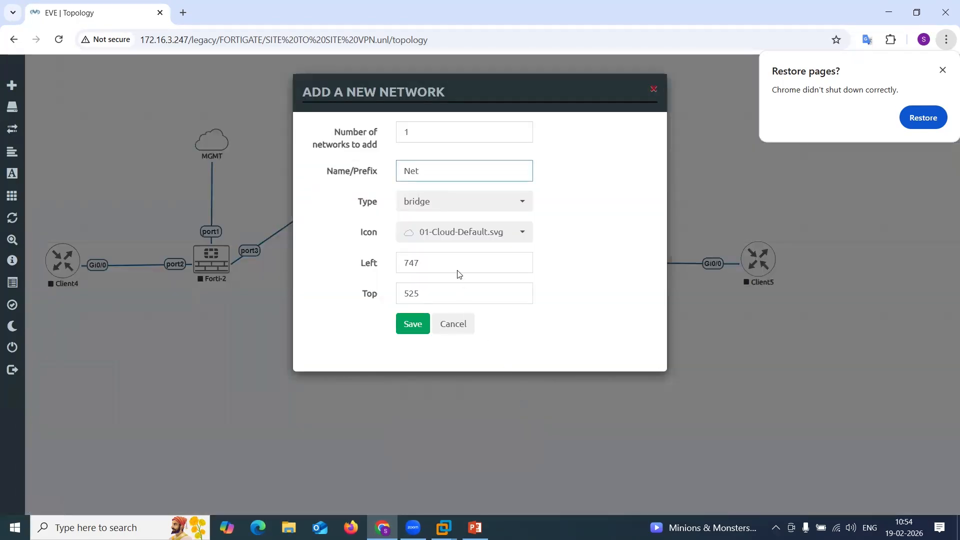
{"action": "left_click", "coordinate": [433, 202]}
{"action": "left_click", "coordinate": [431, 270]}
{"action": "double_click", "coordinate": [436, 180]}
{"action": "type", "text": "MGM"}
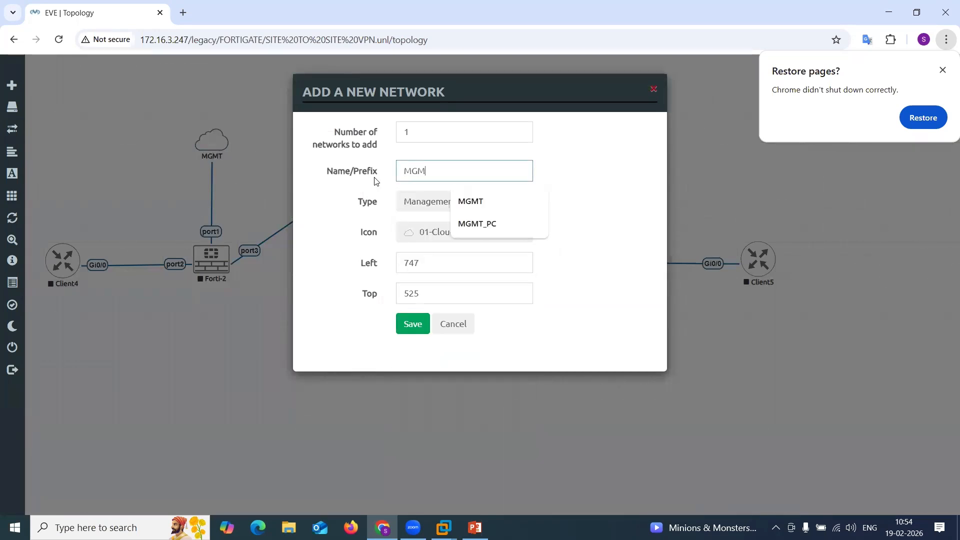
{"action": "type", "text": "T"}
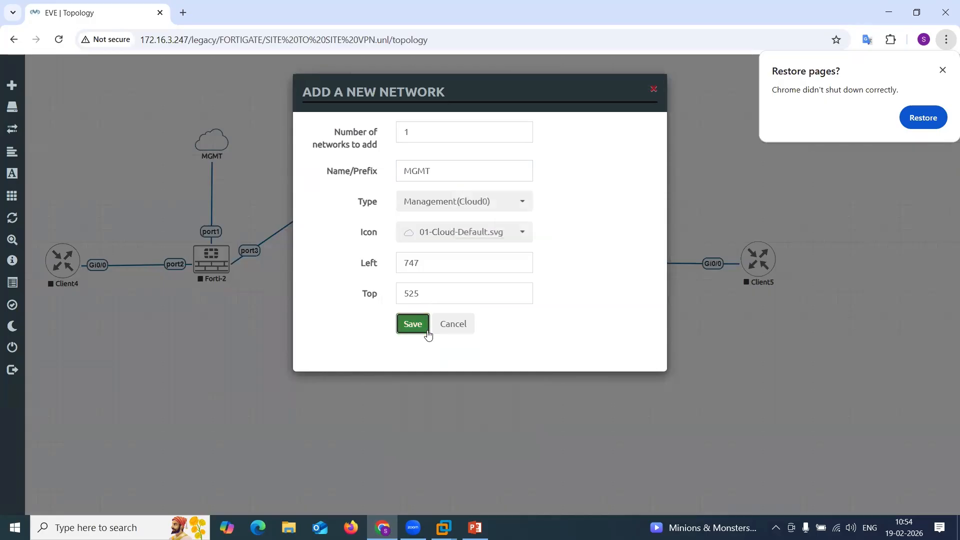
{"action": "left_click", "coordinate": [426, 330]}
{"action": "left_click_drag", "start_coordinate": [511, 399], "coordinate": [556, 262]}
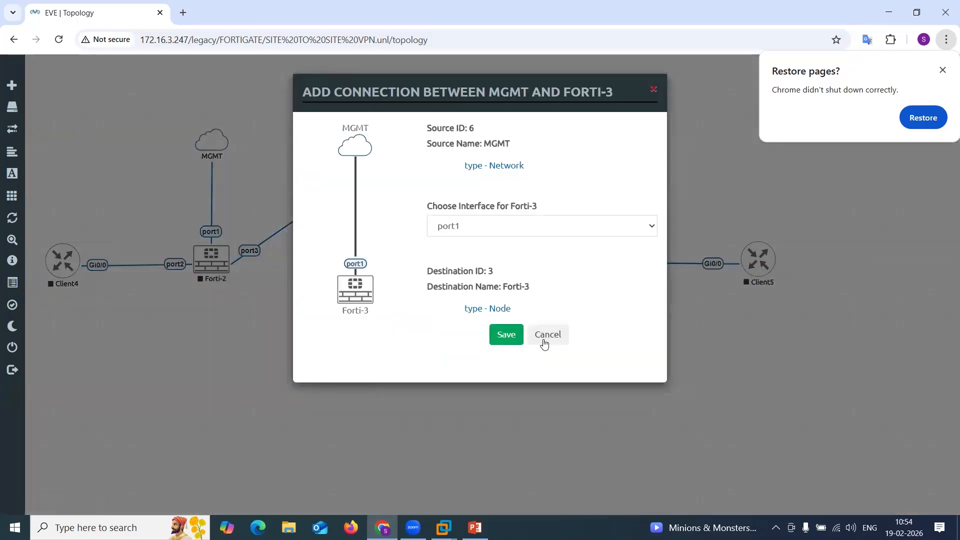
{"action": "left_click", "coordinate": [506, 334]}
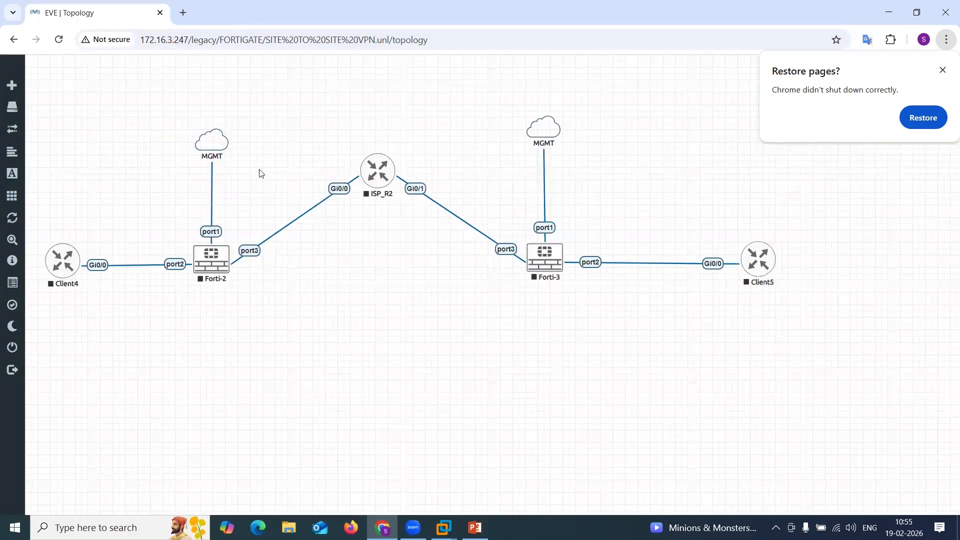
Nudge Forti-2's MGMT cloud upward and add a text label reading MGMT_SUBNET and 105.0.0.0/24 on two lines.
{"action": "left_click_drag", "start_coordinate": [220, 136], "coordinate": [218, 117]}
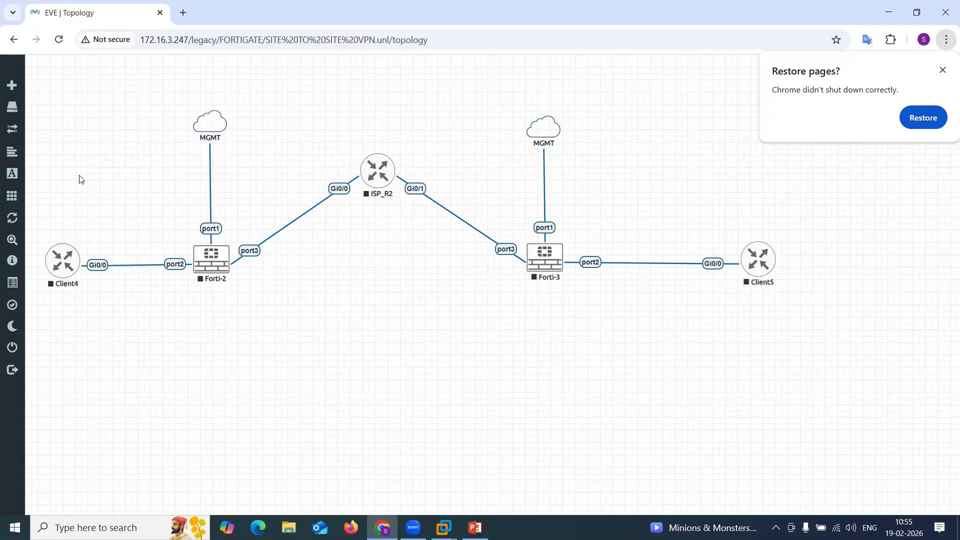
{"action": "right_click", "coordinate": [319, 347]}
{"action": "left_click", "coordinate": [379, 449]}
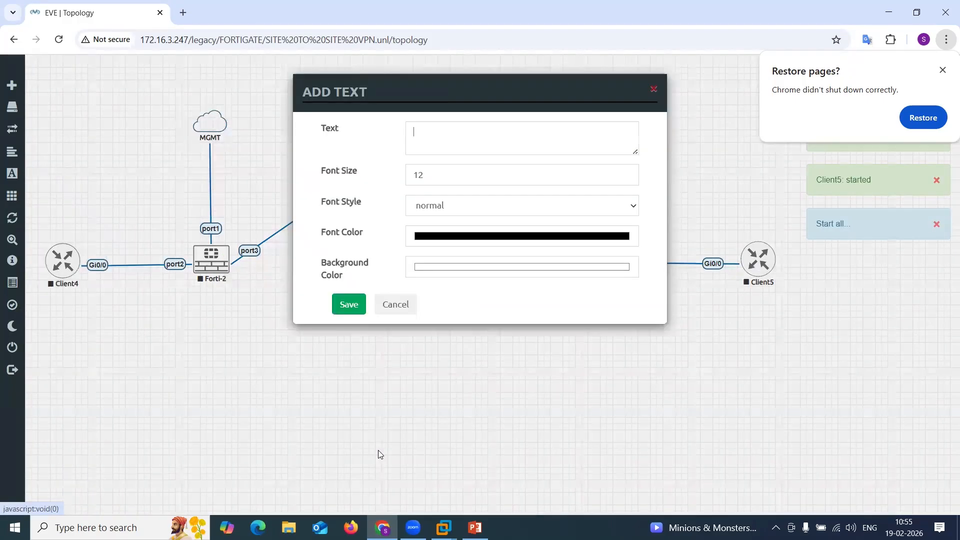
{"action": "type", "text": "MGMT_SU"}
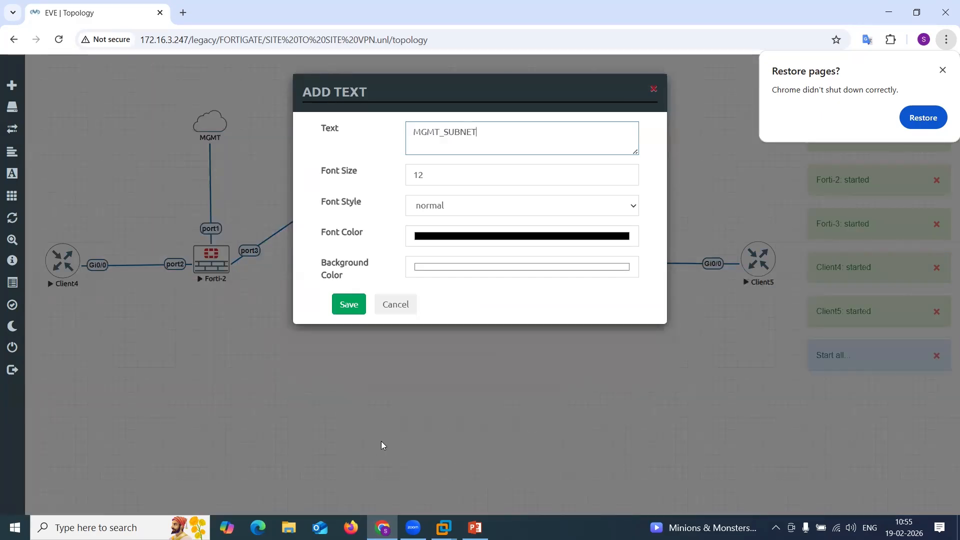
{"action": "type", "text": "BNET"}
{"action": "key", "text": "Return"}
{"action": "type", "text": "10.5"}
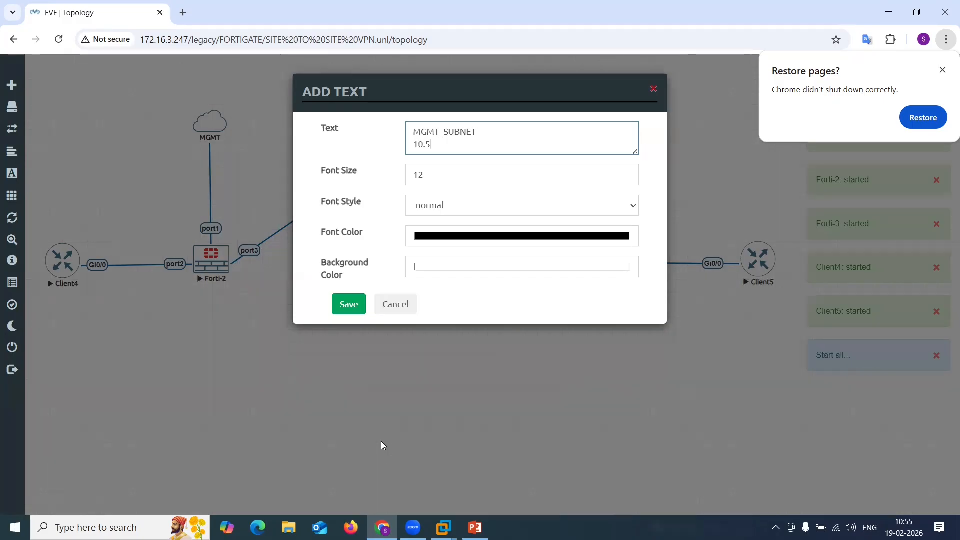
{"action": "key", "text": "BackSpace"}
{"action": "key", "text": "BackSpace"}
{"action": "type", "text": "5.0"}
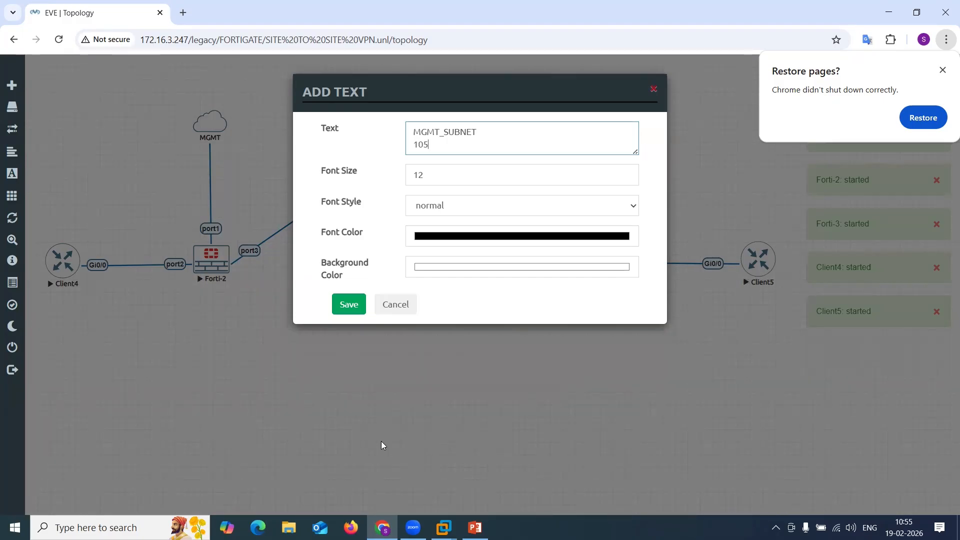
{"action": "type", "text": ".0.0"}
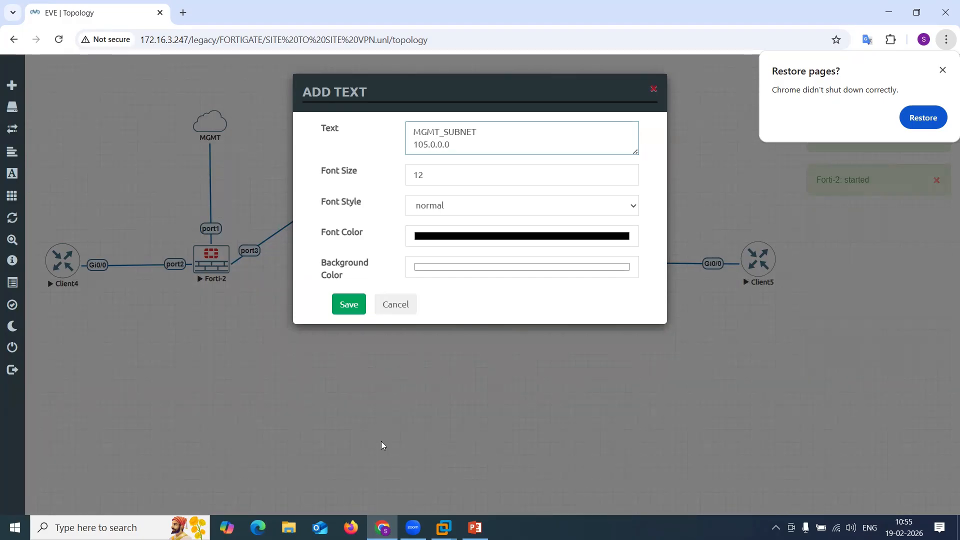
{"action": "type", "text": "/24"}
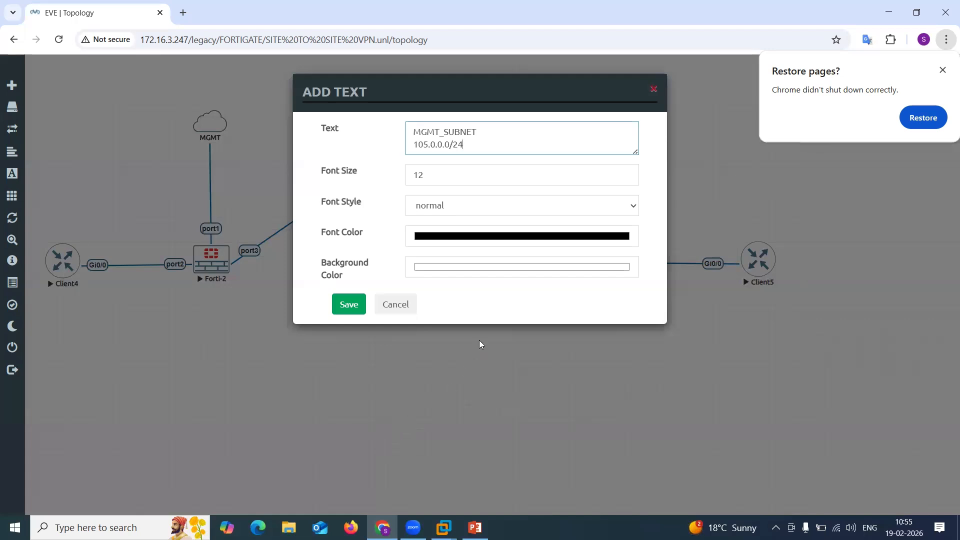
Format the label with font size 20, bold style and red font colour, and save it.
{"action": "key", "text": "Tab"}
{"action": "type", "text": "2"}
{"action": "left_click", "coordinate": [446, 208]}
{"action": "left_click", "coordinate": [440, 239]}
{"action": "left_click", "coordinate": [486, 240]}
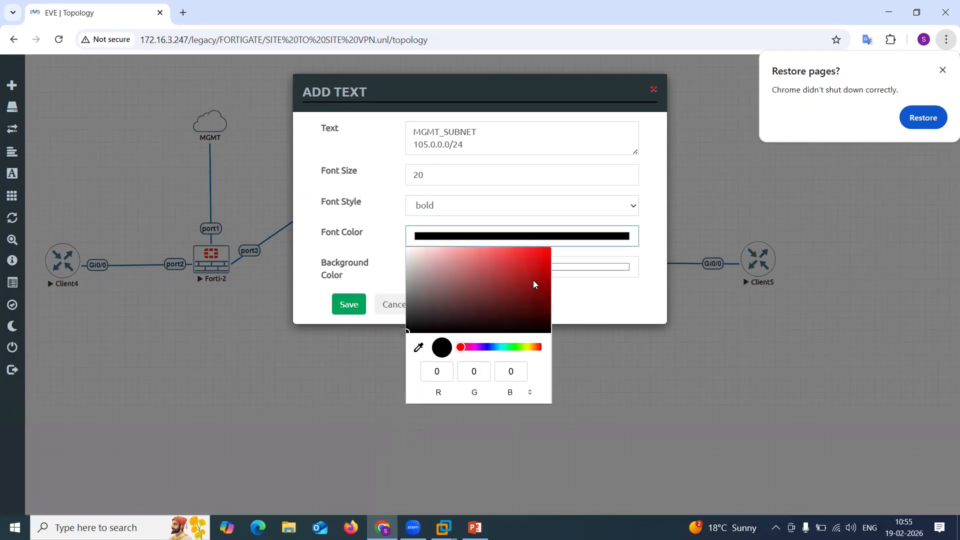
{"action": "left_click", "coordinate": [500, 347]}
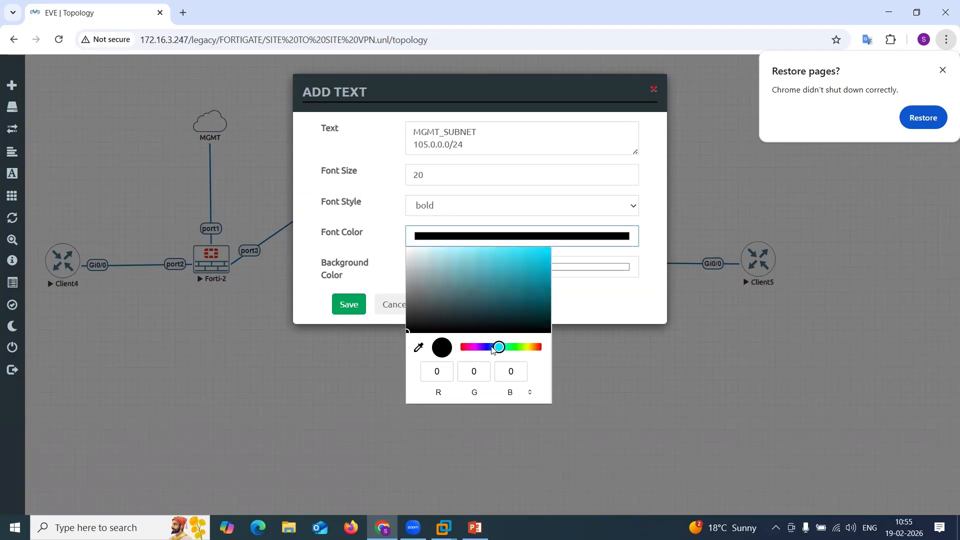
{"action": "left_click", "coordinate": [492, 348]}
{"action": "left_click", "coordinate": [542, 256]}
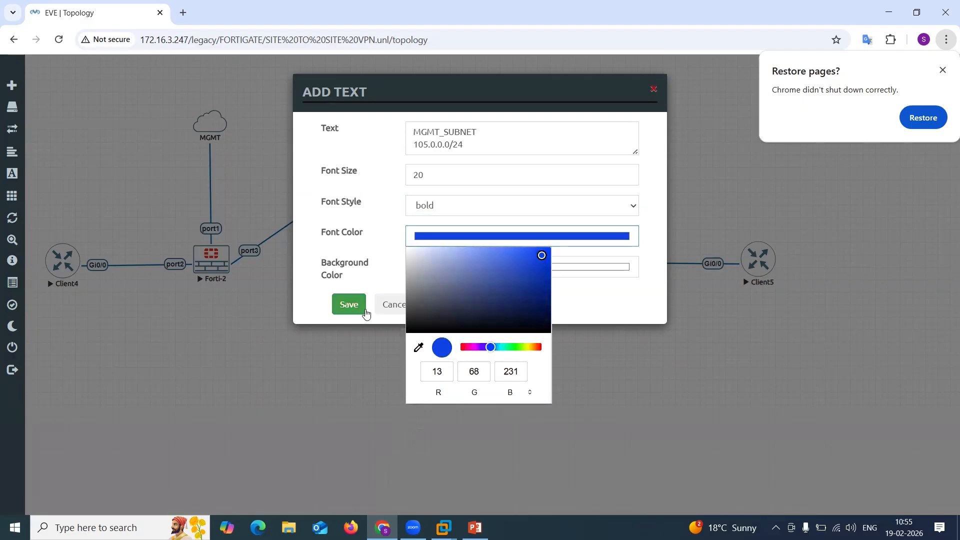
{"action": "left_click", "coordinate": [533, 348]}
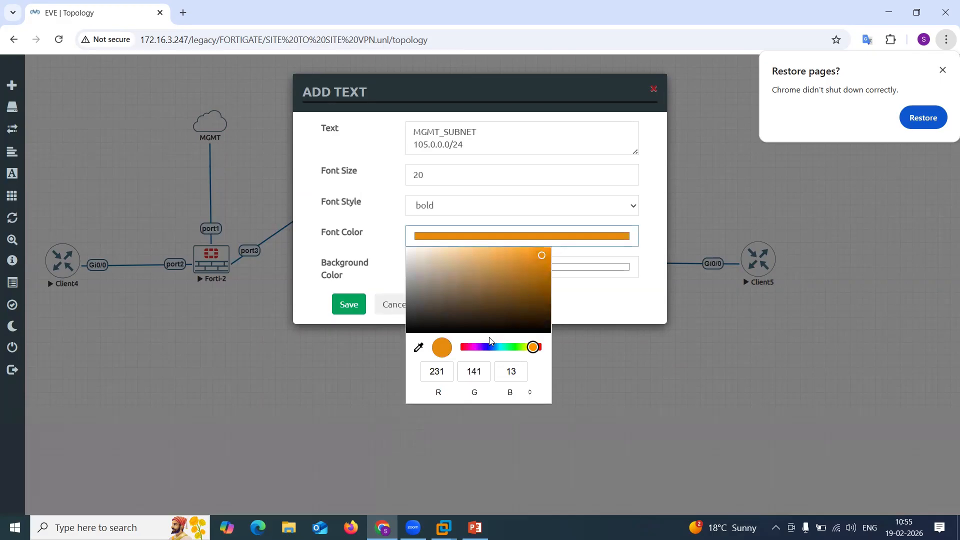
{"action": "left_click", "coordinate": [461, 348]}
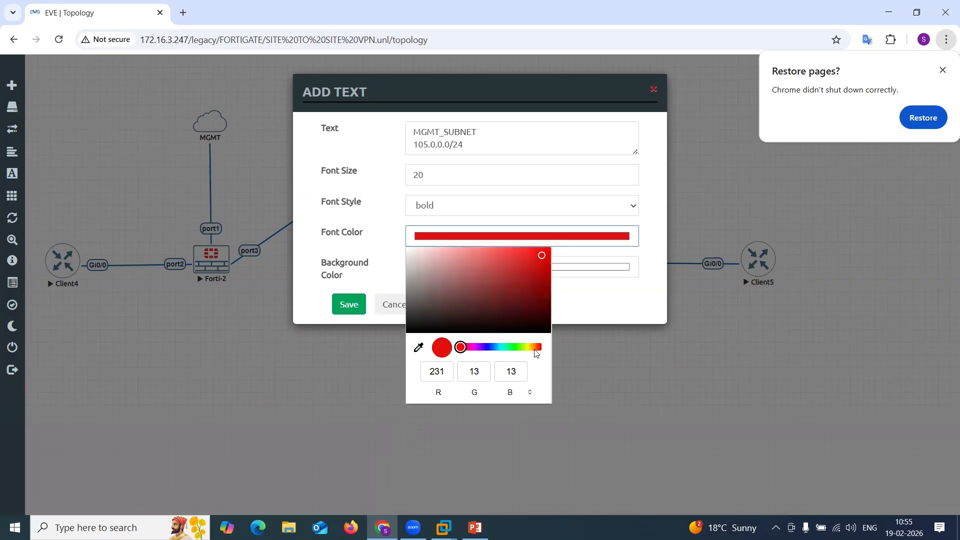
{"action": "left_click", "coordinate": [349, 304]}
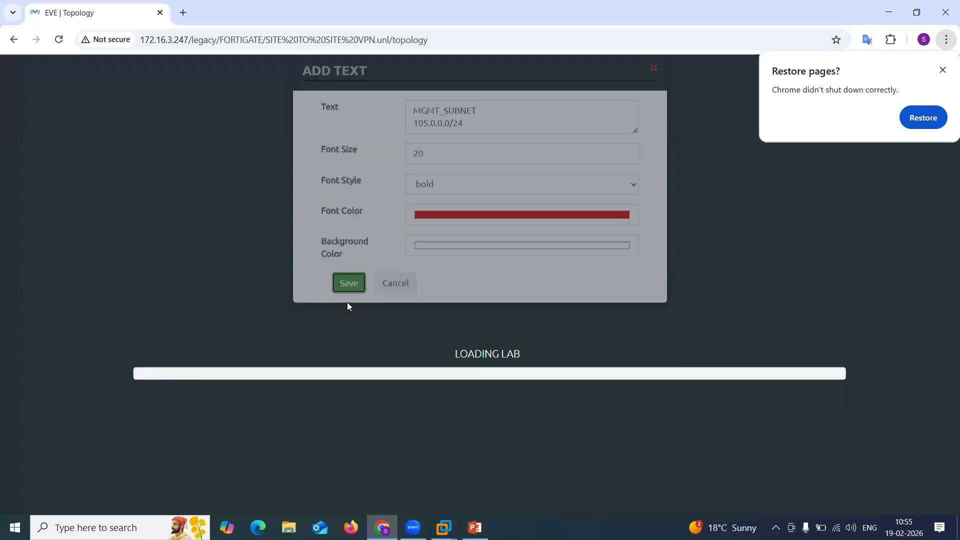
Place the subnet label beside Forti-2's MGMT link and put a duplicate of it next to Forti-3's MGMT link.
{"action": "left_click_drag", "start_coordinate": [386, 363], "coordinate": [167, 169]}
{"action": "right_click", "coordinate": [167, 168]}
{"action": "left_click", "coordinate": [210, 194]}
{"action": "left_click_drag", "start_coordinate": [182, 205], "coordinate": [599, 167]}
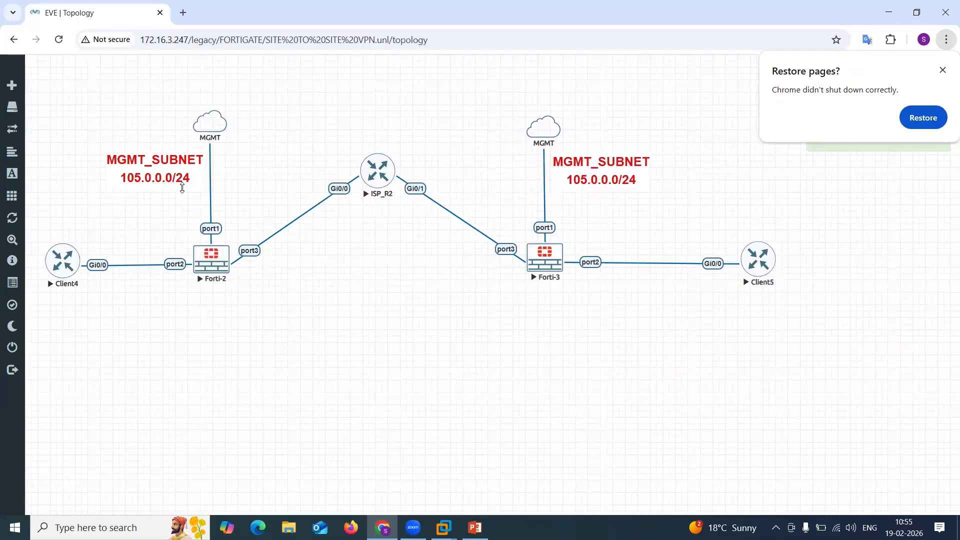
Duplicate the subnet label, change the copy's text to .101, and move it beside Forti-2 port1.
{"action": "right_click", "coordinate": [166, 171]}
{"action": "left_click", "coordinate": [210, 198]}
{"action": "double_click", "coordinate": [178, 218]}
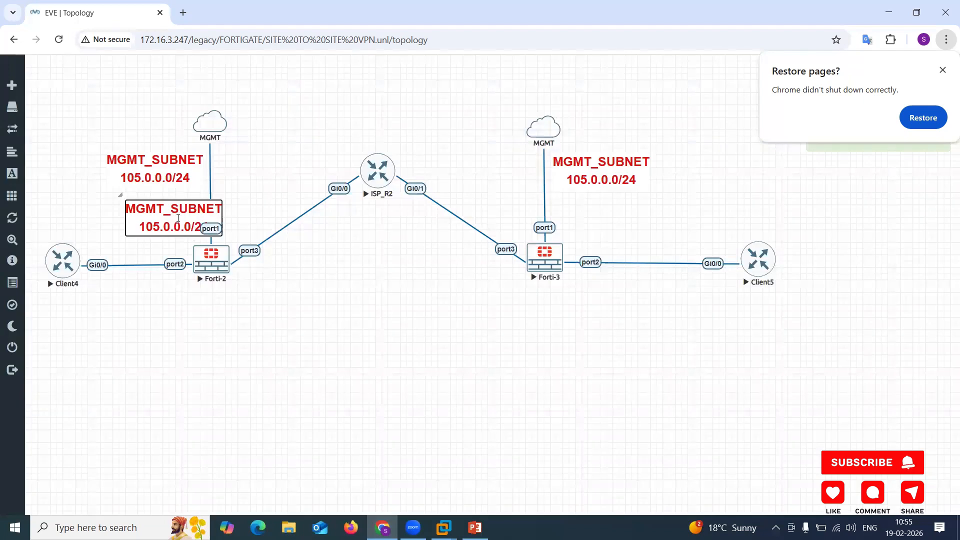
{"action": "key", "text": "ctrl+a"}
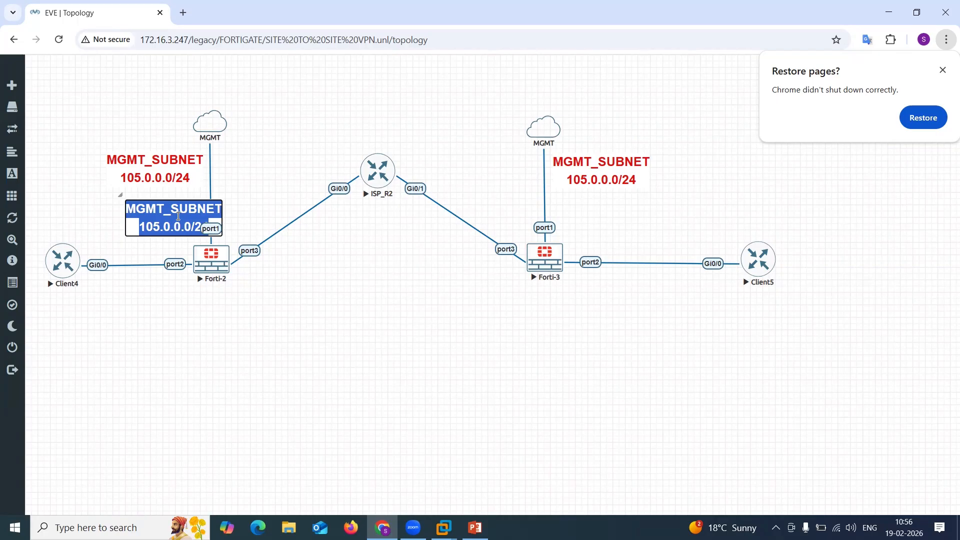
{"action": "key", "text": "BackSpace"}
{"action": "type", "text": ".101"}
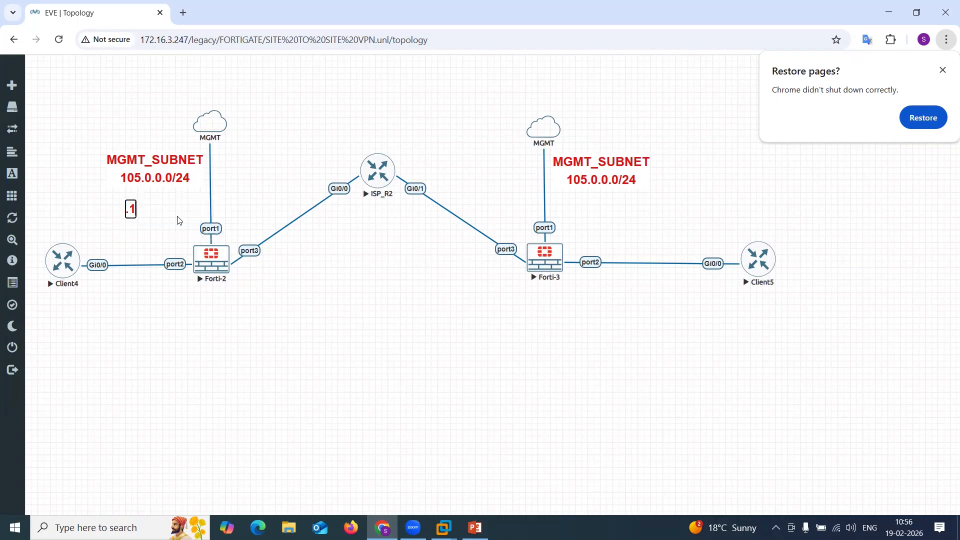
{"action": "left_click", "coordinate": [157, 217]}
{"action": "left_click_drag", "start_coordinate": [138, 204], "coordinate": [228, 210]}
Duplicate the .101 label, move it beside Forti-3 port1, and change its text to .102.
{"action": "right_click", "coordinate": [228, 210]}
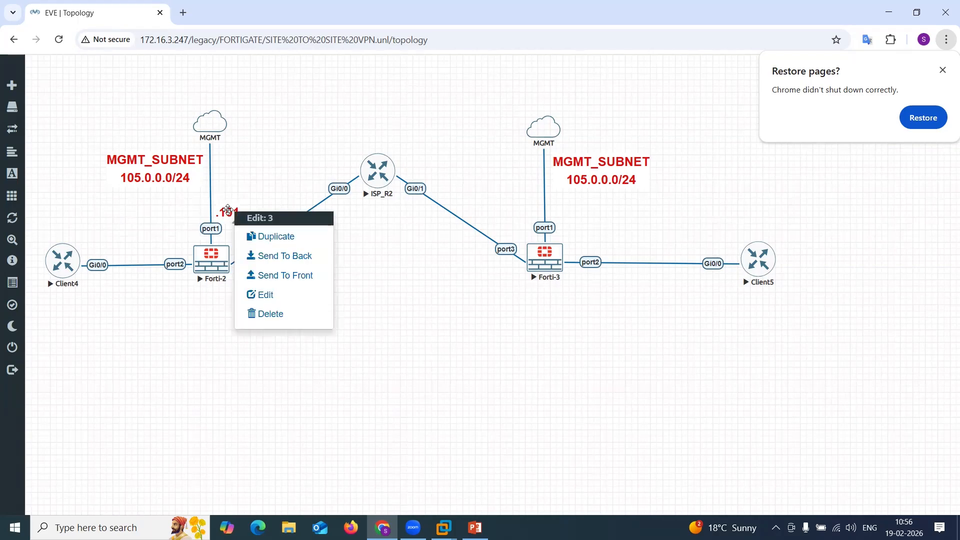
{"action": "left_click", "coordinate": [275, 248]}
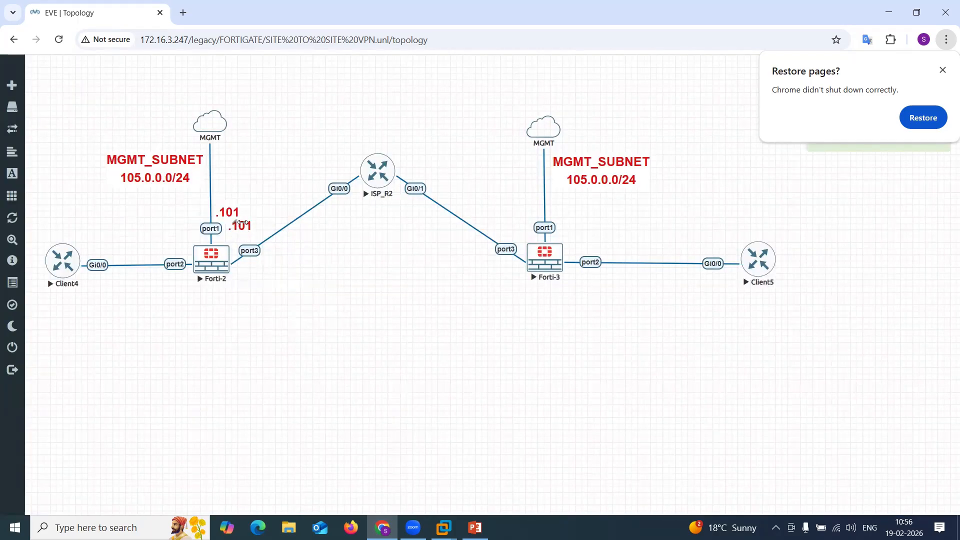
{"action": "left_click_drag", "start_coordinate": [242, 223], "coordinate": [562, 208]}
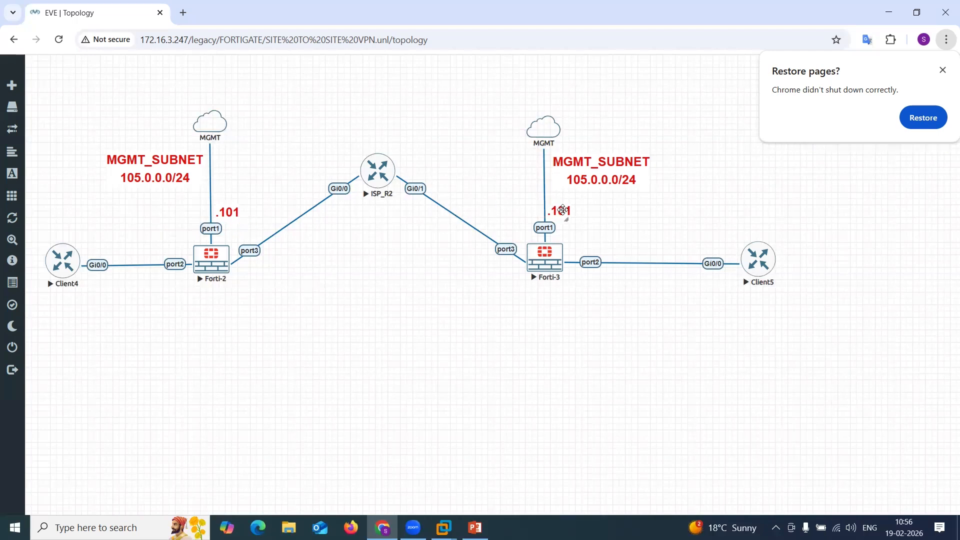
{"action": "key", "text": "BackSpace"}
{"action": "type", "text": "2"}
{"action": "left_click", "coordinate": [595, 318]}
Stop the Forti-2 and Forti-3 nodes.
{"action": "right_click", "coordinate": [220, 268]}
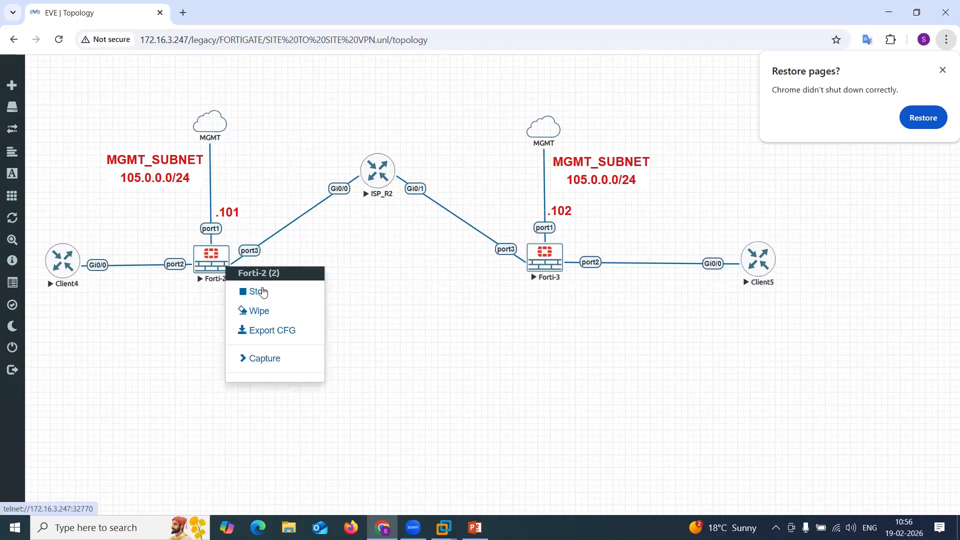
{"action": "left_click", "coordinate": [259, 292]}
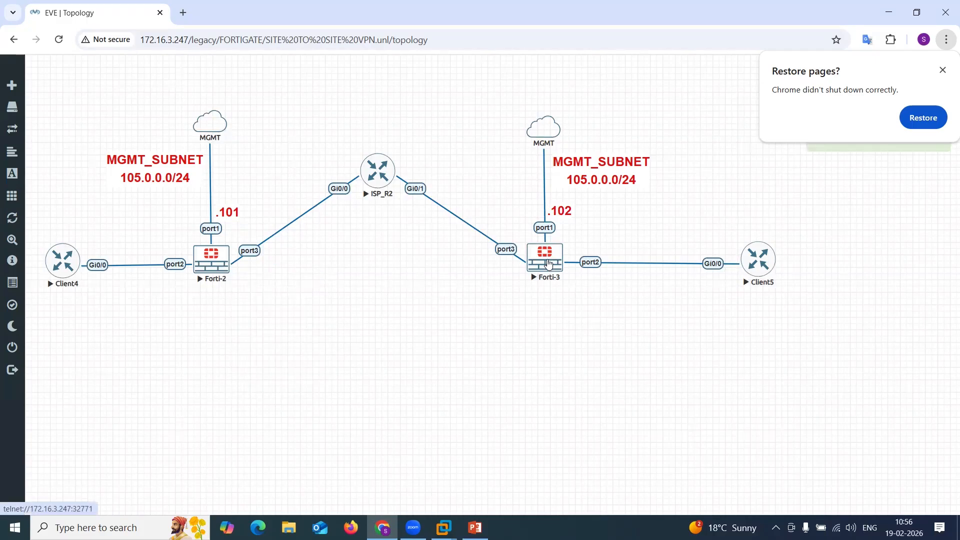
{"action": "right_click", "coordinate": [548, 264]}
{"action": "left_click", "coordinate": [583, 286]}
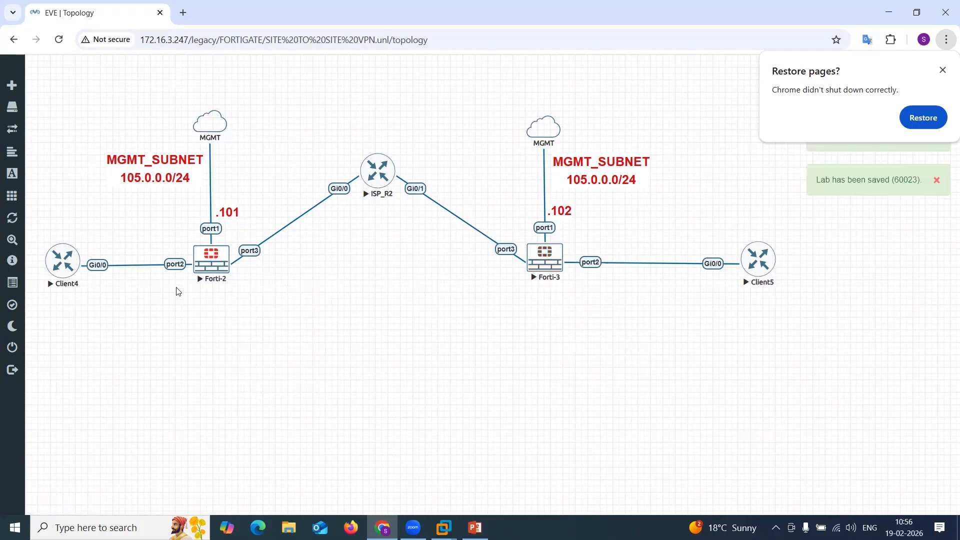
Rename the left FortiGate node from Forti-2 to Forti-1 in its node settings and save.
{"action": "right_click", "coordinate": [216, 260]}
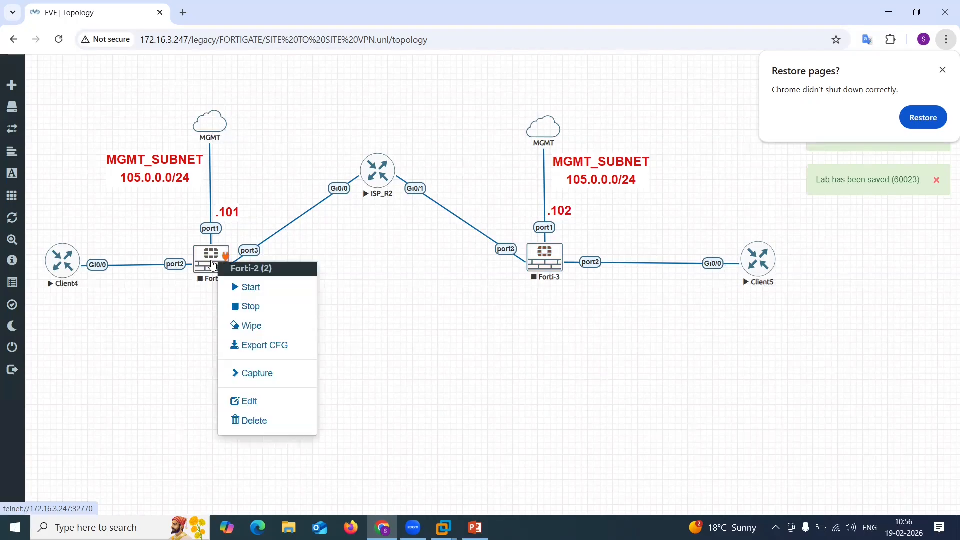
{"action": "left_click", "coordinate": [268, 405]}
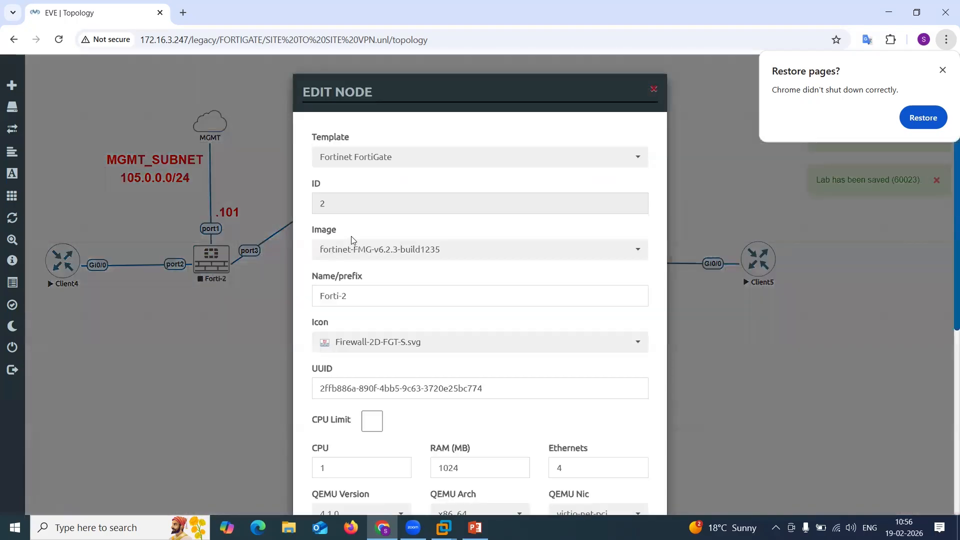
{"action": "left_click", "coordinate": [370, 299]}
{"action": "key", "text": "BackSpace"}
{"action": "type", "text": "1"}
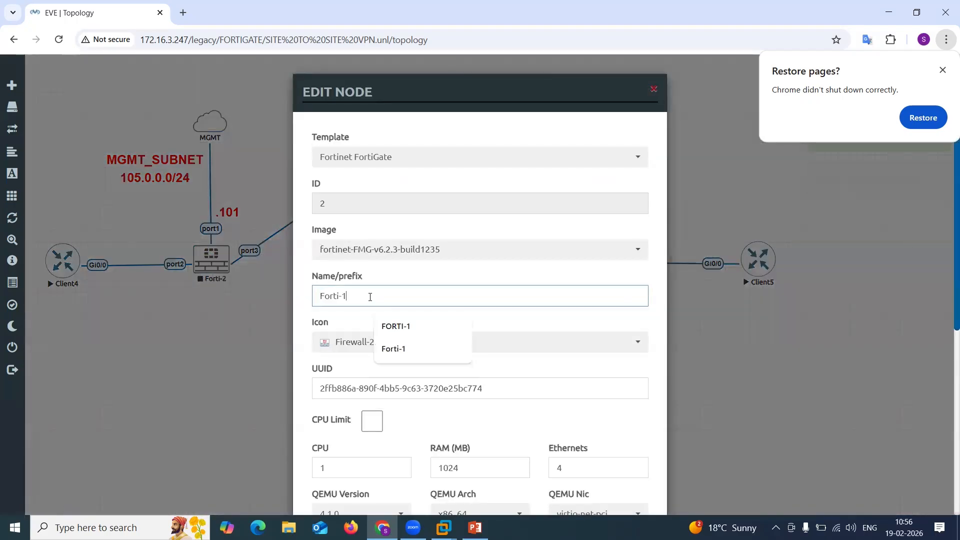
{"action": "left_click", "coordinate": [533, 366]}
{"action": "scroll", "coordinate": [510, 386], "scroll_direction": "down", "scroll_amount": 5}
{"action": "left_click", "coordinate": [418, 475]}
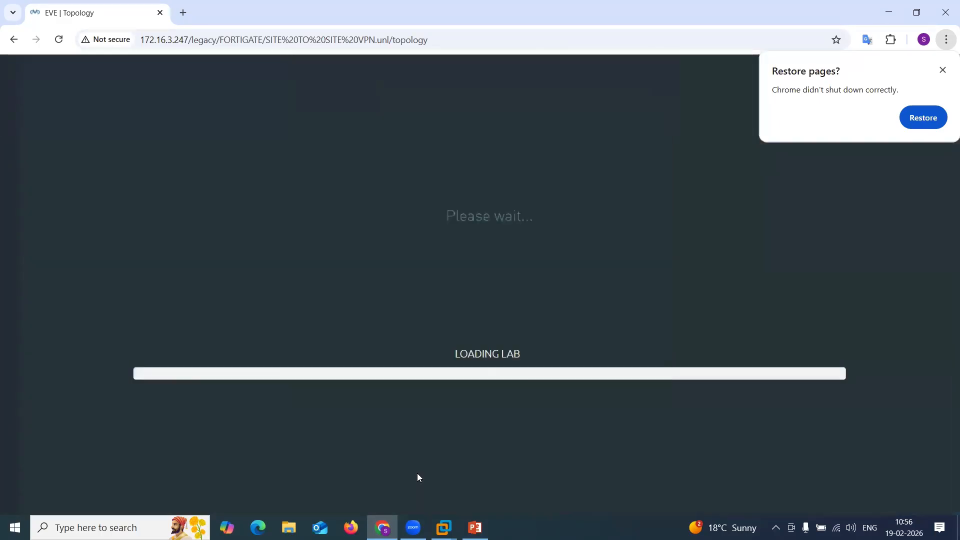
Rename the right FortiGate node from Forti-3 to Forti-2 in its node settings and save.
{"action": "right_click", "coordinate": [551, 265]}
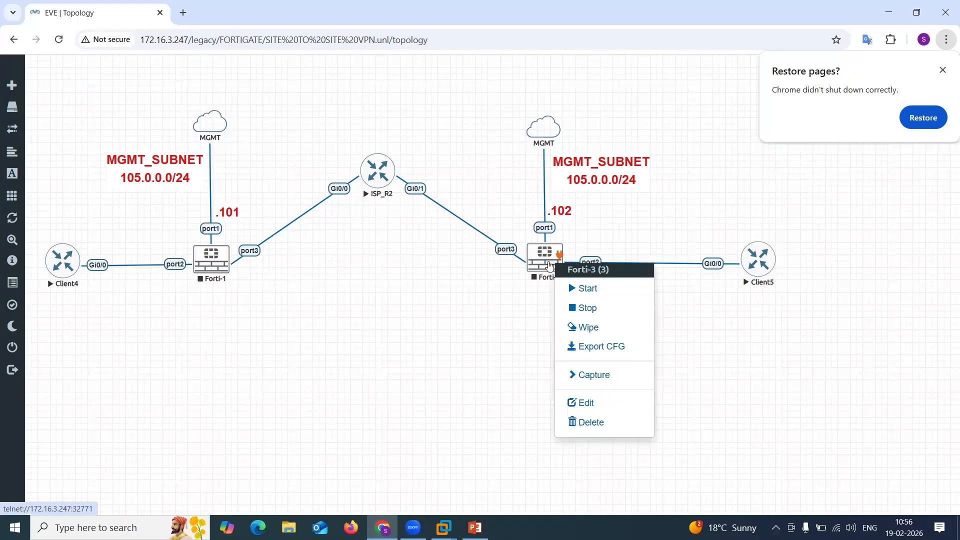
{"action": "left_click", "coordinate": [602, 403]}
{"action": "left_click", "coordinate": [423, 301]}
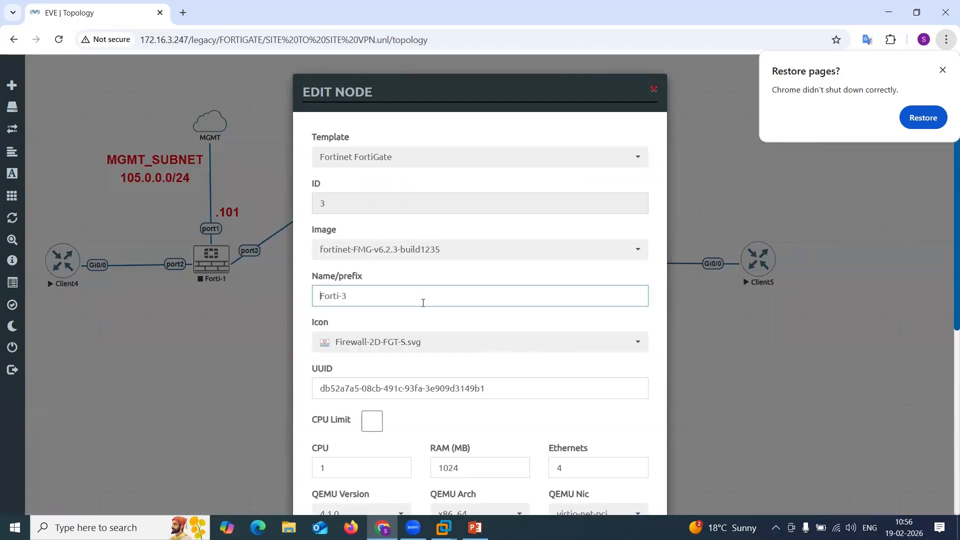
{"action": "key", "text": "BackSpace"}
{"action": "key", "text": "BackSpace"}
{"action": "type", "text": "-2"}
{"action": "scroll", "coordinate": [463, 349], "scroll_direction": "down", "scroll_amount": 5}
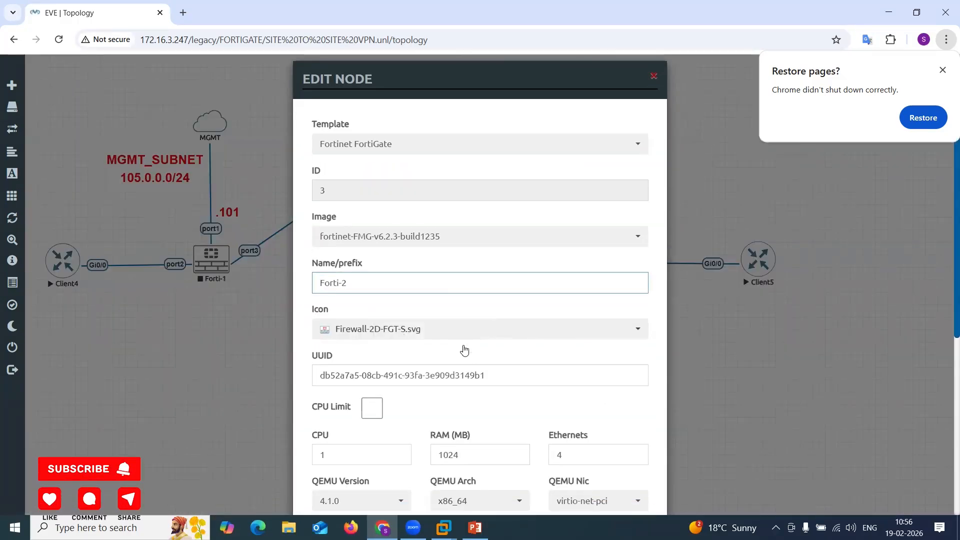
{"action": "left_click", "coordinate": [418, 476]}
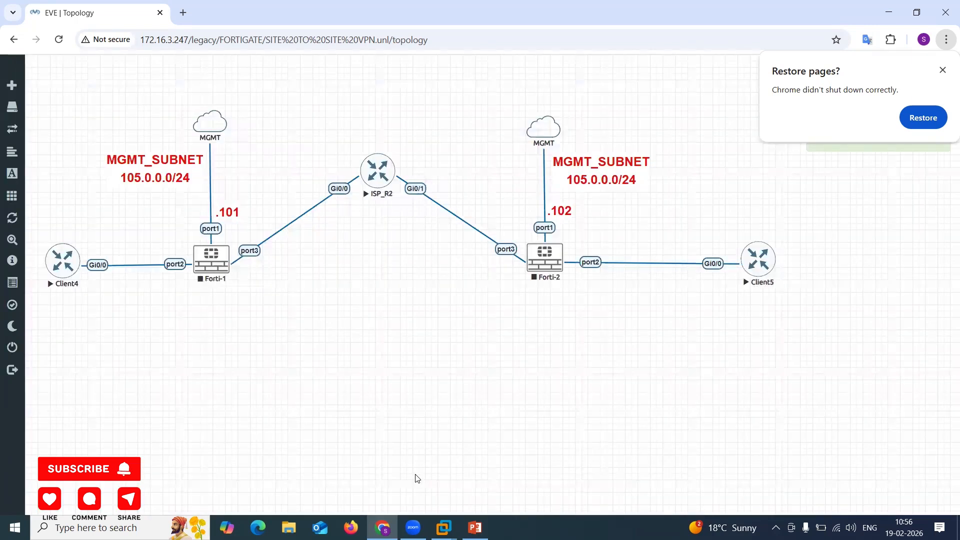
Add a LAN_SUBNET text label on the canvas with font size 20 and a blue font colour.
{"action": "mouse_move", "coordinate": [21, 197]}
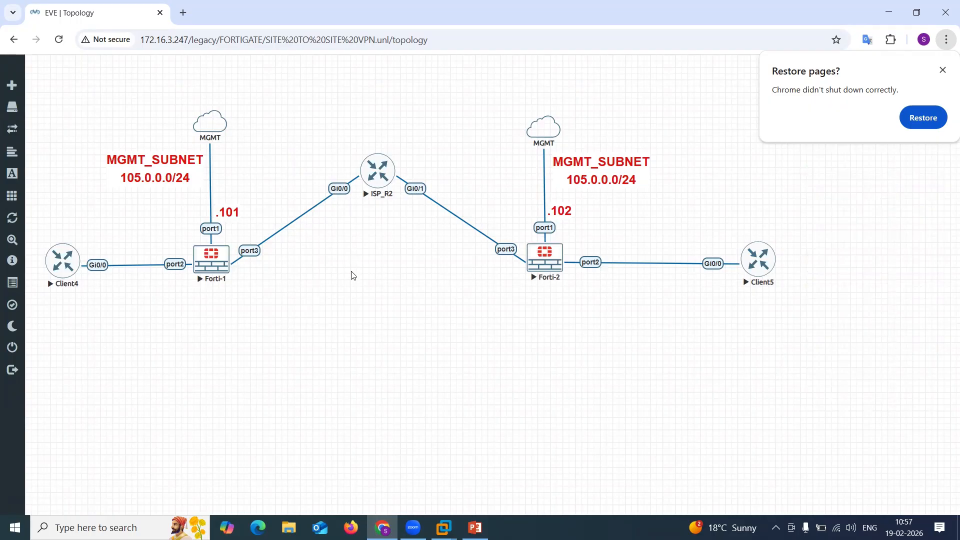
{"action": "right_click", "coordinate": [389, 306]}
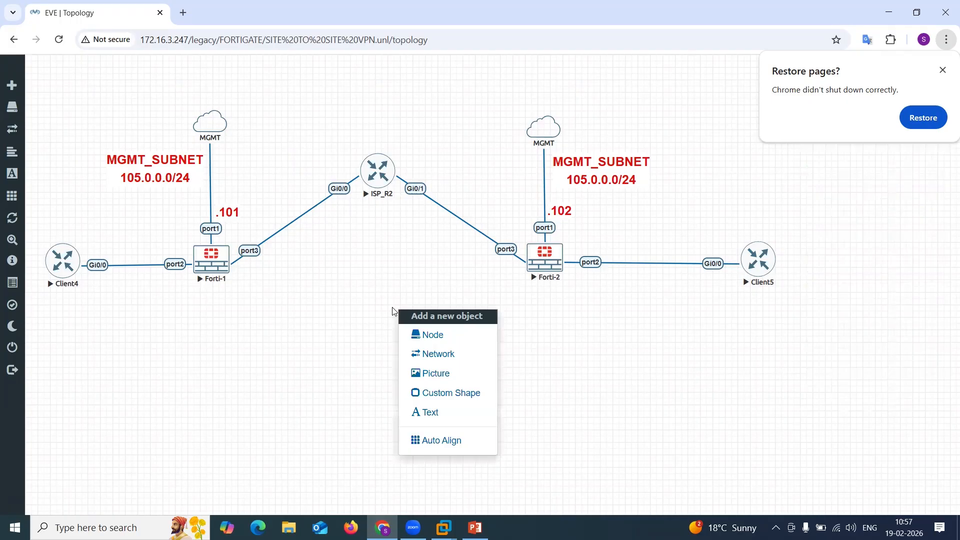
{"action": "left_click", "coordinate": [446, 418]}
{"action": "type", "text": "LAN_SUBNET"}
{"action": "key", "text": "Tab"}
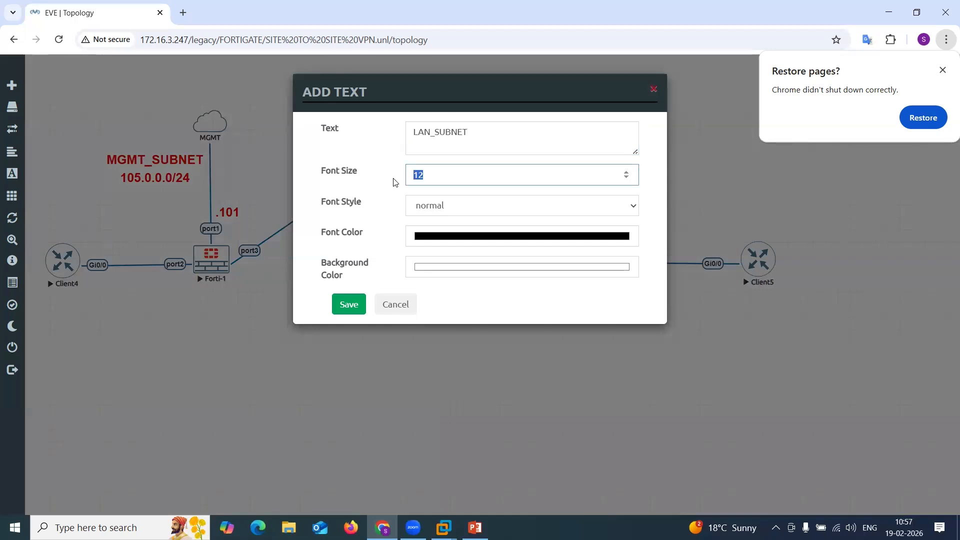
{"action": "type", "text": "20"}
{"action": "left_click", "coordinate": [453, 204]}
{"action": "left_click", "coordinate": [458, 232]}
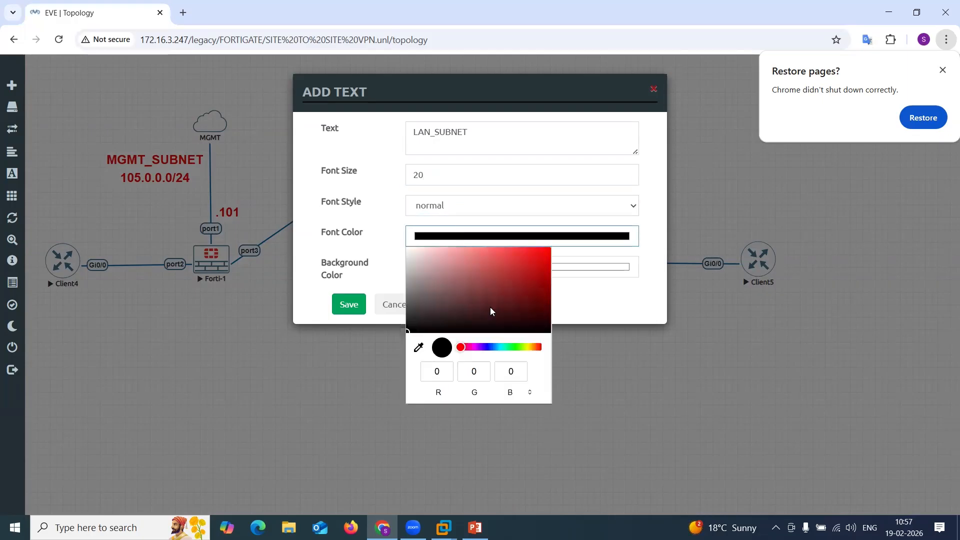
{"action": "left_click", "coordinate": [494, 347]}
{"action": "left_click", "coordinate": [490, 347]}
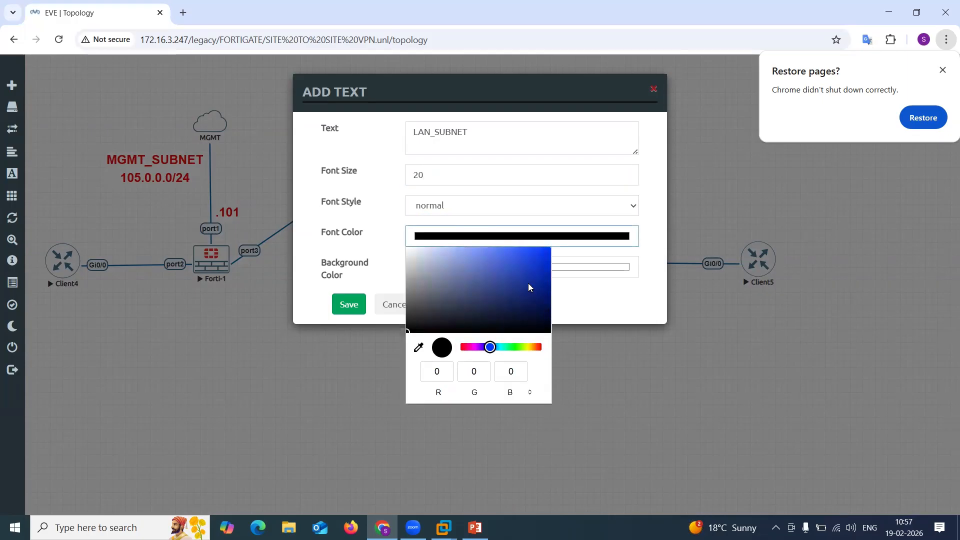
{"action": "left_click", "coordinate": [533, 272]}
{"action": "left_click", "coordinate": [352, 304]}
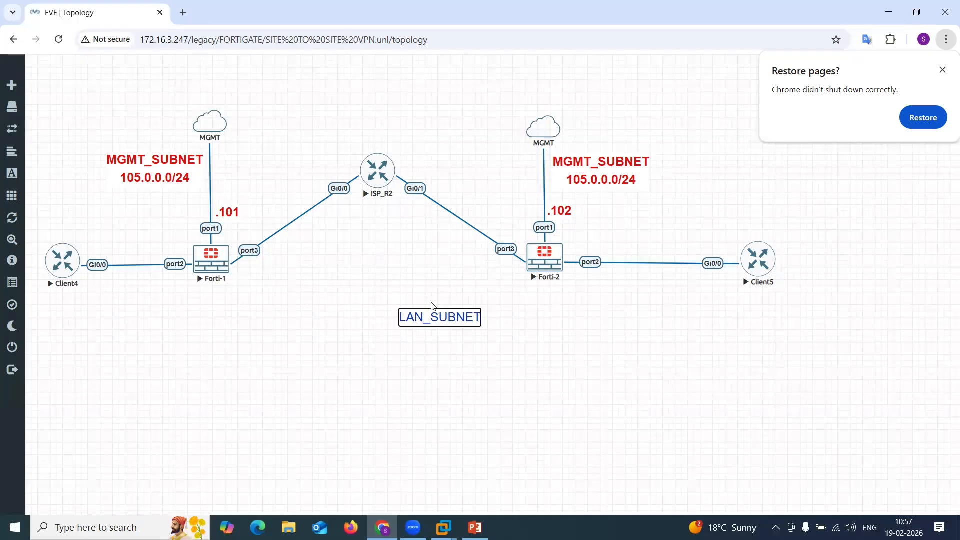
Add a second line reading 10.11.11.0/24 to the LAN_SUBNET label.
{"action": "key", "text": "Return"}
{"action": "type", "text": "10."}
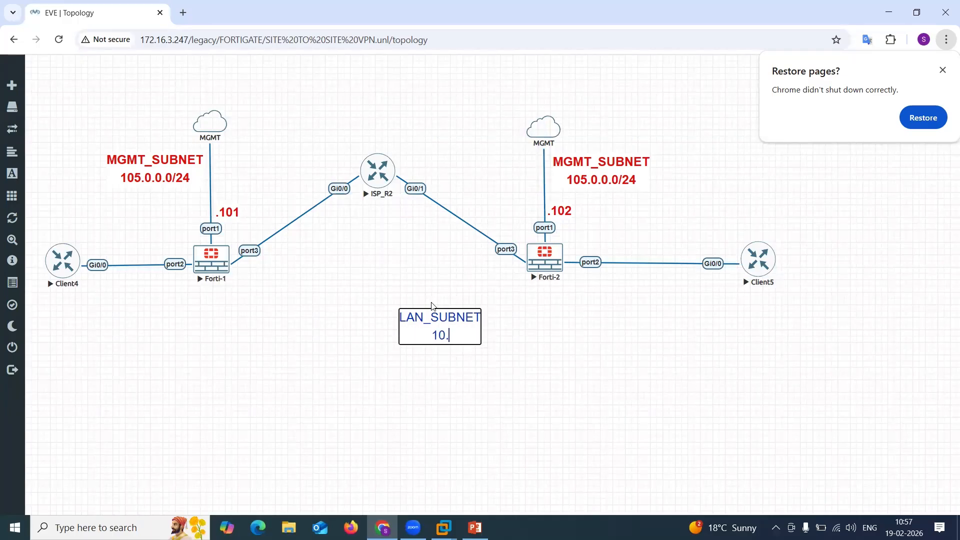
{"action": "type", "text": "11.11.0/24"}
{"action": "left_click", "coordinate": [517, 389]}
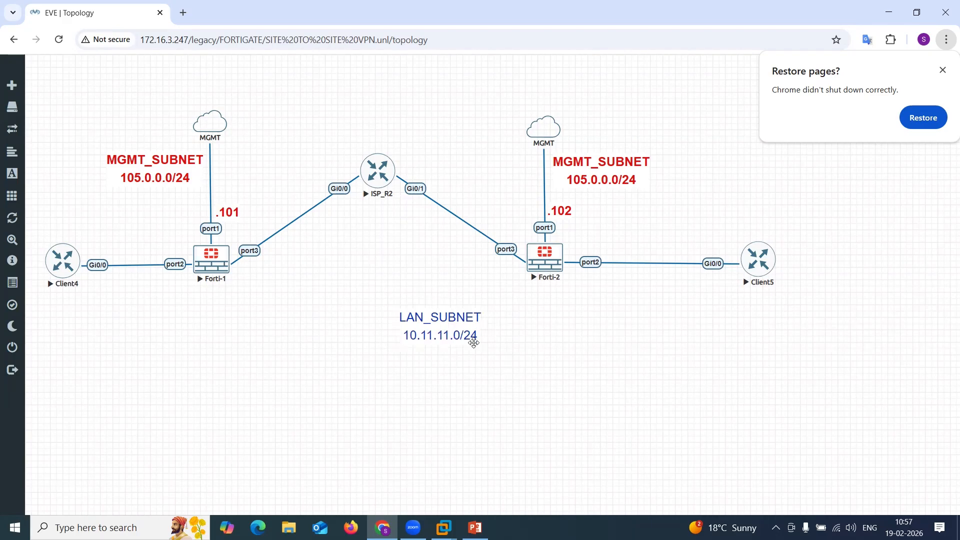
Move the LAN_SUBNET label above the Client4–Forti-1 link and duplicate it as a .4 label beside Client4's Gi0/0.
{"action": "left_click_drag", "start_coordinate": [423, 323], "coordinate": [122, 236]}
{"action": "right_click", "coordinate": [122, 237]}
{"action": "left_click", "coordinate": [165, 273]}
{"action": "double_click", "coordinate": [153, 293]}
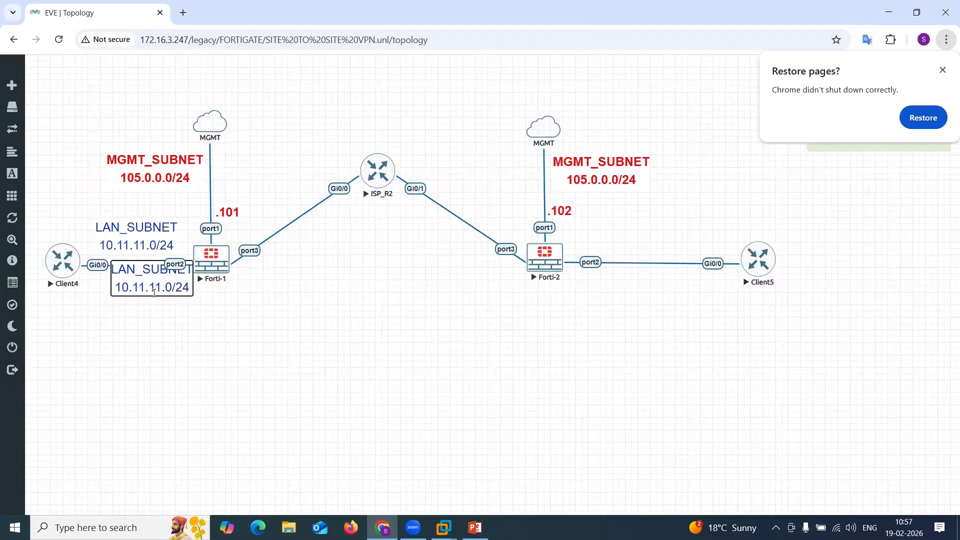
{"action": "key", "text": "ctrl+a"}
{"action": "key", "text": "Delete"}
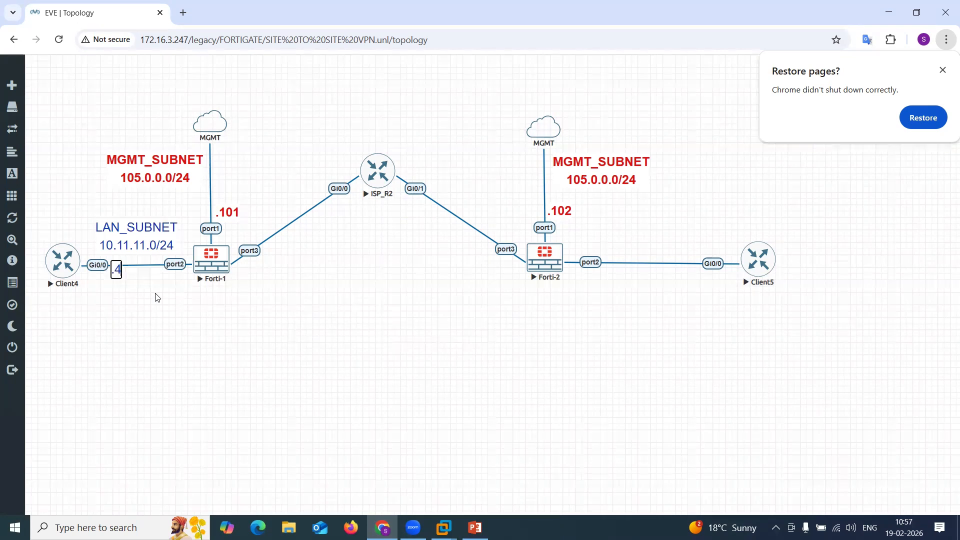
{"action": "left_click", "coordinate": [163, 307]}
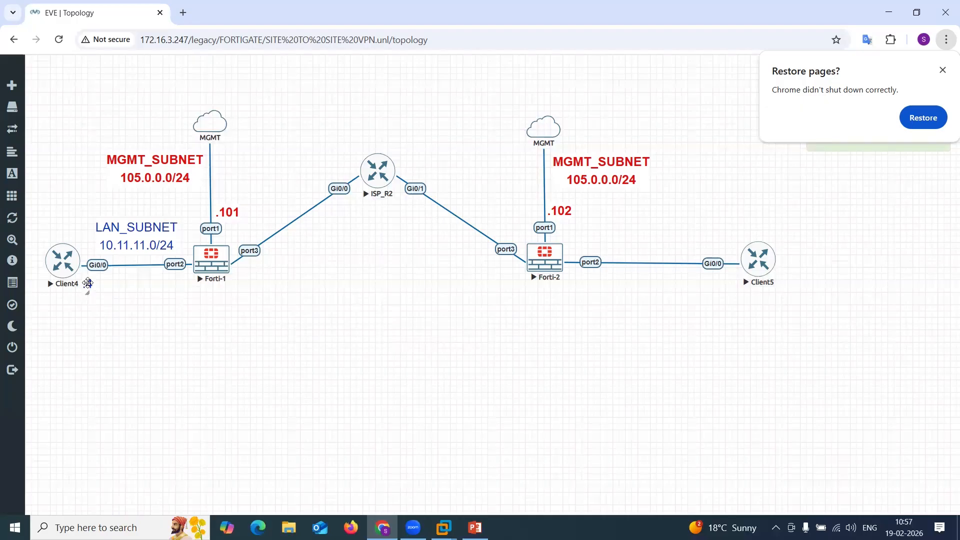
Duplicate the .4 label, move the copy beside Forti-1 port2, and change its text to .10.
{"action": "right_click", "coordinate": [88, 283]}
{"action": "left_click", "coordinate": [118, 307]}
{"action": "left_click_drag", "start_coordinate": [99, 288], "coordinate": [171, 276]}
{"action": "key", "text": "BackSpace"}
{"action": "type", "text": "10"}
{"action": "left_click", "coordinate": [284, 327]}
Duplicate the LAN_SUBNET label, move the copy above the Forti-2–Client5 link, and change its subnet to 10.12.12.0/24.
{"action": "right_click", "coordinate": [147, 231]}
{"action": "left_click", "coordinate": [196, 259]}
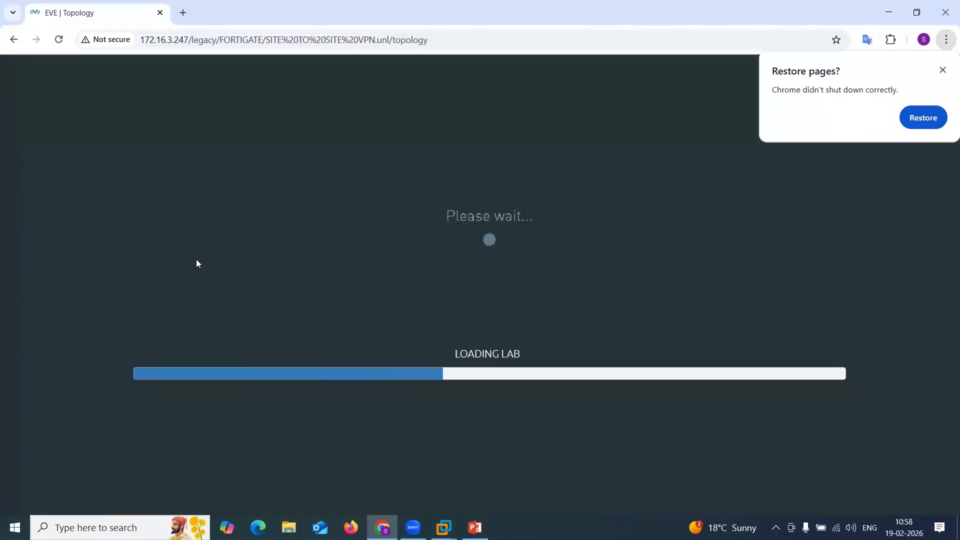
{"action": "left_click_drag", "start_coordinate": [151, 283], "coordinate": [660, 244]}
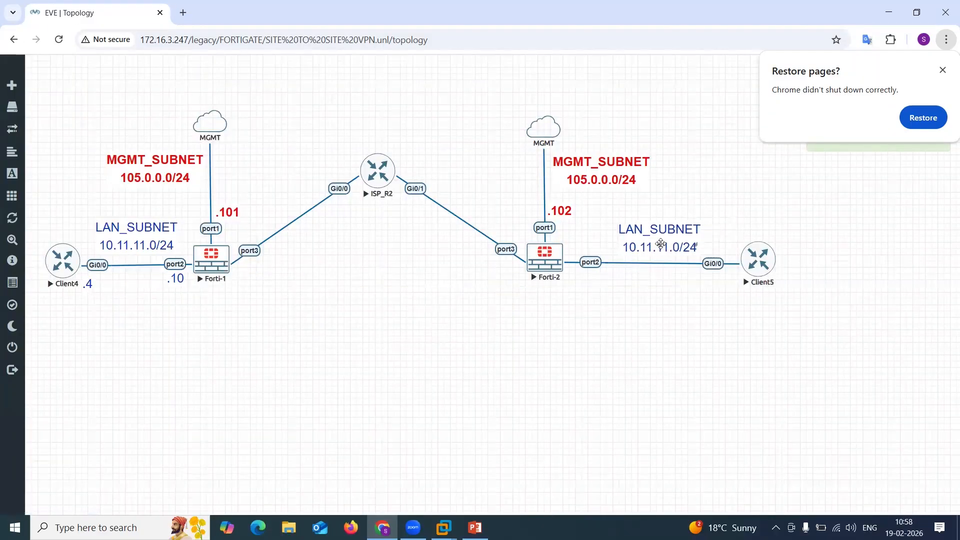
{"action": "left_click", "coordinate": [661, 243]}
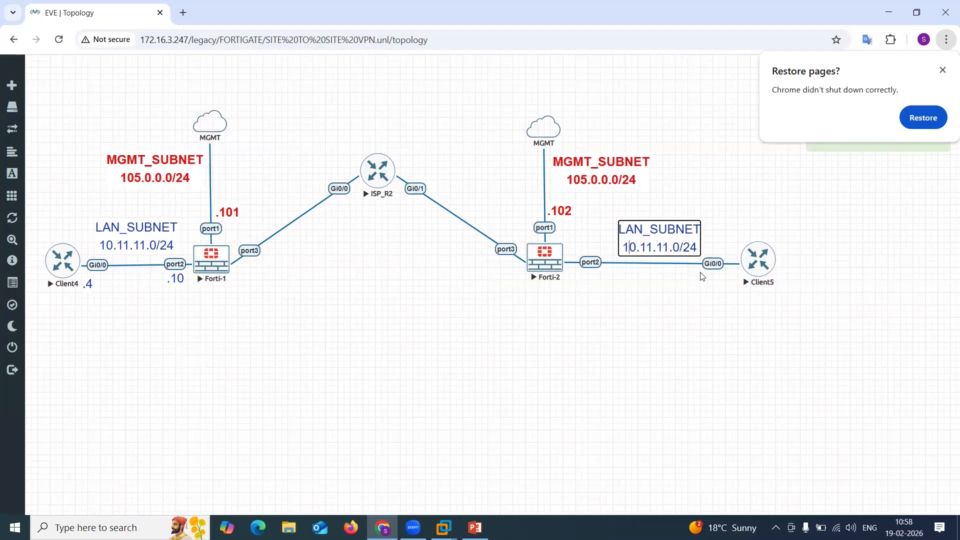
{"action": "key", "text": "BackSpace"}
{"action": "type", "text": "2"}
{"action": "key", "text": "Right"}
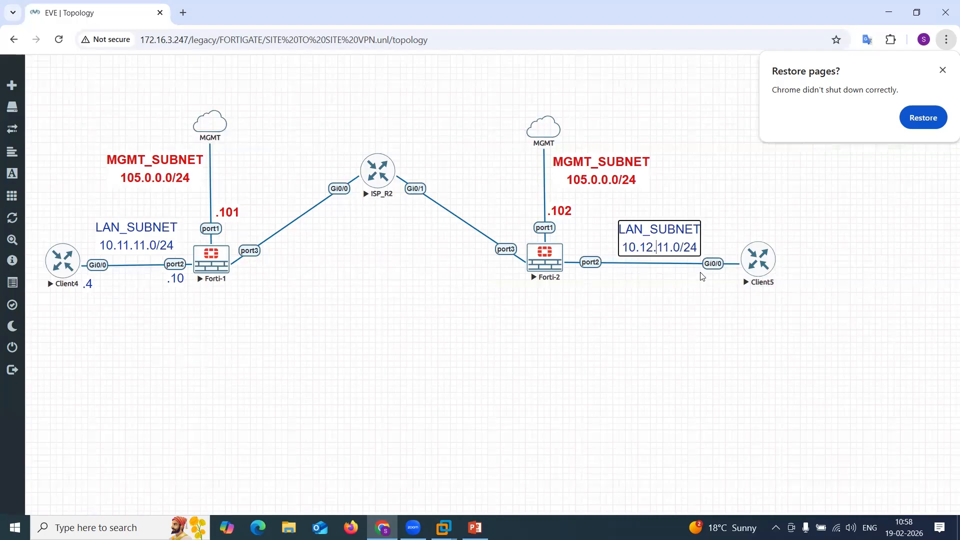
{"action": "key", "text": "BackSpace"}
{"action": "type", "text": "2"}
{"action": "left_click", "coordinate": [723, 331]}
Duplicate the 10.12.12.0/24 label, replace the copy's text with .5, and place it beside Client5's Gi0/0.
{"action": "right_click", "coordinate": [655, 241]}
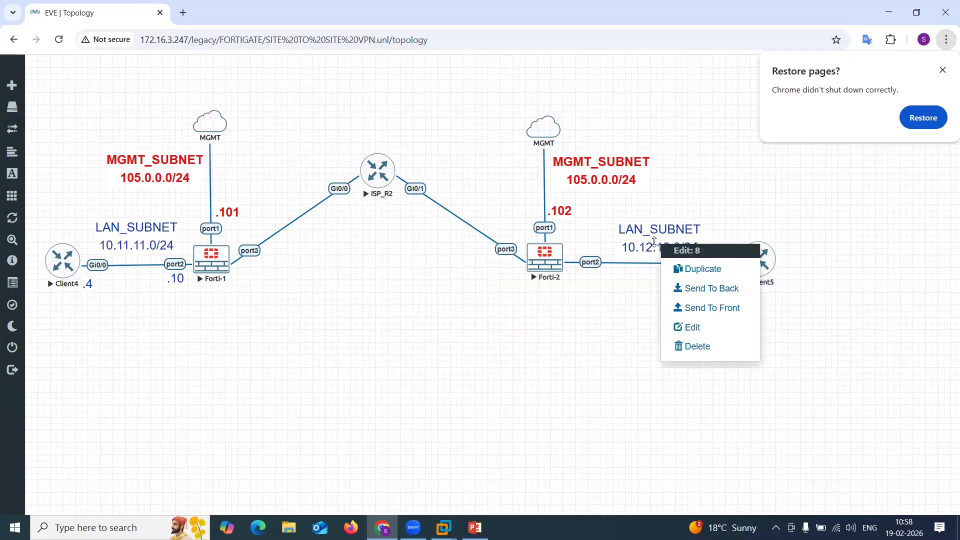
{"action": "left_click", "coordinate": [690, 272]}
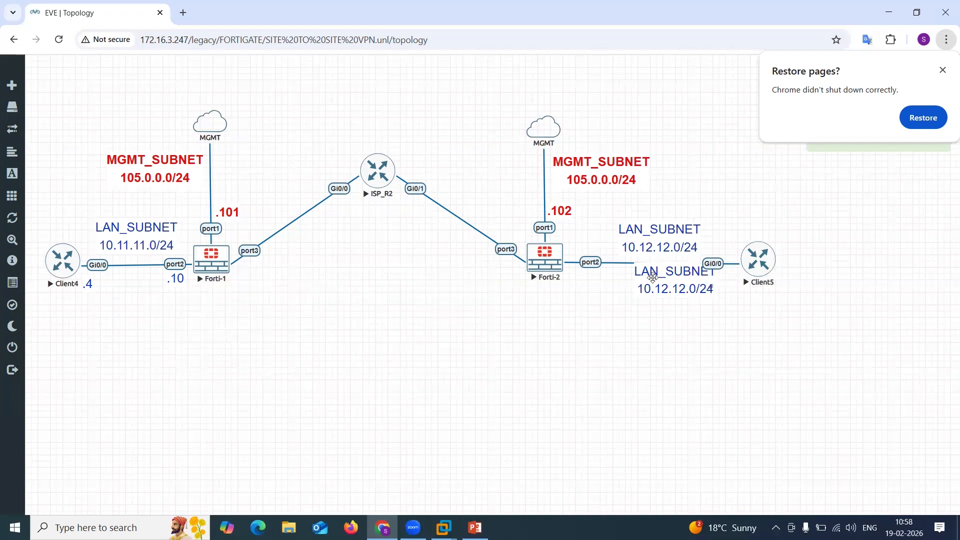
{"action": "left_click_drag", "start_coordinate": [653, 277], "coordinate": [653, 288]}
{"action": "double_click", "coordinate": [660, 293]}
{"action": "key", "text": "ctrl+a"}
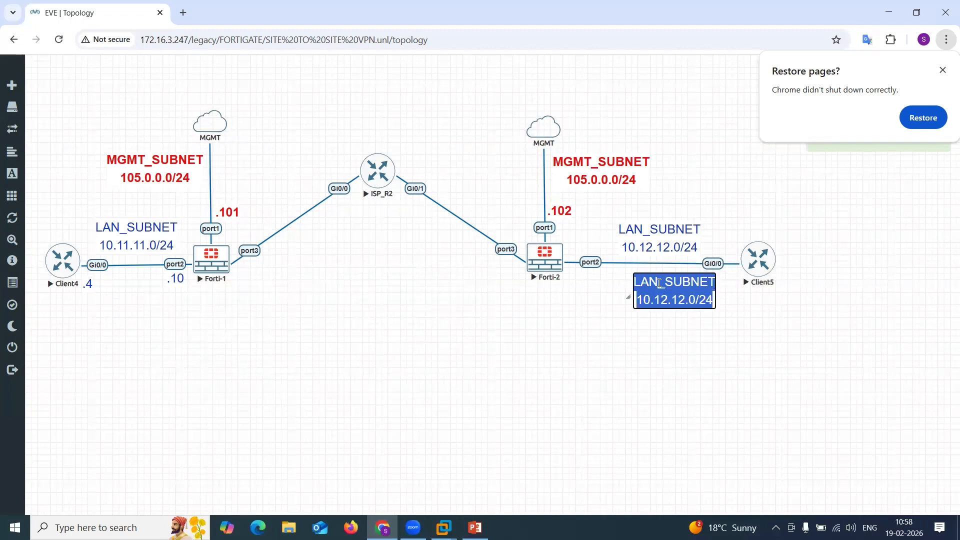
{"action": "key", "text": "BackSpace"}
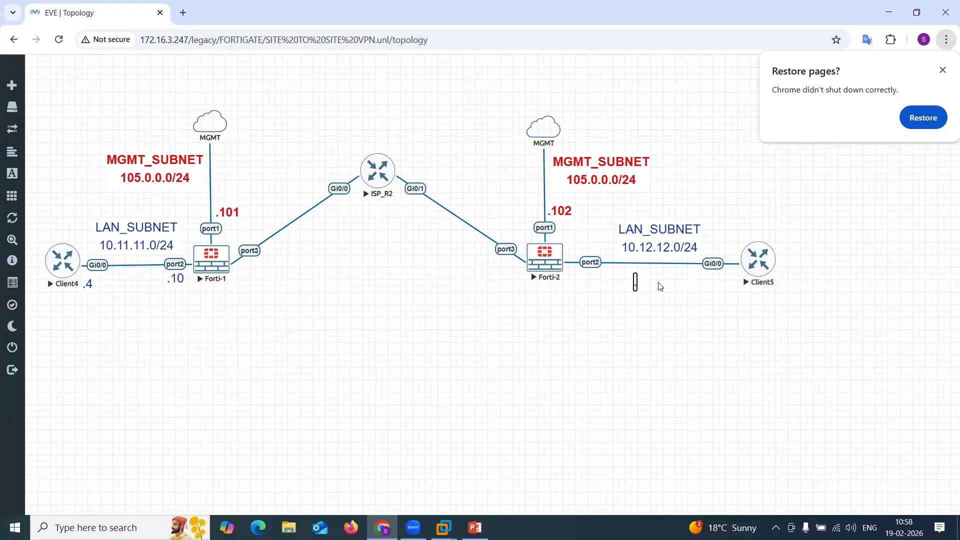
{"action": "type", "text": ".5"}
{"action": "left_click_drag", "start_coordinate": [637, 278], "coordinate": [713, 275]}
Duplicate the .5 label, move the copy beside Forti-2 port2, and change its text to .10.
{"action": "right_click", "coordinate": [713, 278]}
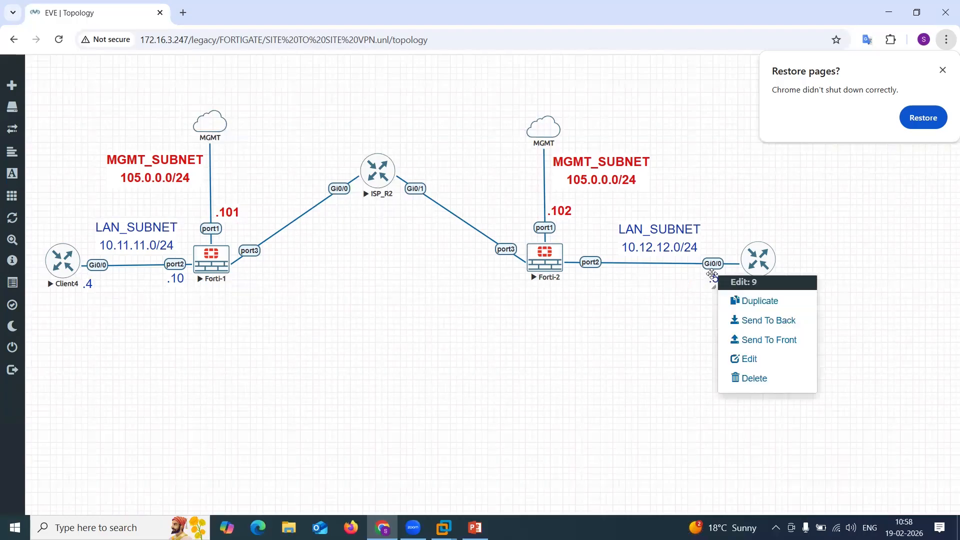
{"action": "left_click", "coordinate": [743, 306]}
{"action": "left_click_drag", "start_coordinate": [731, 285], "coordinate": [586, 274]}
{"action": "key", "text": "BackSpace"}
{"action": "type", "text": "10"}
{"action": "left_click", "coordinate": [729, 310]}
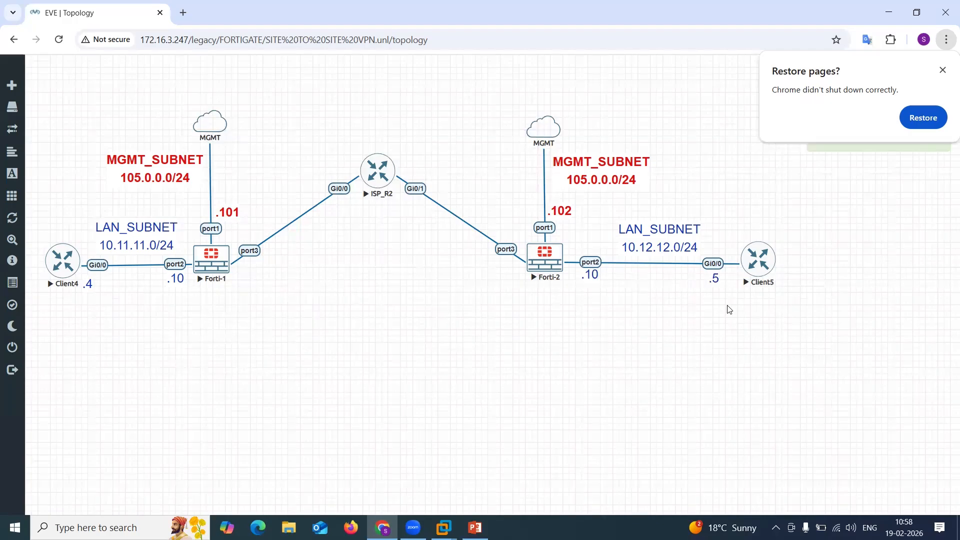
Add a WAN1_SUBNET 100.1.1.0/24 text label below ISP_R2 with font size 20 and a green font colour.
{"action": "right_click", "coordinate": [381, 281]}
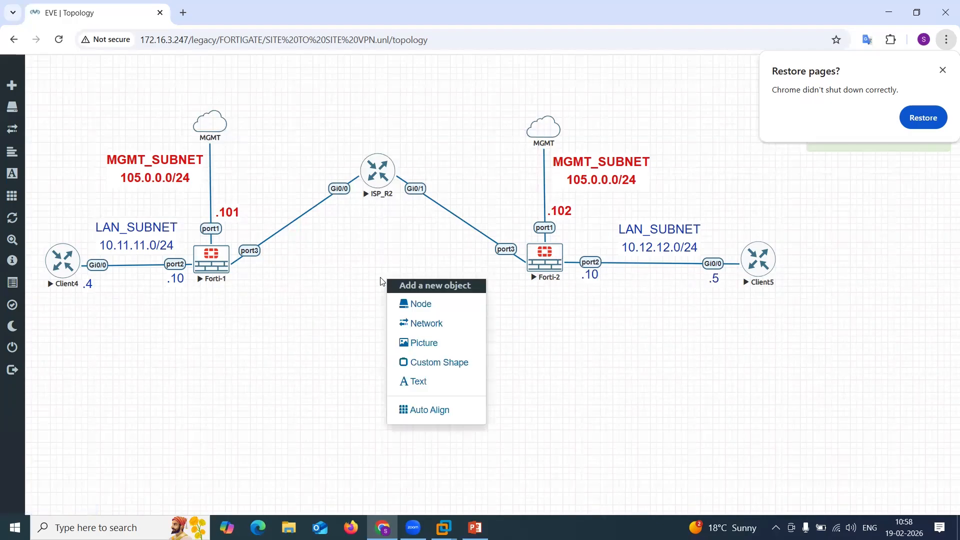
{"action": "left_click", "coordinate": [438, 379]}
{"action": "type", "text": "WAN_SUBNET"}
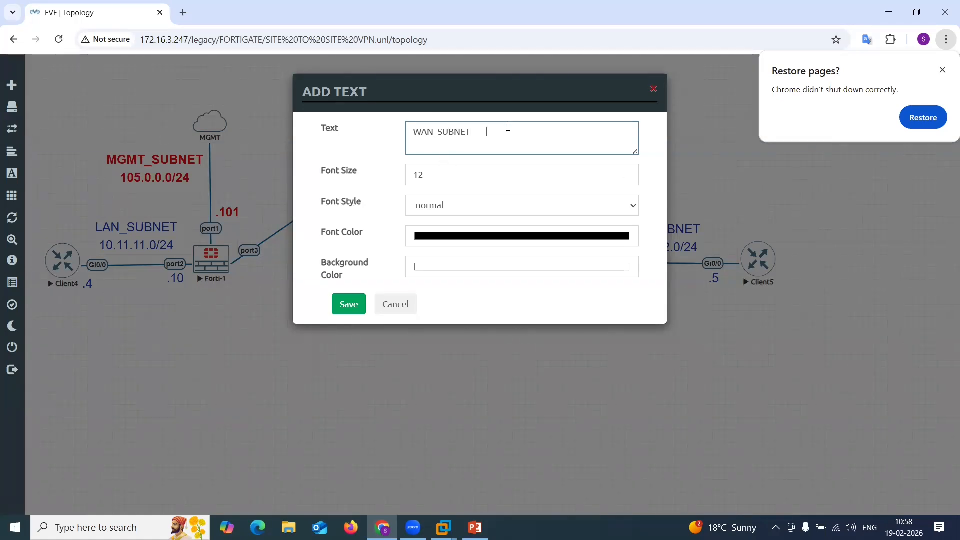
{"action": "key", "text": "Return"}
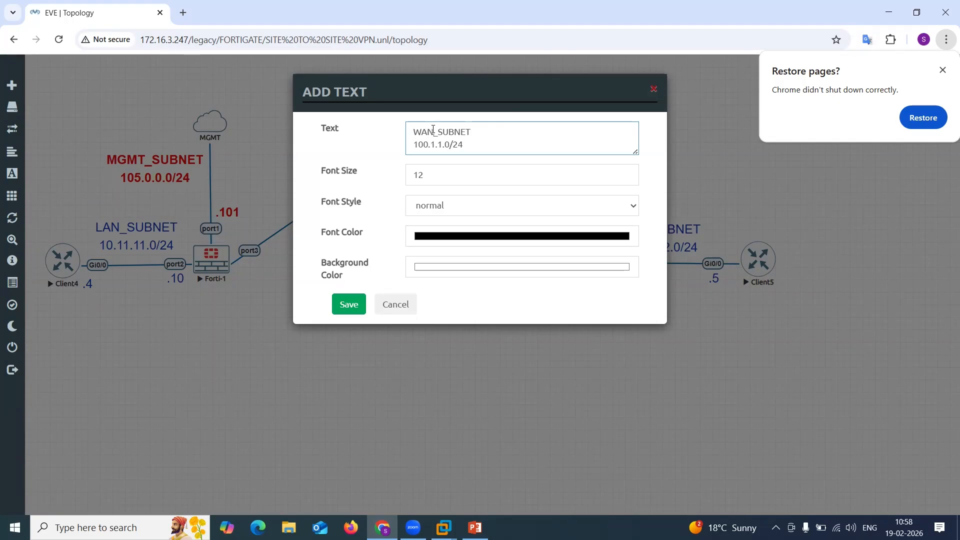
{"action": "type", "text": "1"}
{"action": "key", "text": "Tab"}
{"action": "type", "text": "20"}
{"action": "left_click", "coordinate": [451, 241]}
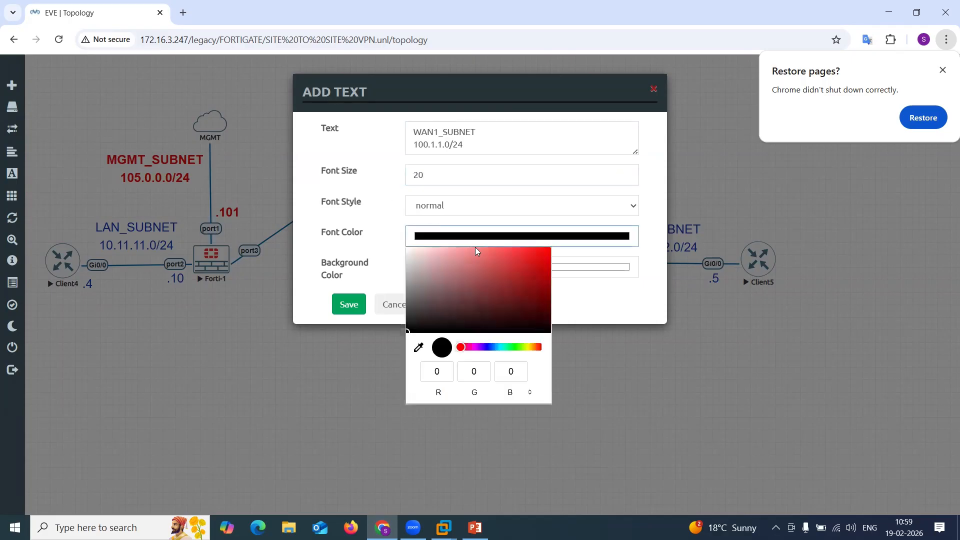
{"action": "left_click", "coordinate": [508, 346]}
{"action": "left_click", "coordinate": [543, 256]}
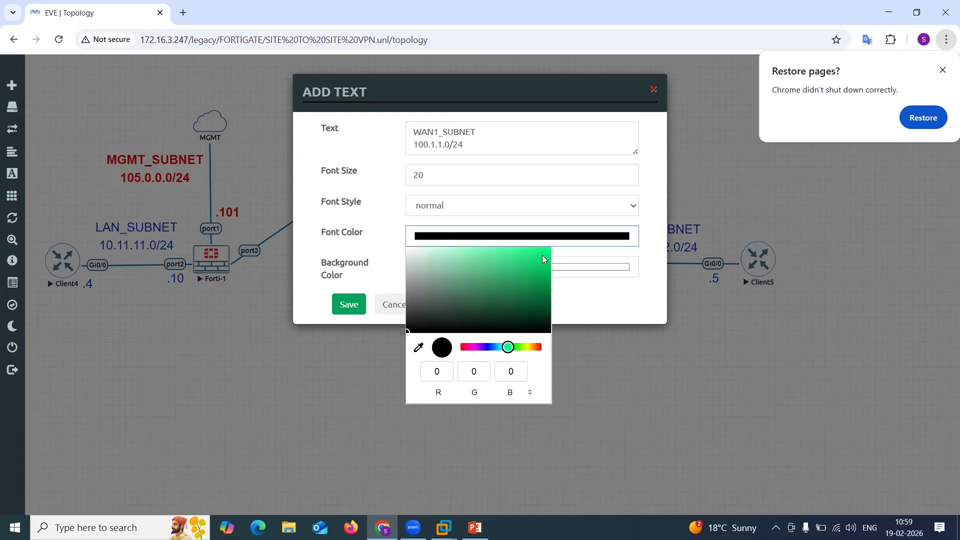
{"action": "left_click", "coordinate": [349, 307]}
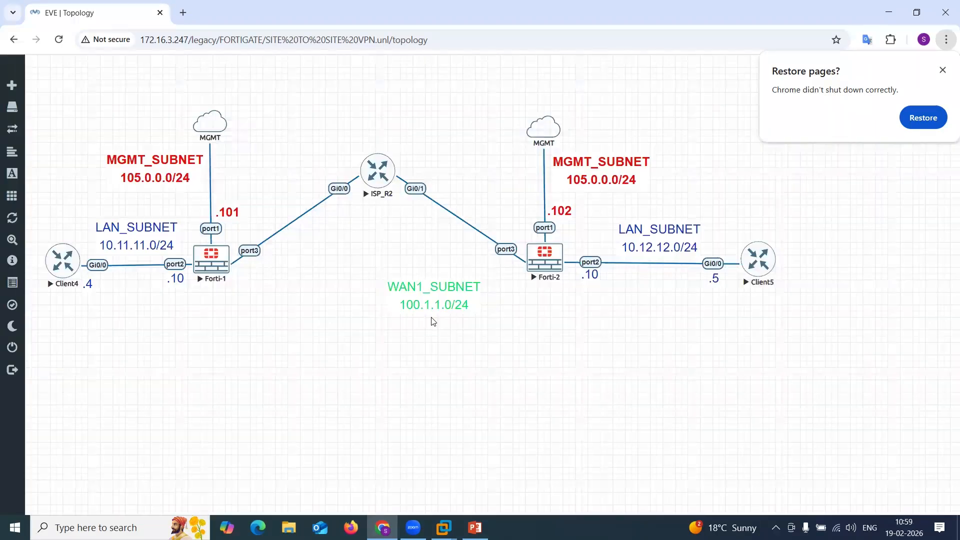
Move the WAN1_SUBNET label above the Forti-1–ISP_R2 link, duplicate it, and turn the copy into a .10 label beside Forti-1 port3.
{"action": "left_click_drag", "start_coordinate": [447, 301], "coordinate": [267, 172]}
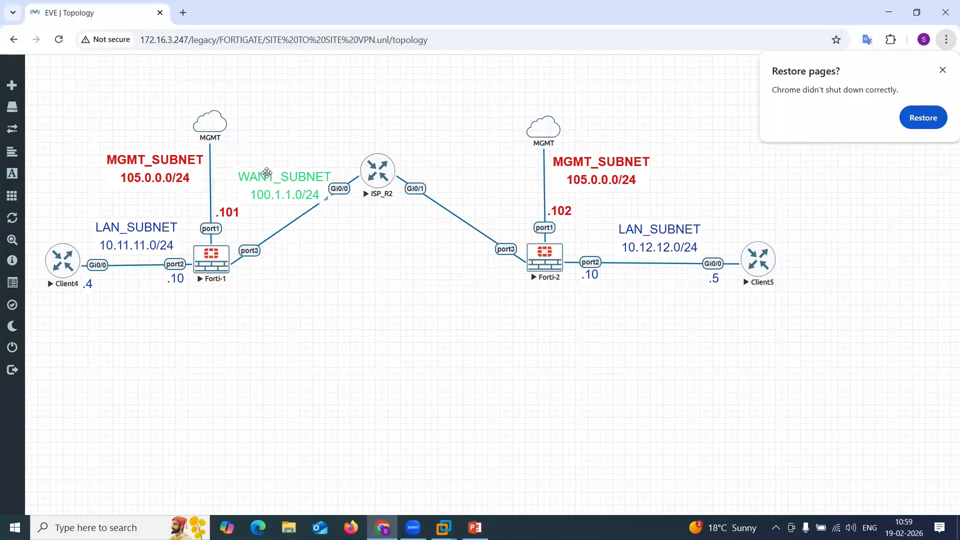
{"action": "right_click", "coordinate": [267, 172]}
{"action": "left_click", "coordinate": [310, 201]}
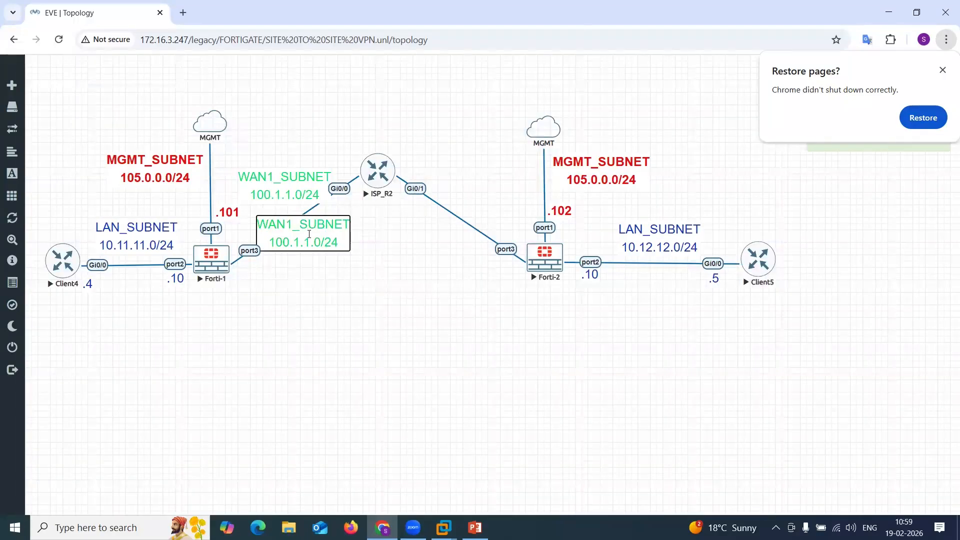
{"action": "double_click", "coordinate": [309, 234]}
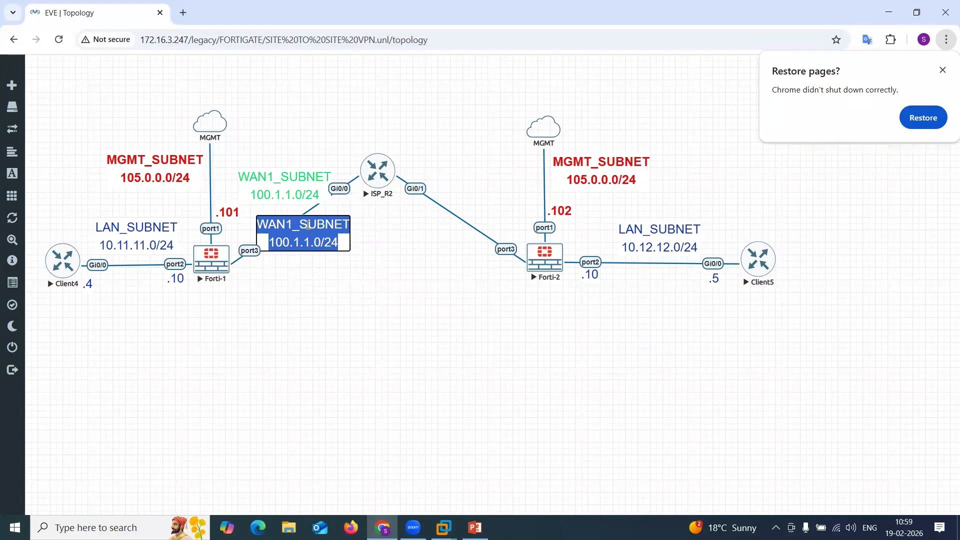
{"action": "type", "text": ".10"}
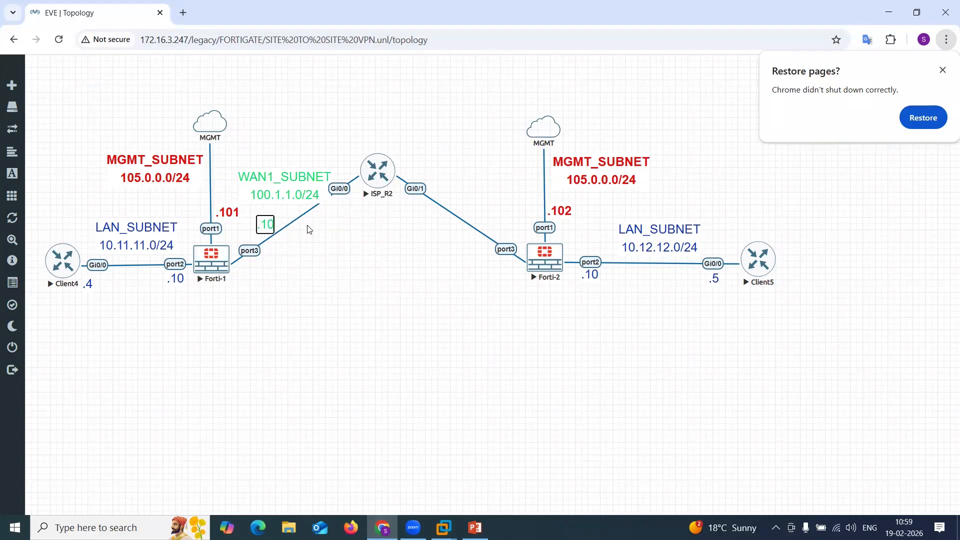
{"action": "left_click", "coordinate": [310, 228]}
{"action": "left_click_drag", "start_coordinate": [268, 220], "coordinate": [254, 270]}
Duplicate the .10 label, move the copy beside ISP_R2 Gi0/0, and change its text to .2.
{"action": "right_click", "coordinate": [255, 273]}
{"action": "left_click", "coordinate": [302, 303]}
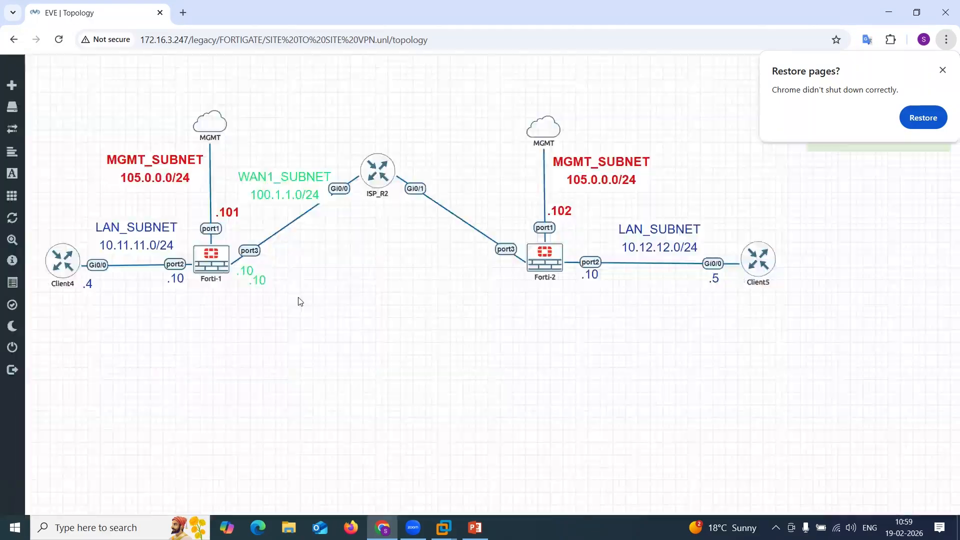
{"action": "left_click_drag", "start_coordinate": [260, 280], "coordinate": [340, 206]}
{"action": "key", "text": "BackSpace"}
{"action": "key", "text": "BackSpace"}
{"action": "type", "text": "2"}
{"action": "left_click", "coordinate": [442, 248]}
{"action": "left_click_drag", "start_coordinate": [320, 194], "coordinate": [314, 191]}
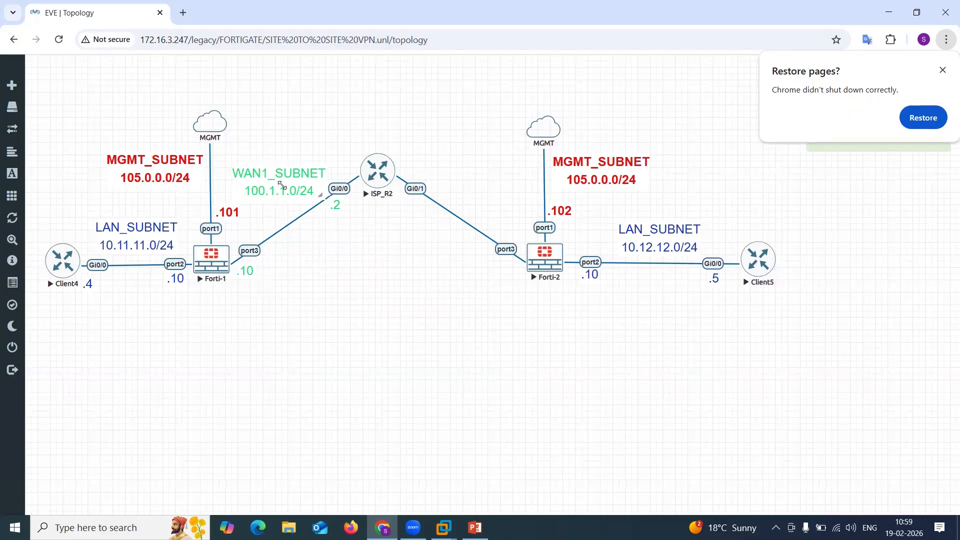
Duplicate the .2 label and place the copy beside ISP_R2 Gi0/1.
{"action": "right_click", "coordinate": [335, 205]}
{"action": "left_click", "coordinate": [371, 229]}
{"action": "left_click_drag", "start_coordinate": [348, 210], "coordinate": [414, 201]}
{"action": "right_click", "coordinate": [421, 203]}
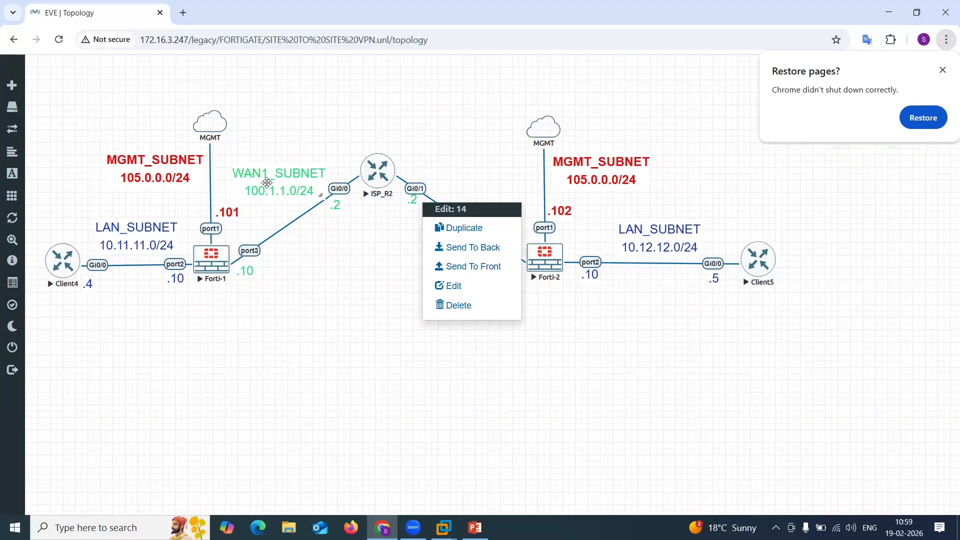
{"action": "left_click", "coordinate": [344, 301]}
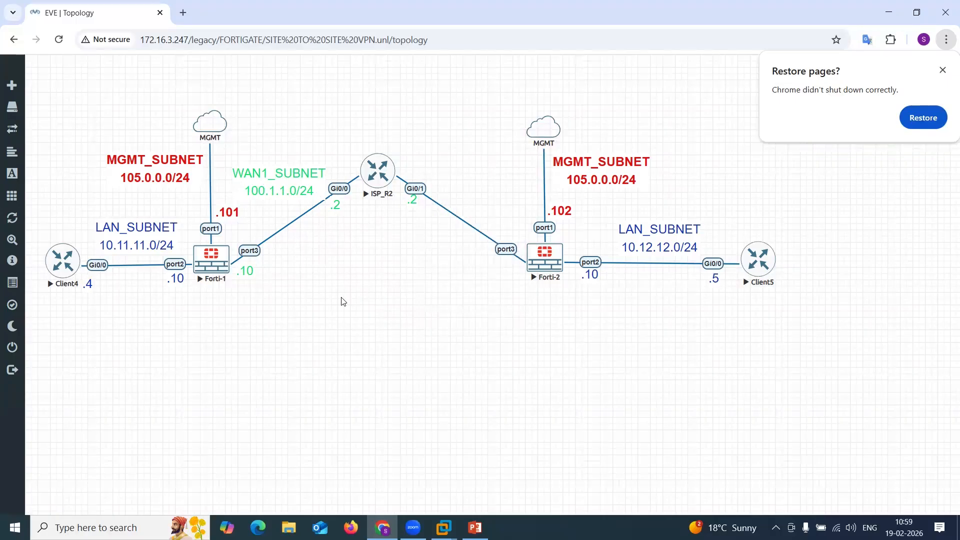
Duplicate the WAN1_SUBNET label above the ISP_R2–Forti-2 link and change it to WAN2_SUBNET 200.1.1.0/24.
{"action": "right_click", "coordinate": [288, 180]}
{"action": "left_click", "coordinate": [324, 208]}
{"action": "left_click_drag", "start_coordinate": [288, 218], "coordinate": [485, 186]}
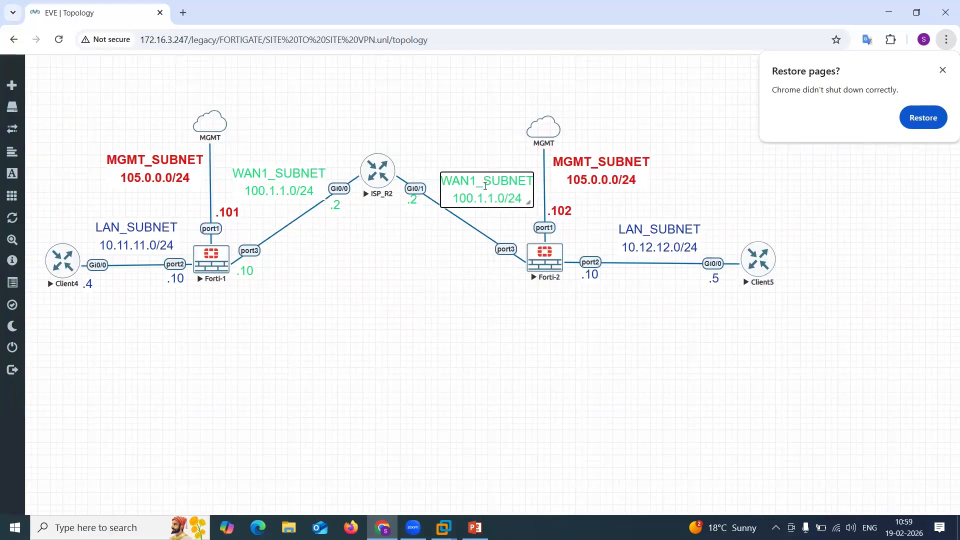
{"action": "key", "text": "BackSpace"}
{"action": "type", "text": "2"}
{"action": "key", "text": "BackSpace"}
{"action": "type", "text": "2"}
{"action": "left_click", "coordinate": [460, 275]}
Move a copy of the .2 label beside Forti-2 port3 and change its text to .10.
{"action": "left_click", "coordinate": [445, 229]}
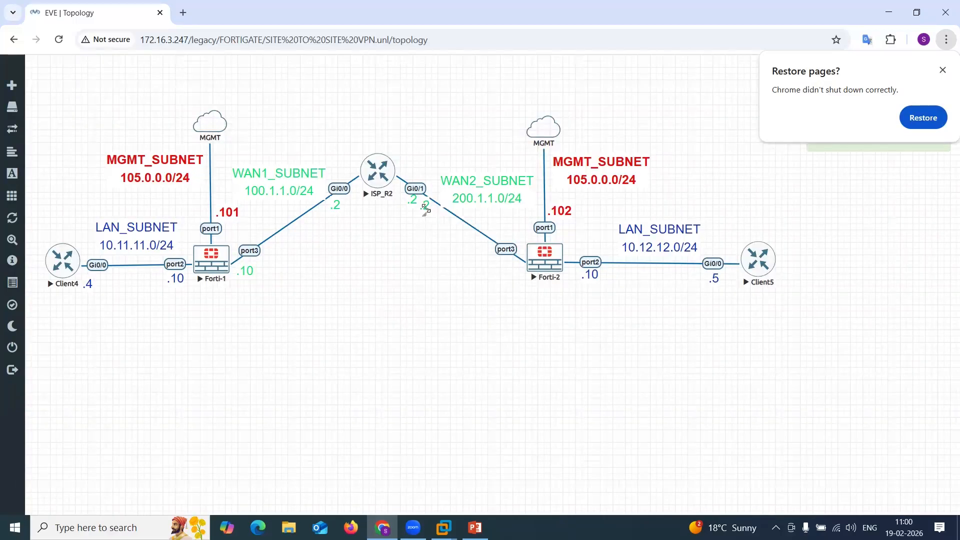
{"action": "left_click_drag", "start_coordinate": [426, 205], "coordinate": [500, 267]}
{"action": "key", "text": "BackSpace"}
{"action": "type", "text": "10"}
{"action": "left_click", "coordinate": [543, 304]}
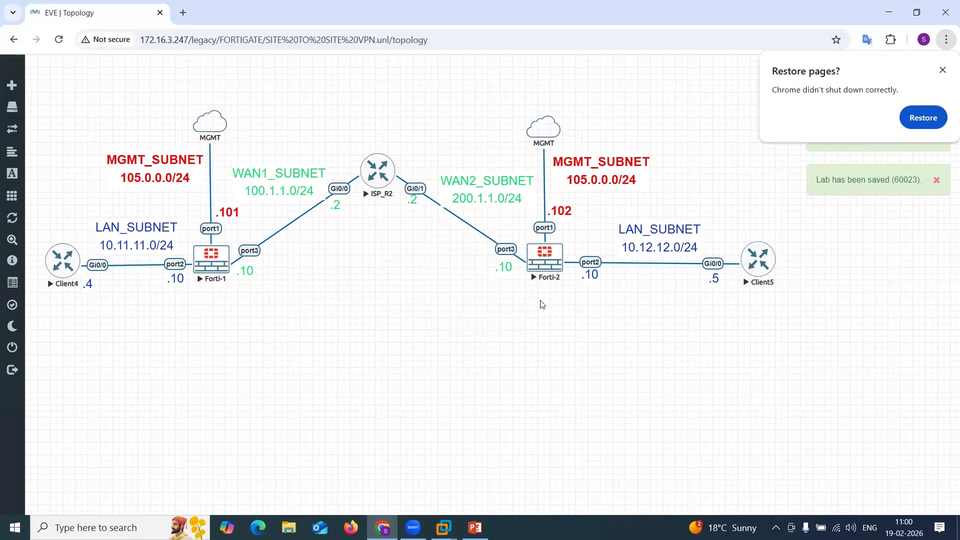
Add a bold red 'Site to Site VPN' title with font size 45 and place it at the top centre of the topology.
{"action": "right_click", "coordinate": [418, 320]}
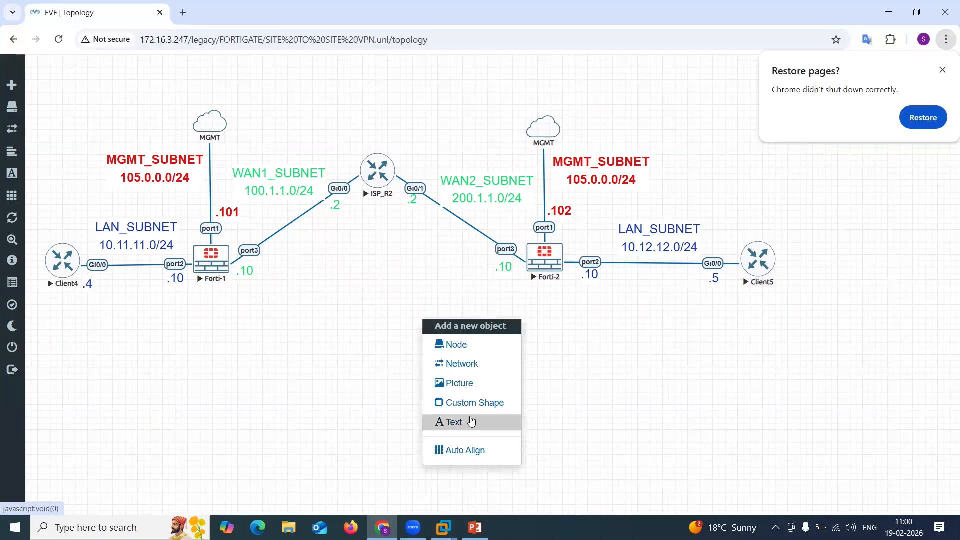
{"action": "left_click", "coordinate": [470, 421]}
{"action": "type", "text": "Site "}
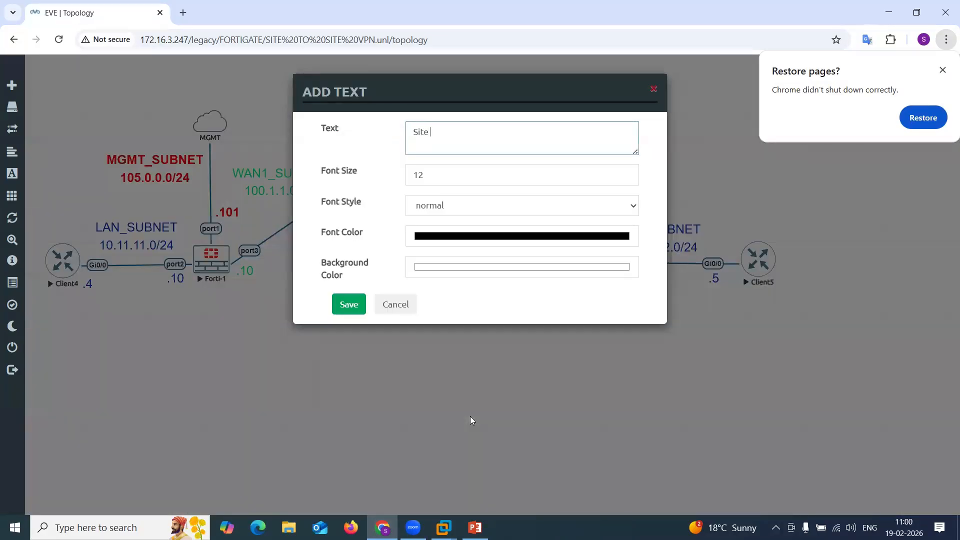
{"action": "type", "text": "to Site VPN"}
{"action": "key", "text": "Tab"}
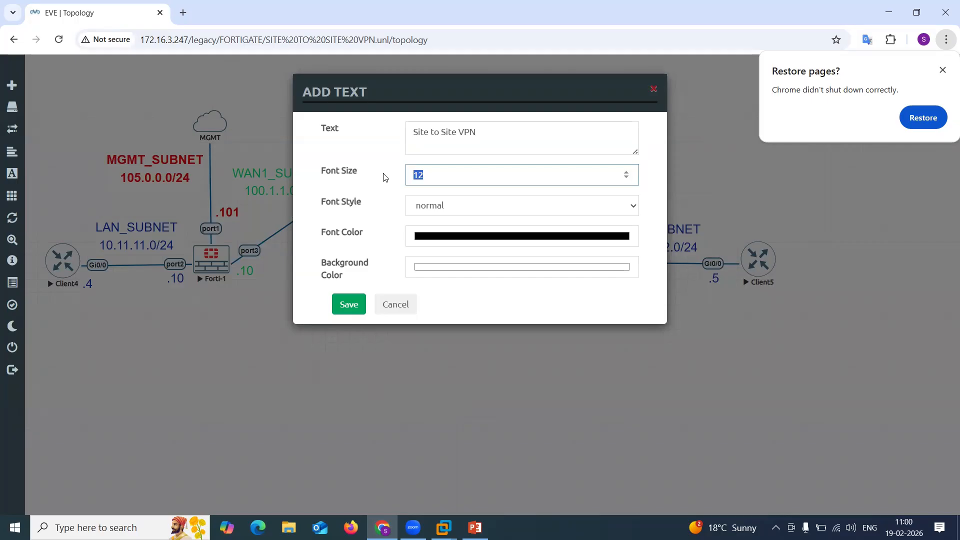
{"action": "type", "text": "45"}
{"action": "left_click", "coordinate": [441, 206]}
{"action": "left_click", "coordinate": [456, 239]}
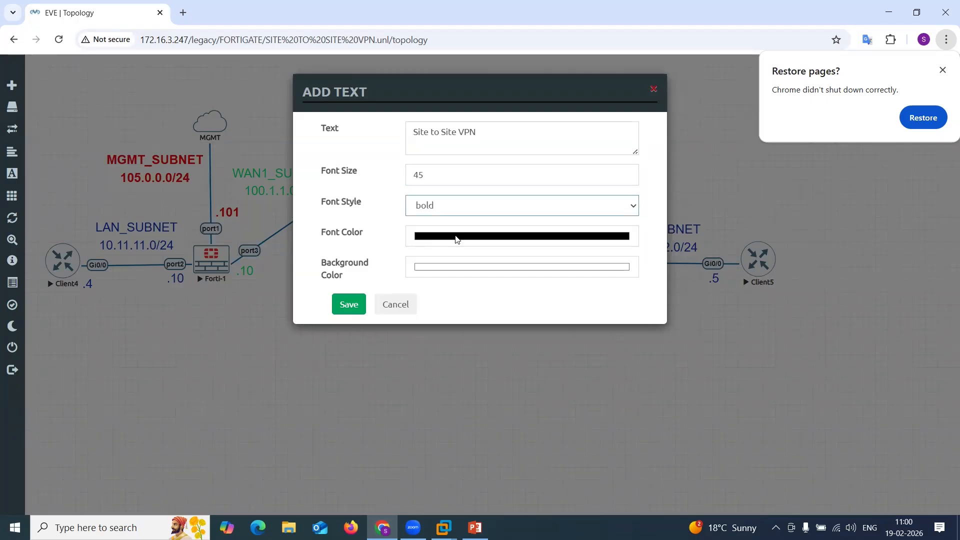
{"action": "left_click", "coordinate": [482, 242]}
{"action": "left_click", "coordinate": [547, 261]}
{"action": "left_click", "coordinate": [348, 304]}
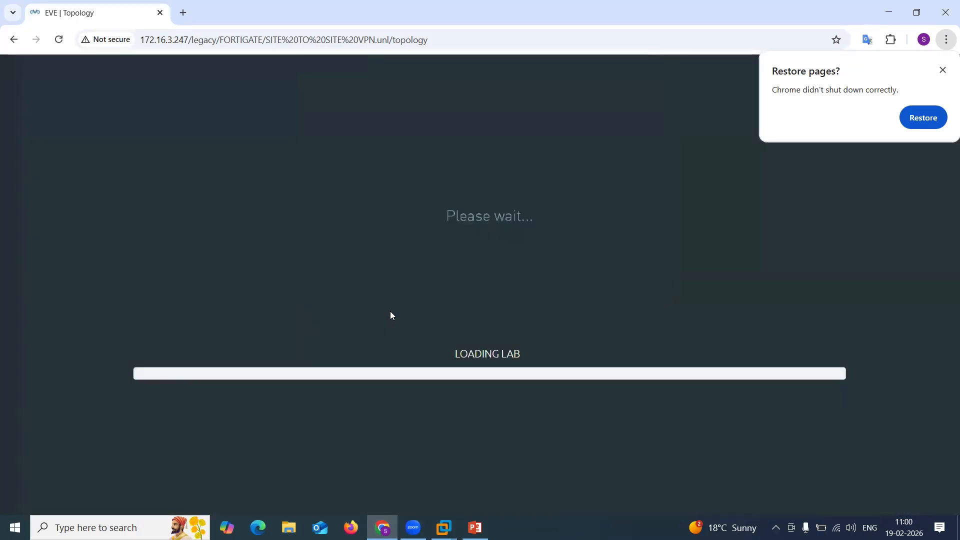
{"action": "left_click_drag", "start_coordinate": [348, 193], "coordinate": [364, 87]}
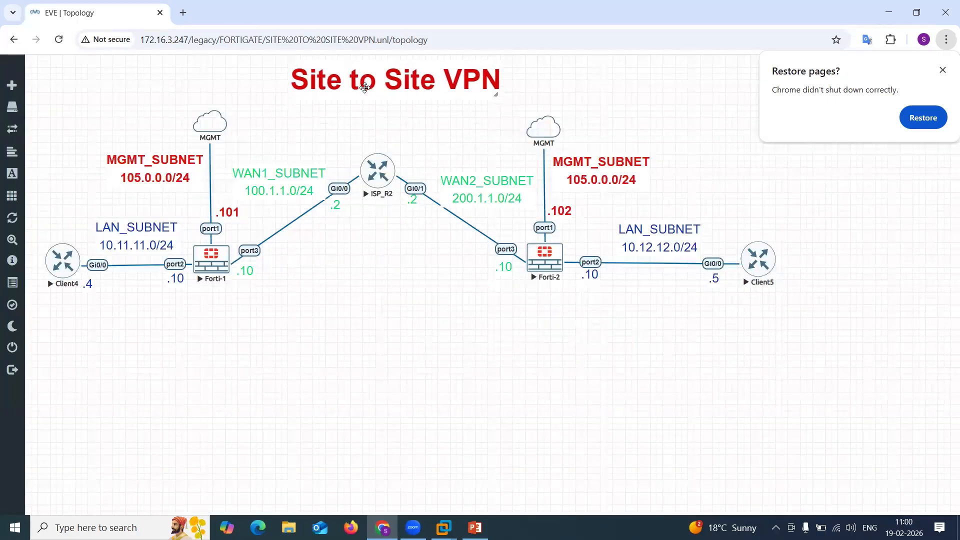
{"action": "left_click", "coordinate": [943, 70]}
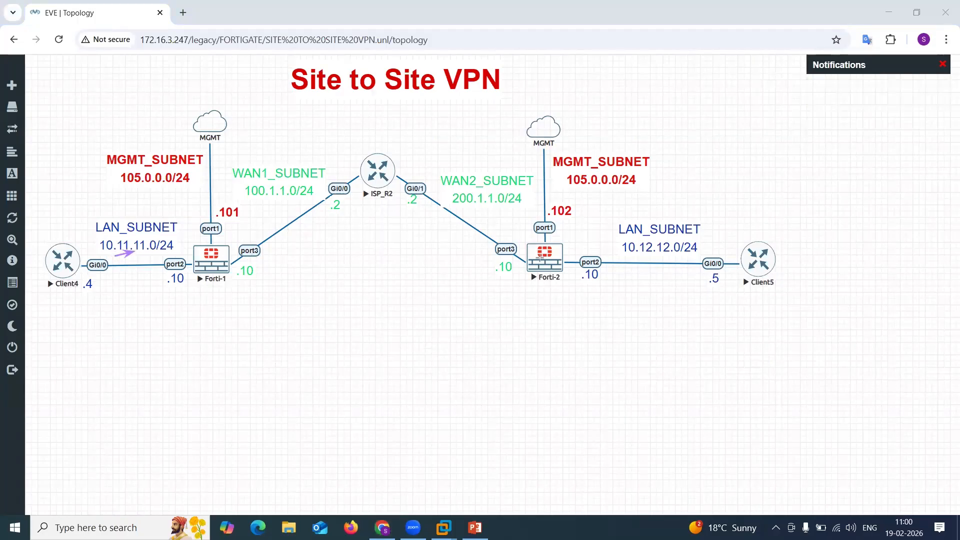
{"action": "left_click_drag", "start_coordinate": [691, 275], "coordinate": [668, 251]}
{"action": "mouse_move", "coordinate": [115, 260]}
{"action": "left_mouse_down"}
{"action": "mouse_move", "coordinate": [685, 252]}
{"action": "mouse_move", "coordinate": [103, 246]}
{"action": "left_mouse_up"}
{"action": "left_click_drag", "start_coordinate": [233, 244], "coordinate": [522, 264]}
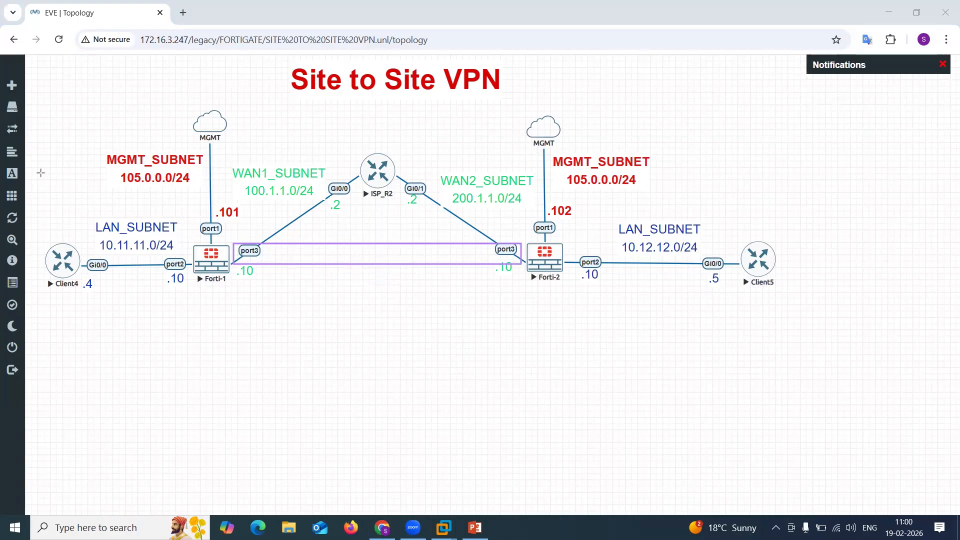
{"action": "mouse_move", "coordinate": [86, 259]}
{"action": "left_mouse_down"}
{"action": "mouse_move", "coordinate": [440, 253]}
{"action": "mouse_move", "coordinate": [619, 265]}
{"action": "mouse_move", "coordinate": [698, 254]}
{"action": "mouse_move", "coordinate": [253, 269]}
{"action": "mouse_move", "coordinate": [75, 262]}
{"action": "left_mouse_up"}
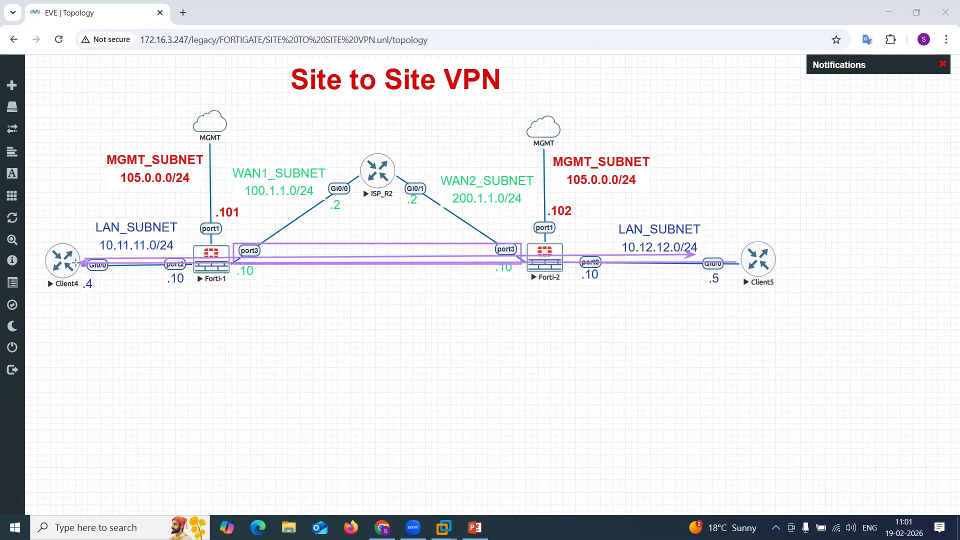
{"action": "key", "text": "ctrl+z"}
{"action": "key", "text": "ctrl+z"}
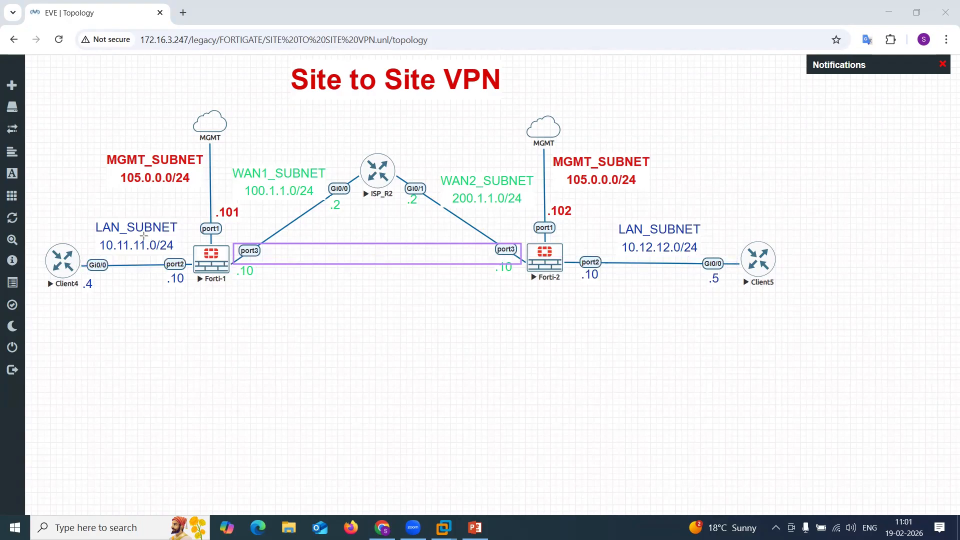
{"action": "left_click_drag", "start_coordinate": [283, 126], "coordinate": [358, 164]}
{"action": "left_click_drag", "start_coordinate": [141, 207], "coordinate": [124, 264]}
{"action": "left_click_drag", "start_coordinate": [109, 222], "coordinate": [166, 252]}
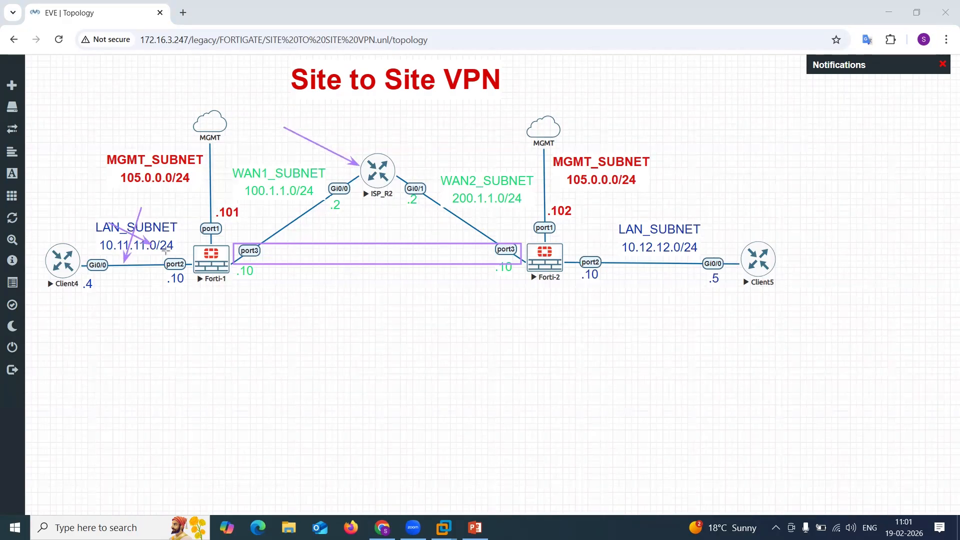
{"action": "left_click_drag", "start_coordinate": [431, 126], "coordinate": [389, 161]}
{"action": "left_click_drag", "start_coordinate": [675, 221], "coordinate": [658, 267]}
{"action": "left_click_drag", "start_coordinate": [636, 217], "coordinate": [693, 265]}
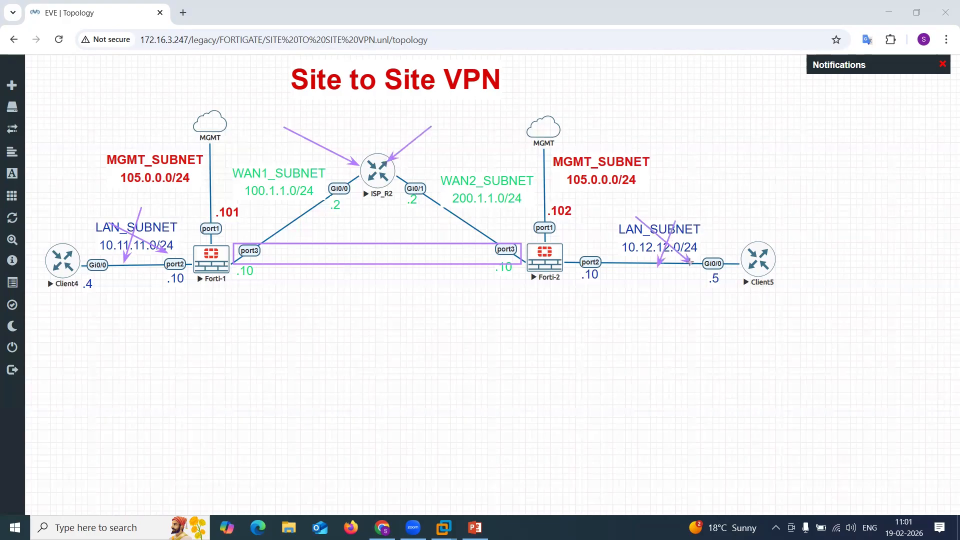
{"action": "key", "text": "ctrl+z"}
{"action": "key", "text": "ctrl+z"}
{"action": "key", "text": "ctrl+z"}
{"action": "key", "text": "ctrl+z"}
{"action": "key", "text": "ctrl+z"}
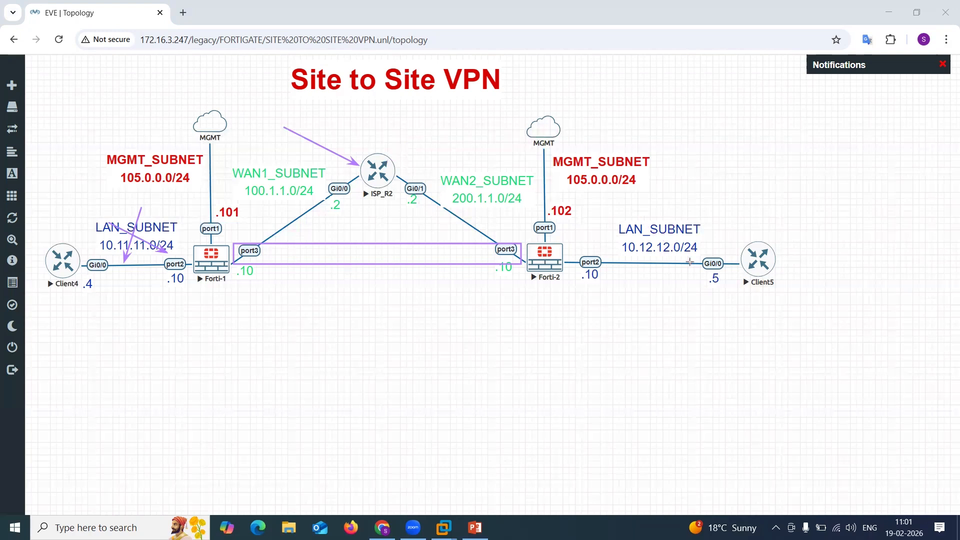
{"action": "key", "text": "ctrl+z"}
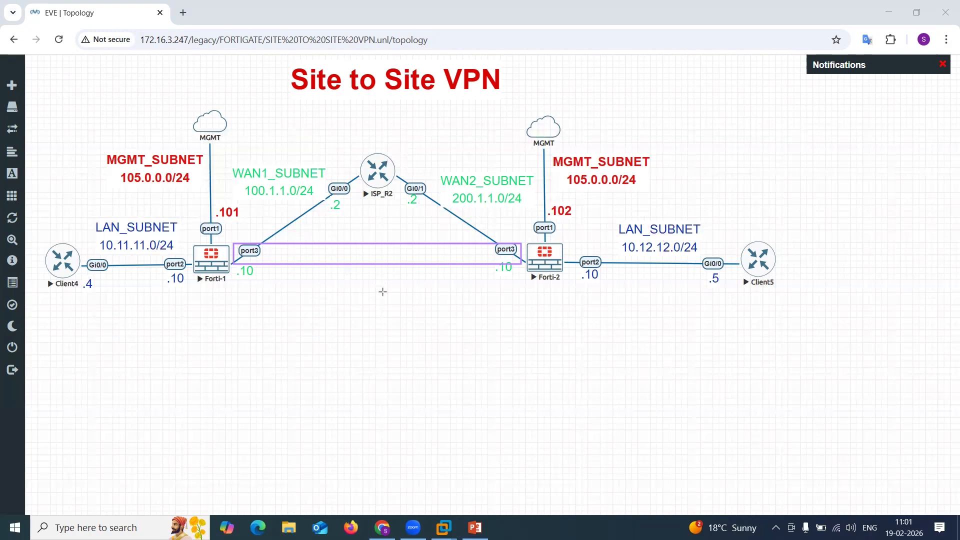
{"action": "left_click_drag", "start_coordinate": [140, 260], "coordinate": [517, 256]}
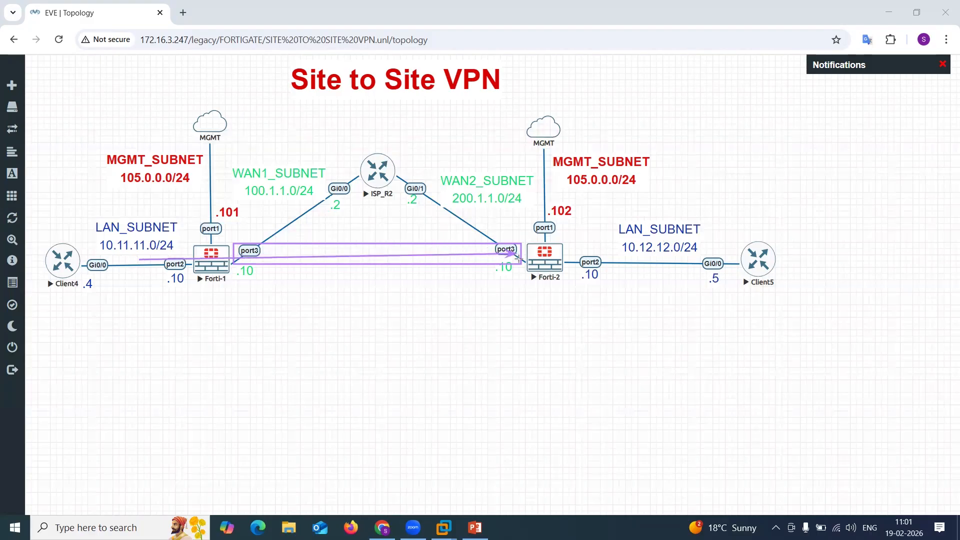
{"action": "key", "text": "ctrl+z"}
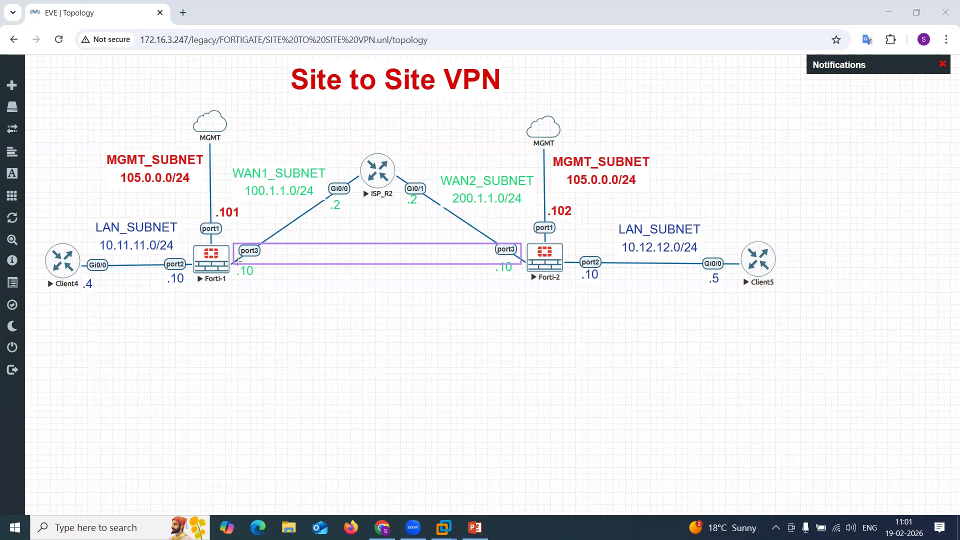
{"action": "left_click_drag", "start_coordinate": [337, 159], "coordinate": [392, 196]}
{"action": "left_click_drag", "start_coordinate": [408, 151], "coordinate": [336, 205]}
{"action": "mouse_move", "coordinate": [125, 205]}
{"action": "left_mouse_down"}
{"action": "mouse_move", "coordinate": [117, 249]}
{"action": "mouse_move", "coordinate": [165, 254]}
{"action": "left_mouse_up"}
{"action": "left_click_drag", "start_coordinate": [645, 226], "coordinate": [634, 259]}
{"action": "left_click_drag", "start_coordinate": [613, 233], "coordinate": [676, 257]}
{"action": "key", "text": "ctrl+z"}
{"action": "key", "text": "ctrl+z"}
{"action": "key", "text": "ctrl+z"}
{"action": "key", "text": "ctrl+z"}
{"action": "key", "text": "ctrl+z"}
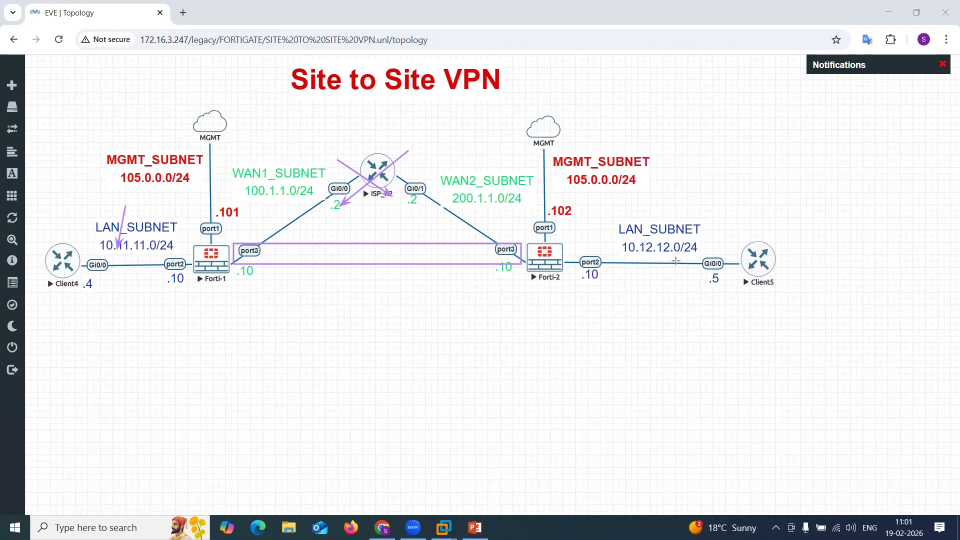
{"action": "key", "text": "ctrl+z"}
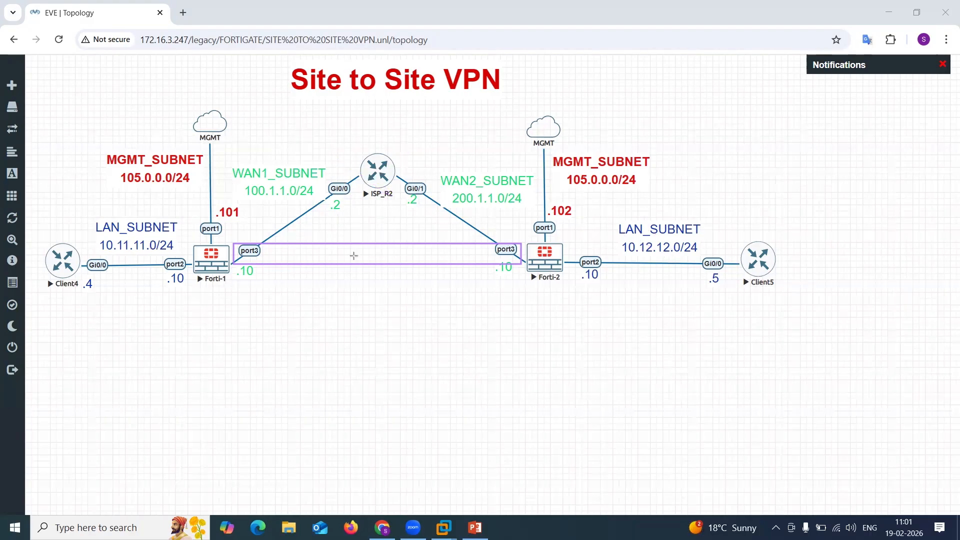
{"action": "left_click_drag", "start_coordinate": [87, 307], "coordinate": [109, 267]}
{"action": "left_click_drag", "start_coordinate": [668, 310], "coordinate": [656, 256]}
{"action": "left_click_drag", "start_coordinate": [233, 252], "coordinate": [513, 249]}
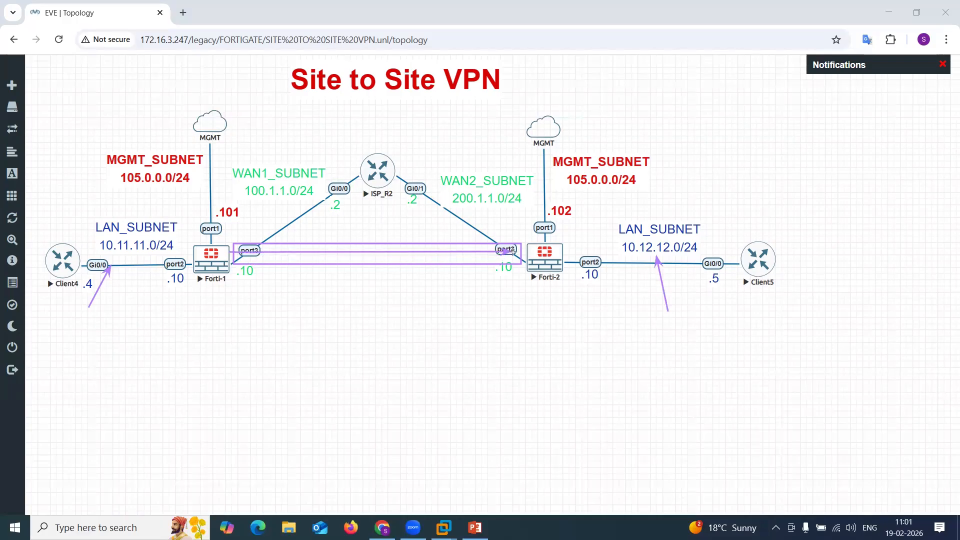
{"action": "key", "text": "ctrl+z"}
{"action": "key", "text": "ctrl+z"}
{"action": "key", "text": "ctrl+z"}
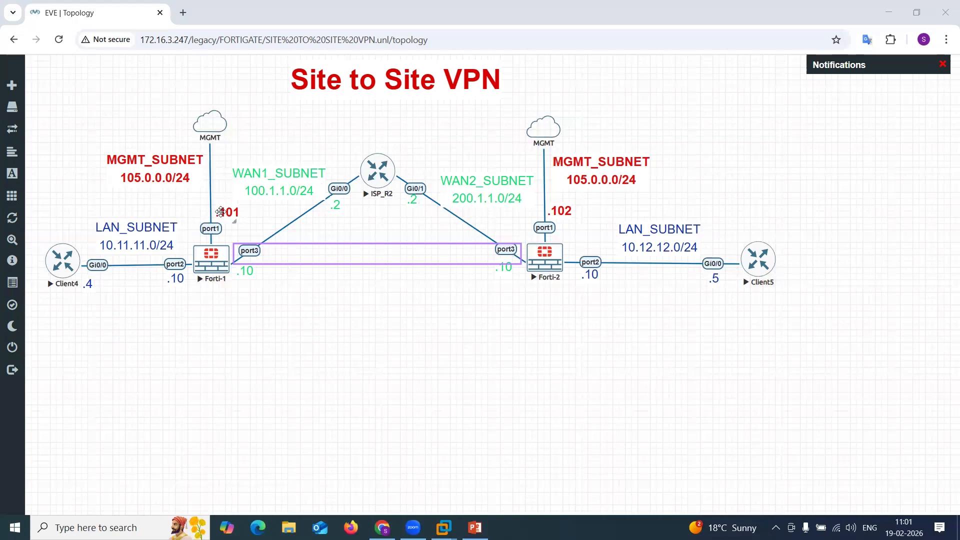
Edit the Forti-1 side LAN_SUBNET label to add a 'Delhi' line above it.
{"action": "left_click", "coordinate": [124, 225]}
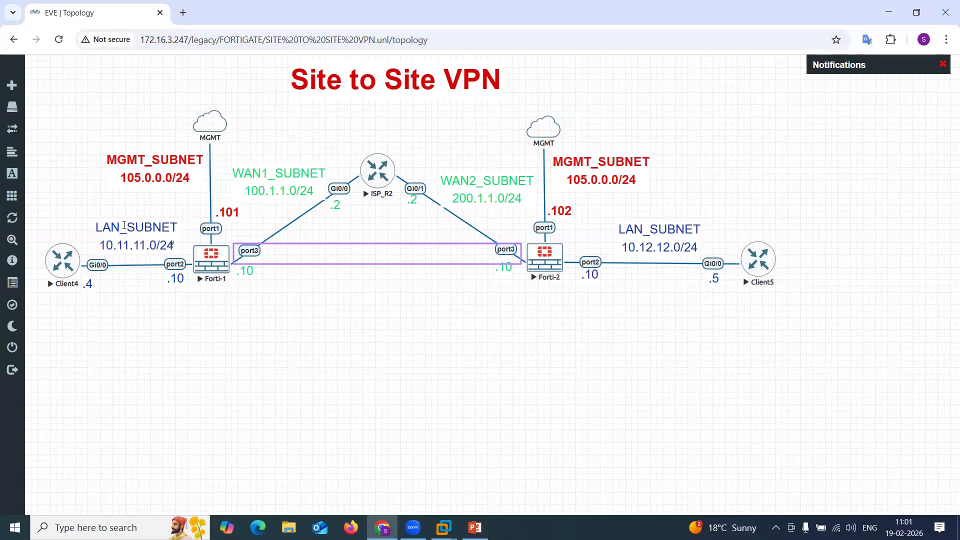
{"action": "key", "text": "Return"}
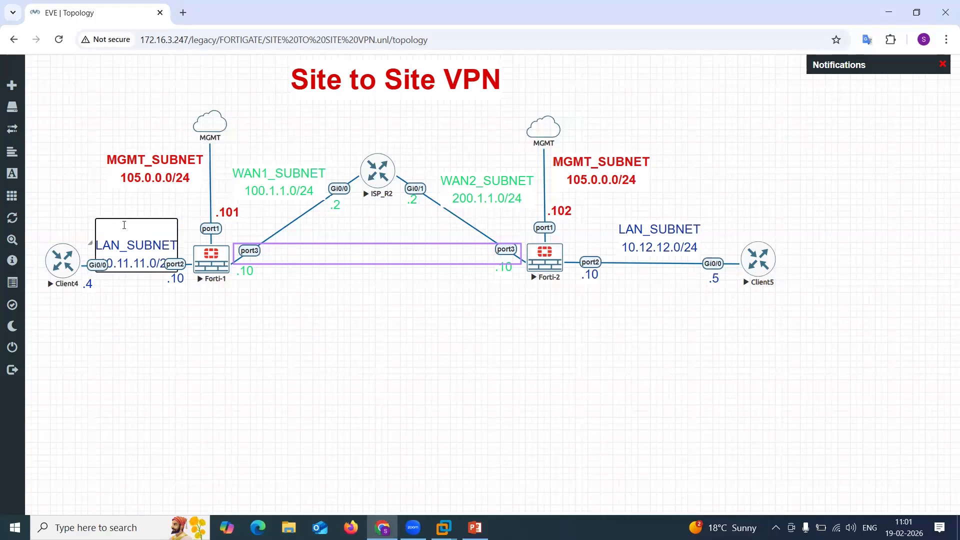
{"action": "type", "text": "Delhi"}
{"action": "left_click", "coordinate": [189, 315]}
Add a 'Bangalore' line above the Forti-2 side LAN_SUBNET label and shift the label slightly up.
{"action": "double_click", "coordinate": [638, 225]}
{"action": "key", "text": "Return"}
{"action": "type", "text": "Bangalore"}
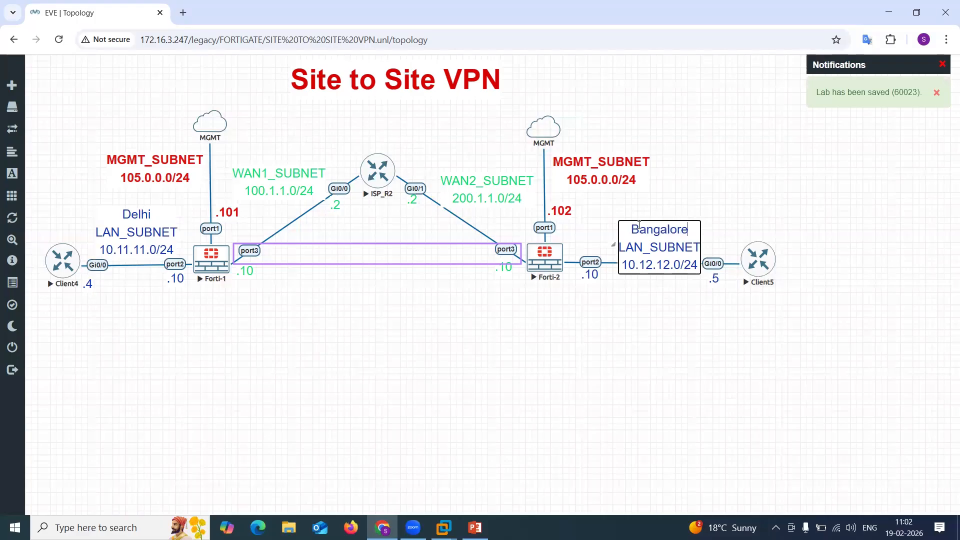
{"action": "left_click", "coordinate": [670, 328]}
{"action": "left_click_drag", "start_coordinate": [658, 250], "coordinate": [665, 235]}
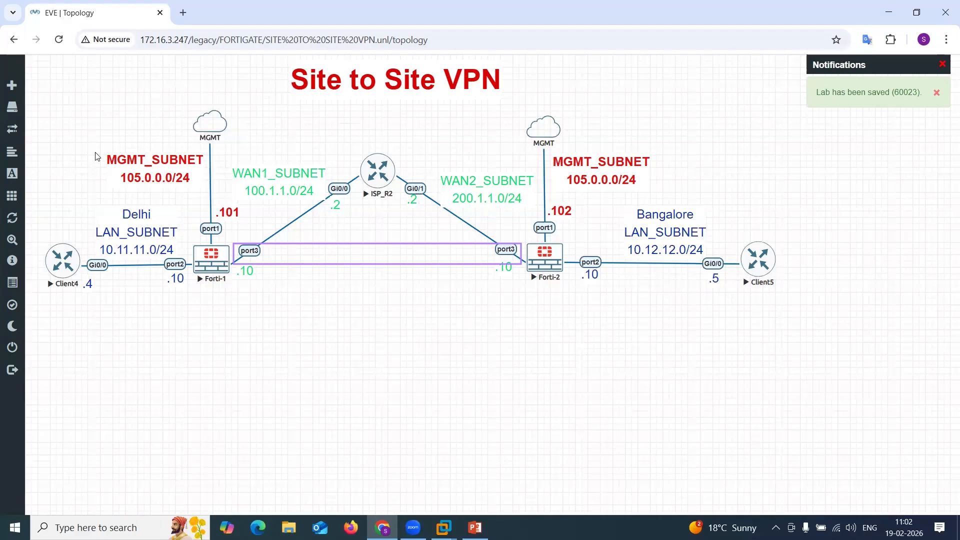
{"action": "left_click", "coordinate": [46, 185]}
{"action": "mouse_move", "coordinate": [246, 280]}
{"action": "left_mouse_down"}
{"action": "mouse_move", "coordinate": [494, 273]}
{"action": "mouse_move", "coordinate": [252, 265]}
{"action": "left_mouse_up"}
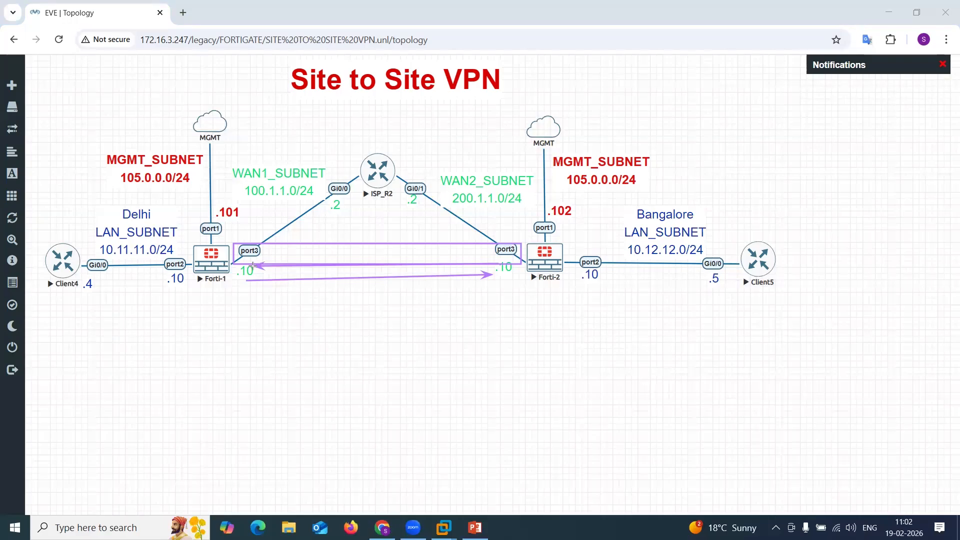
{"action": "key", "text": "ctrl+z"}
{"action": "key", "text": "ctrl+z"}
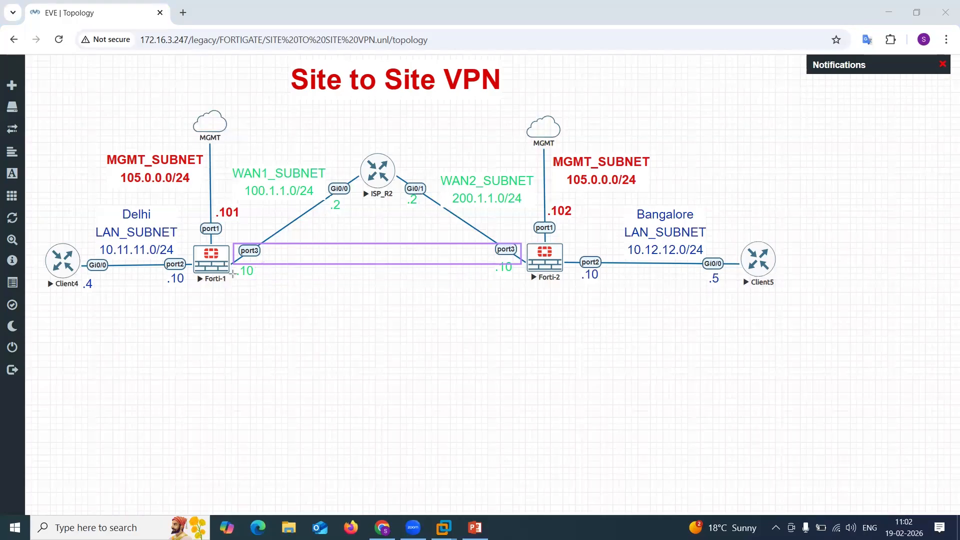
{"action": "mouse_move", "coordinate": [255, 275]}
{"action": "left_mouse_down"}
{"action": "mouse_move", "coordinate": [465, 279]}
{"action": "mouse_move", "coordinate": [500, 270]}
{"action": "mouse_move", "coordinate": [252, 268]}
{"action": "left_mouse_up"}
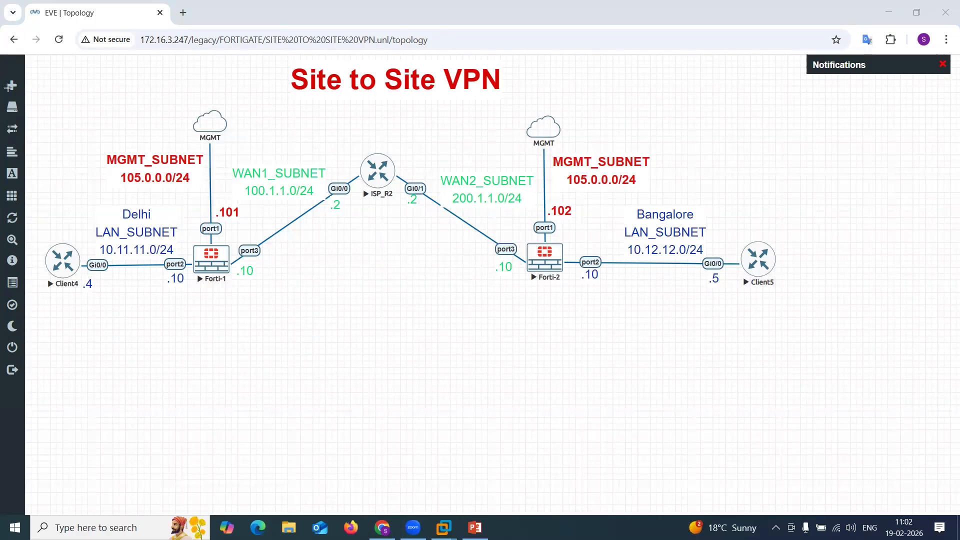
Open the ISP_R2 console and answer no to the initial configuration dialog.
{"action": "left_click", "coordinate": [379, 192]}
{"action": "left_click", "coordinate": [378, 192]}
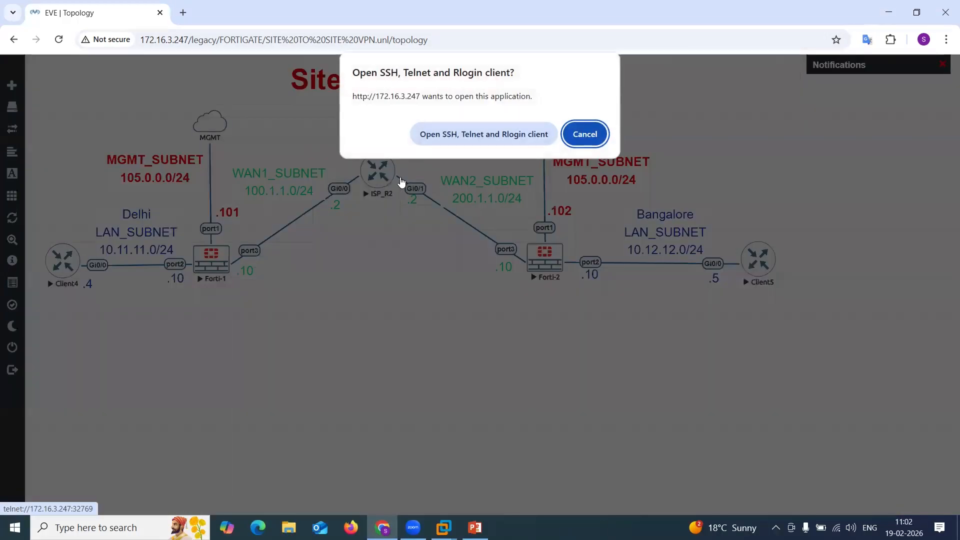
{"action": "left_click", "coordinate": [456, 142]}
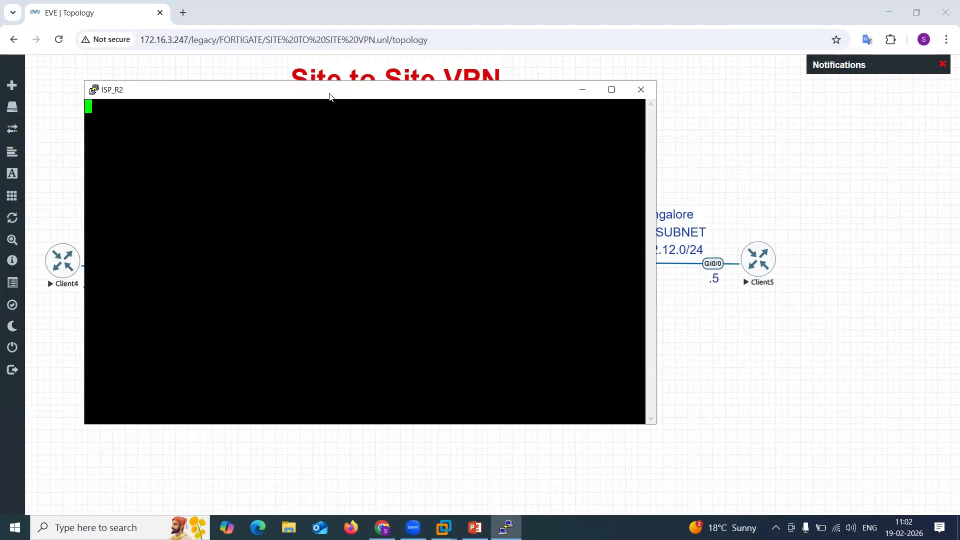
{"action": "left_click_drag", "start_coordinate": [335, 96], "coordinate": [642, 107]}
{"action": "type", "text": "no"}
{"action": "key", "text": "Return"}
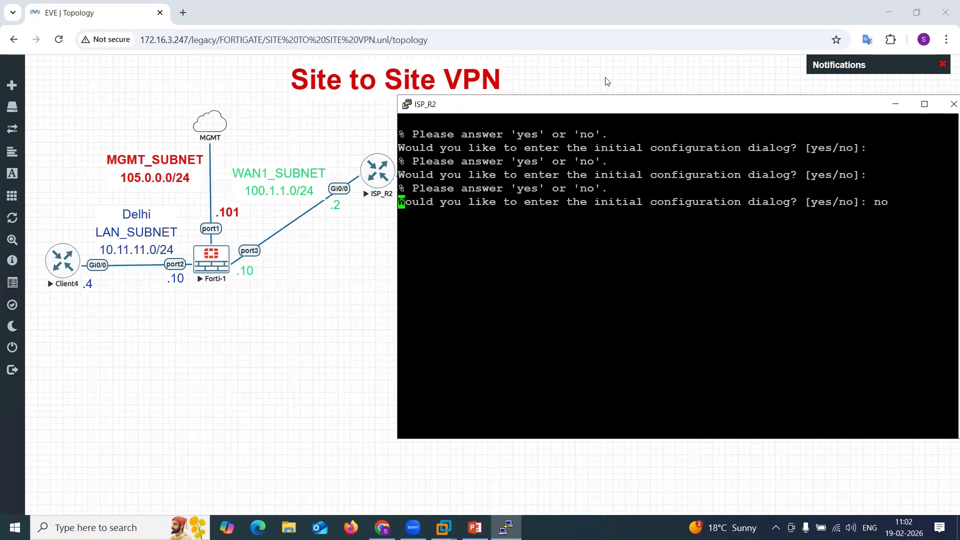
Open the Client4 console and answer no to the initial configuration dialog.
{"action": "left_click", "coordinate": [74, 268]}
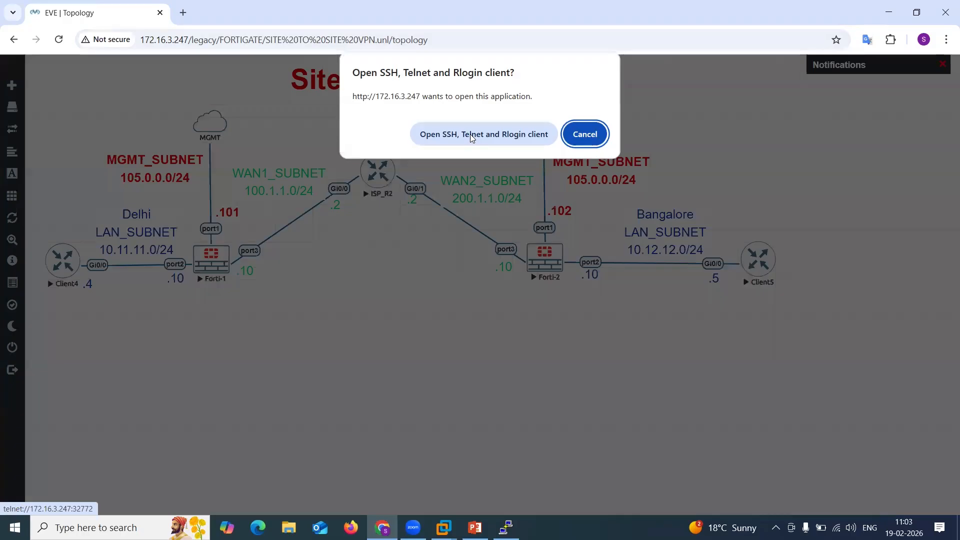
{"action": "left_click", "coordinate": [470, 134]}
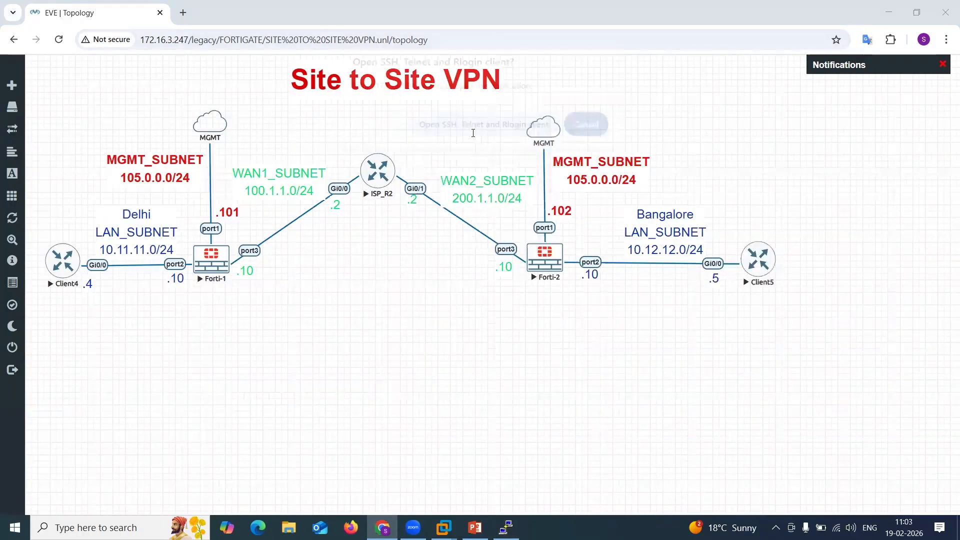
{"action": "key", "text": "Return"}
{"action": "key", "text": "Return"}
{"action": "key", "text": "Return"}
{"action": "type", "text": "no"}
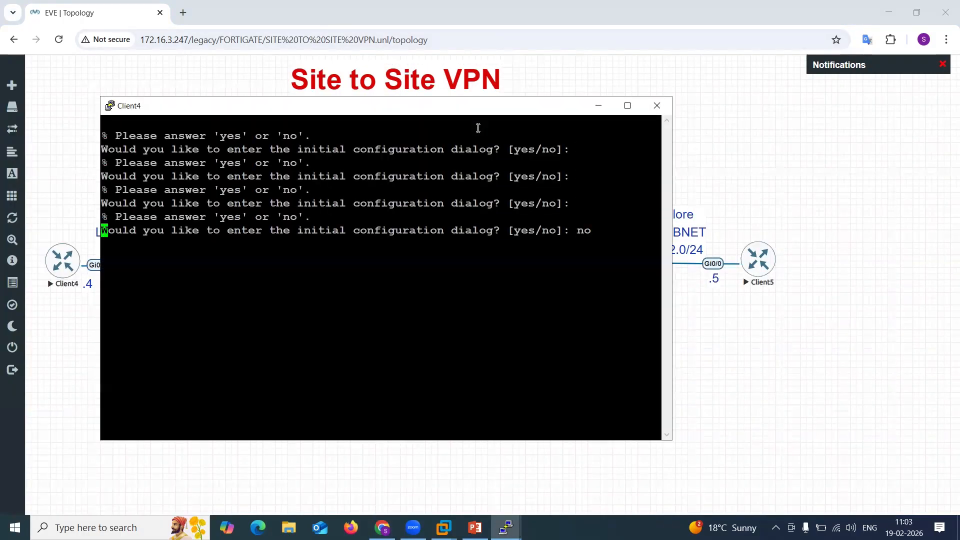
Open the Client5 console and answer no to the initial configuration dialog.
{"action": "left_click", "coordinate": [715, 347]}
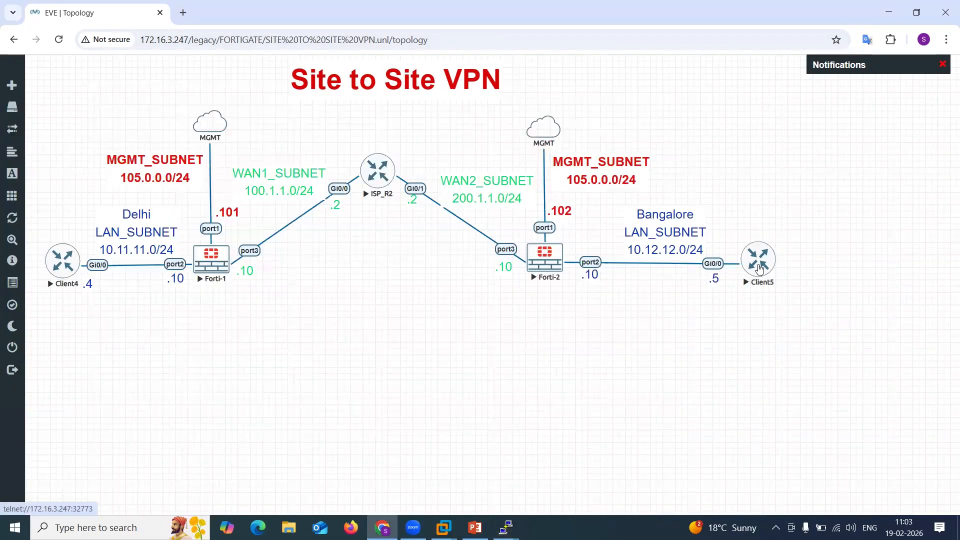
{"action": "left_click", "coordinate": [758, 260]}
{"action": "left_click", "coordinate": [531, 134]}
{"action": "key", "text": "Return"}
{"action": "key", "text": "Return"}
{"action": "type", "text": "no"}
{"action": "key", "text": "Return"}
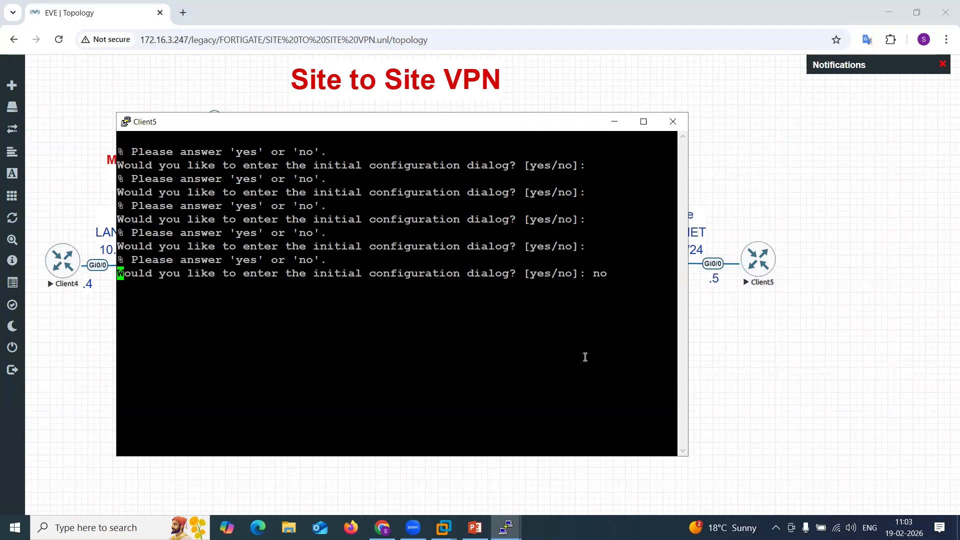
Minimise the Client5 console and bring the ISP_R2 console window to the front.
{"action": "mouse_move", "coordinate": [506, 528]}
{"action": "left_click", "coordinate": [413, 440]}
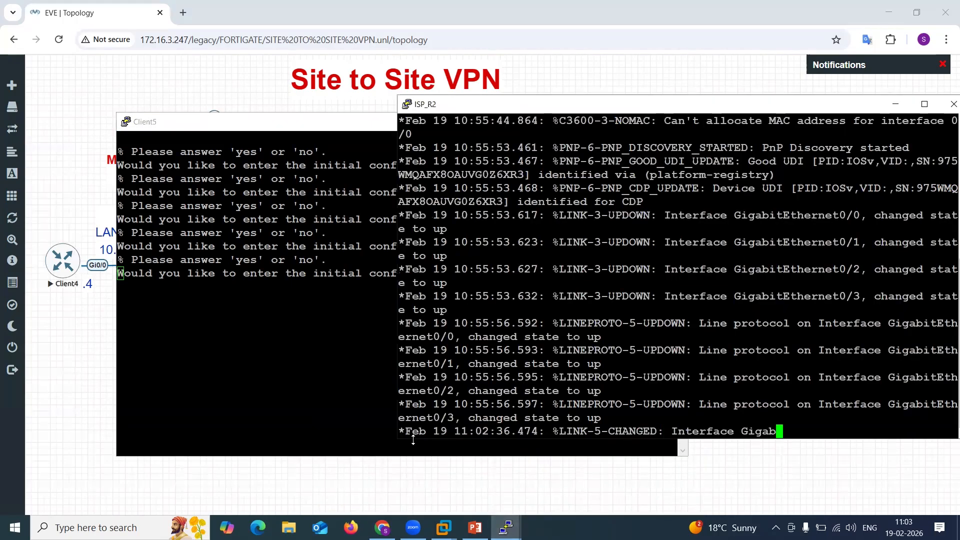
{"action": "left_click", "coordinate": [346, 245]}
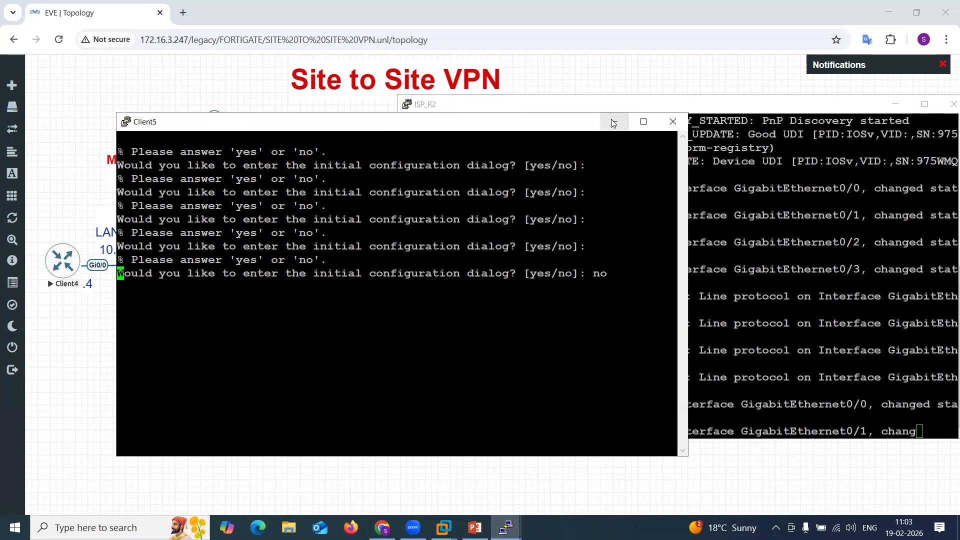
{"action": "left_click", "coordinate": [611, 120]}
{"action": "left_click", "coordinate": [567, 109]}
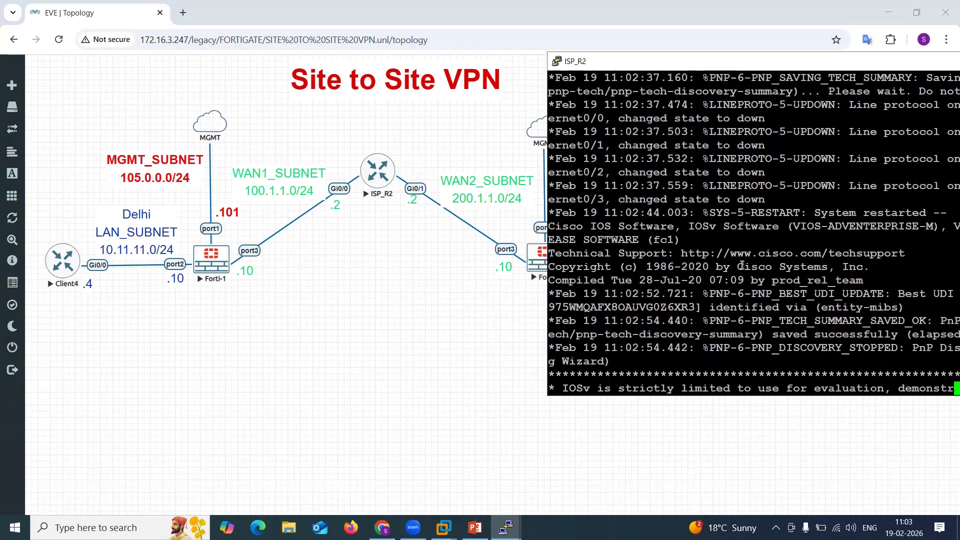
On ISP_R2, enter privileged mode with en and global configuration mode with conf t.
{"action": "key", "text": "Return"}
{"action": "key", "text": "Return"}
{"action": "key", "text": "Return"}
{"action": "key", "text": "Return"}
{"action": "key", "text": "Return"}
{"action": "key", "text": "Return"}
{"action": "key", "text": "Return"}
{"action": "key", "text": "Return"}
{"action": "key", "text": "Return"}
{"action": "type", "text": "en"}
{"action": "key", "text": "Return"}
{"action": "type", "text": "conf t"}
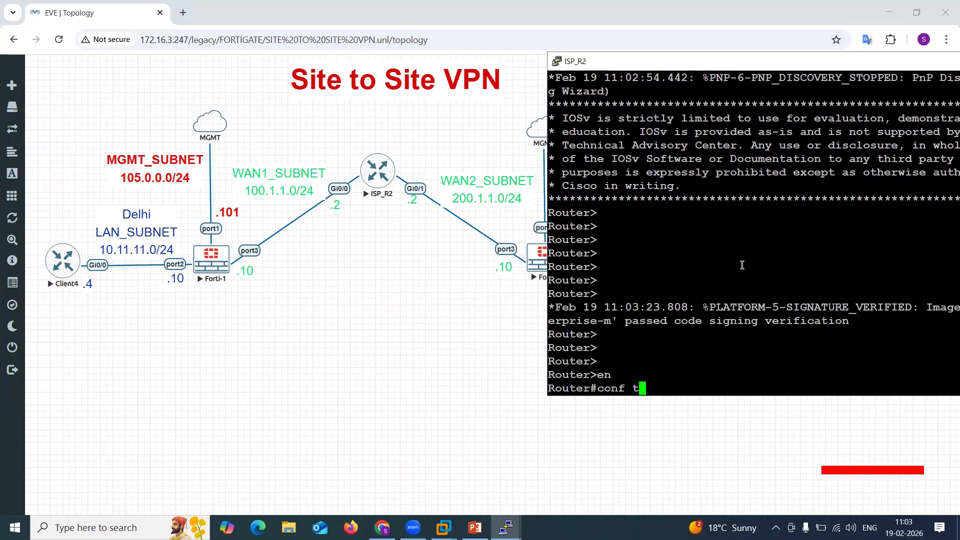
{"action": "key", "text": "Return"}
{"action": "key", "text": "Return"}
{"action": "key", "text": "Return"}
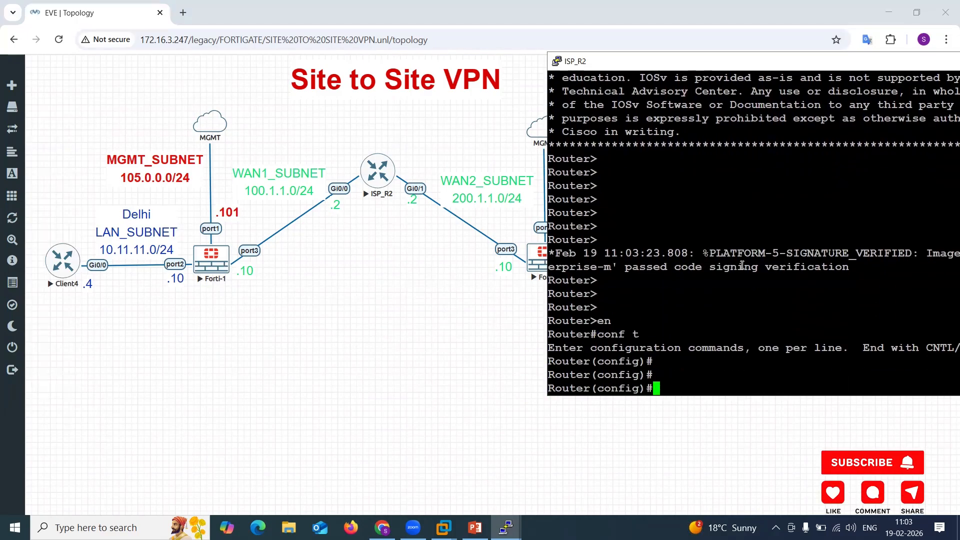
Set the router's hostname to ISP_R2.
{"action": "type", "text": "ho"}
{"action": "key", "text": "Tab"}
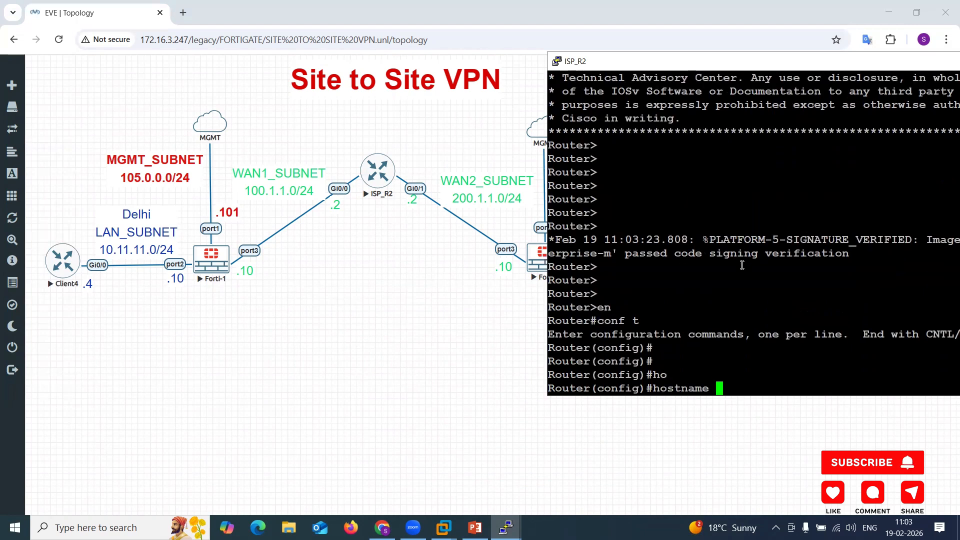
{"action": "type", "text": "R"}
{"action": "key", "text": "BackSpace"}
{"action": "type", "text": "ISP_R2"}
{"action": "key", "text": "Return"}
{"action": "key", "text": "Return"}
{"action": "key", "text": "Return"}
{"action": "key", "text": "Return"}
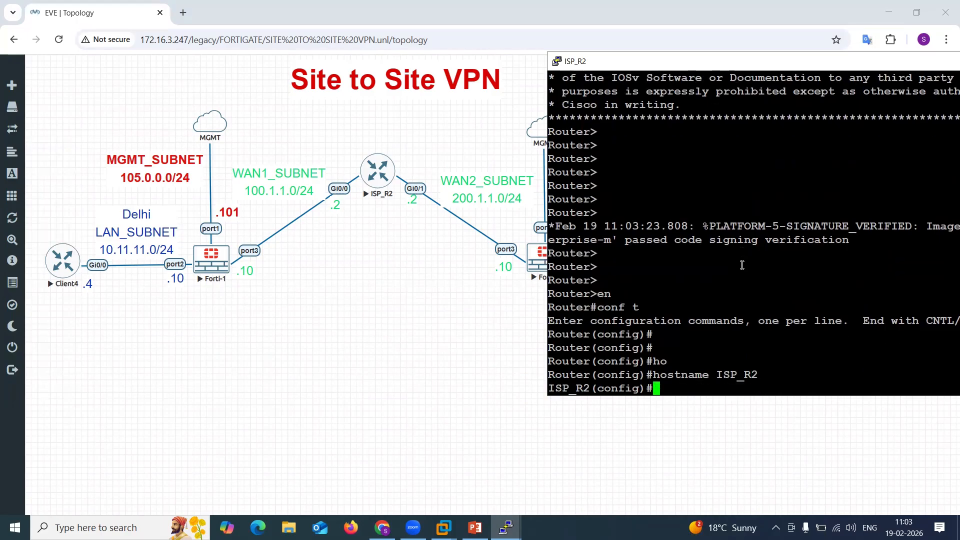
Configure interface g0/0 with IP 100.1.1.2 255.255.255.0, enable it with no sh, and exit.
{"action": "type", "text": "int g0/0"}
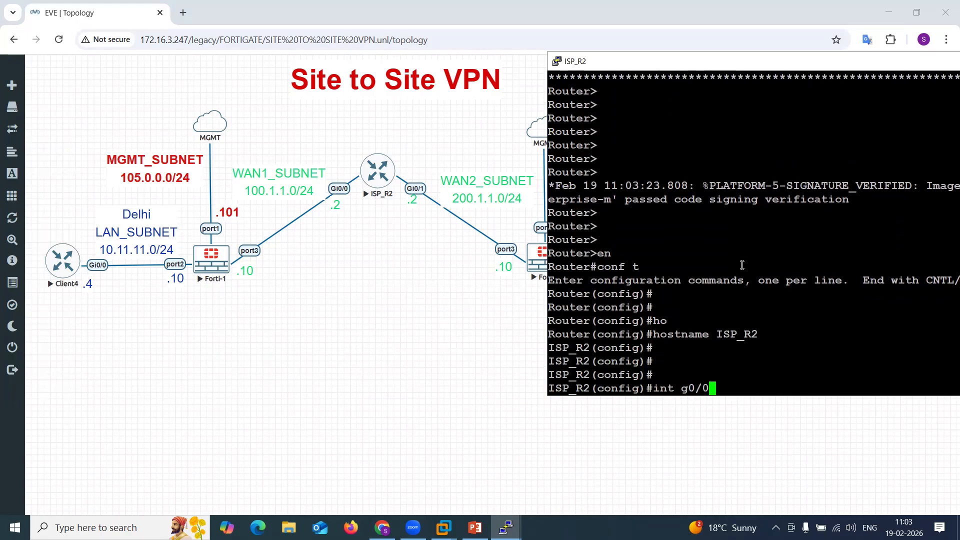
{"action": "key", "text": "Return"}
{"action": "type", "text": "ip "}
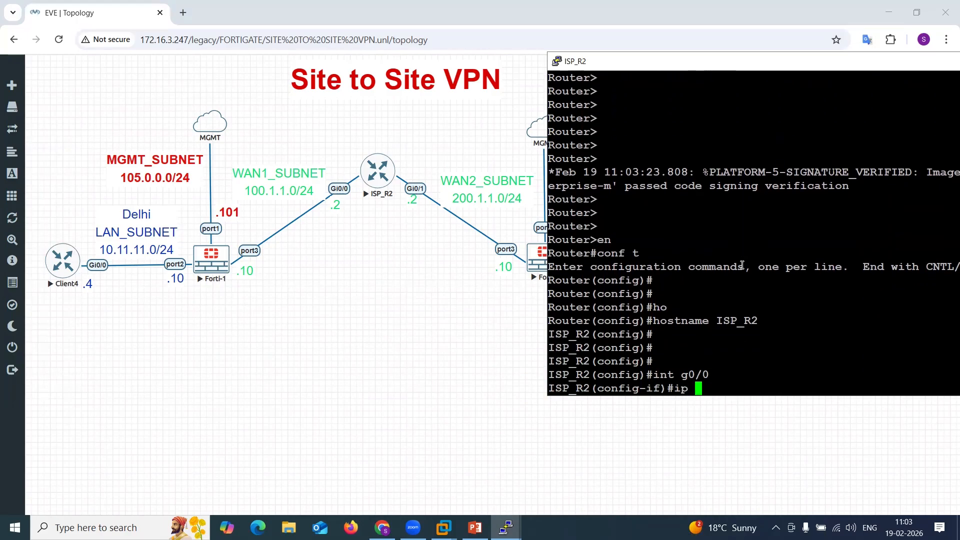
{"action": "type", "text": "add 100.1.1.2 255."}
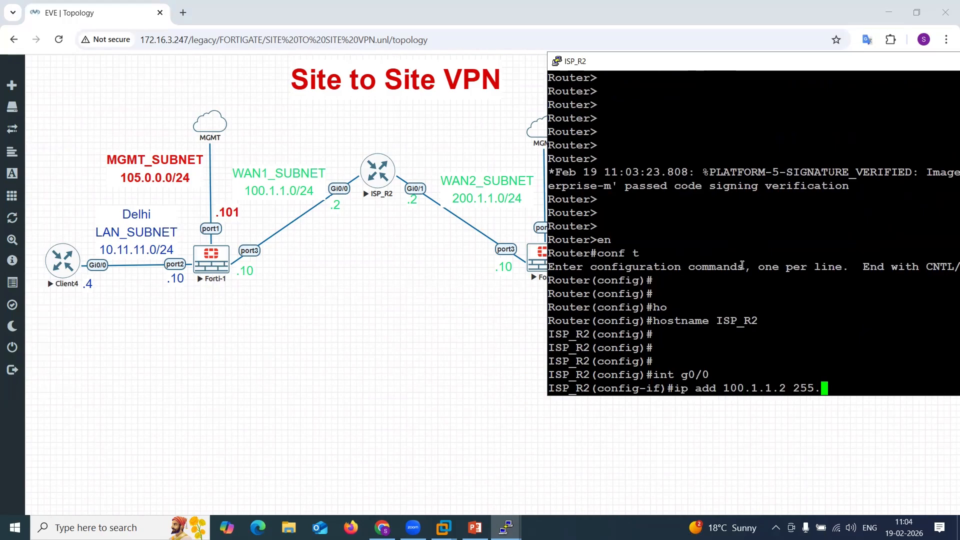
{"action": "type", "text": "255.255.0"}
{"action": "key", "text": "Return"}
{"action": "type", "text": "no sh"}
{"action": "key", "text": "Return"}
{"action": "type", "text": "exit"}
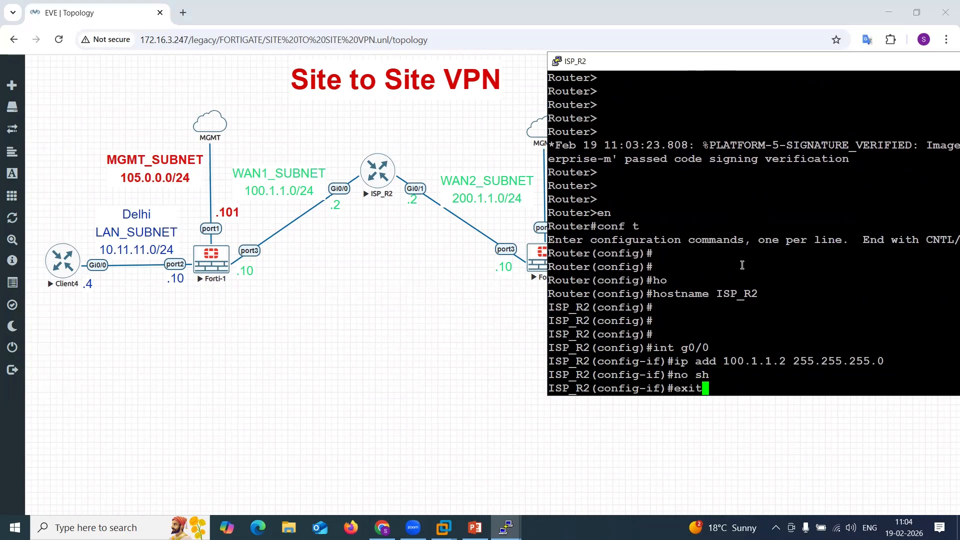
{"action": "key", "text": "Return"}
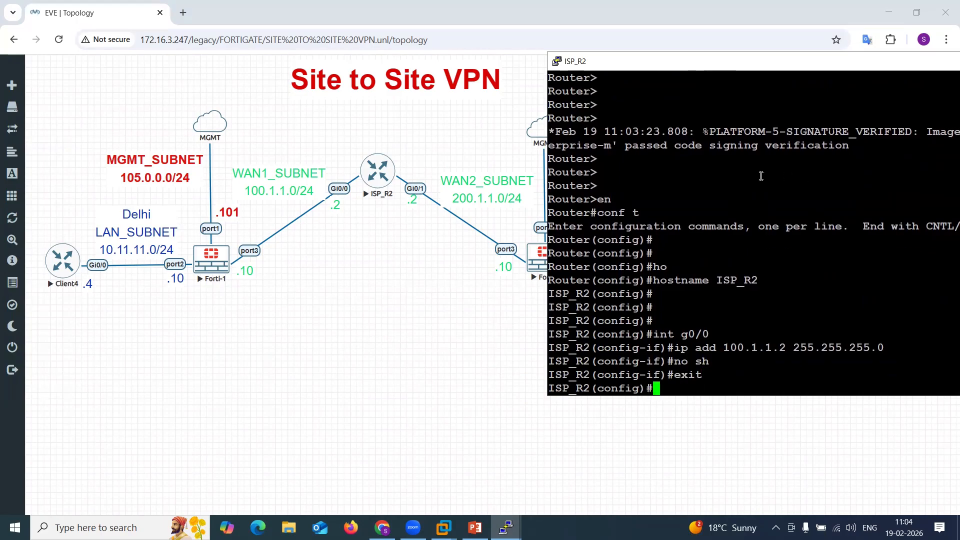
Configure interface g0/1 with IP 200.1.1.2 255.255.255.0, enable it with no sh, and exit.
{"action": "type", "text": "int g0/1"}
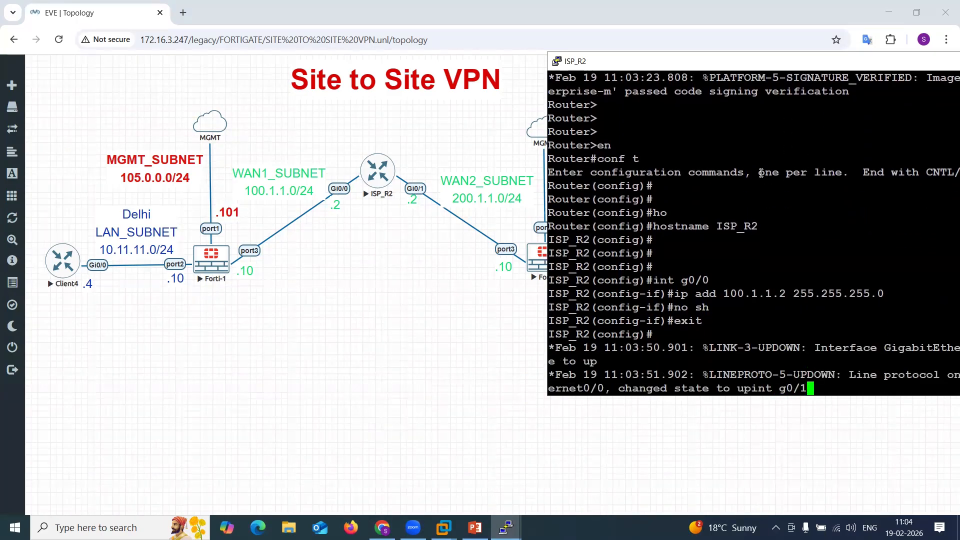
{"action": "key", "text": "Return"}
{"action": "type", "text": "ip "}
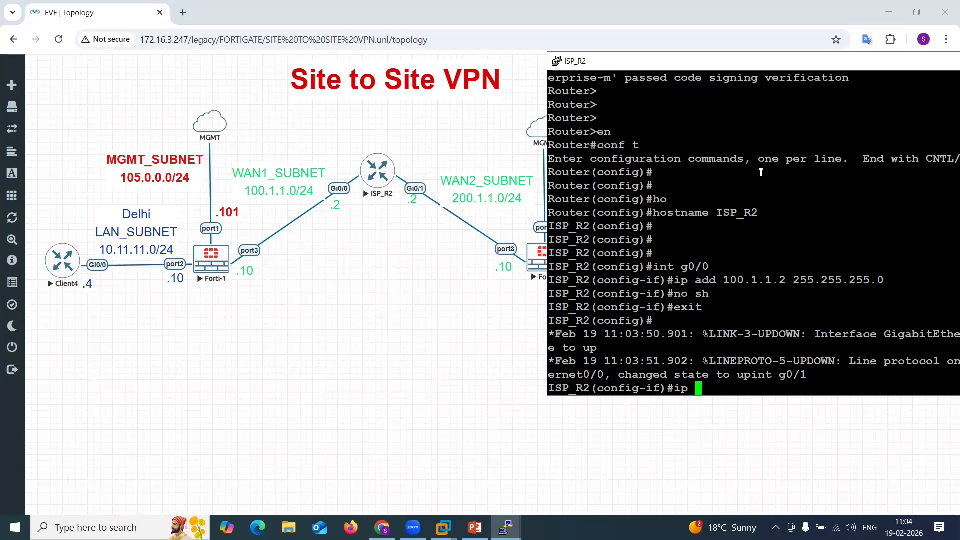
{"action": "type", "text": "add 200.1.1."}
{"action": "key", "text": "Tab"}
{"action": "type", "text": "2"}
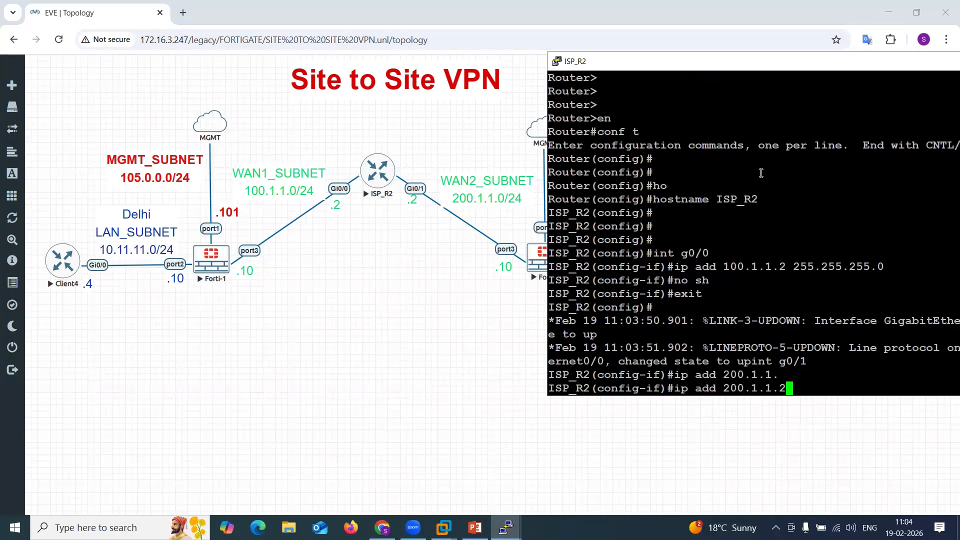
{"action": "double_click", "coordinate": [812, 264]}
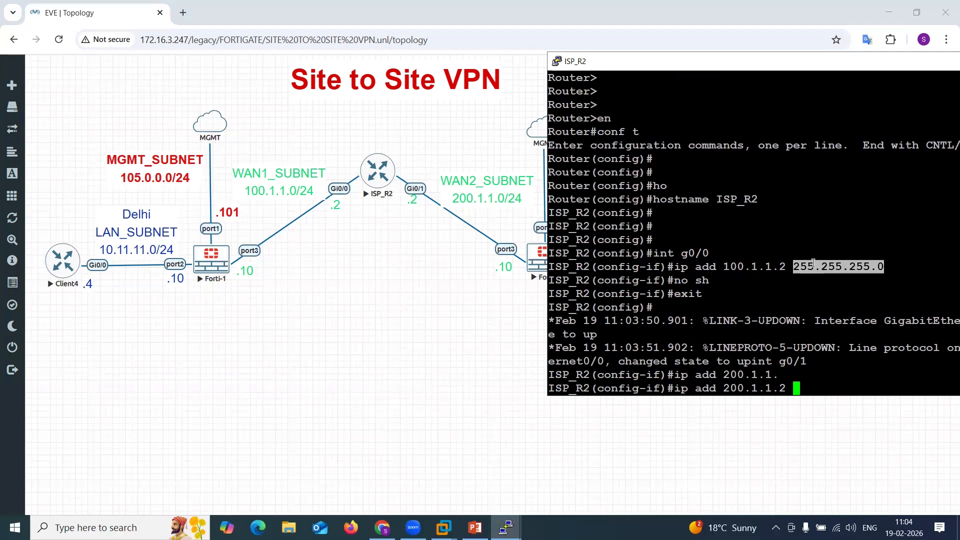
{"action": "right_click", "coordinate": [814, 264]}
{"action": "key", "text": "Return"}
{"action": "type", "text": "no sh"}
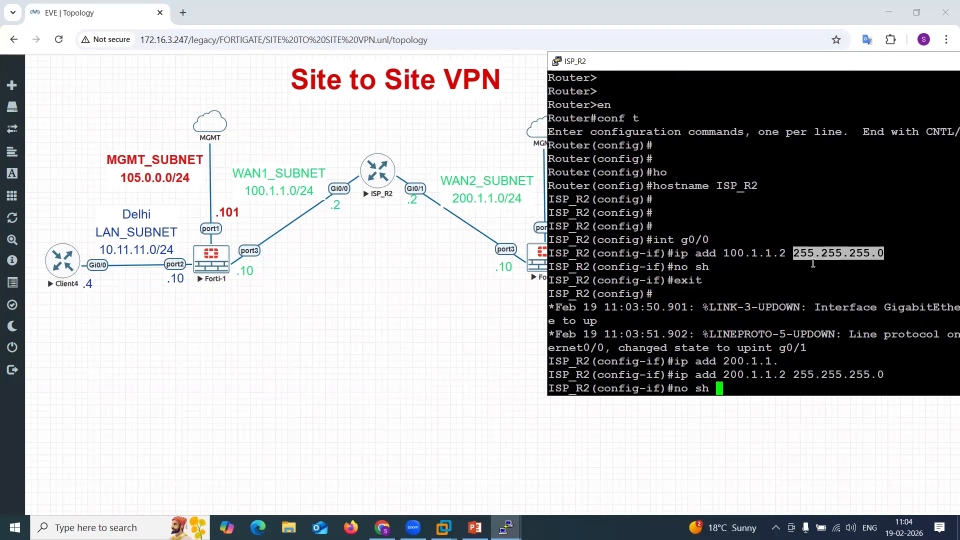
{"action": "key", "text": "Return"}
{"action": "type", "text": "exit"}
{"action": "key", "text": "Return"}
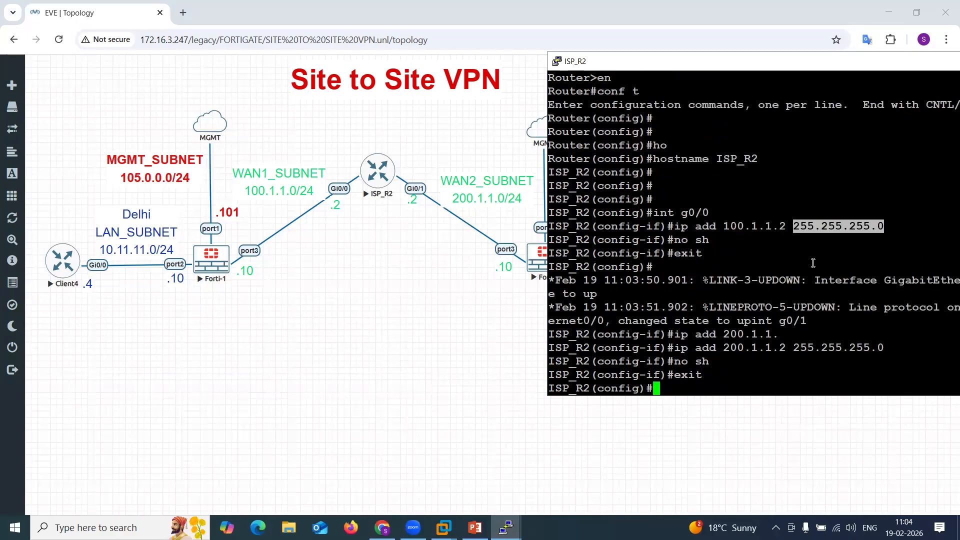
Save the ISP_R2 configuration with do wr and minimise the console window.
{"action": "type", "text": "do wr"}
{"action": "key", "text": "Return"}
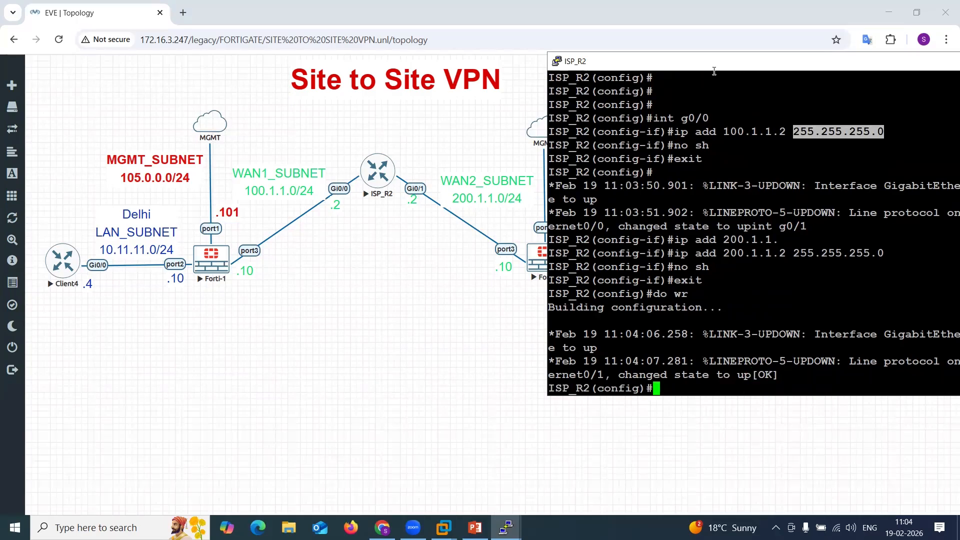
{"action": "left_click_drag", "start_coordinate": [710, 63], "coordinate": [551, 63]}
{"action": "left_click", "coordinate": [888, 63]}
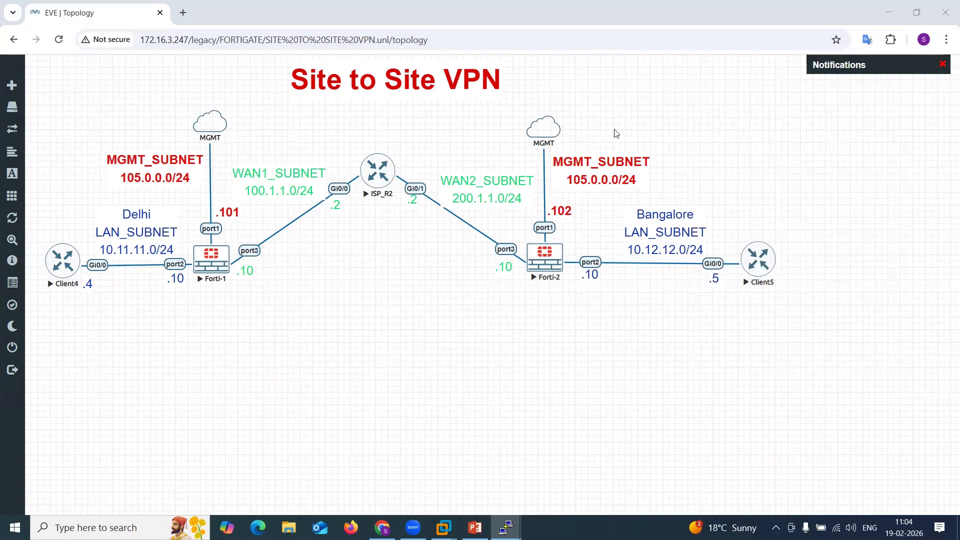
Switch to the desktop, open CLI COMMAND .txt from the Fortinet folder, and select the port1 IP address.
{"action": "left_click", "coordinate": [889, 12]}
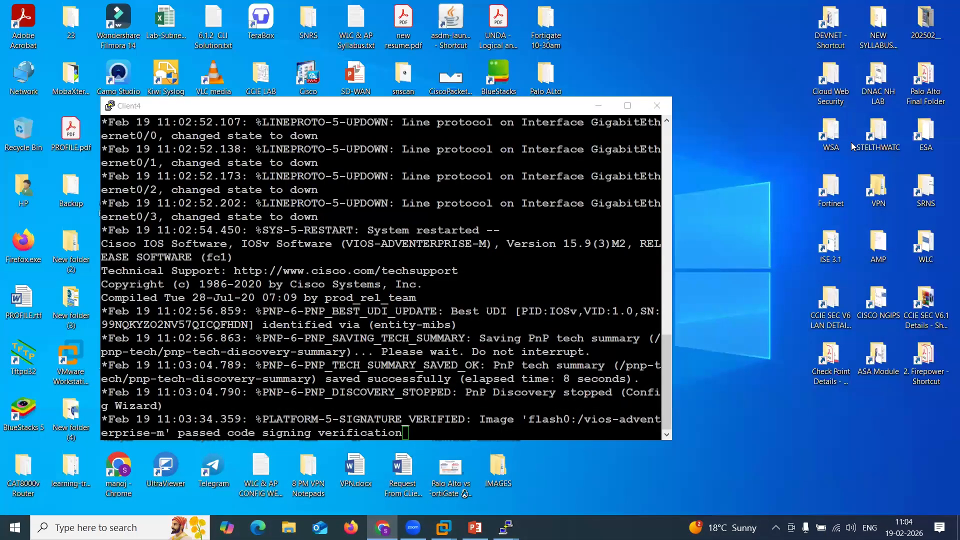
{"action": "double_click", "coordinate": [831, 189]}
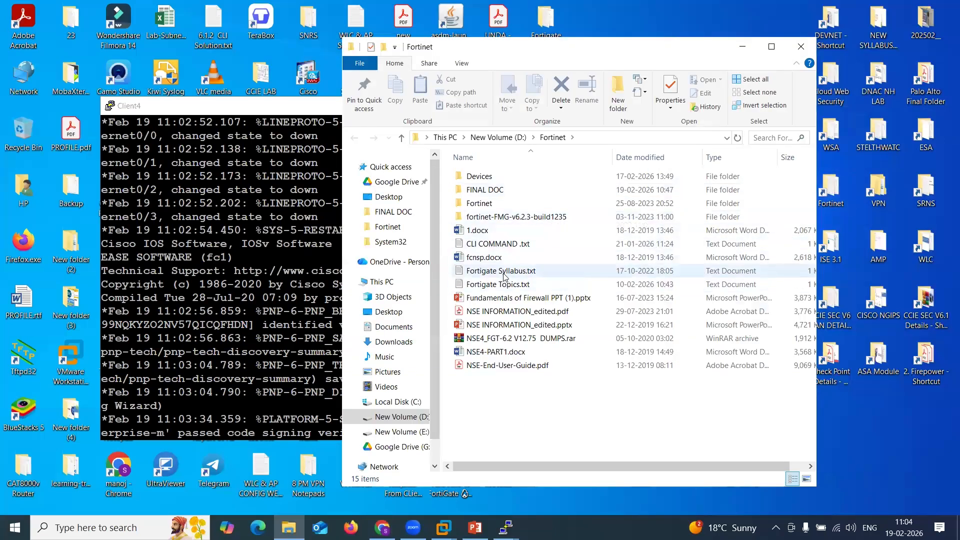
{"action": "double_click", "coordinate": [499, 244]}
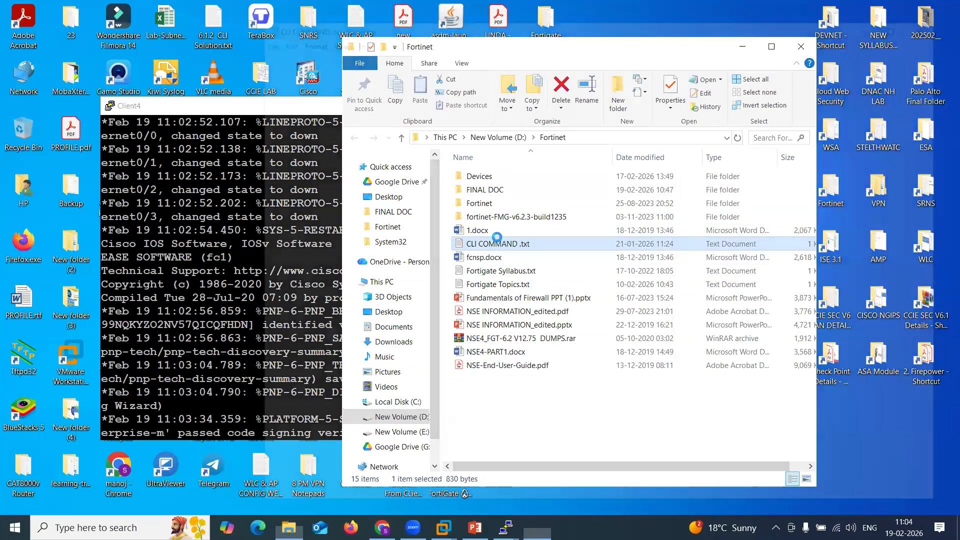
{"action": "left_click_drag", "start_coordinate": [318, 117], "coordinate": [402, 118]}
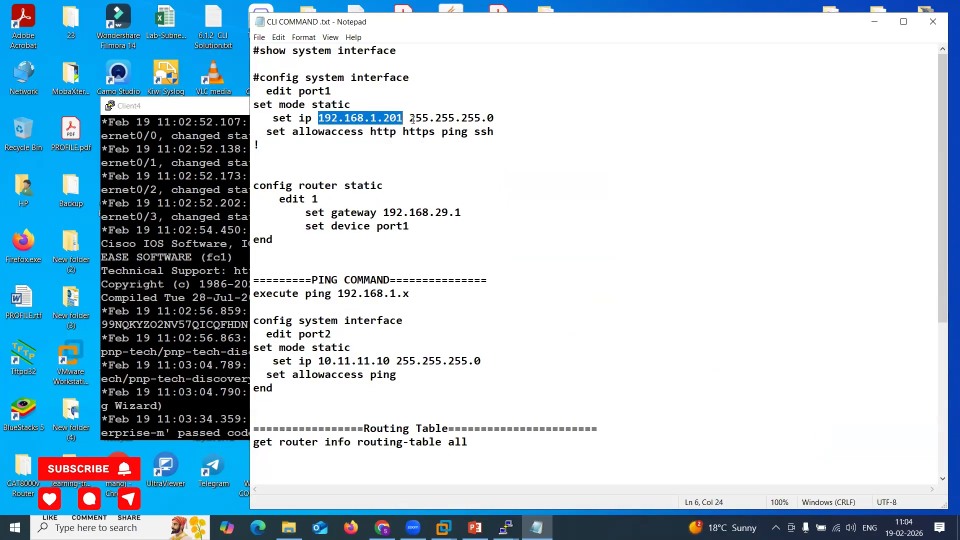
Change the port1 IP in the CLI notes file to 105.0.0.101.
{"action": "type", "text": "10"}
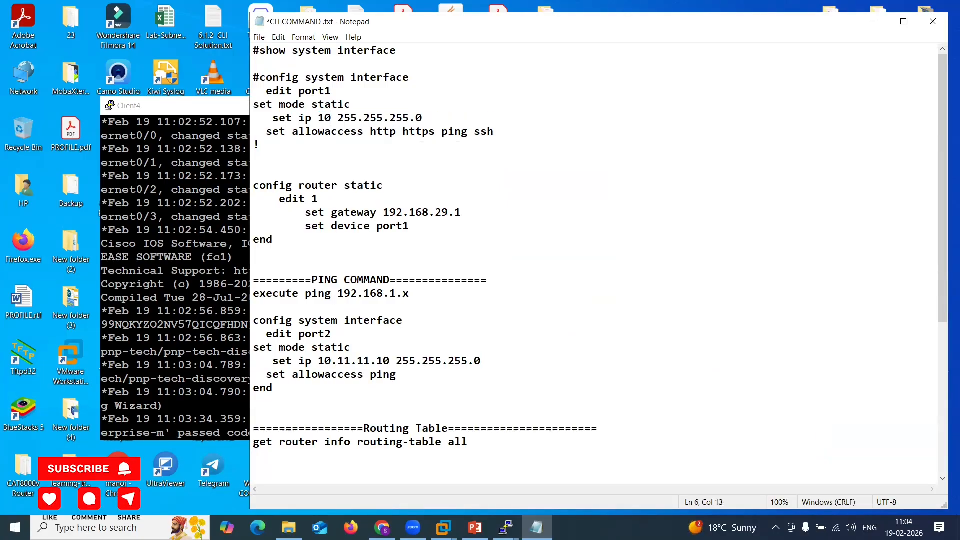
{"action": "type", "text": "5.0.0."}
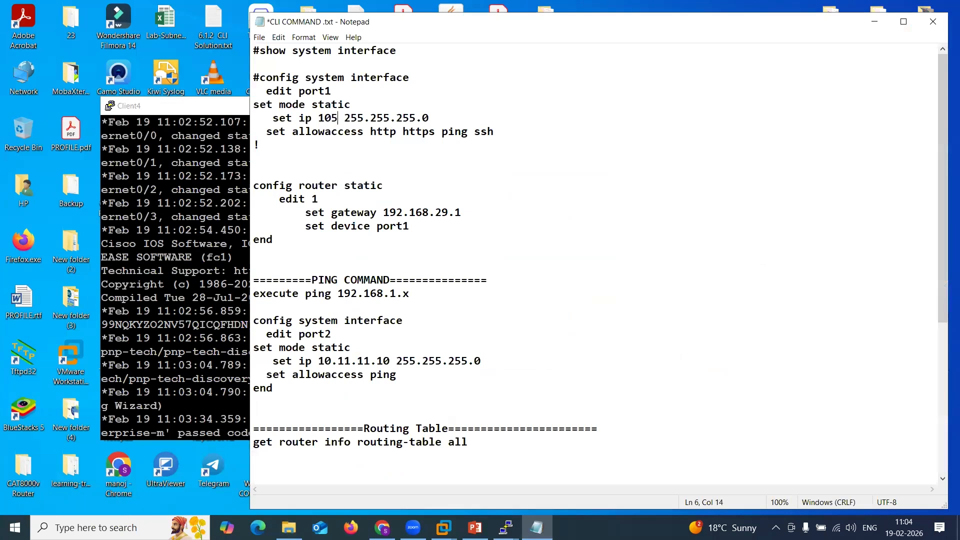
{"action": "type", "text": "1"}
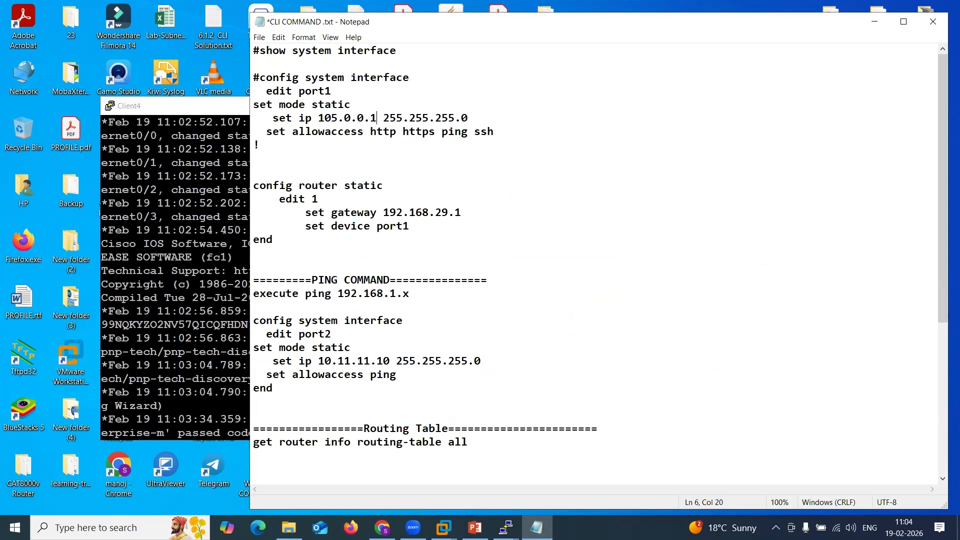
{"action": "type", "text": "01"}
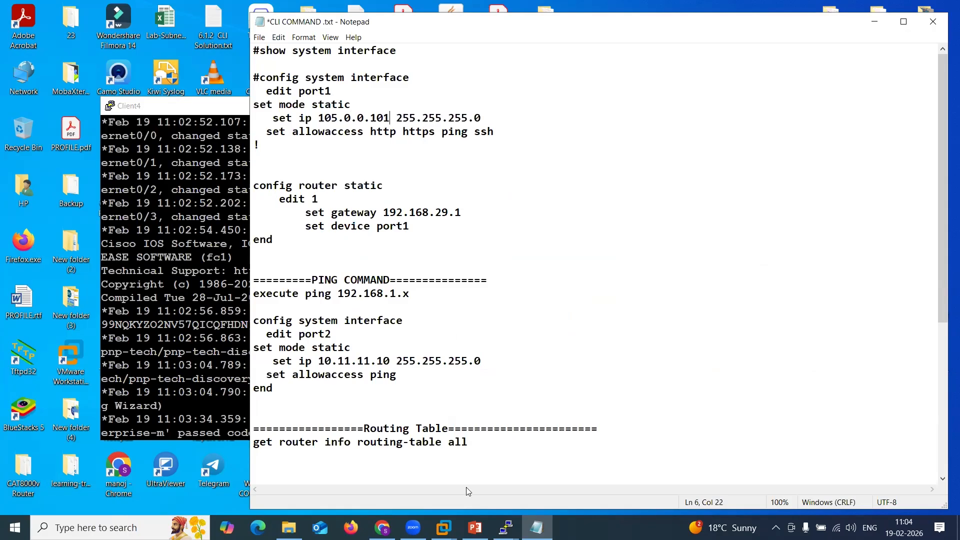
Return to the notes file and select the port1 interface configuration block.
{"action": "key", "text": "alt+Tab"}
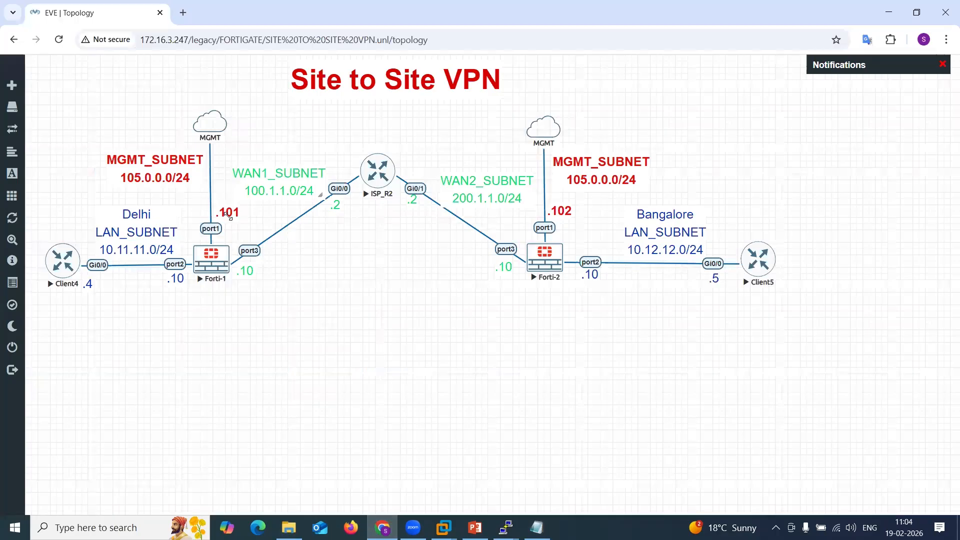
{"action": "left_click", "coordinate": [889, 12]}
{"action": "mouse_move", "coordinate": [314, 142]}
{"action": "left_mouse_down"}
{"action": "mouse_move", "coordinate": [265, 104]}
{"action": "mouse_move", "coordinate": [252, 79]}
{"action": "mouse_move", "coordinate": [333, 143]}
{"action": "left_mouse_up"}
{"action": "key", "text": "super+c"}
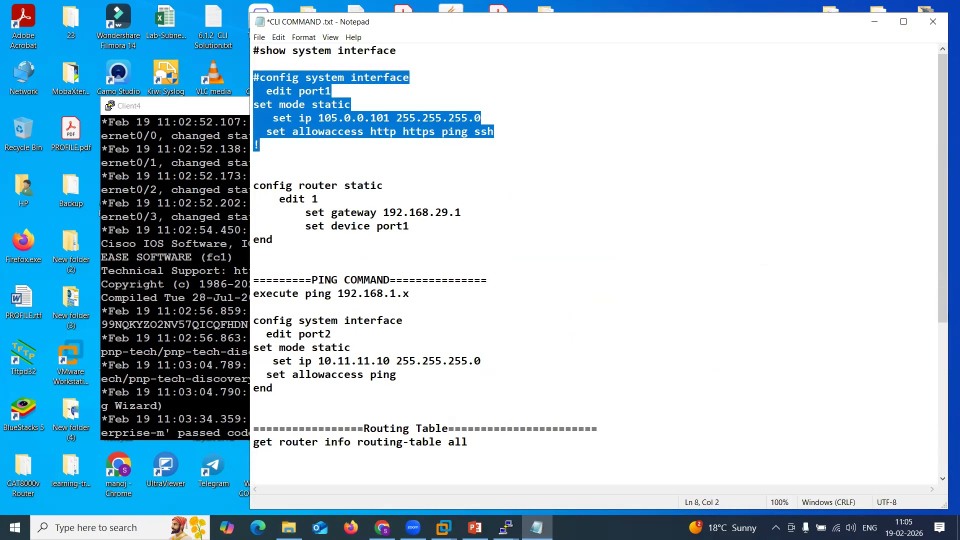
Open the Forti-1 console from the topology and log in as admin.
{"action": "left_click", "coordinate": [506, 527]}
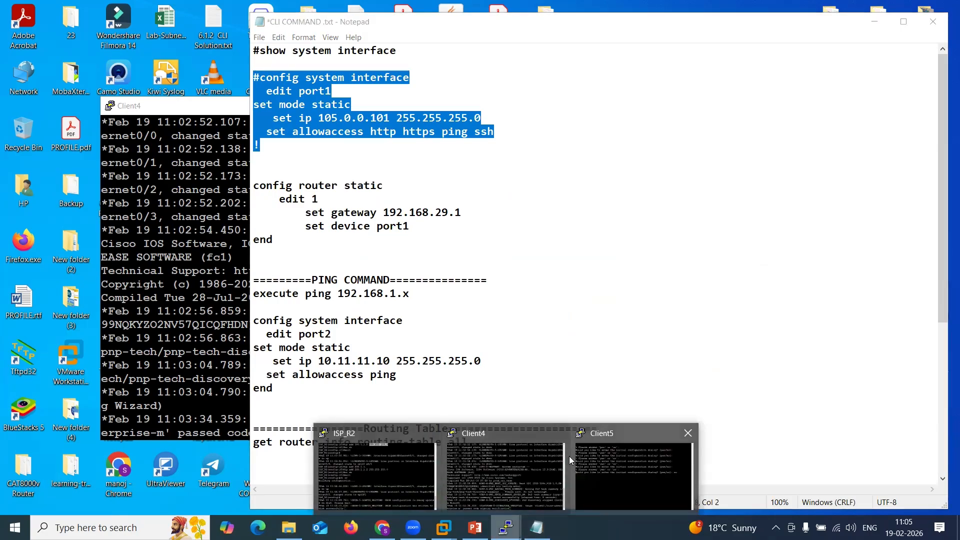
{"action": "left_click", "coordinate": [382, 528]}
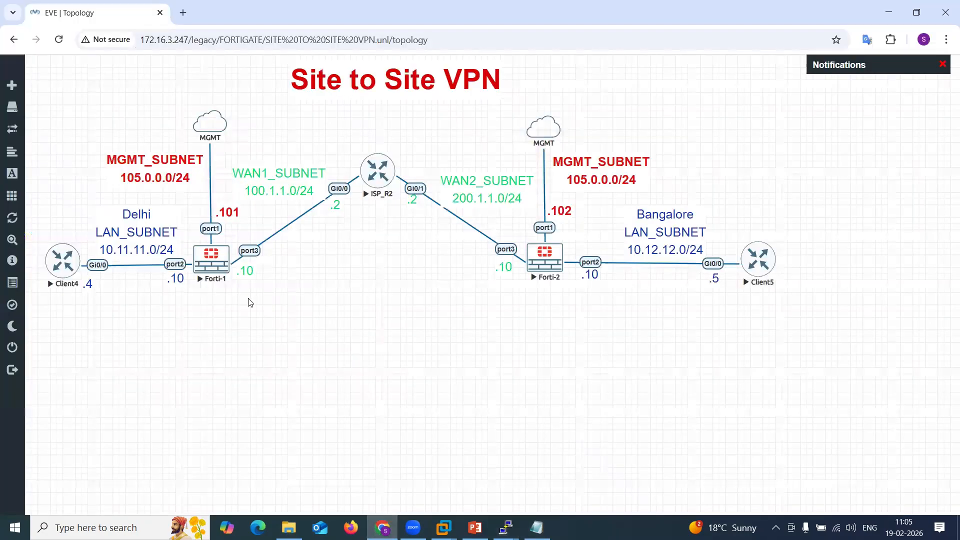
{"action": "left_click", "coordinate": [211, 270]}
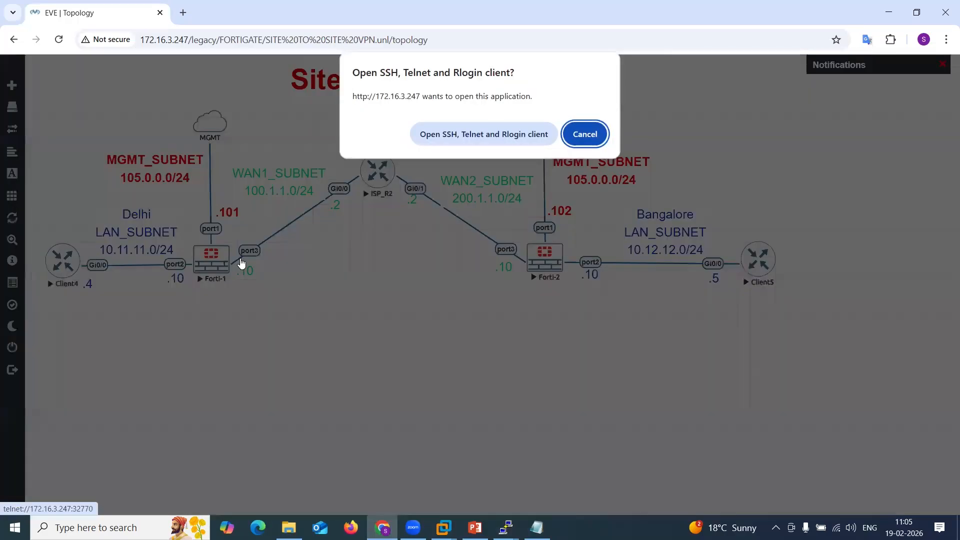
{"action": "left_click", "coordinate": [499, 132]}
{"action": "key", "text": "Return"}
{"action": "key", "text": "Return"}
{"action": "type", "text": "admin"}
{"action": "key", "text": "Return"}
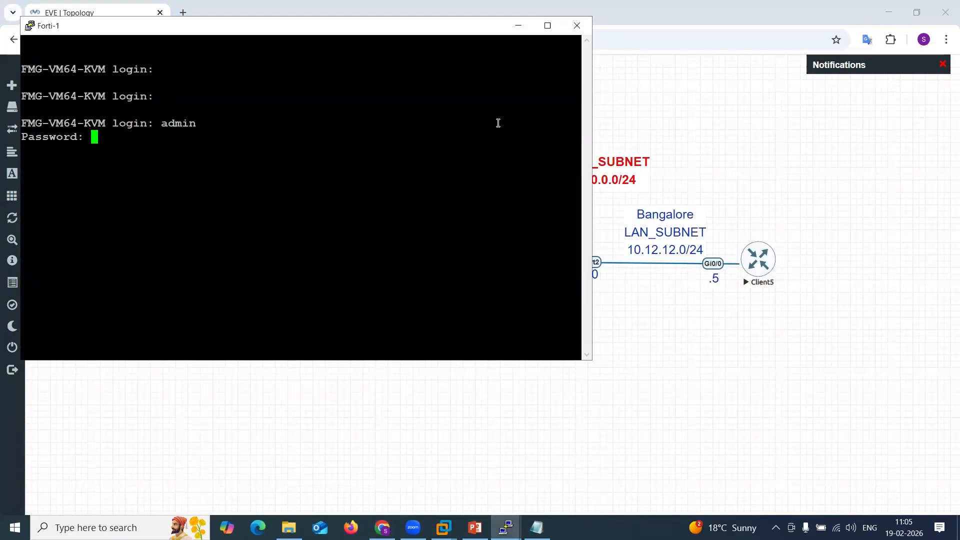
Enter the current admin password, then set and confirm a new admin password.
{"action": "key", "text": "Return"}
{"action": "type", "text": "********"}
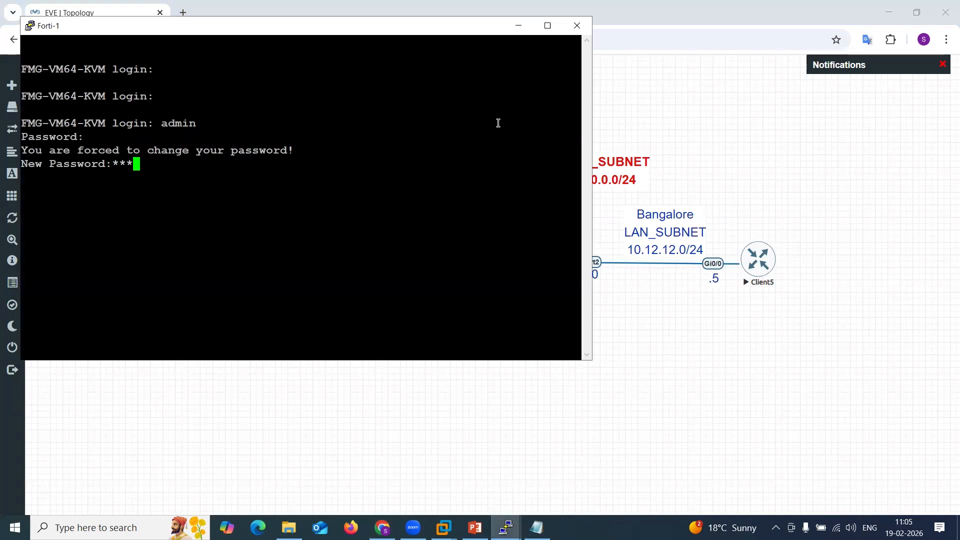
{"action": "key", "text": "Return"}
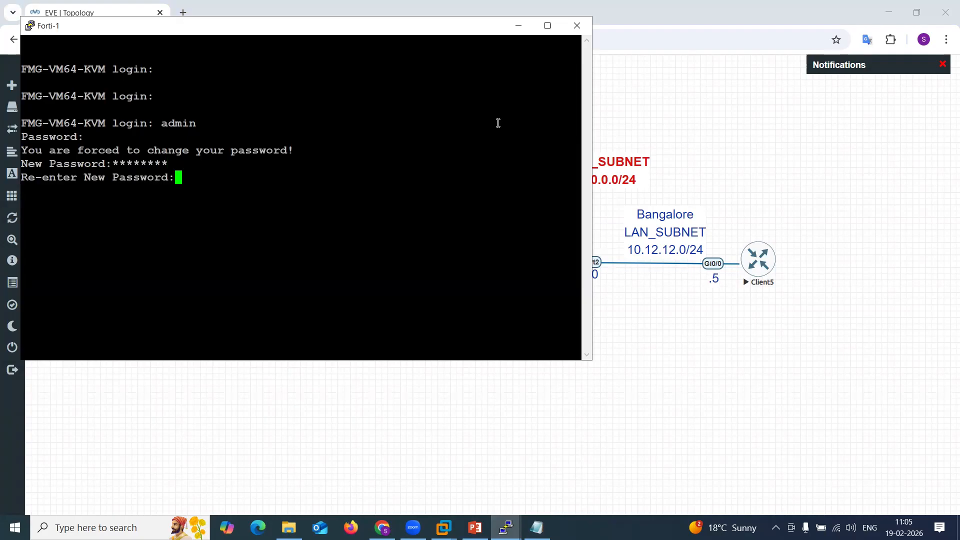
{"action": "type", "text": "********"}
{"action": "key", "text": "Return"}
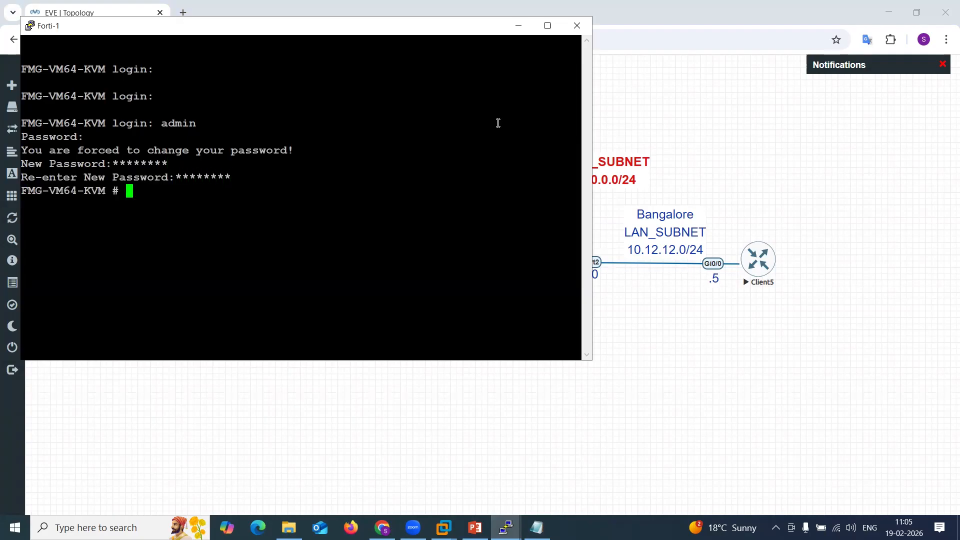
Try pasting the port1 configuration block into the Forti-1 console.
{"action": "key", "text": "Return"}
{"action": "right_click", "coordinate": [376, 244]}
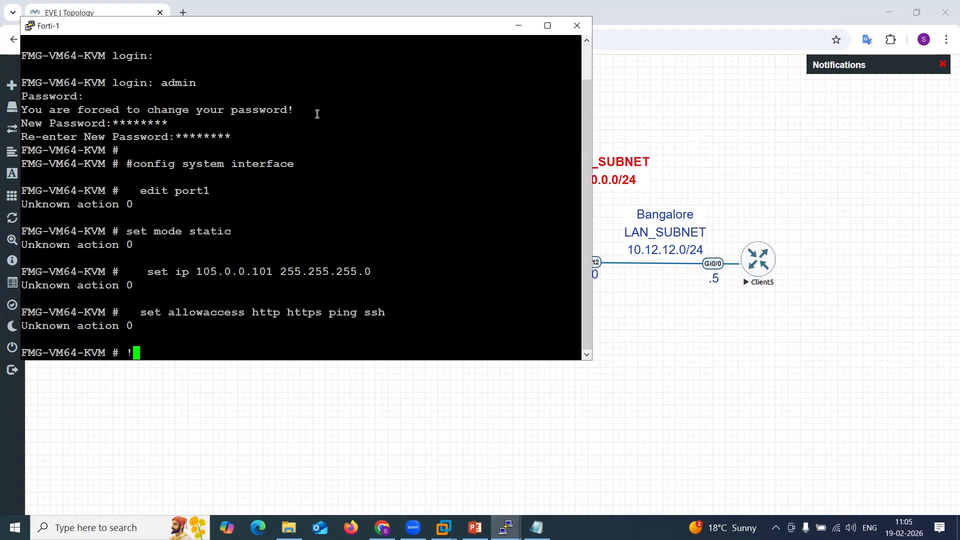
{"action": "left_click_drag", "start_coordinate": [255, 34], "coordinate": [511, 42]}
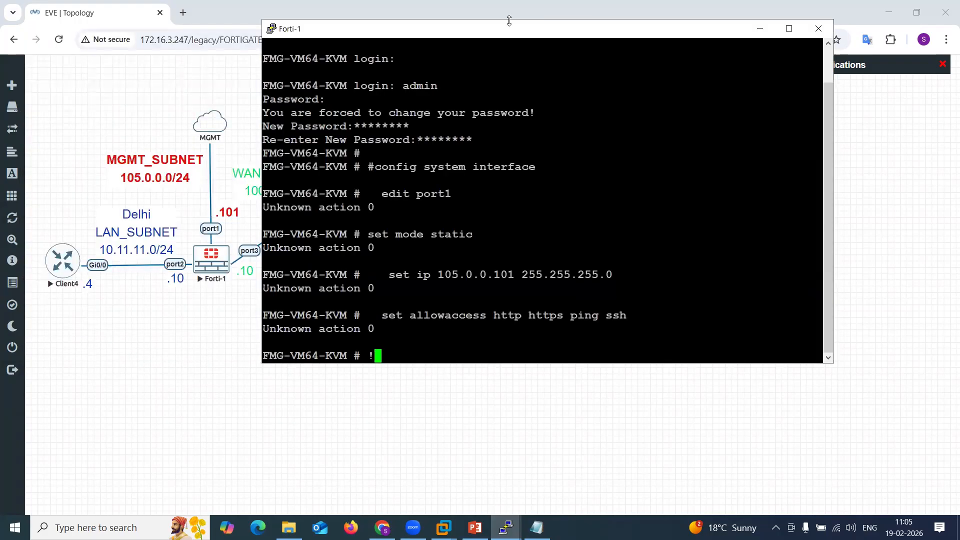
Recall the config system interface command without the leading #, run it, and edit port1.
{"action": "key", "text": "Return"}
{"action": "key", "text": "Return"}
{"action": "key", "text": "Up"}
{"action": "key", "text": "Up"}
{"action": "key", "text": "Up"}
{"action": "key", "text": "Up"}
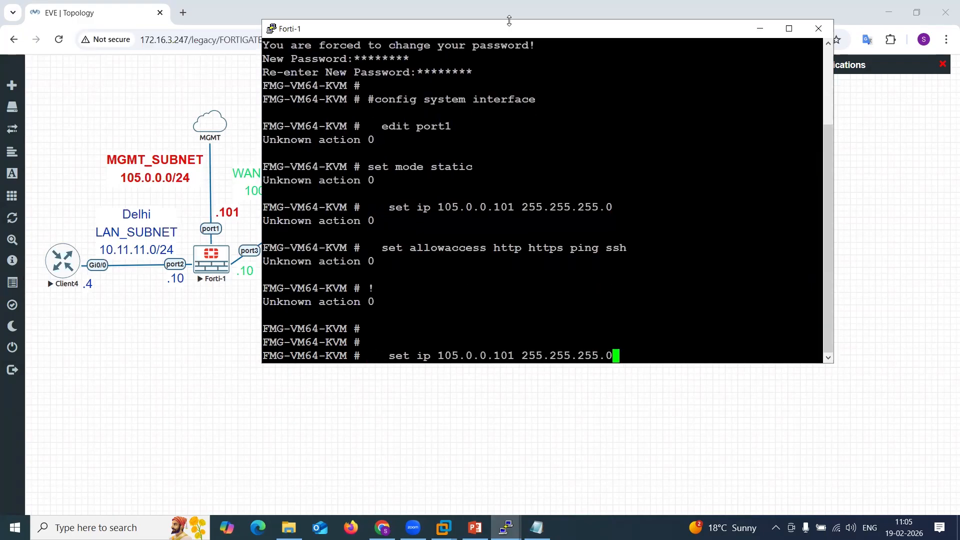
{"action": "key", "text": "Up"}
{"action": "key", "text": "Up"}
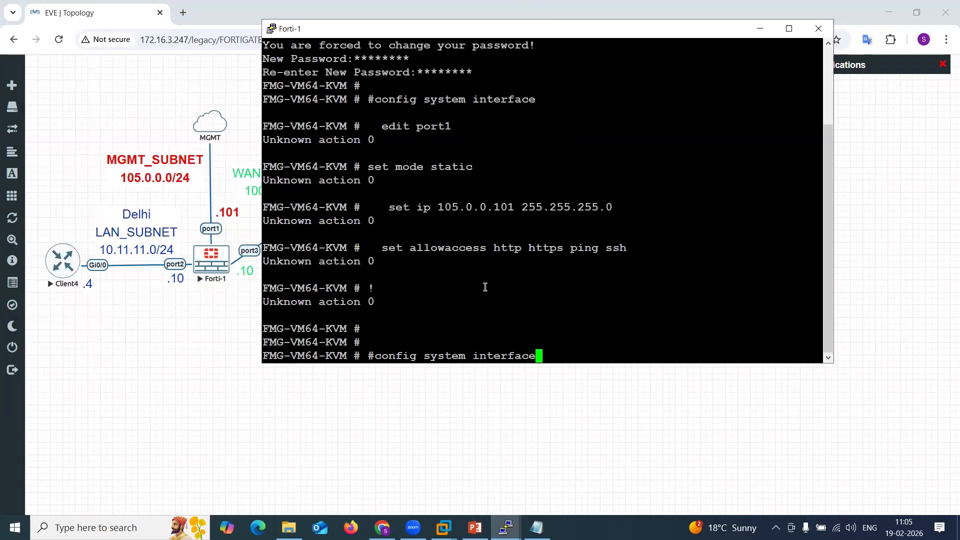
{"action": "key", "text": "Left"}
{"action": "key", "text": "Left"}
{"action": "key", "text": "Left"}
{"action": "key", "text": "Left"}
{"action": "key", "text": "Left"}
{"action": "key", "text": "Left"}
{"action": "key", "text": "Left"}
{"action": "key", "text": "Left"}
{"action": "key", "text": "Left"}
{"action": "key", "text": "Left"}
{"action": "key", "text": "Left"}
{"action": "key", "text": "Left"}
{"action": "key", "text": "Left"}
{"action": "key", "text": "Left"}
{"action": "key", "text": "Left"}
{"action": "key", "text": "Left"}
{"action": "key", "text": "Left"}
{"action": "key", "text": "Left"}
{"action": "key", "text": "Left"}
{"action": "key", "text": "Left"}
{"action": "key", "text": "Left"}
{"action": "key", "text": "BackSpace"}
{"action": "key", "text": "Return"}
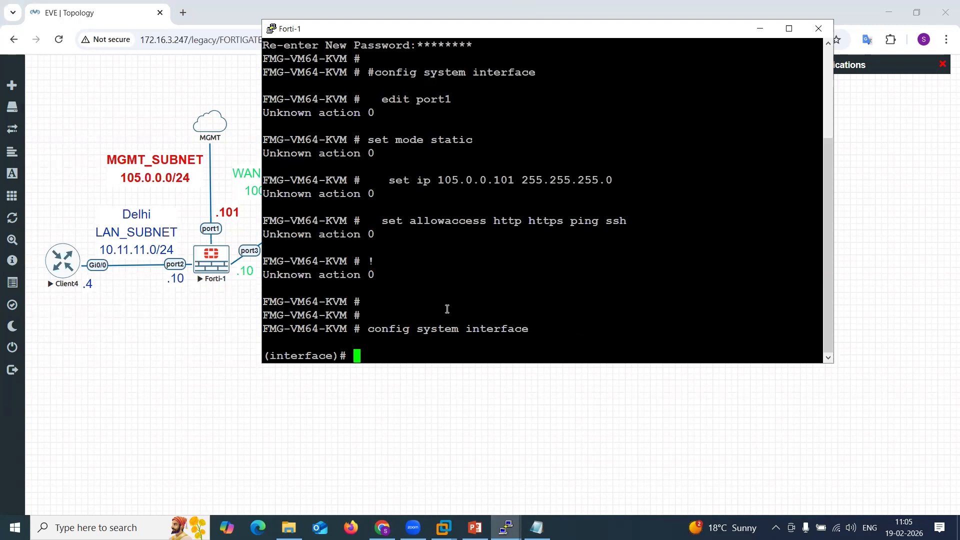
{"action": "type", "text": "edit port1"}
{"action": "key", "text": "Return"}
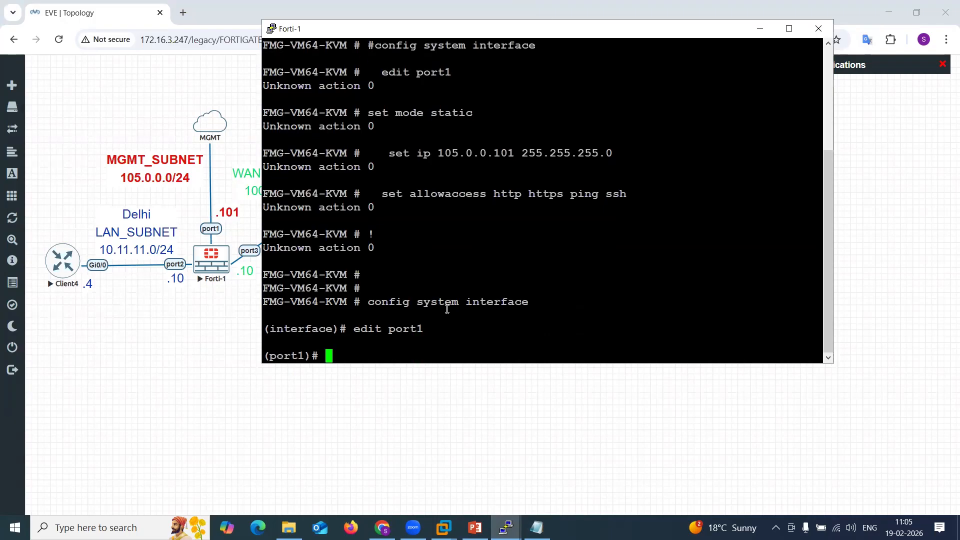
{"action": "type", "text": "set mod"}
{"action": "key", "text": "BackSpace"}
{"action": "key", "text": "BackSpace"}
{"action": "key", "text": "BackSpace"}
{"action": "key", "text": "BackSpace"}
{"action": "key", "text": "BackSpace"}
{"action": "key", "text": "BackSpace"}
{"action": "key", "text": "BackSpace"}
{"action": "left_click", "coordinate": [299, 467]}
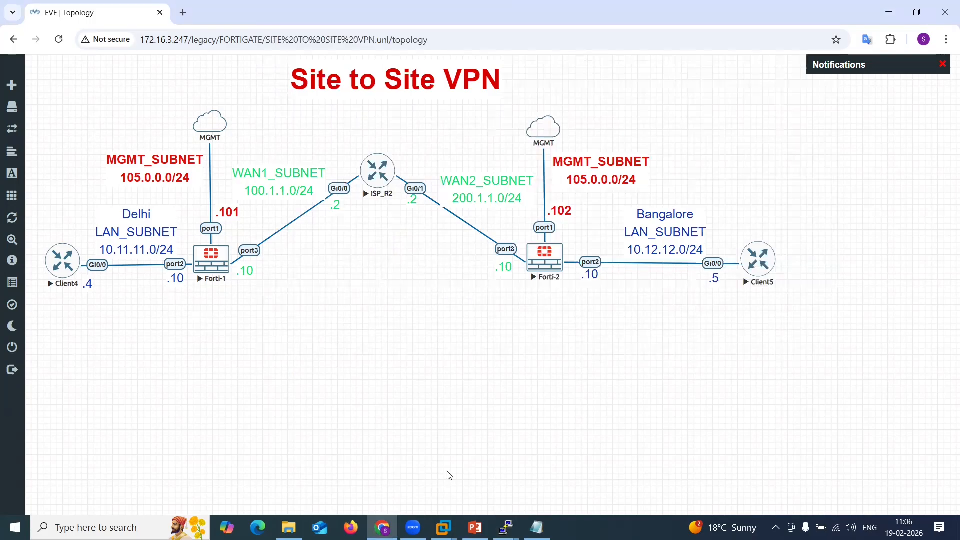
{"action": "mouse_move", "coordinate": [506, 527]}
{"action": "left_click", "coordinate": [341, 463]}
{"action": "key", "text": "Return"}
{"action": "key", "text": "Return"}
{"action": "key", "text": "Return"}
{"action": "key", "text": "Return"}
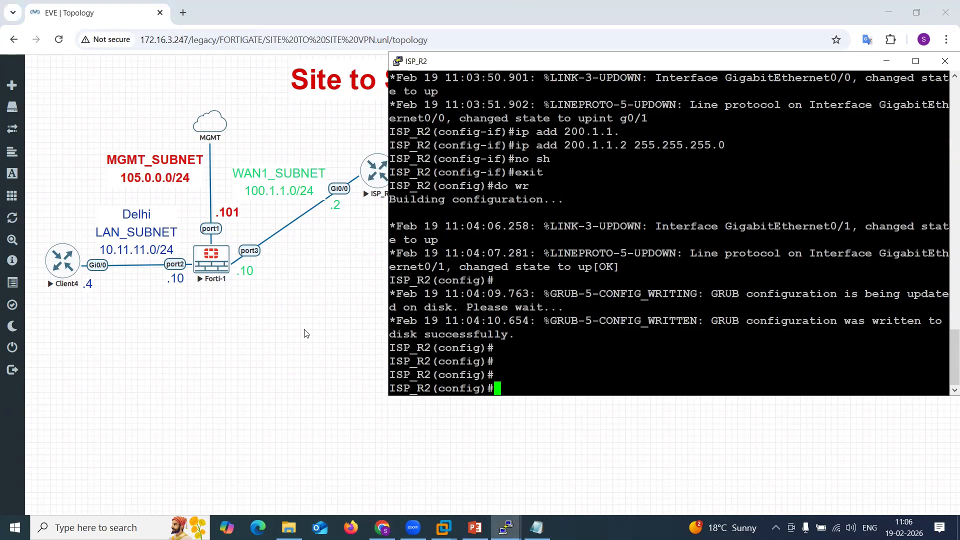
{"action": "left_click", "coordinate": [307, 334]}
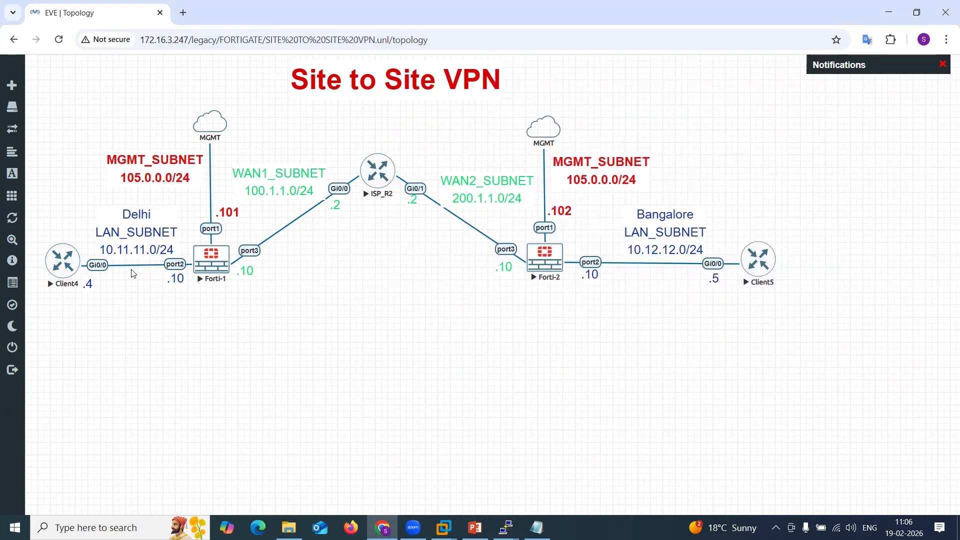
Stop all nodes in the lab and delete the Forti-1 node.
{"action": "left_click", "coordinate": [49, 196]}
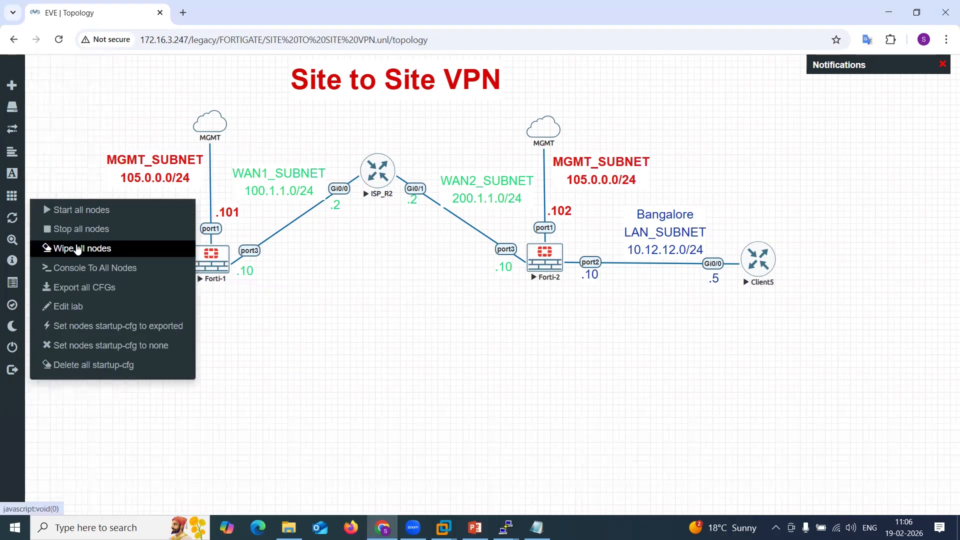
{"action": "left_click", "coordinate": [71, 223]}
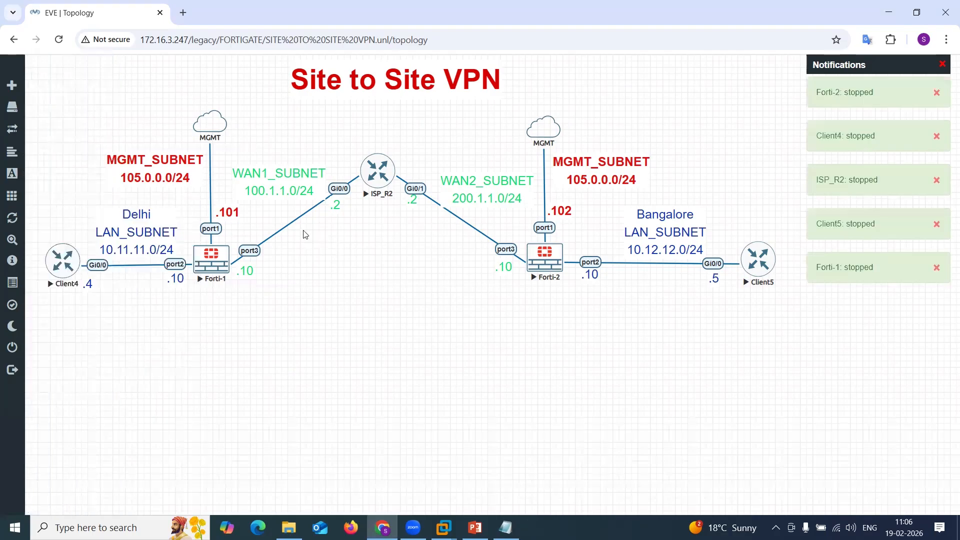
{"action": "right_click", "coordinate": [207, 264]}
{"action": "left_click", "coordinate": [244, 423]}
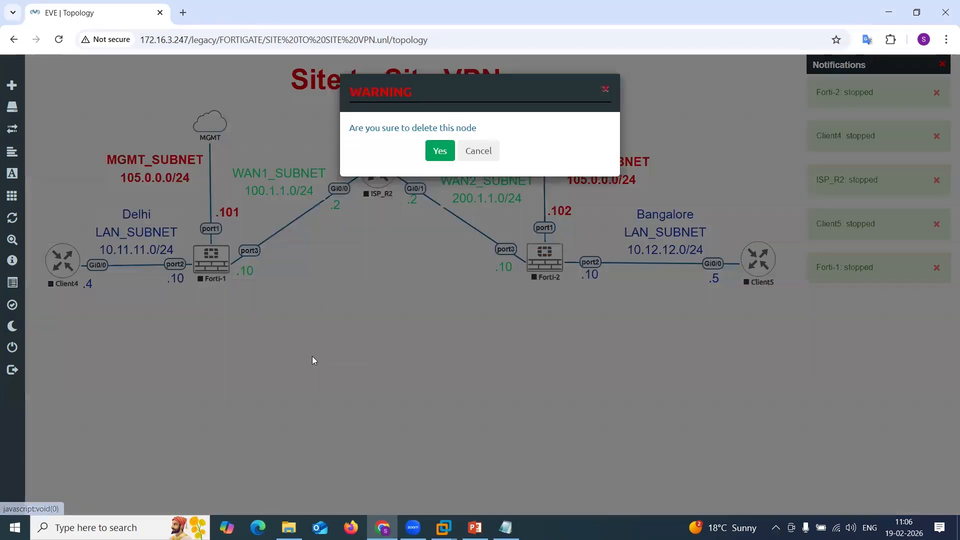
{"action": "left_click", "coordinate": [439, 150]}
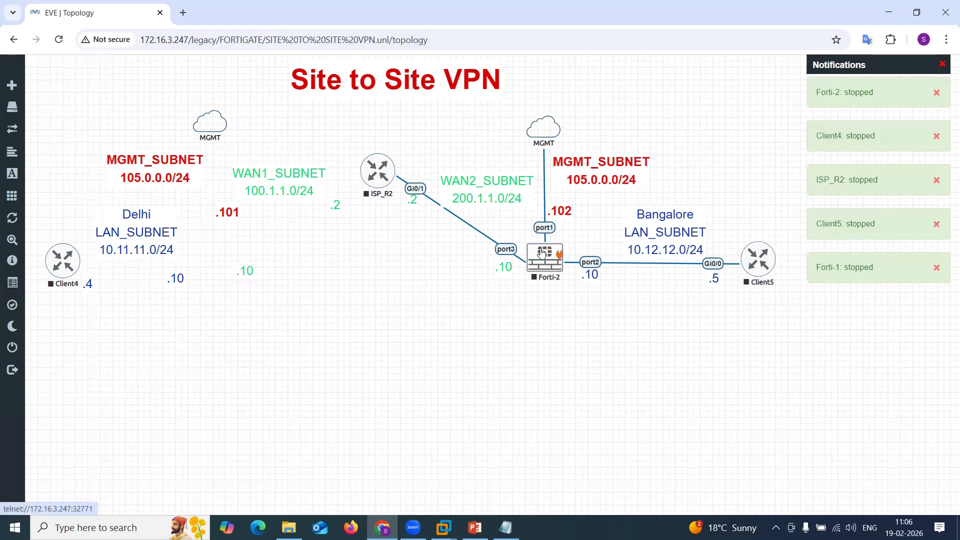
Delete the Forti-2 node.
{"action": "right_click", "coordinate": [546, 254]}
{"action": "left_click", "coordinate": [582, 408]}
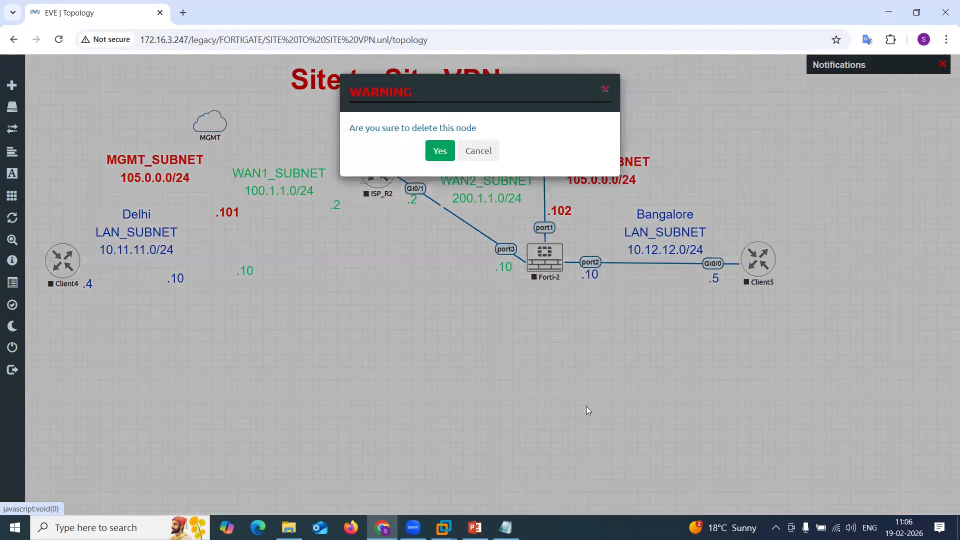
{"action": "left_click", "coordinate": [440, 135]}
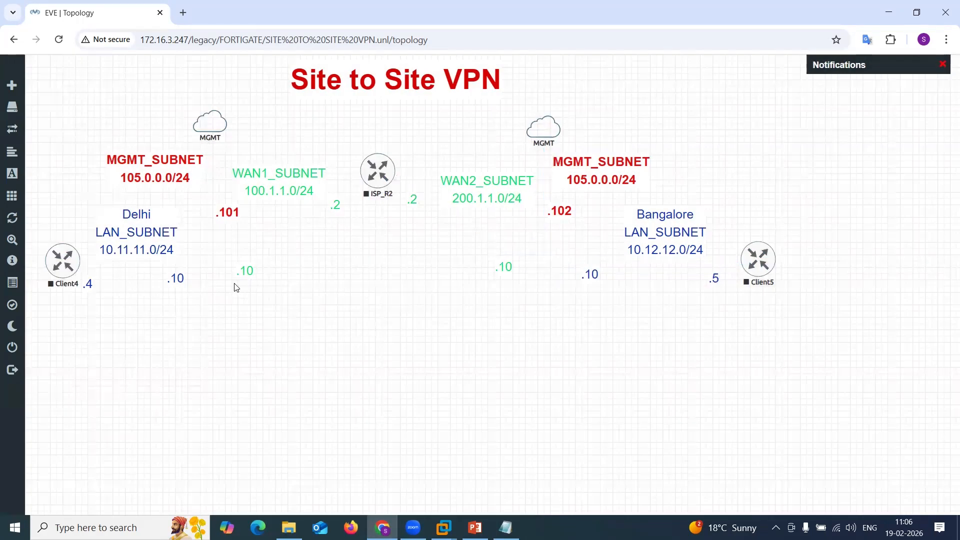
Add a new Fortinet FortiGate node on the canvas with image fortinet-FGT-v7.0.3build0237.
{"action": "right_click", "coordinate": [211, 351]}
{"action": "left_click", "coordinate": [246, 373]}
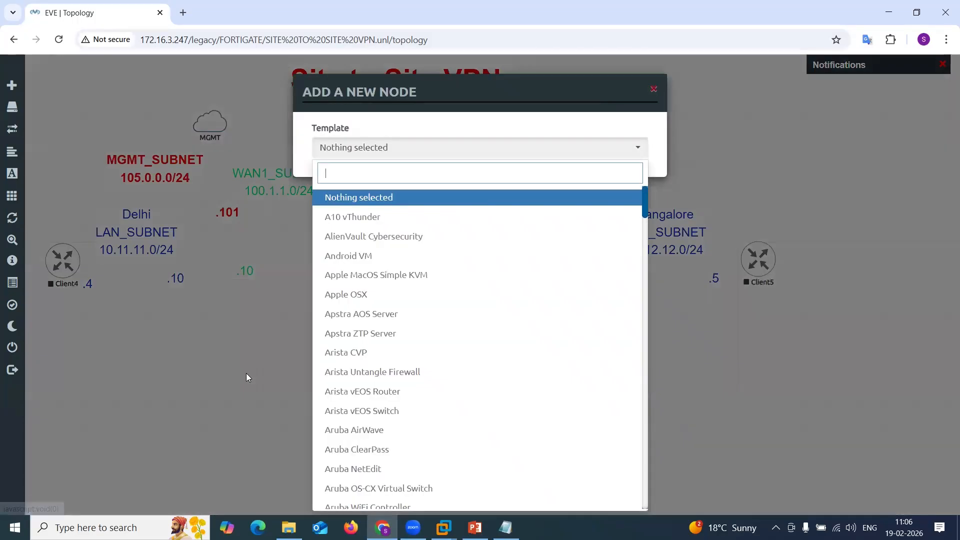
{"action": "type", "text": "for"}
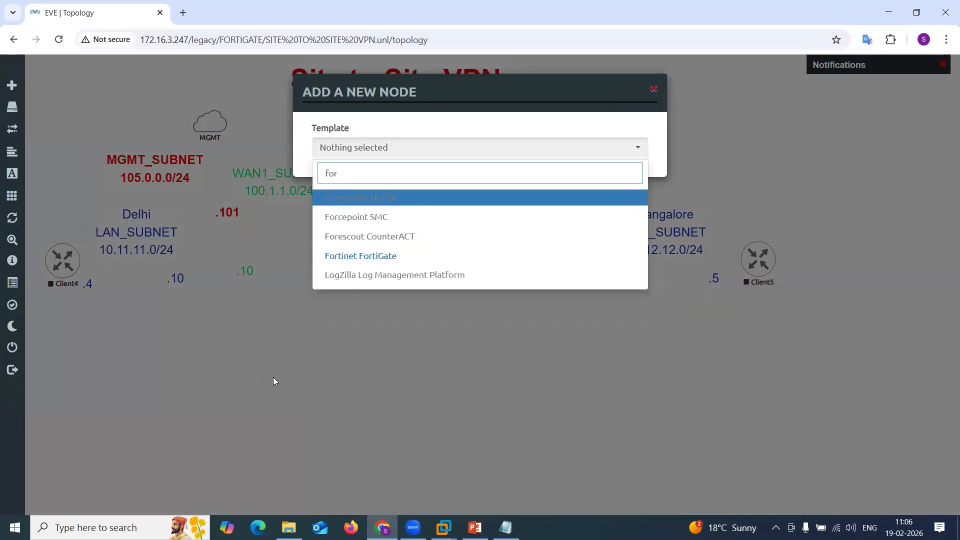
{"action": "left_click", "coordinate": [395, 256]}
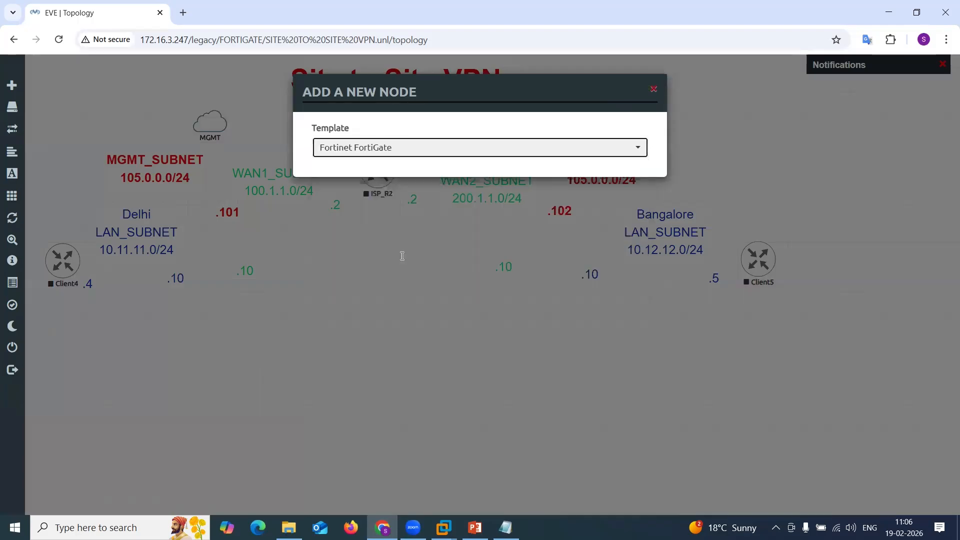
{"action": "left_click", "coordinate": [516, 205]}
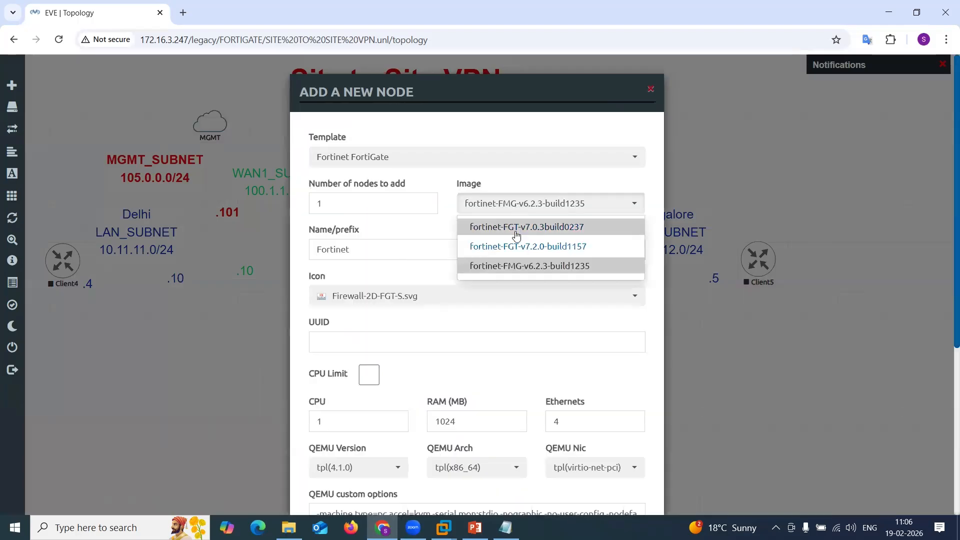
{"action": "left_click", "coordinate": [516, 228]}
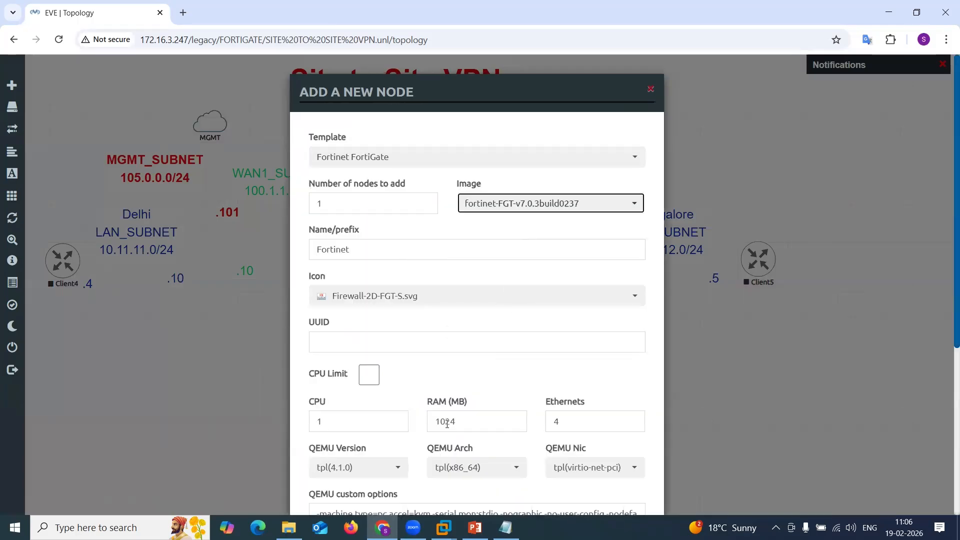
Set the new FortiGate node count to 2 with name prefix Forti- and save the nodes.
{"action": "left_click_drag", "start_coordinate": [332, 205], "coordinate": [297, 210]}
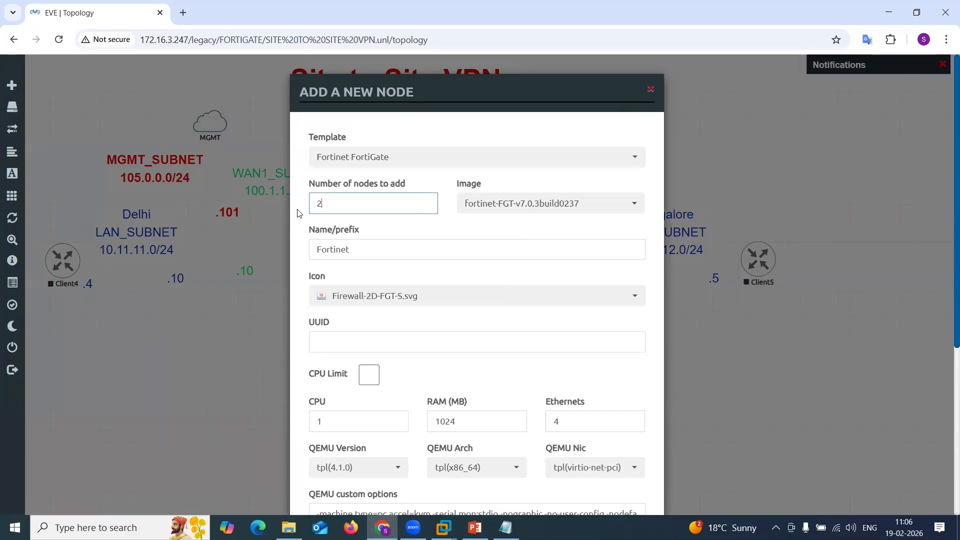
{"action": "left_click", "coordinate": [360, 245]}
{"action": "key", "text": "BackSpace"}
{"action": "key", "text": "BackSpace"}
{"action": "key", "text": "BackSpace"}
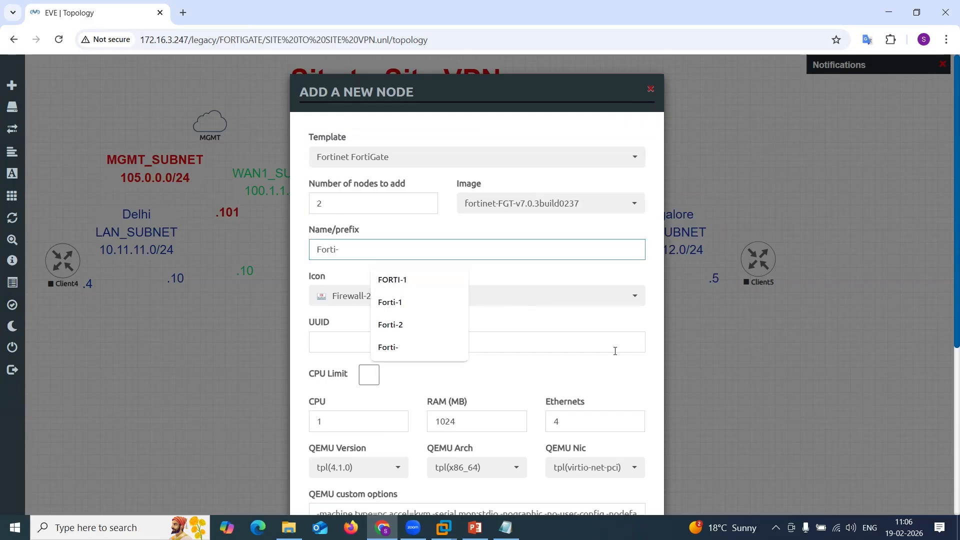
{"action": "left_click", "coordinate": [580, 373]}
{"action": "scroll", "coordinate": [581, 373], "scroll_direction": "down", "scroll_amount": 5}
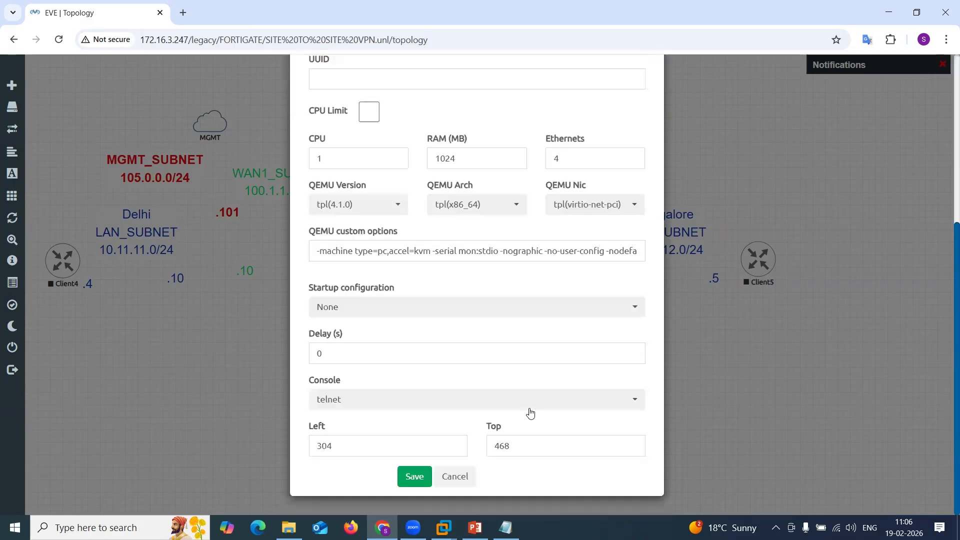
{"action": "left_click", "coordinate": [421, 478]}
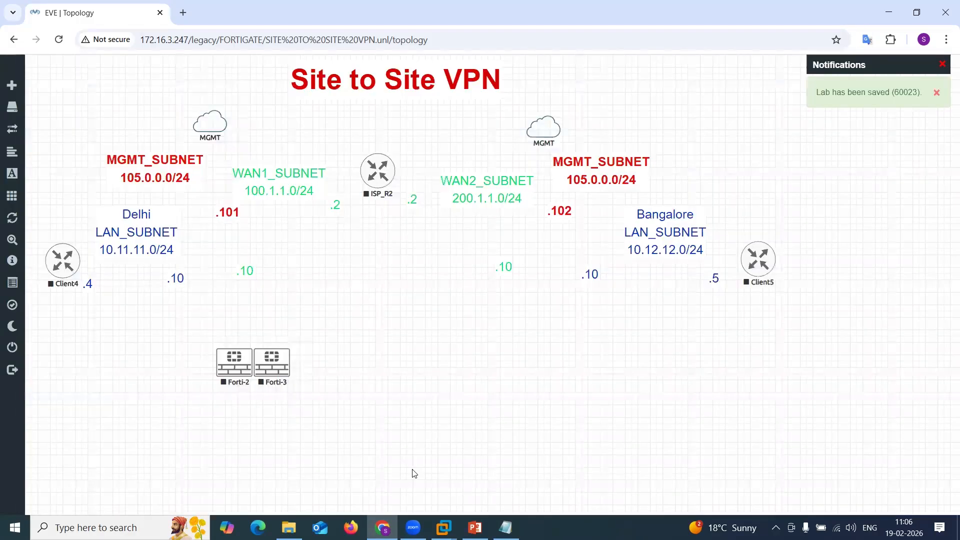
Move the two new firewalls to the Delhi .101 position and the Bangalore .102 position.
{"action": "left_click_drag", "start_coordinate": [238, 376], "coordinate": [228, 253]}
{"action": "left_click_drag", "start_coordinate": [273, 365], "coordinate": [557, 241]}
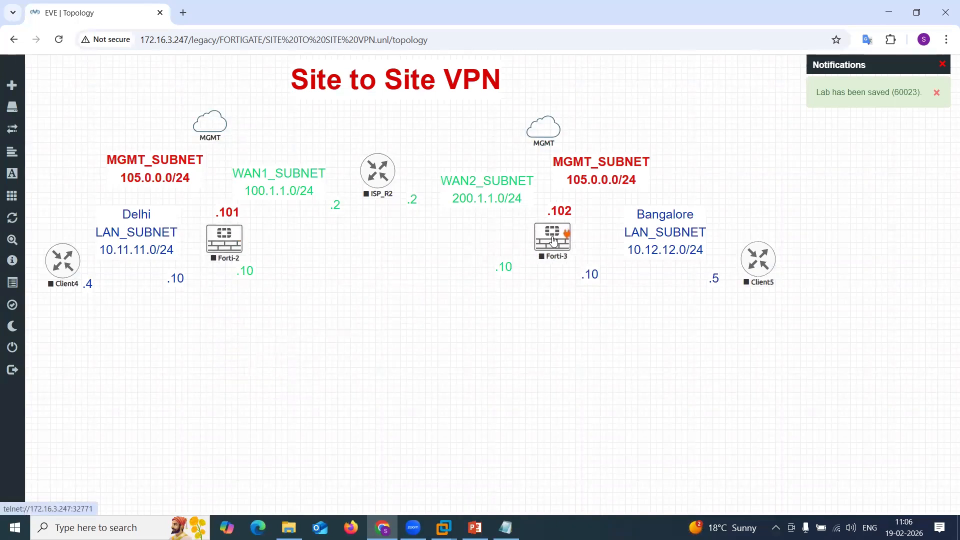
Edit the Delhi firewall node and rename it Forti-1.
{"action": "right_click", "coordinate": [230, 244]}
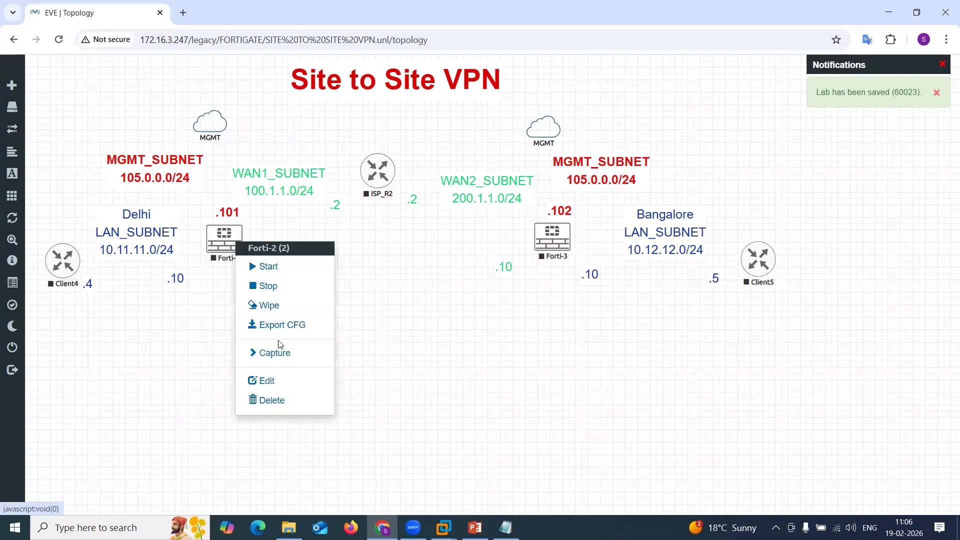
{"action": "left_click", "coordinate": [284, 376]}
{"action": "left_click", "coordinate": [379, 297]}
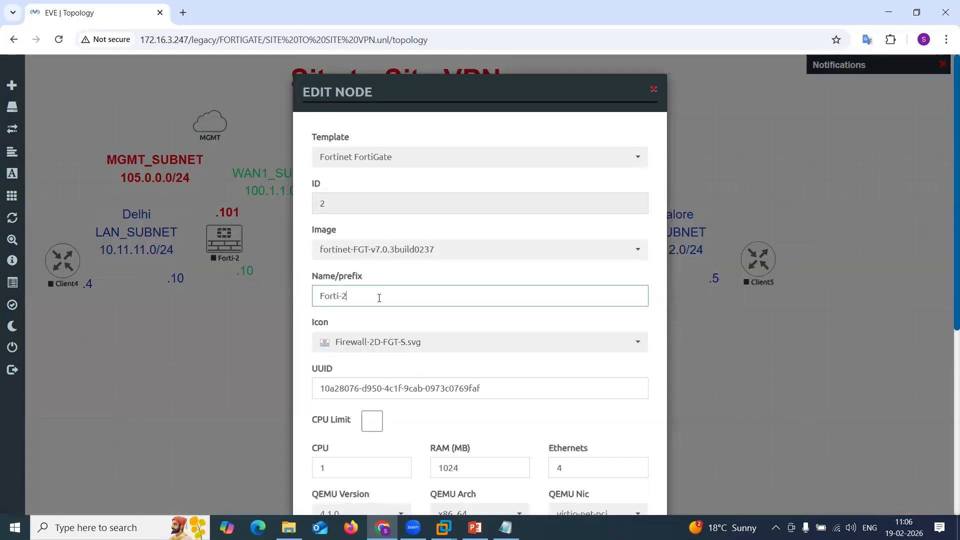
{"action": "key", "text": "BackSpace"}
{"action": "type", "text": "1"}
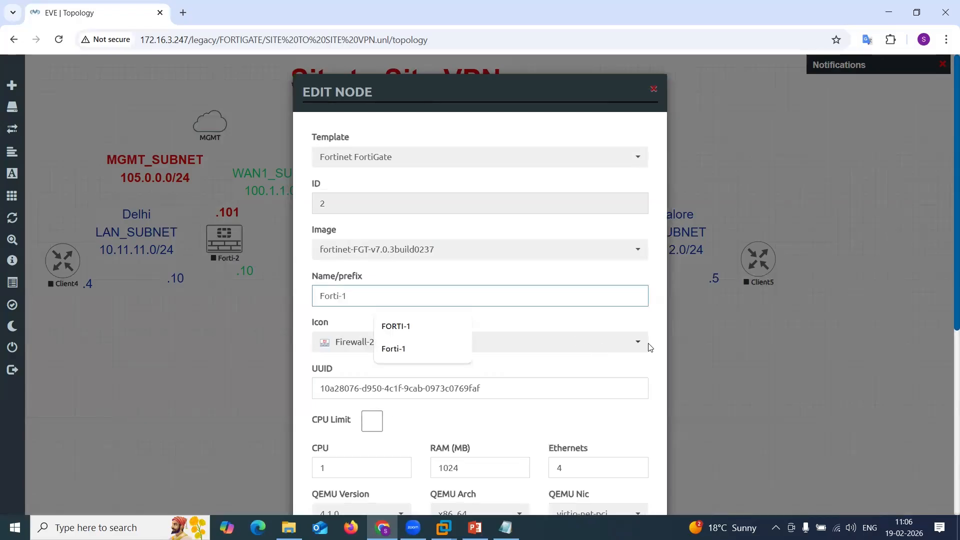
{"action": "left_click", "coordinate": [582, 378]}
{"action": "scroll", "coordinate": [583, 377], "scroll_direction": "down", "scroll_amount": 5}
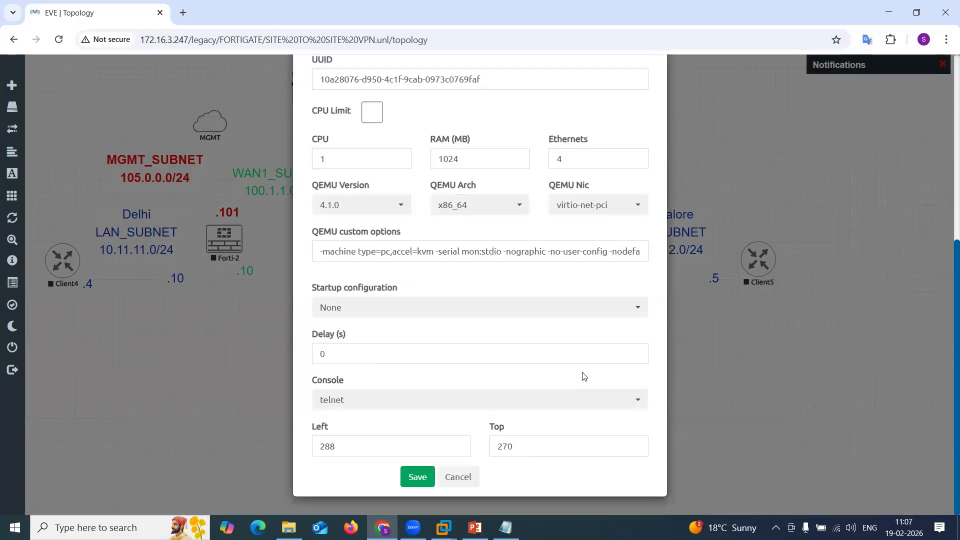
{"action": "left_click", "coordinate": [418, 477]}
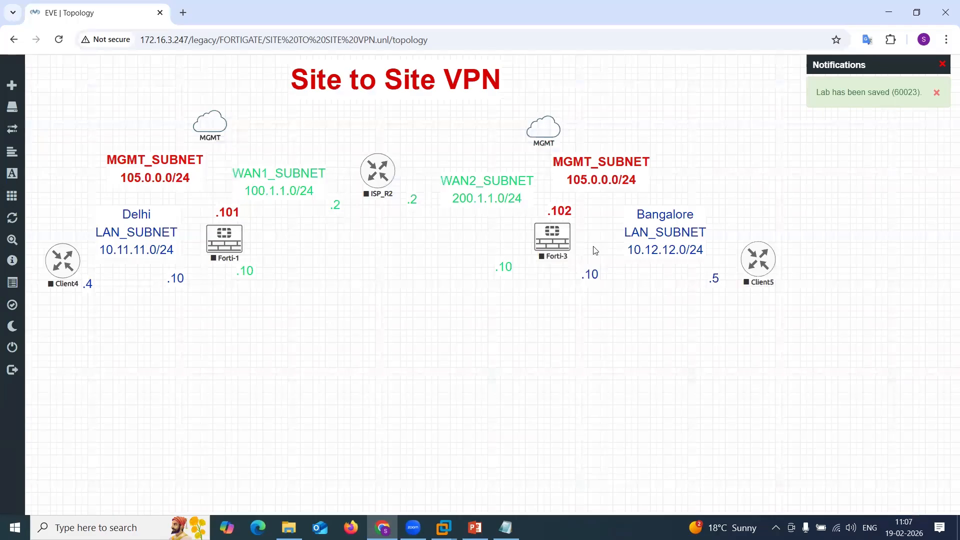
Edit the Bangalore firewall node and rename it Forti-2.
{"action": "right_click", "coordinate": [556, 238]}
{"action": "left_click", "coordinate": [595, 383]}
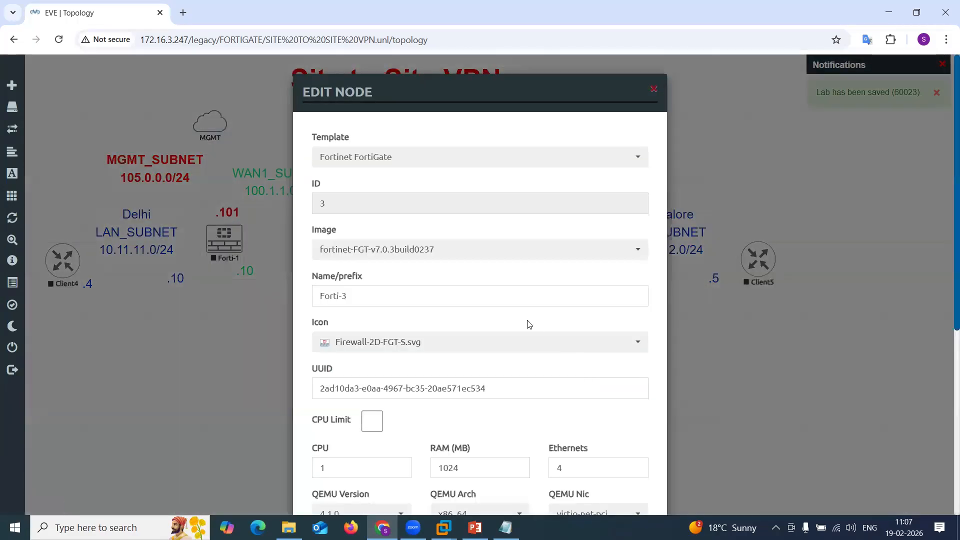
{"action": "key", "text": "BackSpace"}
{"action": "type", "text": "2"}
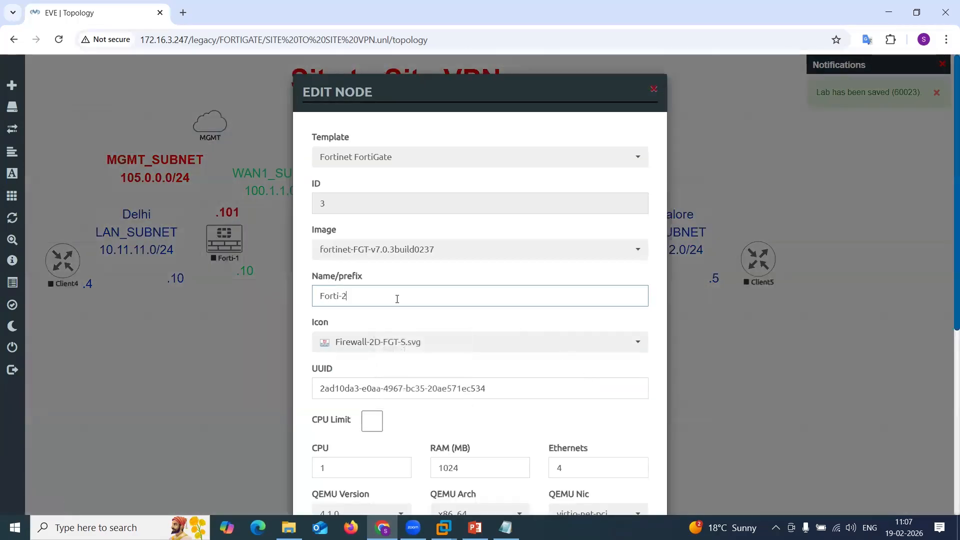
{"action": "scroll", "coordinate": [473, 328], "scroll_direction": "down", "scroll_amount": 5}
{"action": "left_click", "coordinate": [419, 475]}
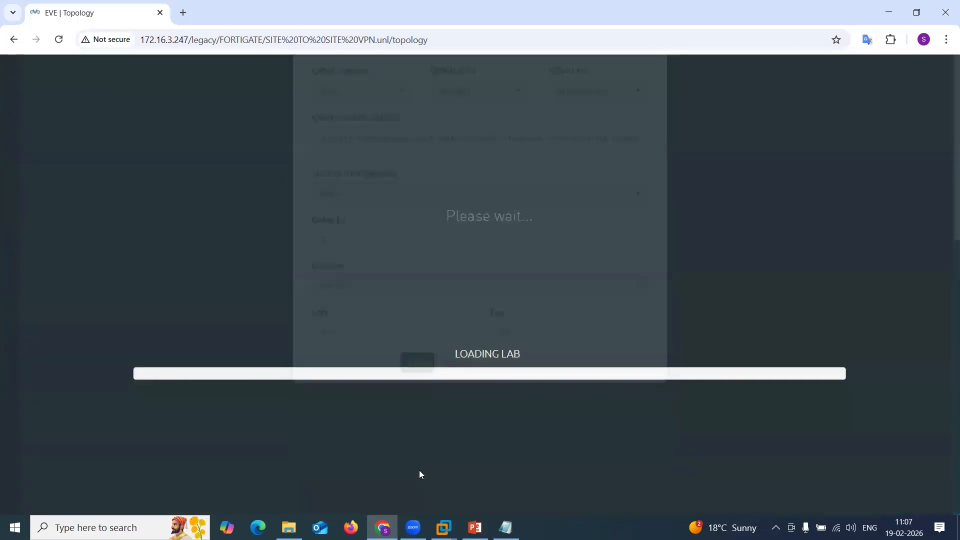
Connect Forti-1 port1 to the MGMT cloud, port2 to Client4 Gi0/0 and port3 to ISP_R2 Gi0/0.
{"action": "left_click_drag", "start_coordinate": [238, 231], "coordinate": [210, 124]}
{"action": "left_click", "coordinate": [506, 345]}
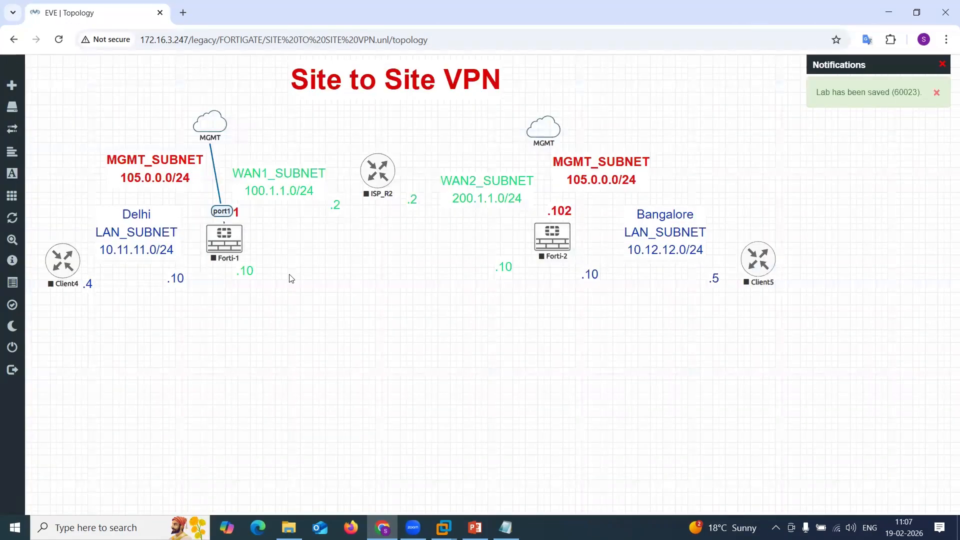
{"action": "left_click_drag", "start_coordinate": [223, 245], "coordinate": [74, 262]}
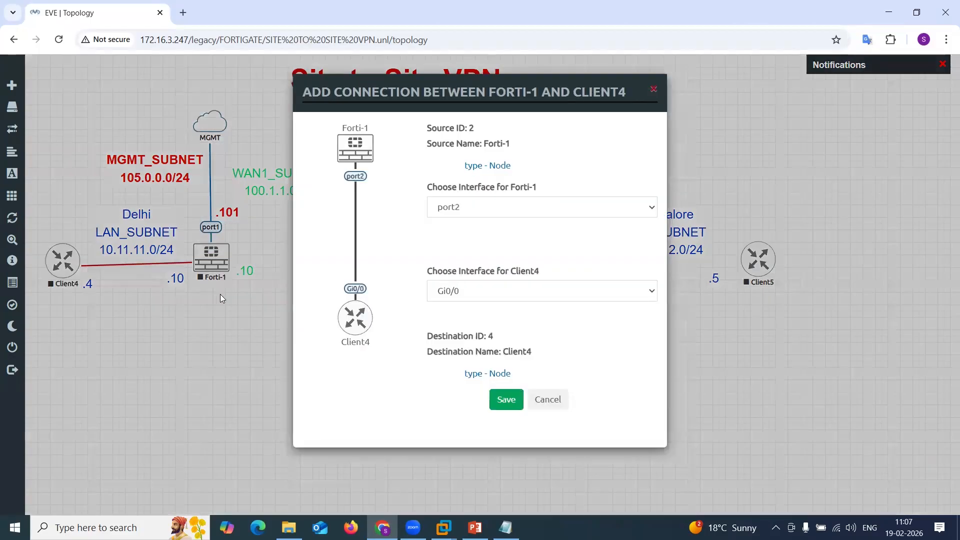
{"action": "left_click", "coordinate": [506, 399]}
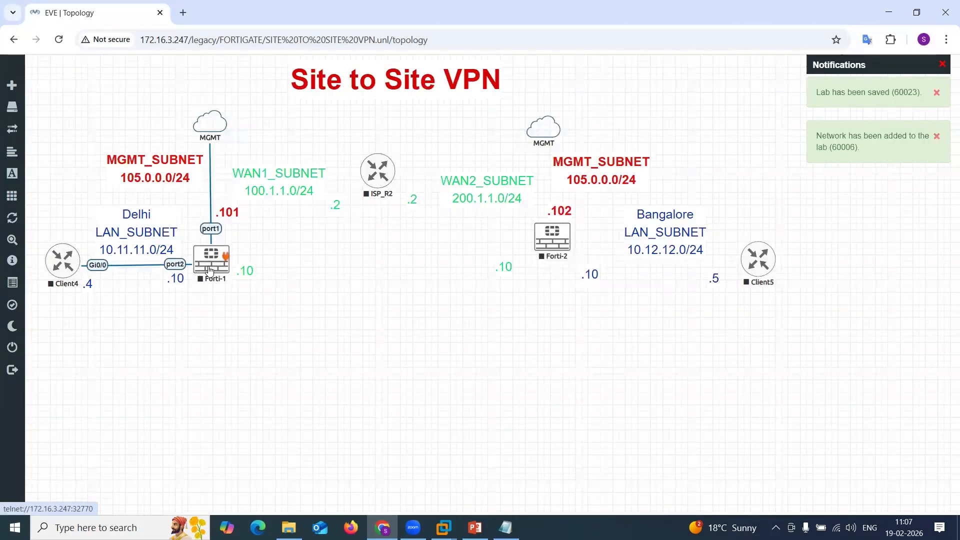
{"action": "left_click_drag", "start_coordinate": [225, 256], "coordinate": [369, 175]}
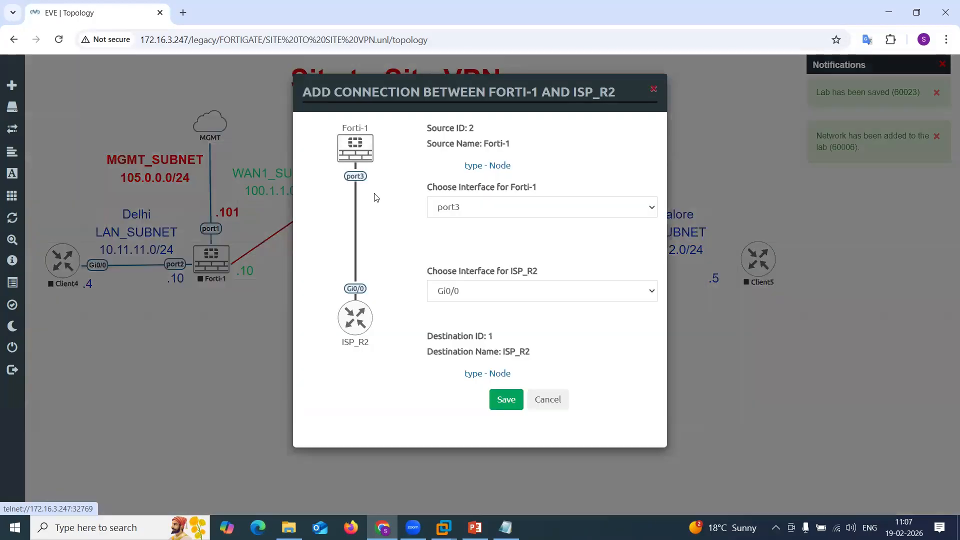
{"action": "left_click", "coordinate": [499, 393]}
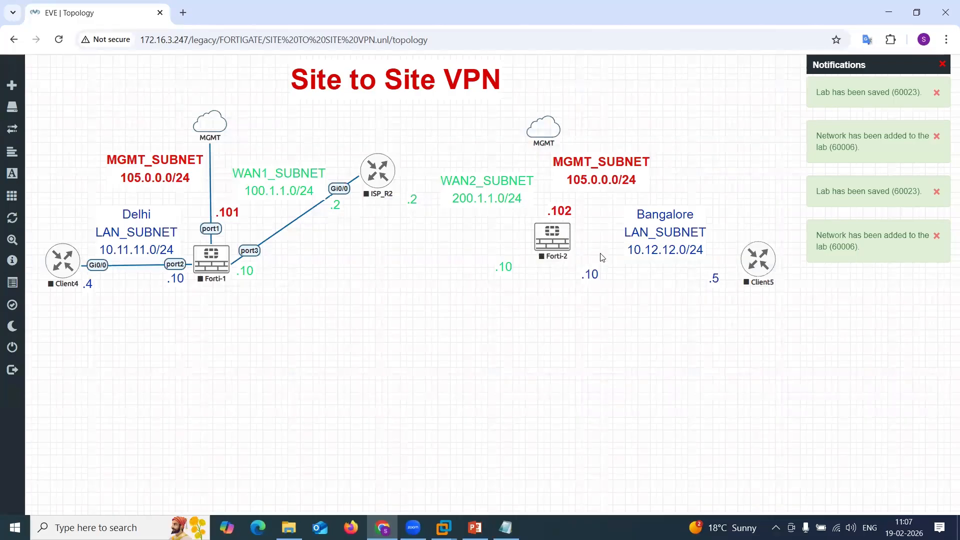
Connect Forti-2 port1 to the MGMT cloud, port2 to Client5 Gi0/0 and port3 to ISP_R2 Gi0/1.
{"action": "left_click_drag", "start_coordinate": [568, 233], "coordinate": [544, 127]}
{"action": "left_click", "coordinate": [506, 344]}
{"action": "left_click_drag", "start_coordinate": [557, 245], "coordinate": [756, 260]}
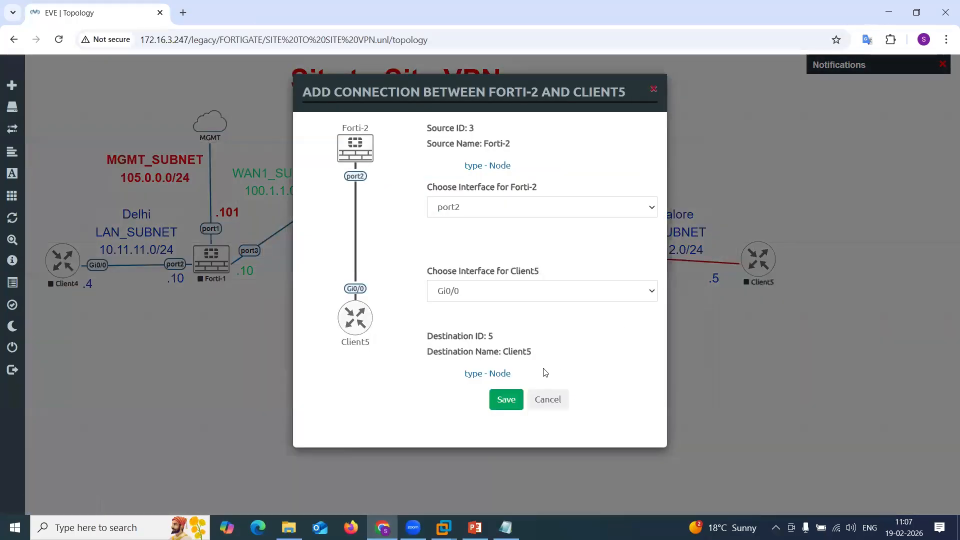
{"action": "left_click", "coordinate": [506, 399]}
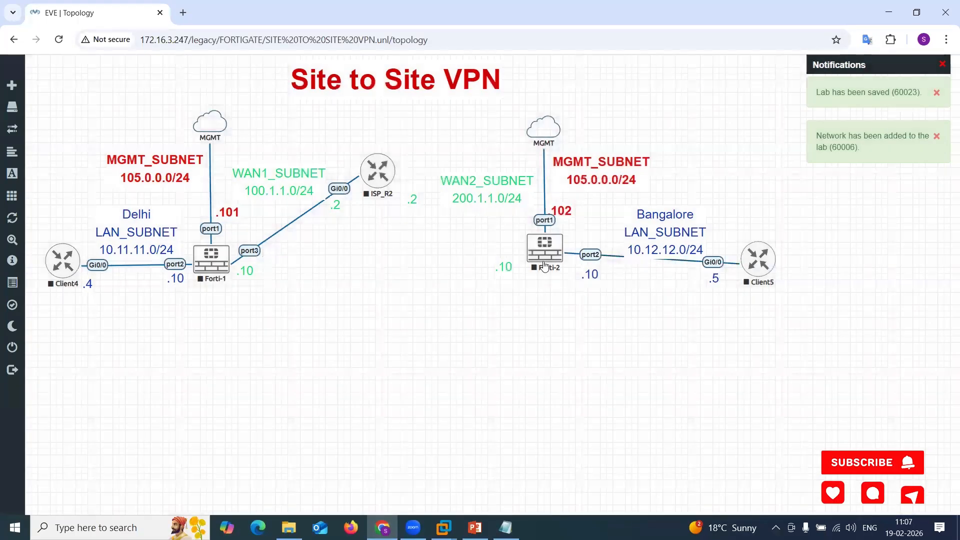
{"action": "left_click_drag", "start_coordinate": [545, 267], "coordinate": [378, 169]}
{"action": "left_click", "coordinate": [499, 395]}
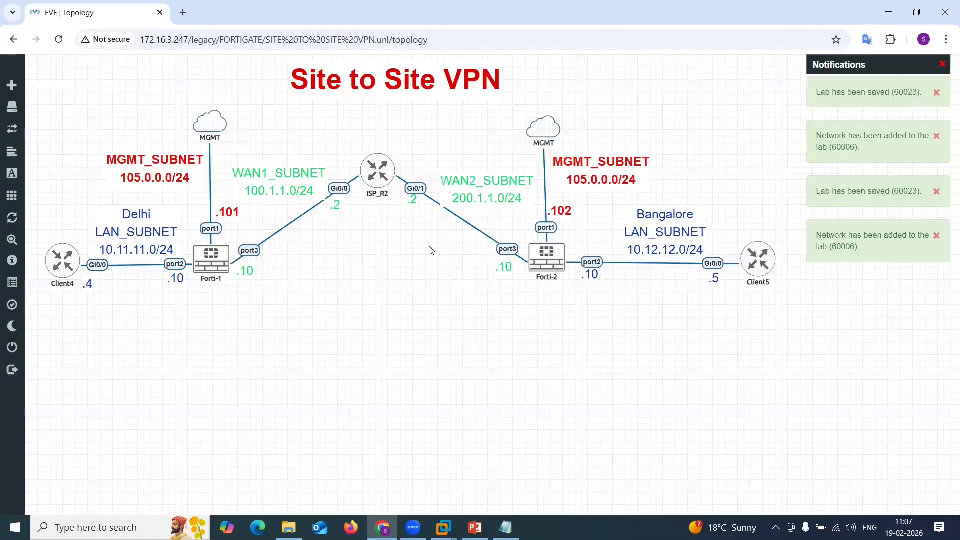
{"action": "left_click_drag", "start_coordinate": [388, 181], "coordinate": [393, 179]}
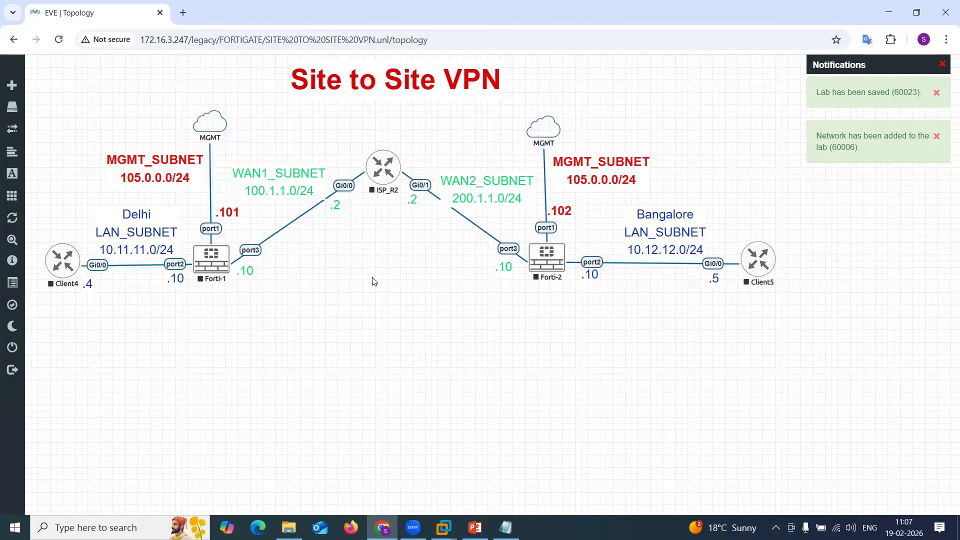
{"action": "left_click", "coordinate": [19, 200]}
{"action": "left_click", "coordinate": [52, 211]}
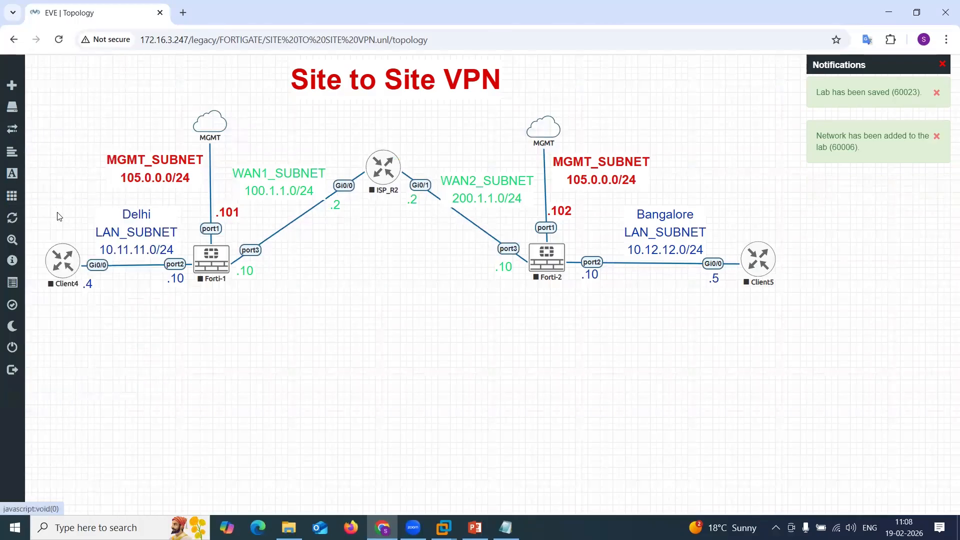
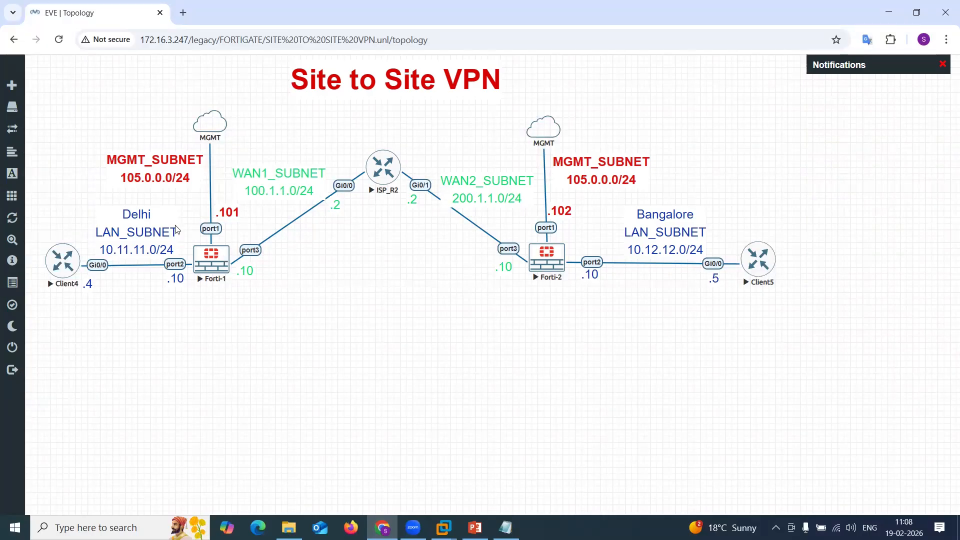
Open the Client4 console and minimize its window.
{"action": "left_click", "coordinate": [63, 280]}
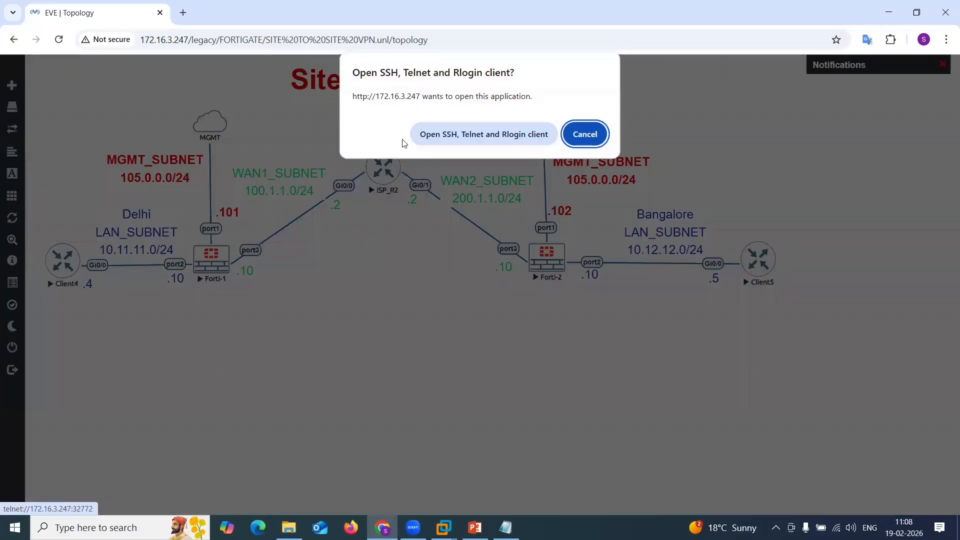
{"action": "left_click", "coordinate": [447, 130]}
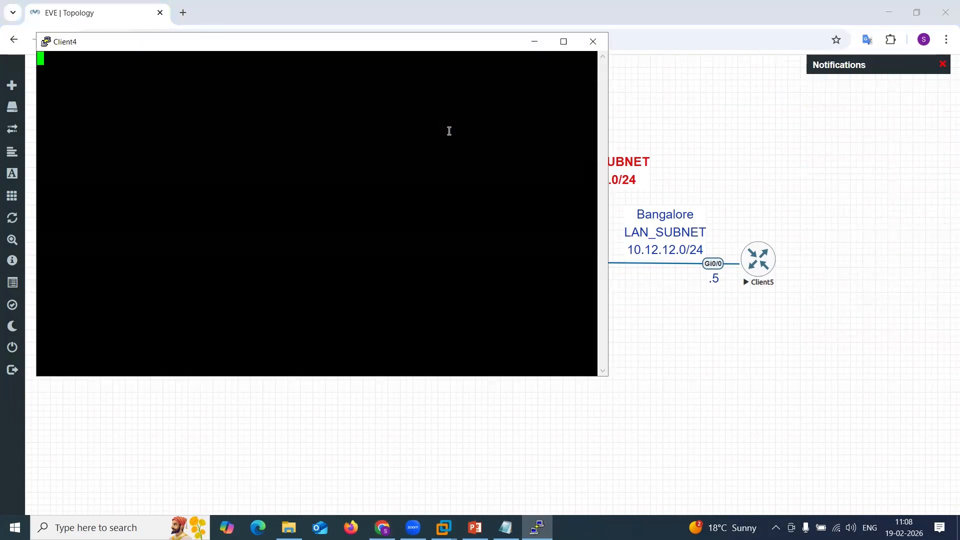
{"action": "left_click", "coordinate": [530, 45]}
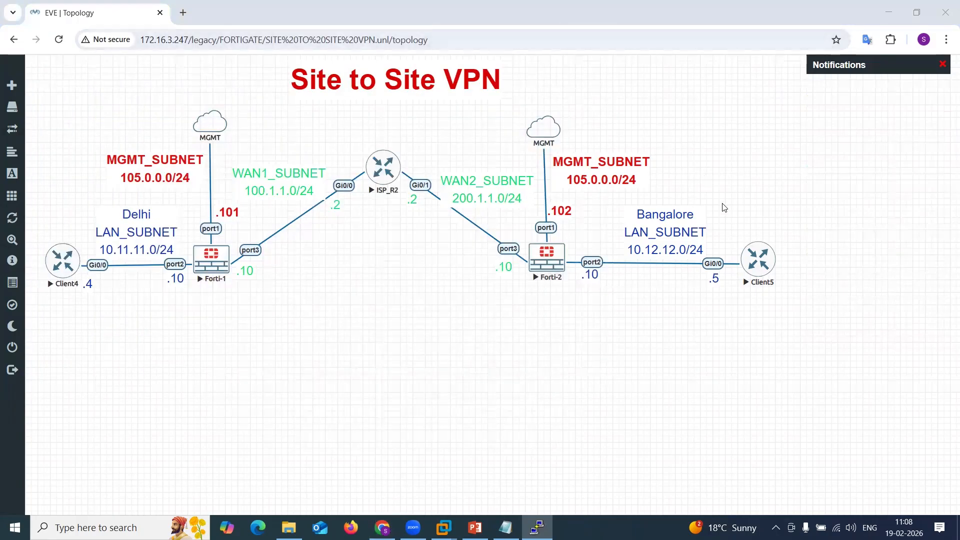
Open the Client5 console and minimize its window.
{"action": "left_click", "coordinate": [759, 259]}
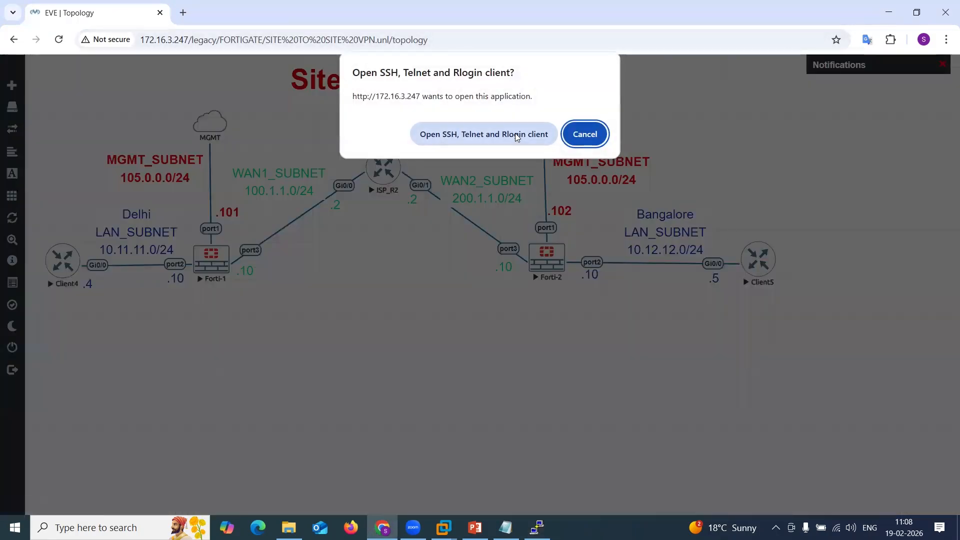
{"action": "left_click", "coordinate": [516, 136]}
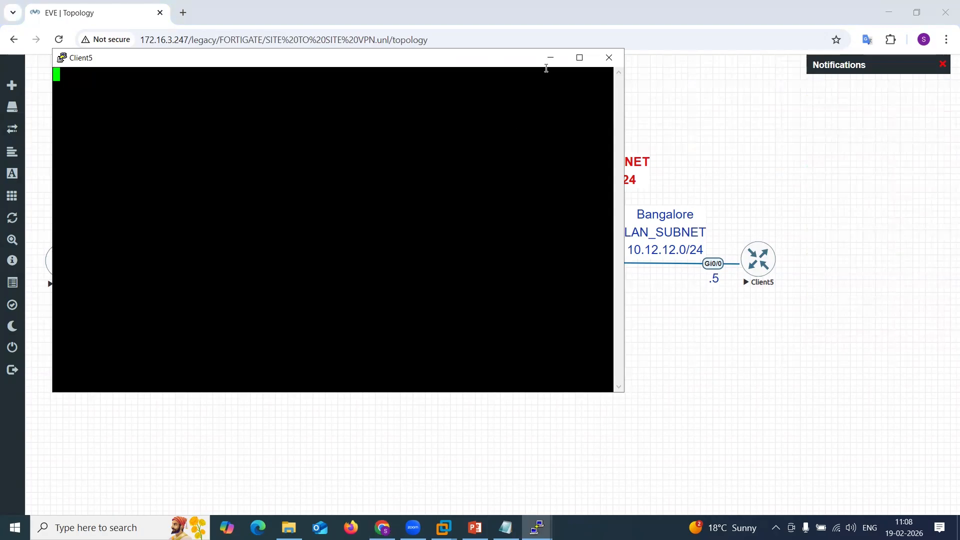
{"action": "left_click", "coordinate": [551, 58]}
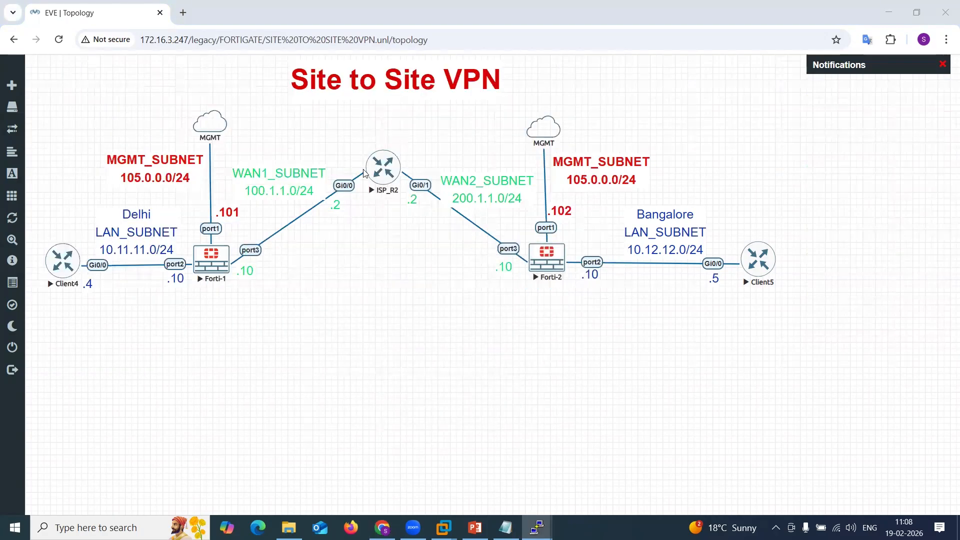
Open the ISP_R2 console and minimize its window.
{"action": "left_click", "coordinate": [383, 172]}
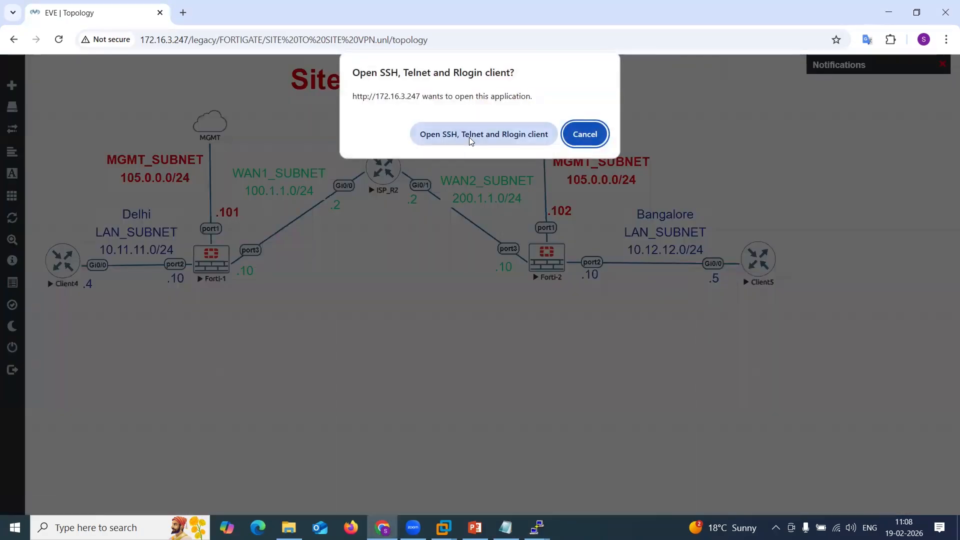
{"action": "left_click", "coordinate": [469, 136]}
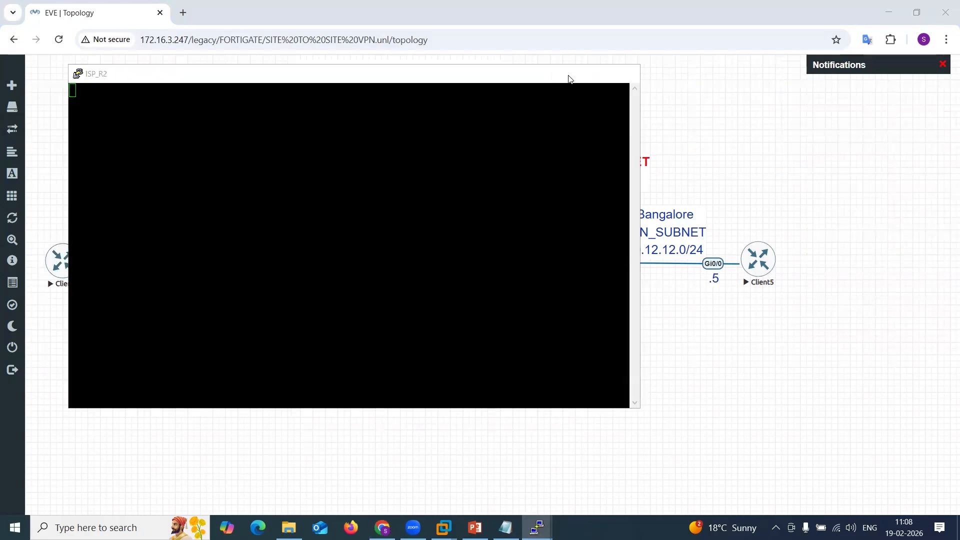
{"action": "left_click", "coordinate": [567, 75]}
Open the Forti-1 console, log in as admin and set a new admin password when forced.
{"action": "left_click_drag", "start_coordinate": [221, 271], "coordinate": [224, 272]}
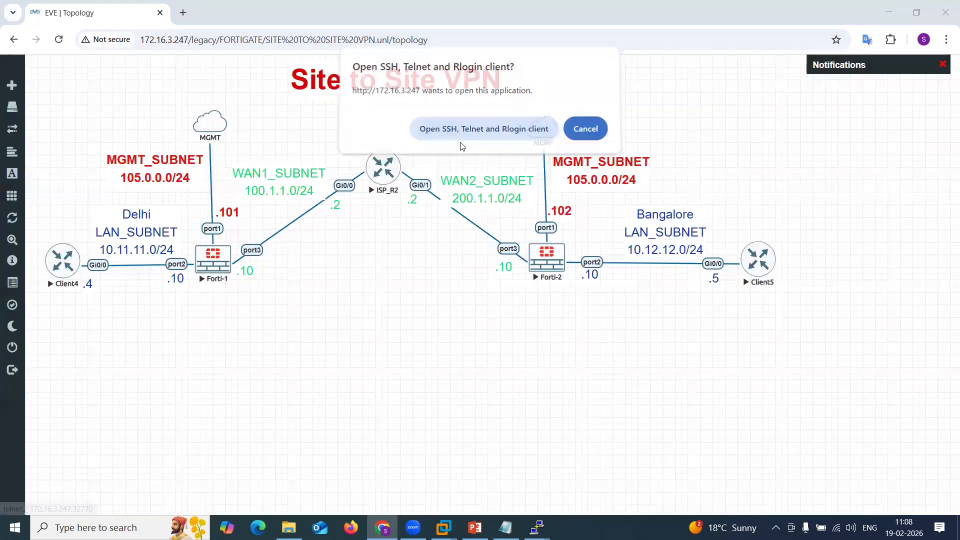
{"action": "left_click", "coordinate": [460, 141]}
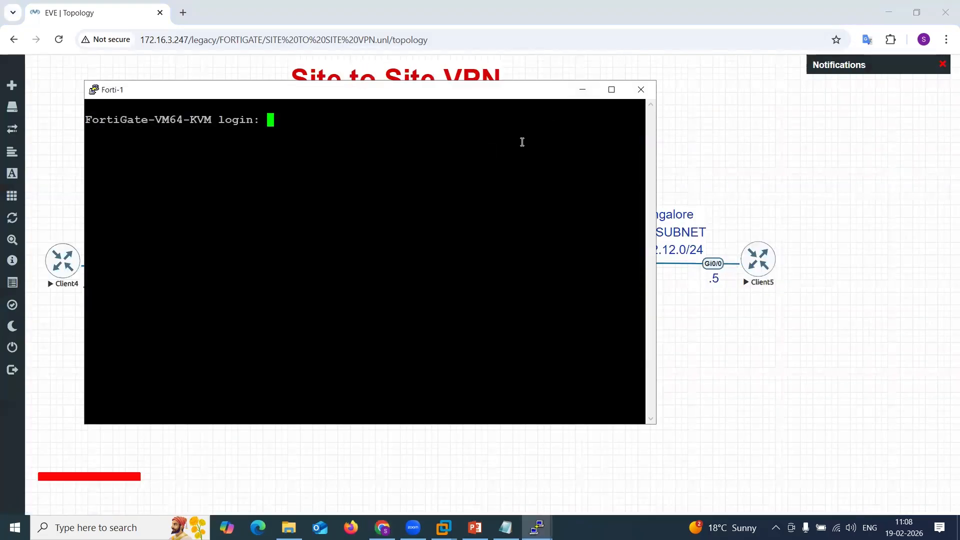
{"action": "type", "text": "admin"}
{"action": "key", "text": "Return"}
{"action": "key", "text": "Return"}
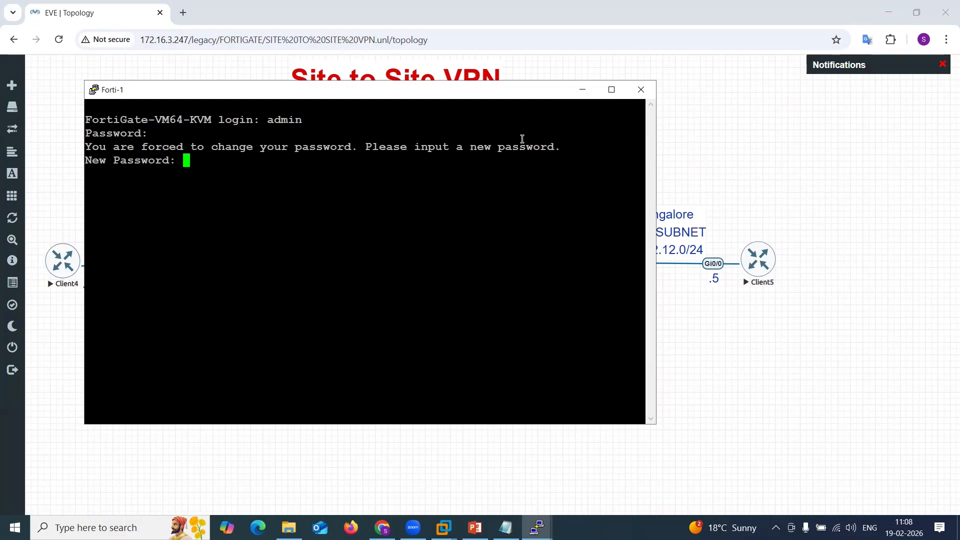
{"action": "key", "text": "Return"}
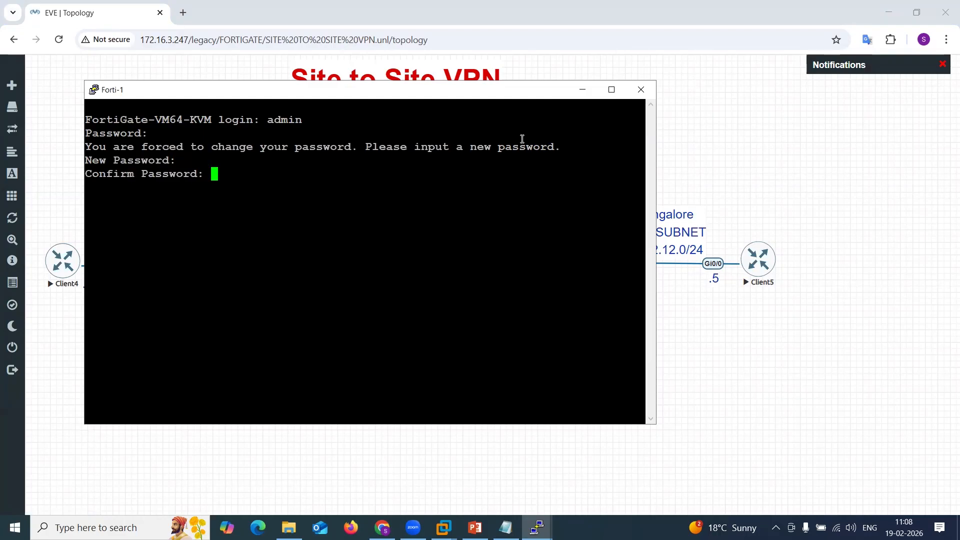
{"action": "key", "text": "Return"}
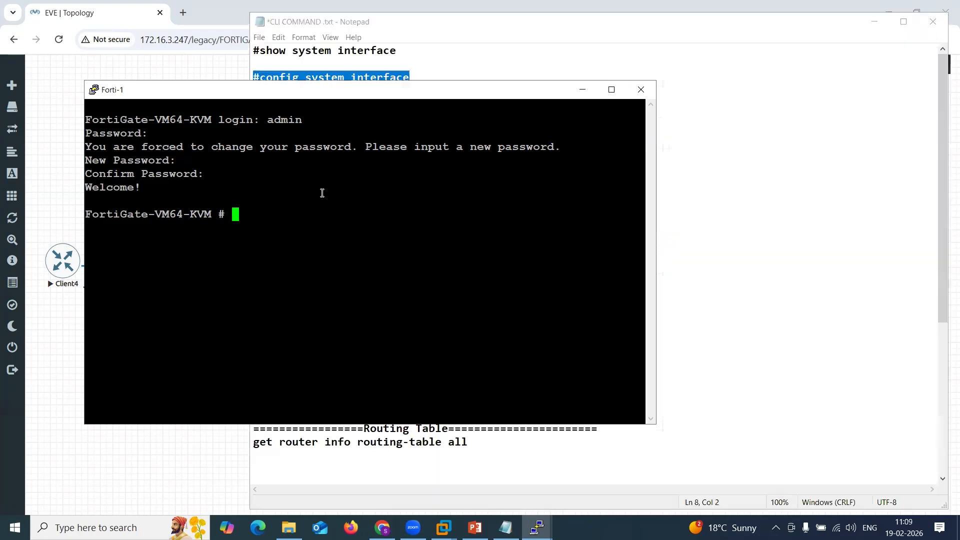
On Forti-1, configure port1 as static 105.0.0.101 255.255.255.0 allowing http, https, ping and ssh, then end.
{"action": "right_click", "coordinate": [325, 197]}
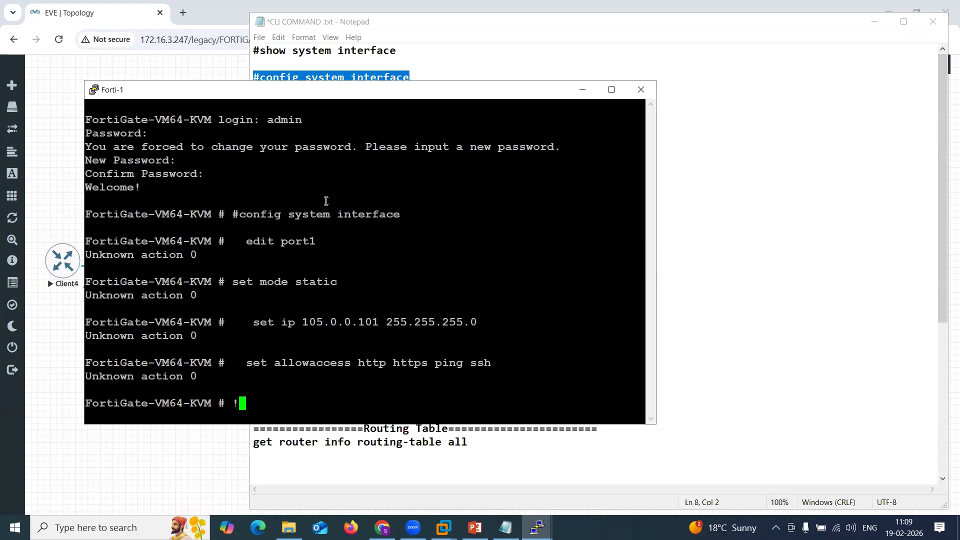
{"action": "left_click", "coordinate": [452, 448]}
{"action": "left_click_drag", "start_coordinate": [263, 77], "coordinate": [330, 150]}
{"action": "key", "text": "super+c"}
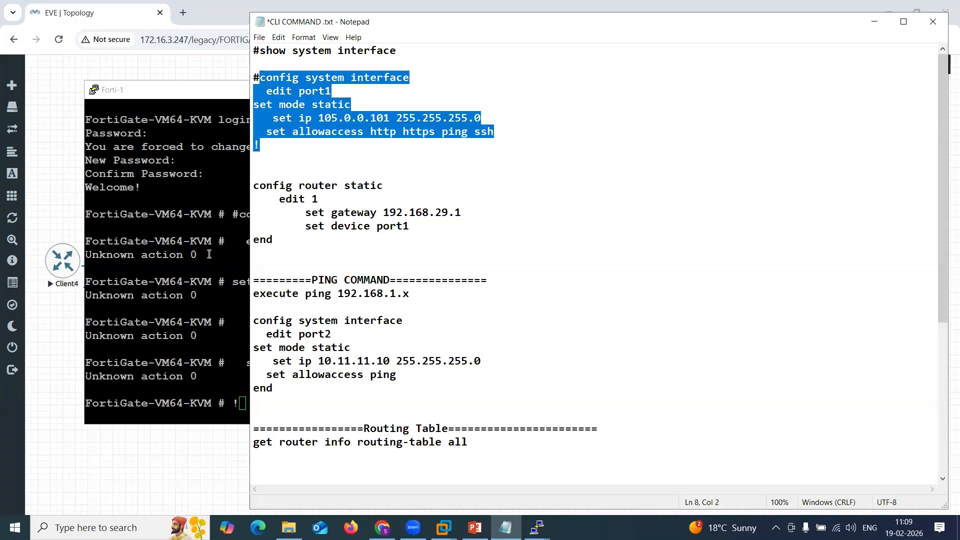
{"action": "left_click", "coordinate": [194, 269]}
{"action": "key", "text": "Return"}
{"action": "key", "text": "Return"}
{"action": "right_click", "coordinate": [196, 269]}
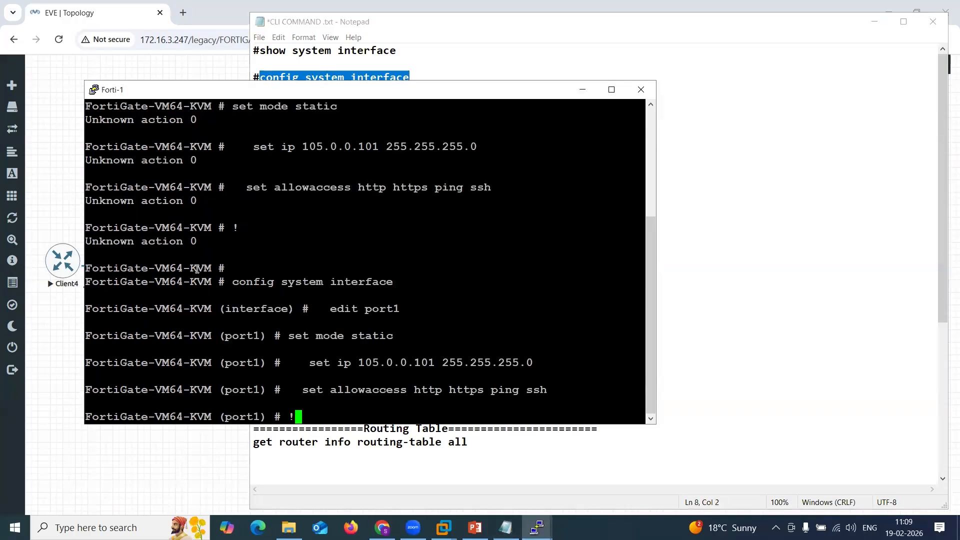
{"action": "key", "text": "Return"}
{"action": "key", "text": "Return"}
{"action": "key", "text": "Return"}
{"action": "key", "text": "Return"}
{"action": "key", "text": "Return"}
{"action": "type", "text": "end"}
{"action": "key", "text": "Return"}
{"action": "key", "text": "Return"}
{"action": "key", "text": "Return"}
{"action": "type", "text": "w"}
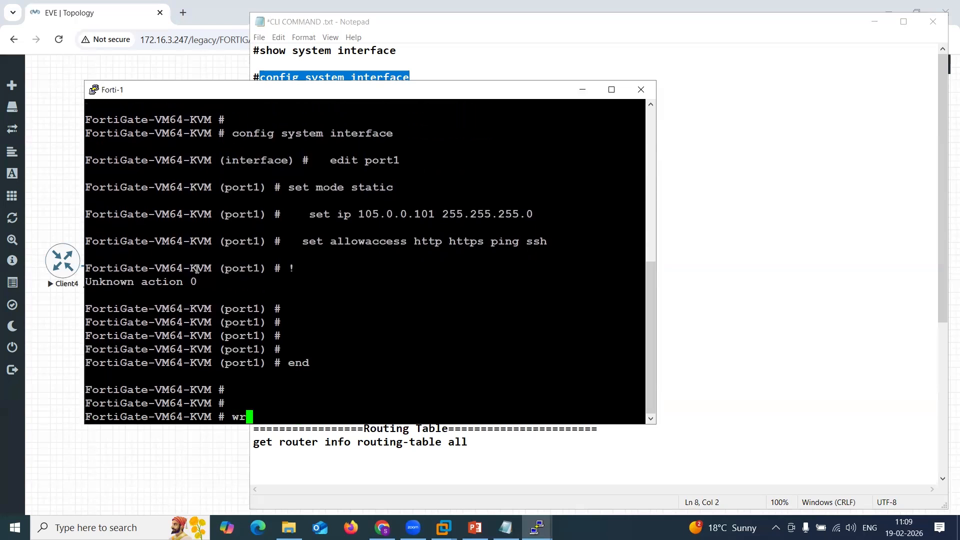
{"action": "key", "text": "BackSpace"}
Minimize Forti-1 and copy the port1 configuration block with IP 105.0.0.102 from the notes file.
{"action": "left_click", "coordinate": [582, 90]}
{"action": "left_click", "coordinate": [385, 119]}
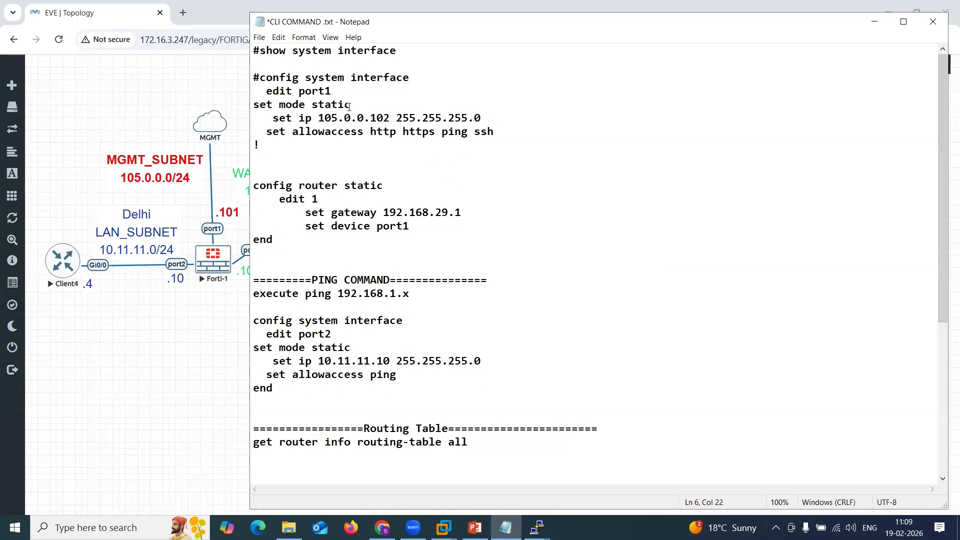
{"action": "left_click_drag", "start_coordinate": [262, 77], "coordinate": [401, 171]}
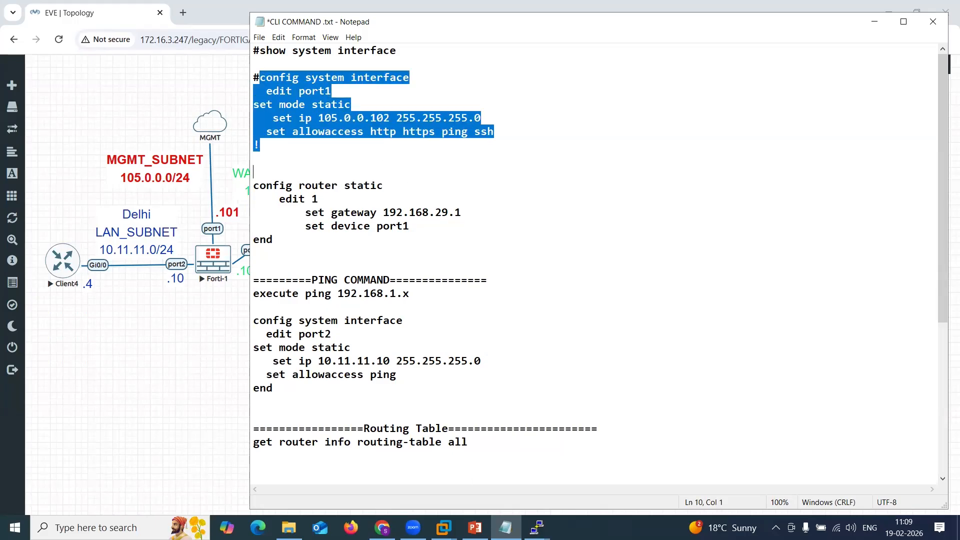
{"action": "left_click", "coordinate": [537, 527]}
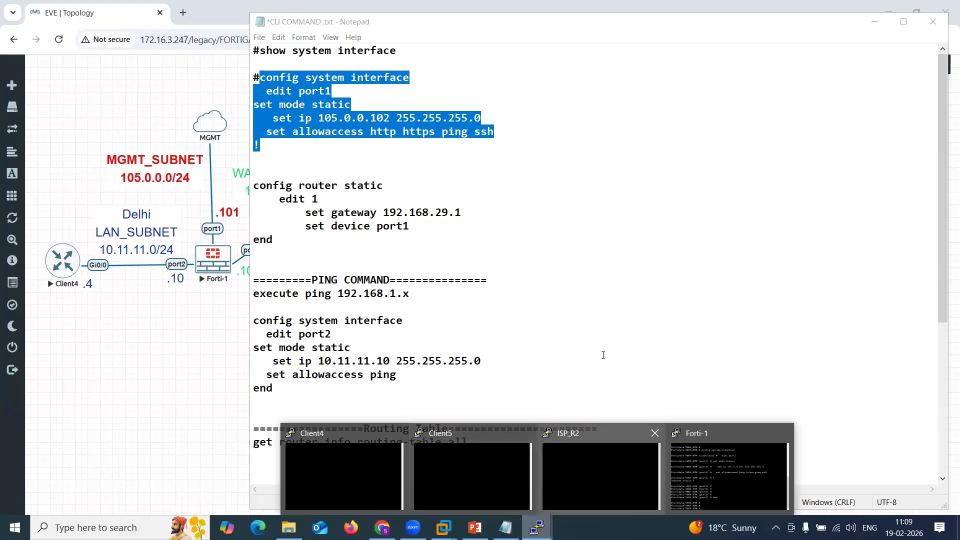
{"action": "left_click", "coordinate": [152, 374]}
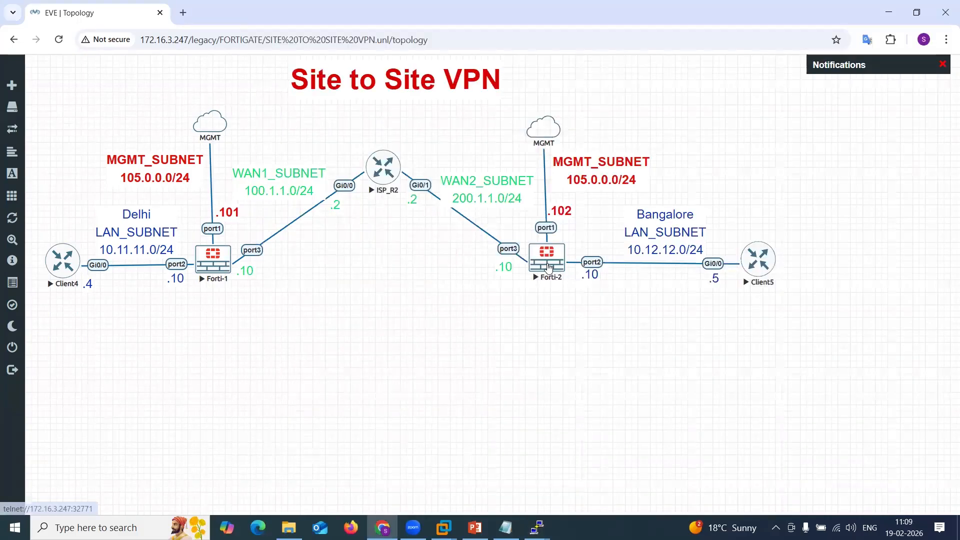
Open the Forti-2 console, log in as admin and set a new admin password when forced.
{"action": "left_click", "coordinate": [547, 257]}
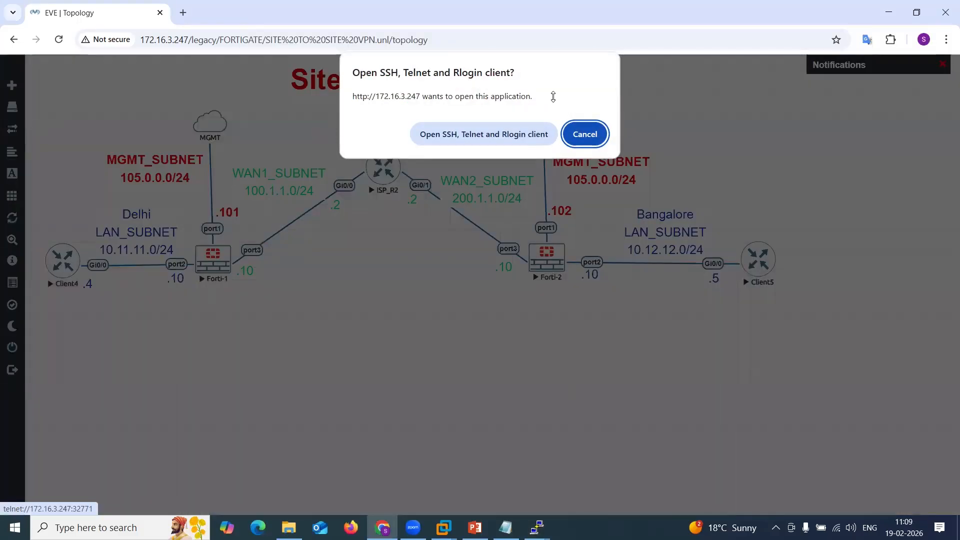
{"action": "key", "text": "shift+Tab"}
{"action": "key", "text": "Return"}
{"action": "type", "text": "admin"}
{"action": "key", "text": "Return"}
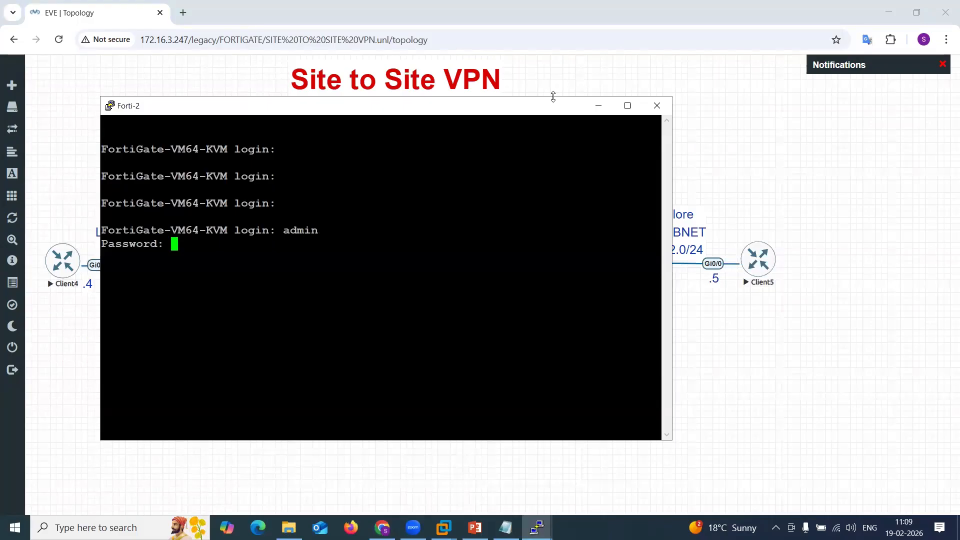
{"action": "key", "text": "Return"}
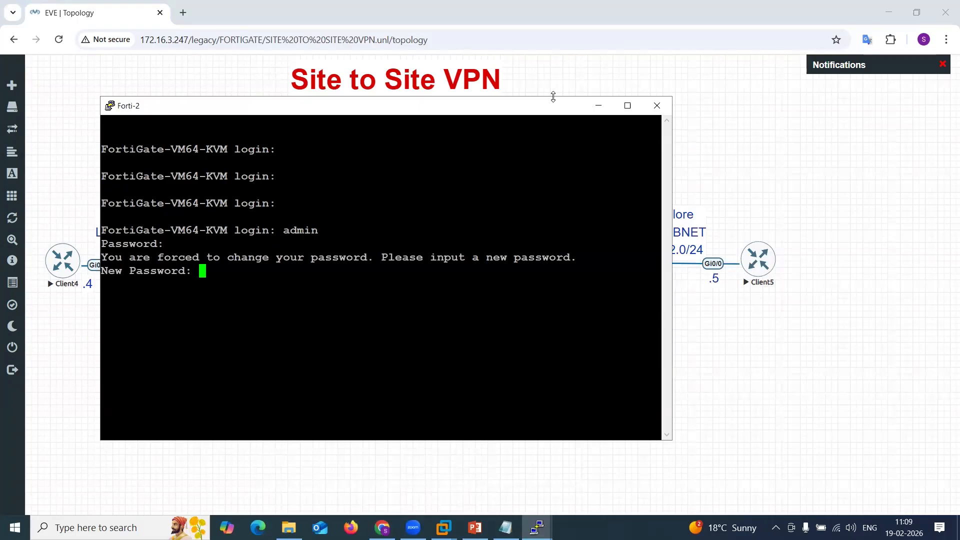
{"action": "key", "text": "Return"}
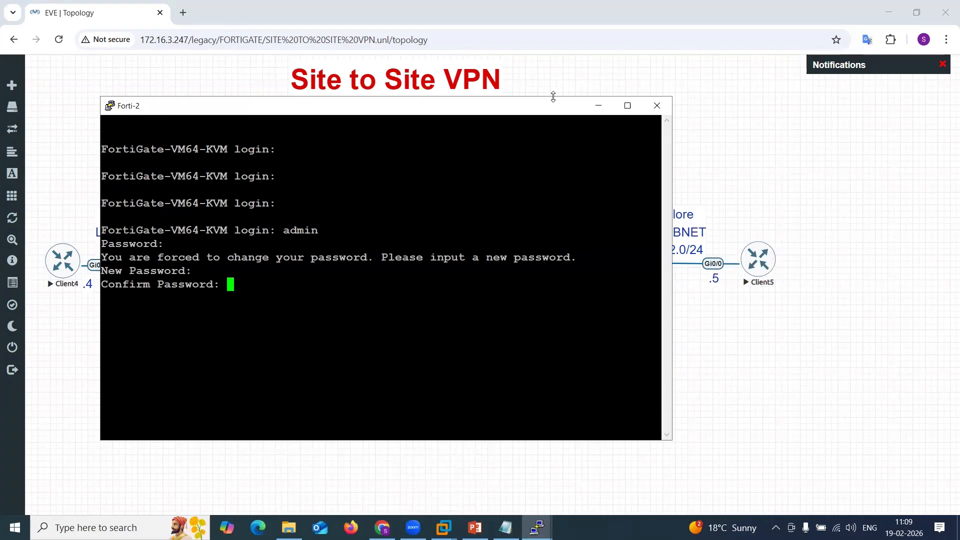
{"action": "key", "text": "Return"}
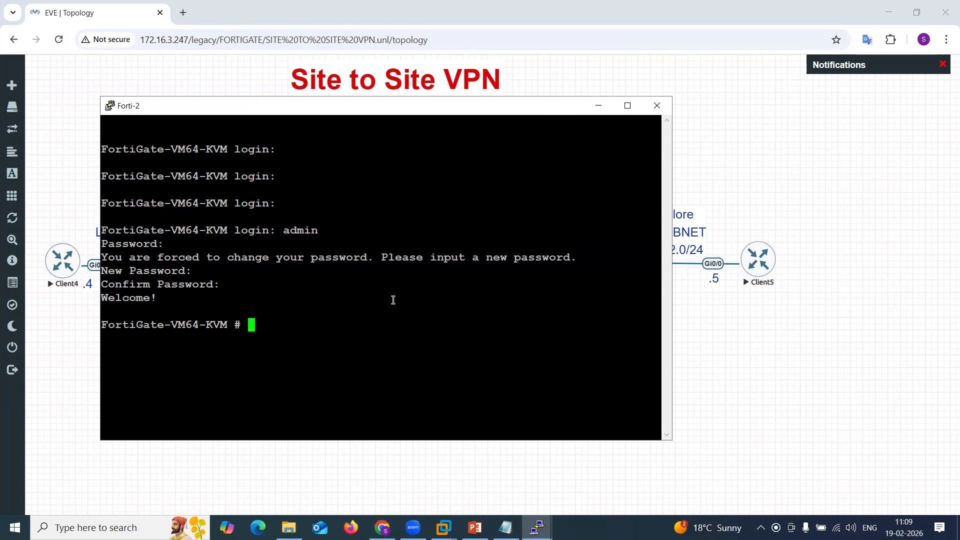
On Forti-2, configure port1 as static 105.0.0.102 255.255.255.0 allowing http, https, ping and ssh, then end.
{"action": "right_click", "coordinate": [393, 300]}
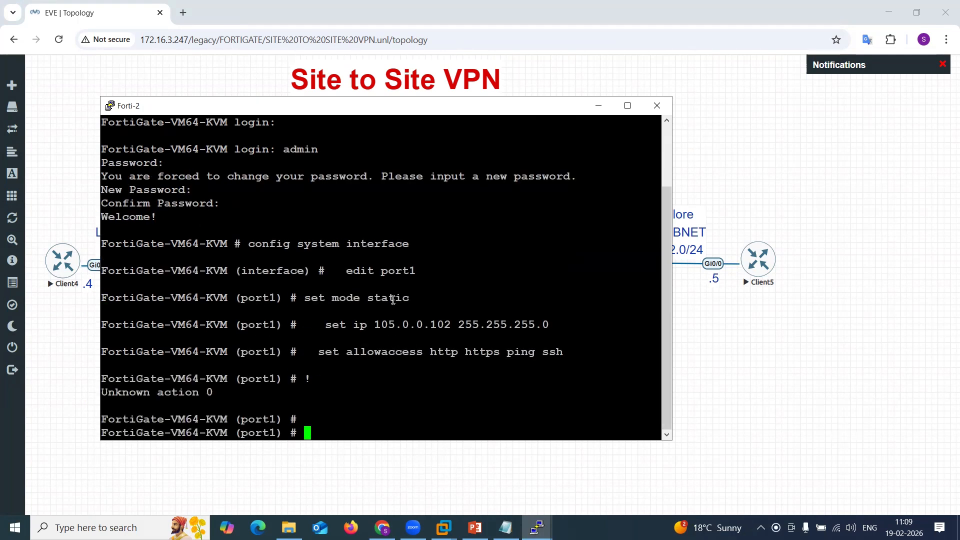
{"action": "key", "text": "Return"}
{"action": "key", "text": "Return"}
{"action": "key", "text": "Return"}
{"action": "key", "text": "Return"}
{"action": "type", "text": "end"}
{"action": "key", "text": "Return"}
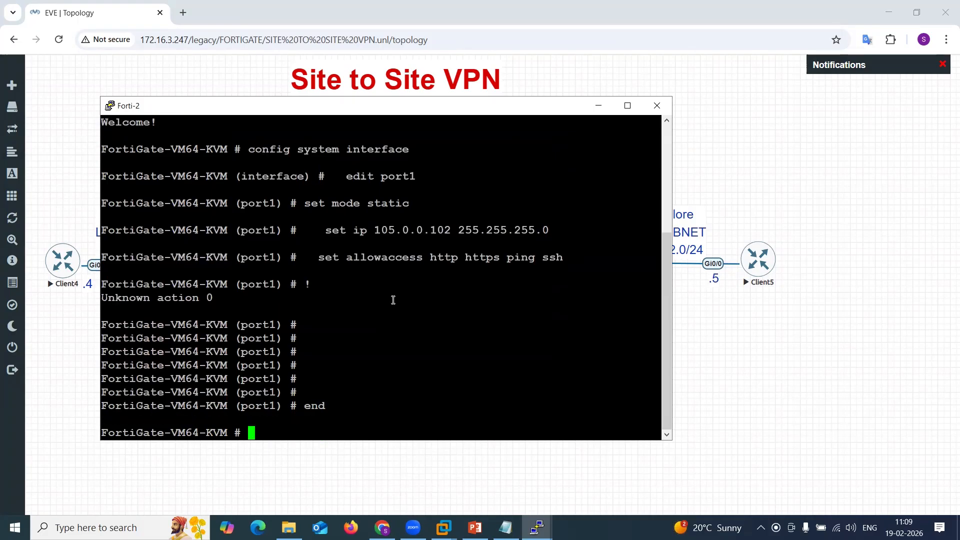
{"action": "key", "text": "Return"}
{"action": "key", "text": "Return"}
{"action": "key", "text": "Return"}
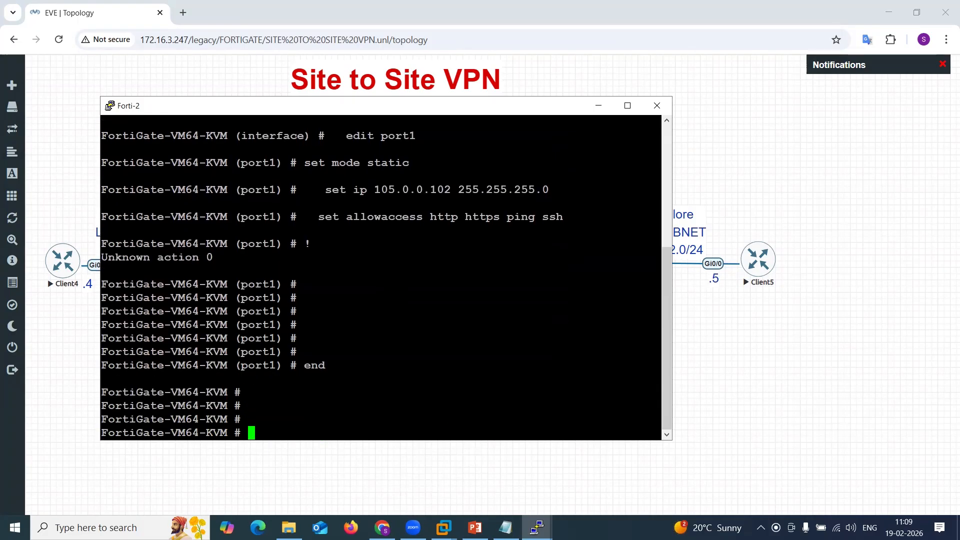
Open Command Prompt and ping Forti-1's management address 105.0.0.101.
{"action": "key", "text": "super+s"}
{"action": "type", "text": "cmd"}
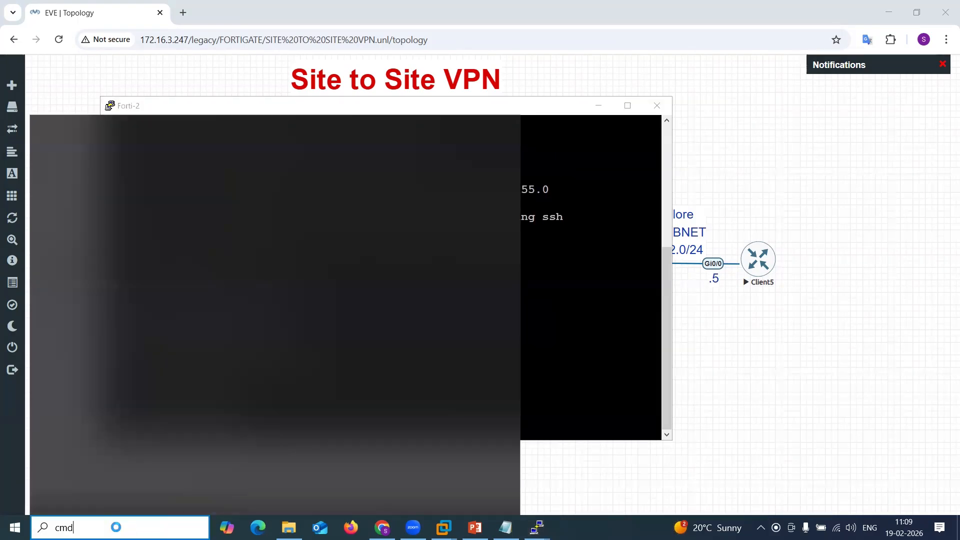
{"action": "key", "text": "Return"}
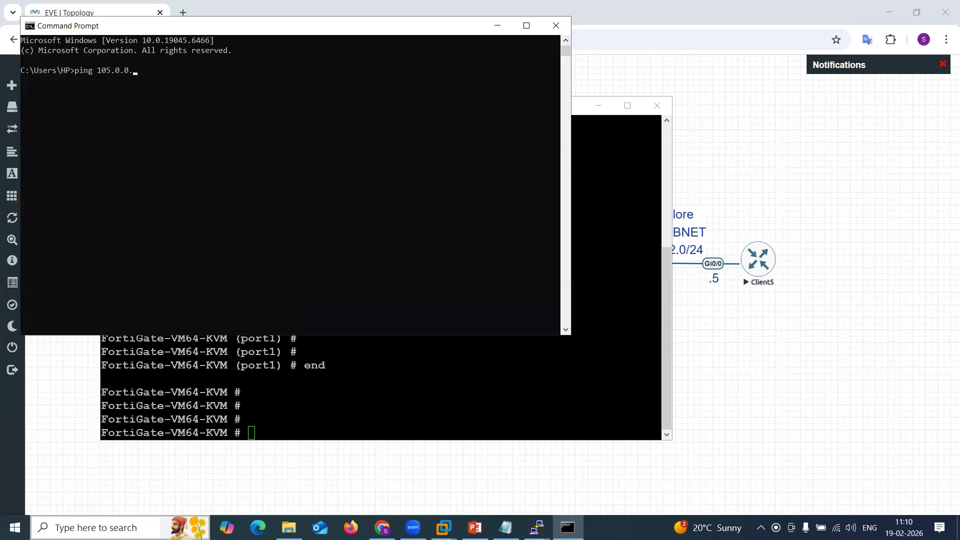
{"action": "type", "text": "1"}
{"action": "key", "text": "Return"}
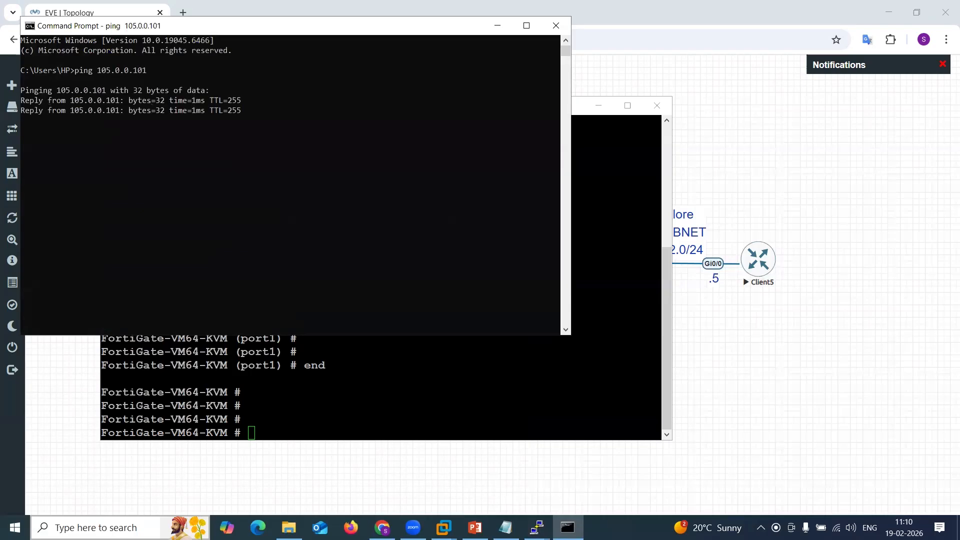
Repeat the ping to 105.0.0.101, then ping Forti-2's management address 105.0.0.102.
{"action": "key", "text": "ctrl+c"}
{"action": "key", "text": "Up"}
{"action": "type", "text": "1"}
{"action": "key", "text": "Return"}
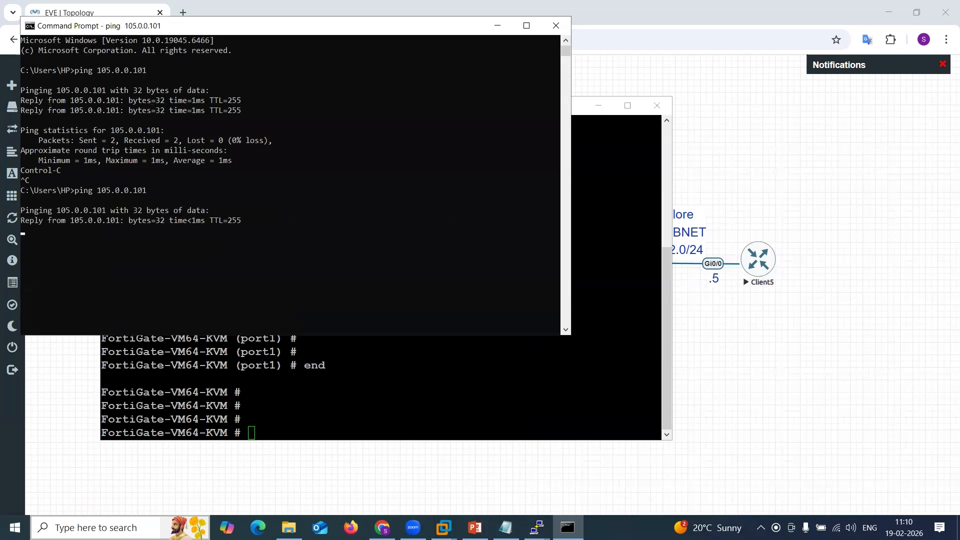
{"action": "key", "text": "ctrl+c"}
{"action": "key", "text": "Up"}
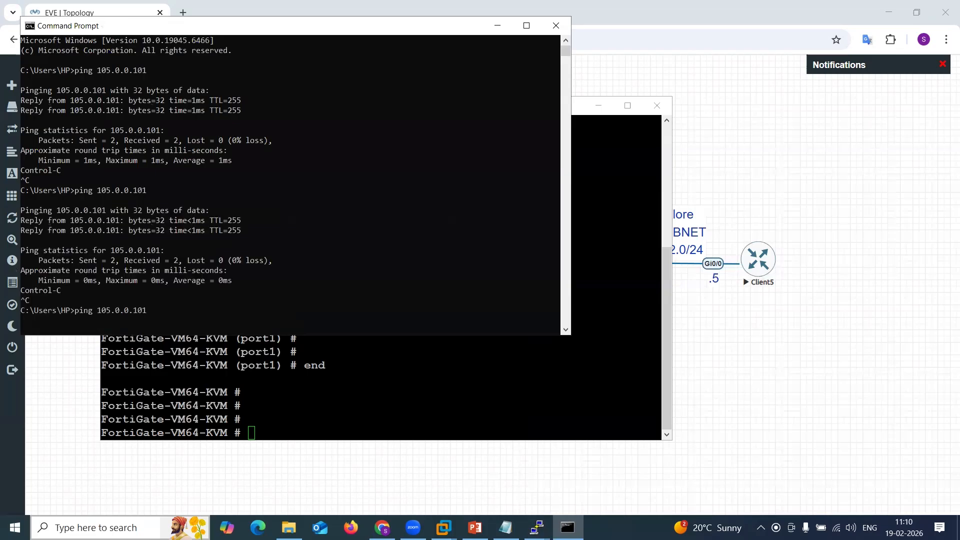
{"action": "type", "text": "2"}
{"action": "key", "text": "Return"}
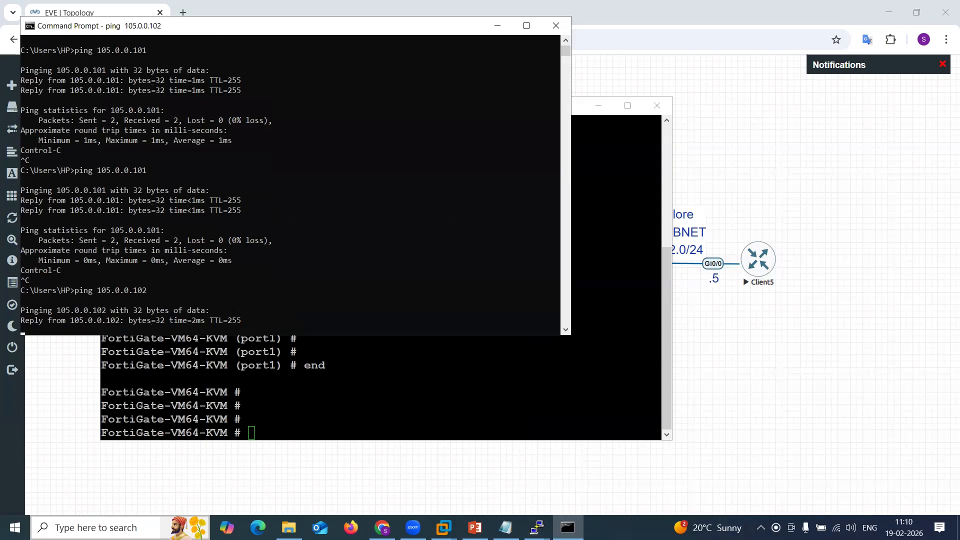
Stop the running ping and minimize the Command Prompt and the Forti-2 console.
{"action": "key", "text": "ctrl+c"}
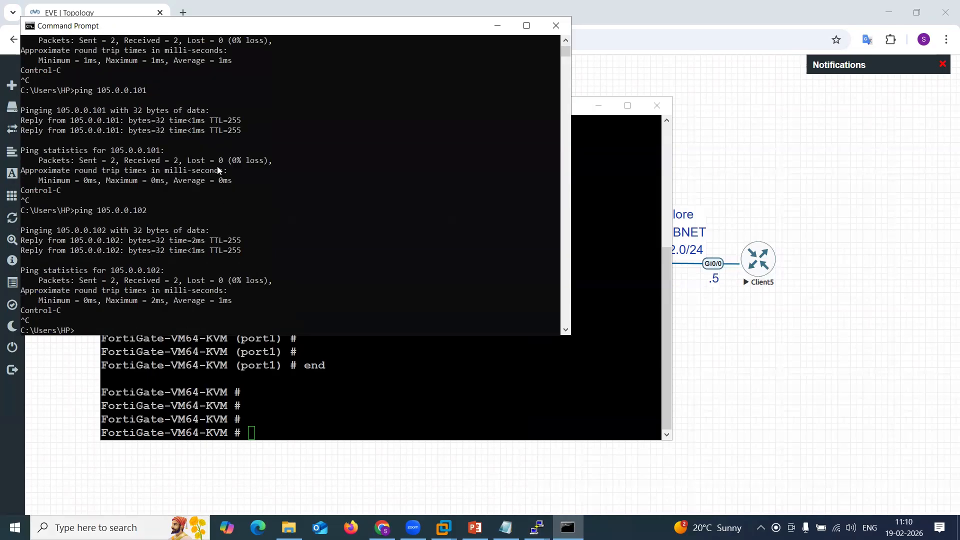
{"action": "left_click", "coordinate": [497, 26]}
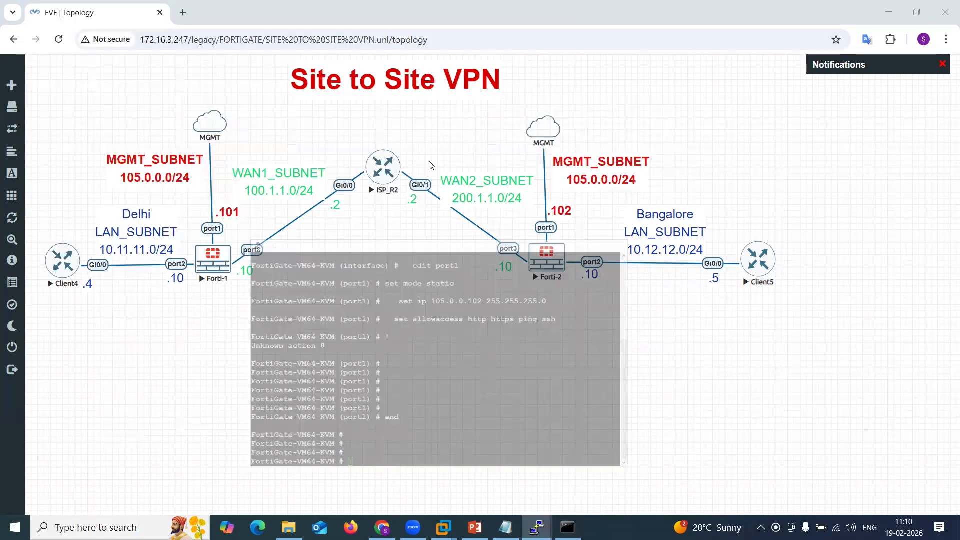
{"action": "left_click", "coordinate": [599, 105]}
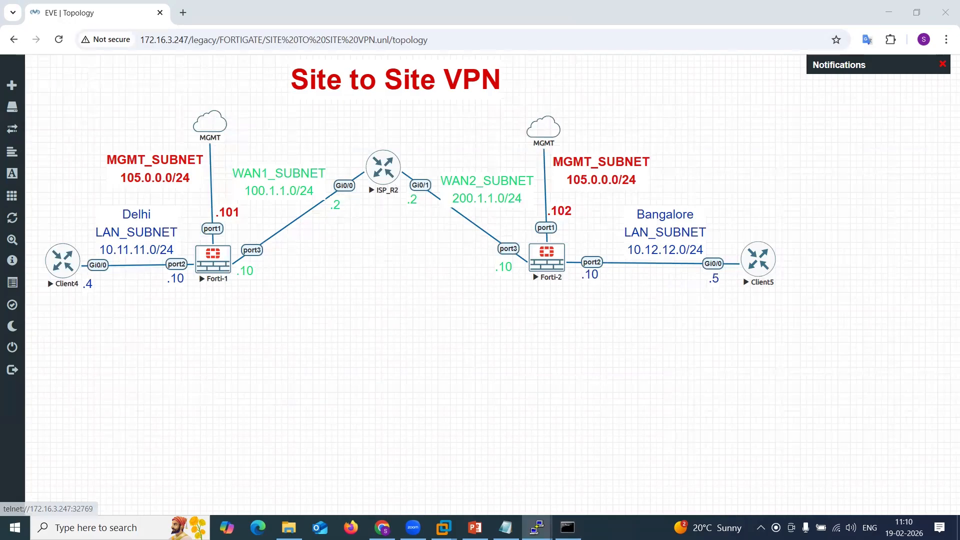
Open the ISP_R2 console, enter privileged mode and display the brief interface IP summary.
{"action": "mouse_move", "coordinate": [536, 528]}
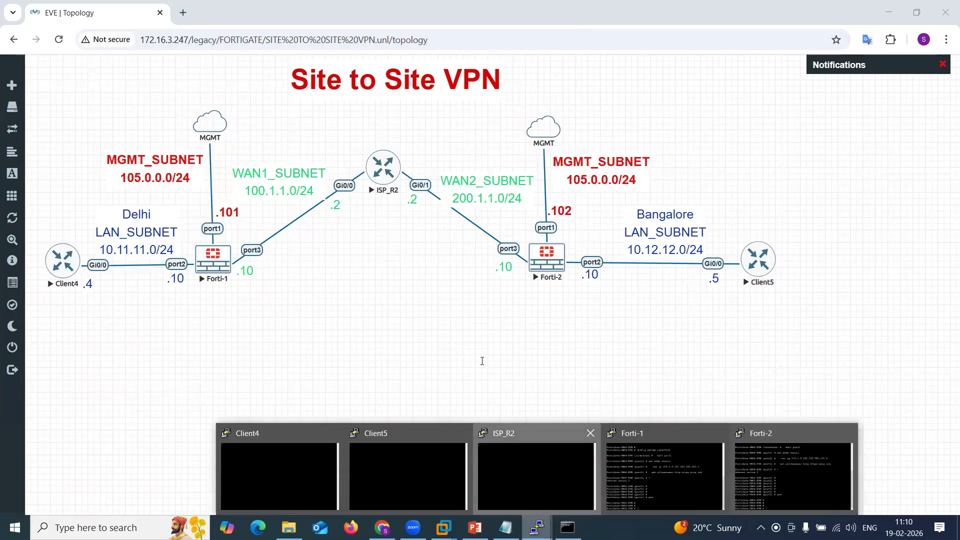
{"action": "left_click", "coordinate": [536, 475]}
{"action": "type", "text": "en"}
{"action": "key", "text": "Return"}
{"action": "type", "text": "sh ip int b"}
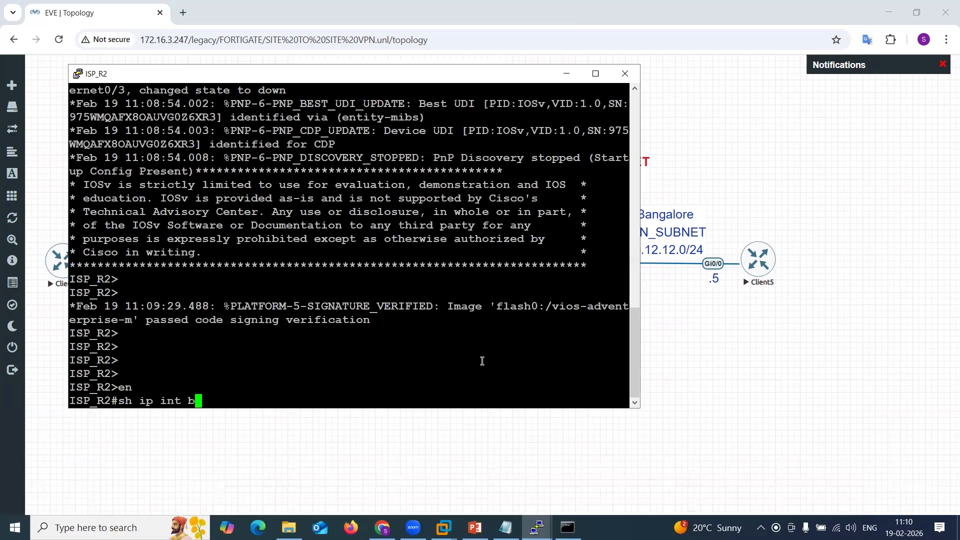
{"action": "key", "text": "Return"}
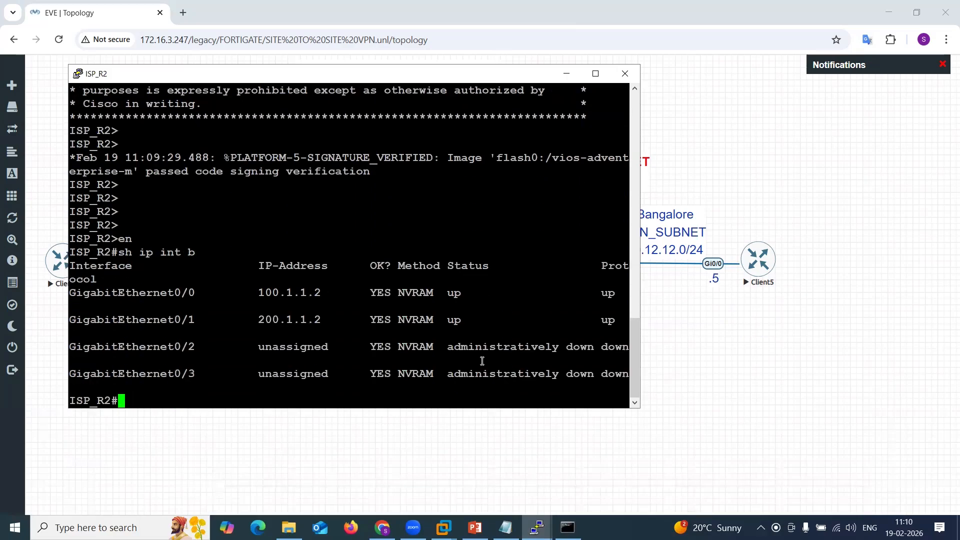
{"action": "left_click", "coordinate": [566, 73]}
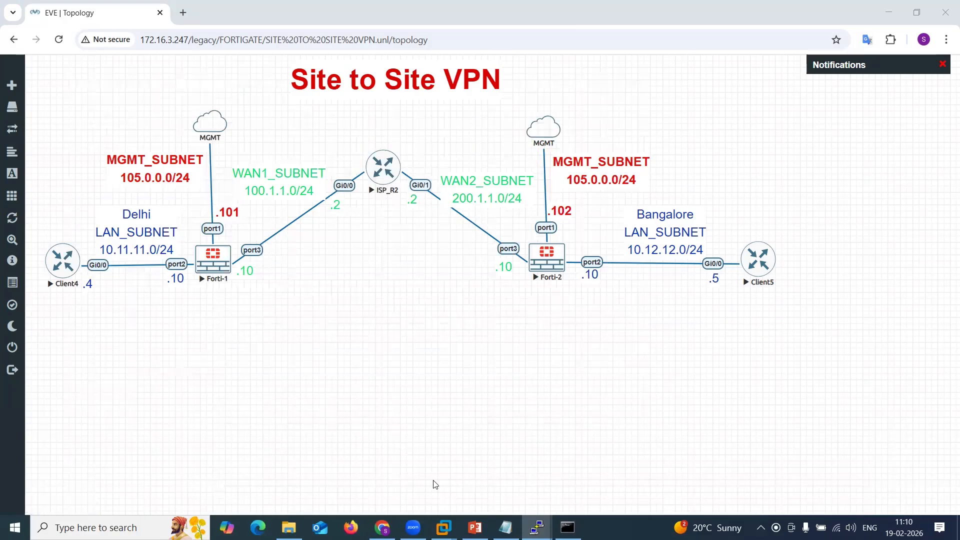
Open the Client4 console and decline the initial configuration dialog.
{"action": "mouse_move", "coordinate": [520, 519]}
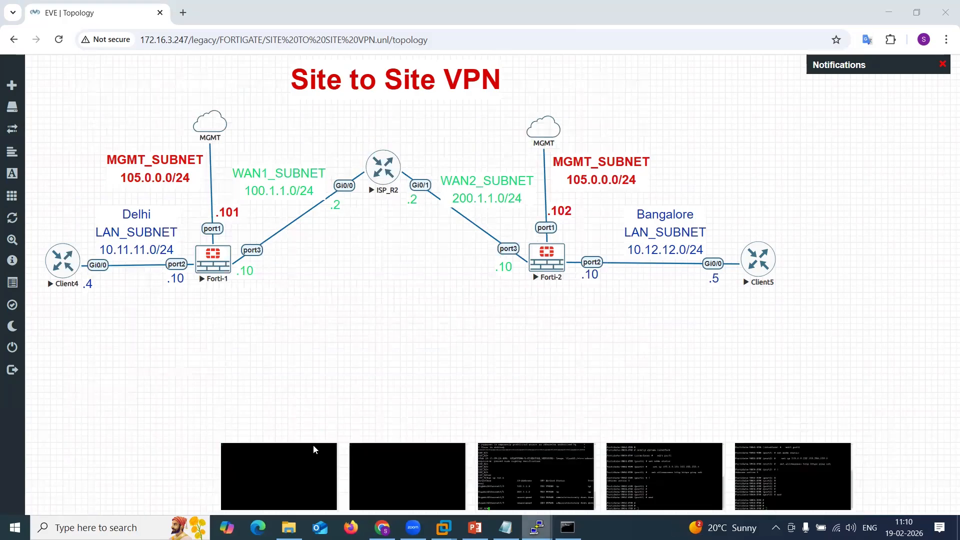
{"action": "left_click", "coordinate": [313, 445]}
{"action": "type", "text": "no"}
{"action": "key", "text": "Return"}
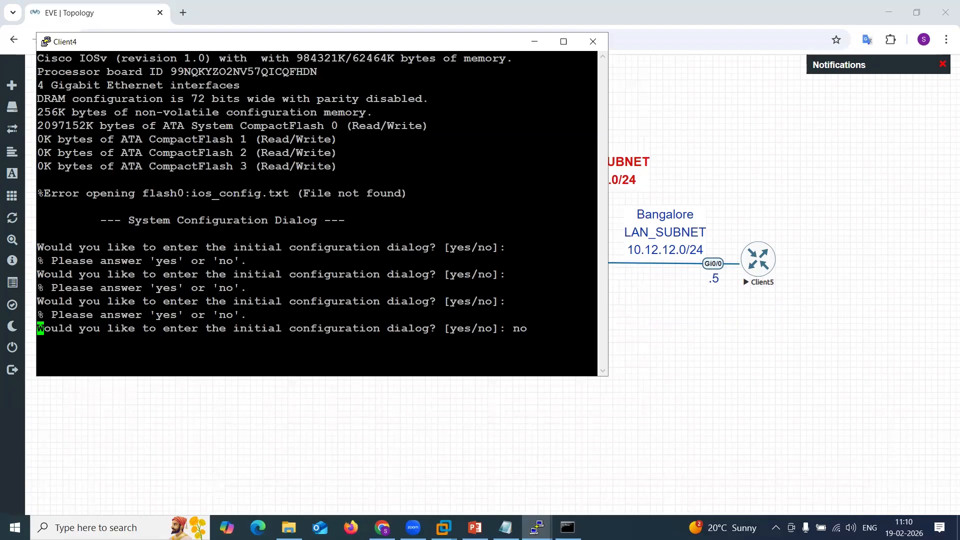
Open the Client5 console and decline the initial configuration dialog.
{"action": "mouse_move", "coordinate": [538, 527]}
{"action": "left_click", "coordinate": [359, 452]}
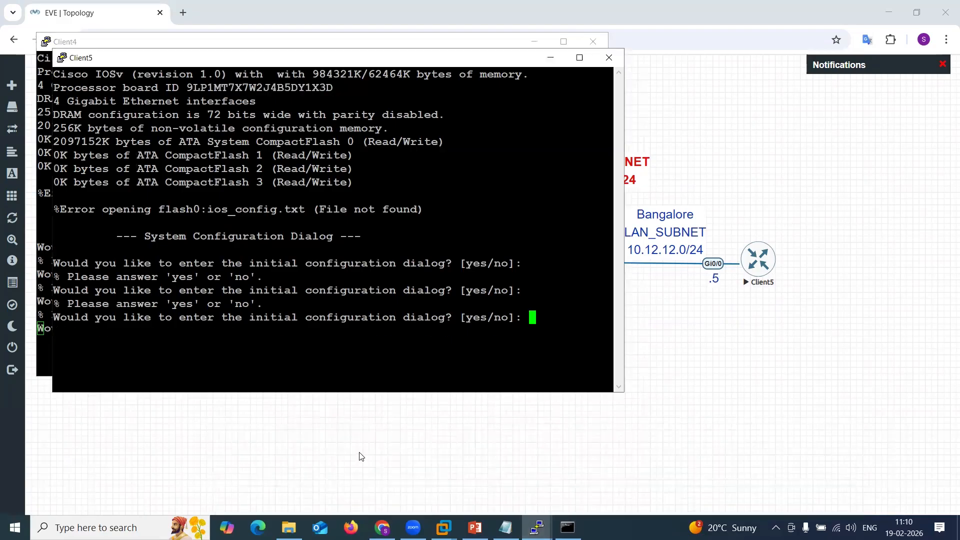
{"action": "type", "text": "no"}
{"action": "key", "text": "Return"}
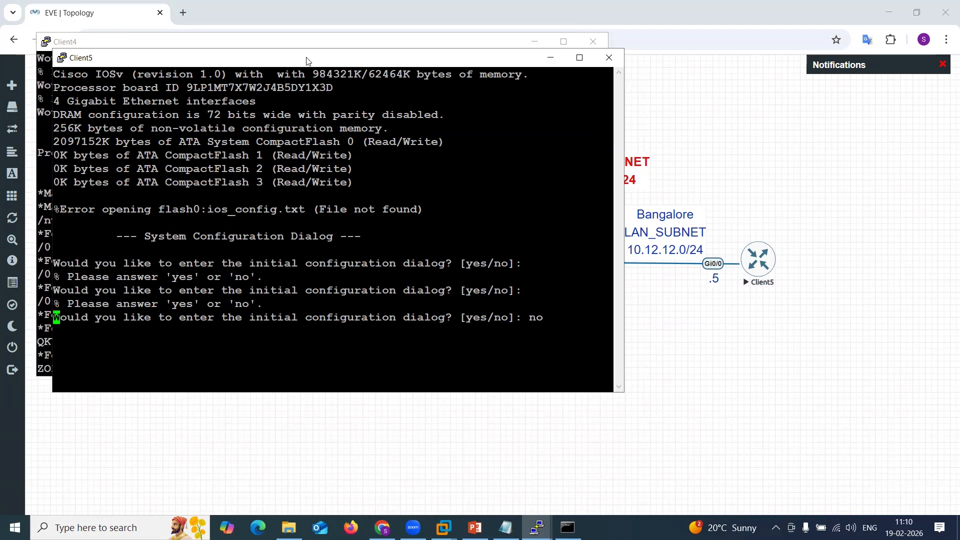
Bring the Client4 console forward and enter privileged EXEC mode on Client4.
{"action": "left_click_drag", "start_coordinate": [305, 58], "coordinate": [518, 88]}
{"action": "left_click", "coordinate": [755, 91]}
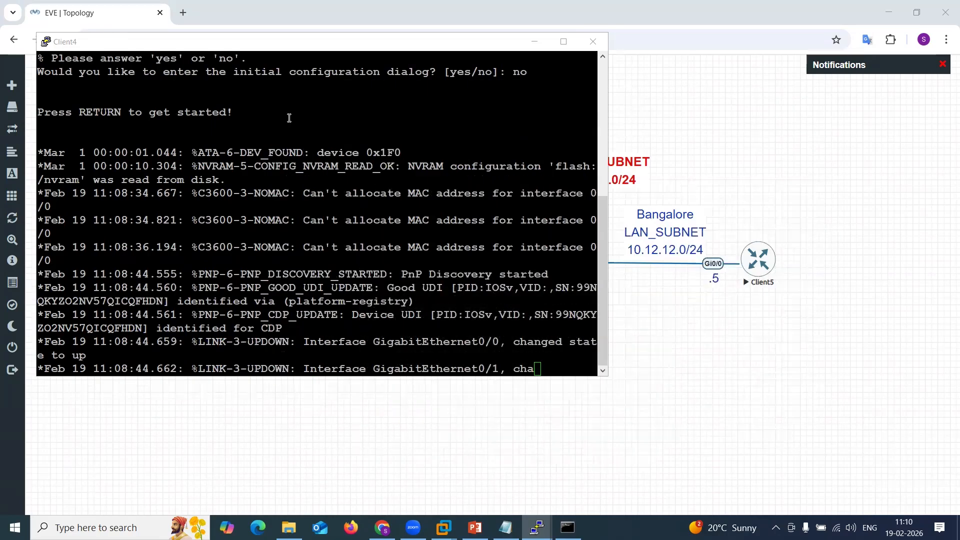
{"action": "left_click_drag", "start_coordinate": [247, 39], "coordinate": [513, 32]}
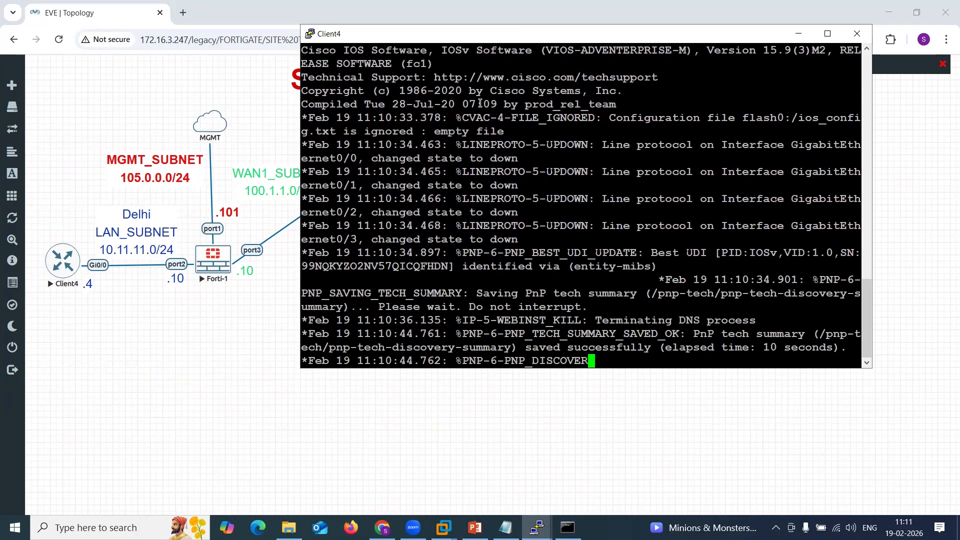
{"action": "key", "text": "Return"}
{"action": "key", "text": "Return"}
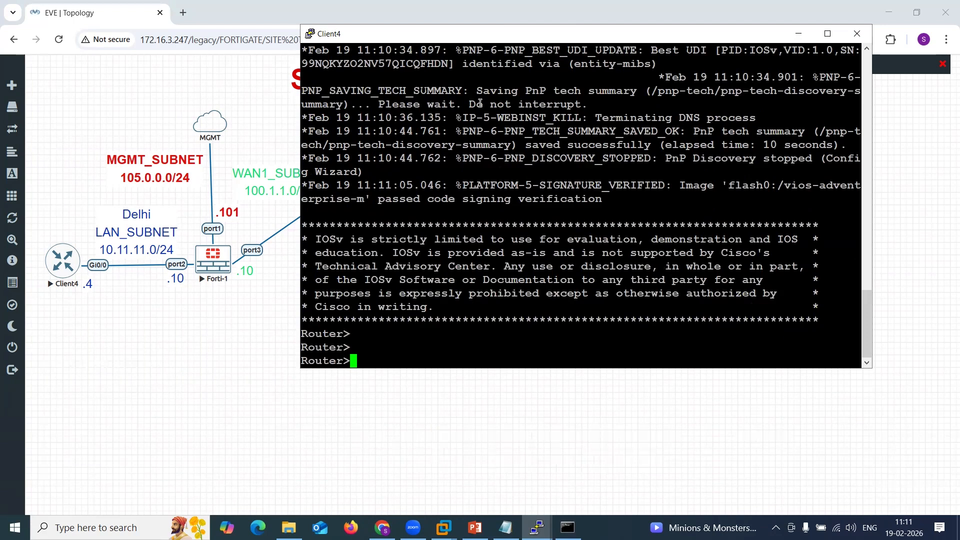
{"action": "key", "text": "Return"}
{"action": "key", "text": "Return"}
{"action": "key", "text": "Return"}
{"action": "key", "text": "Return"}
{"action": "key", "text": "Return"}
{"action": "type", "text": "en"}
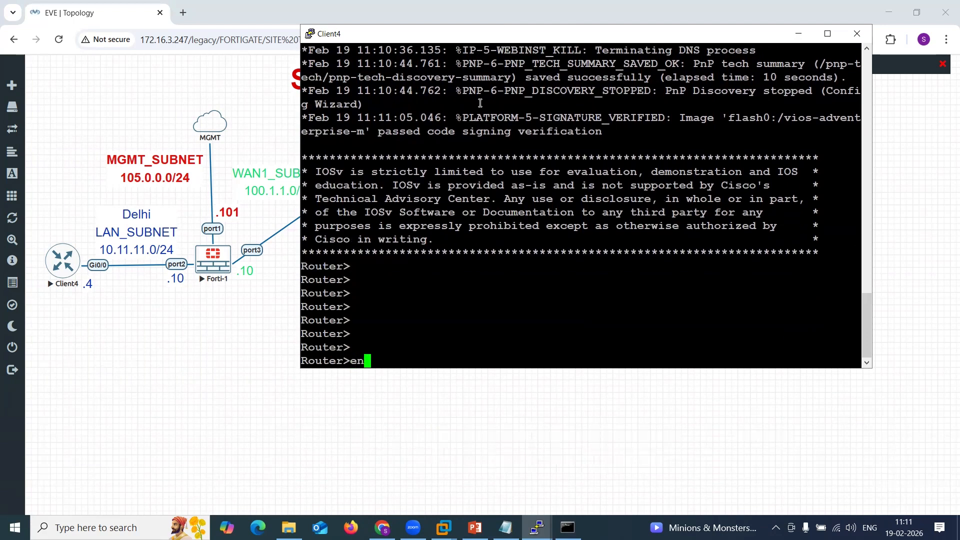
{"action": "key", "text": "Return"}
{"action": "key", "text": "Return"}
{"action": "key", "text": "Return"}
{"action": "key", "text": "Return"}
{"action": "key", "text": "Return"}
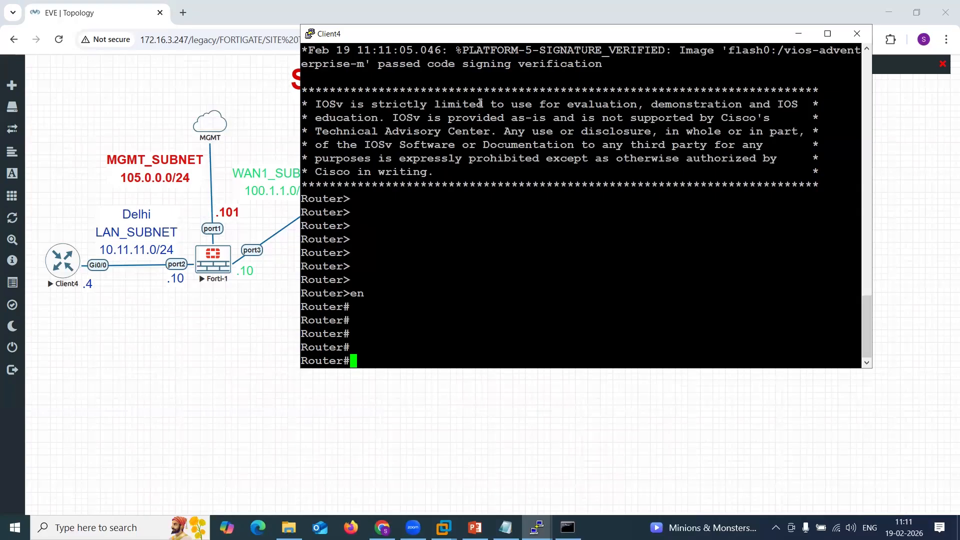
Enter global configuration on Client4 and set its hostname to Client4.
{"action": "type", "text": "conf t"}
{"action": "key", "text": "Return"}
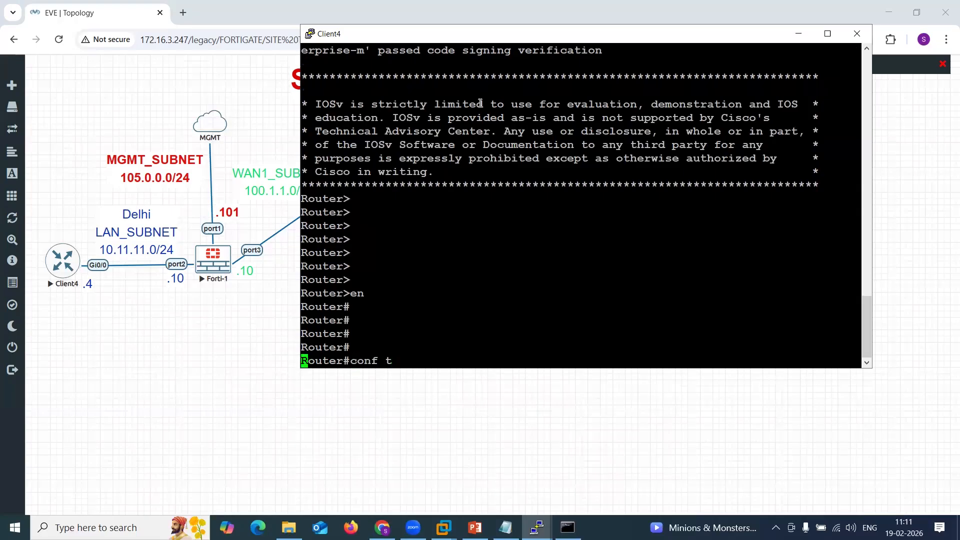
{"action": "type", "text": "ho"}
{"action": "key", "text": "Tab"}
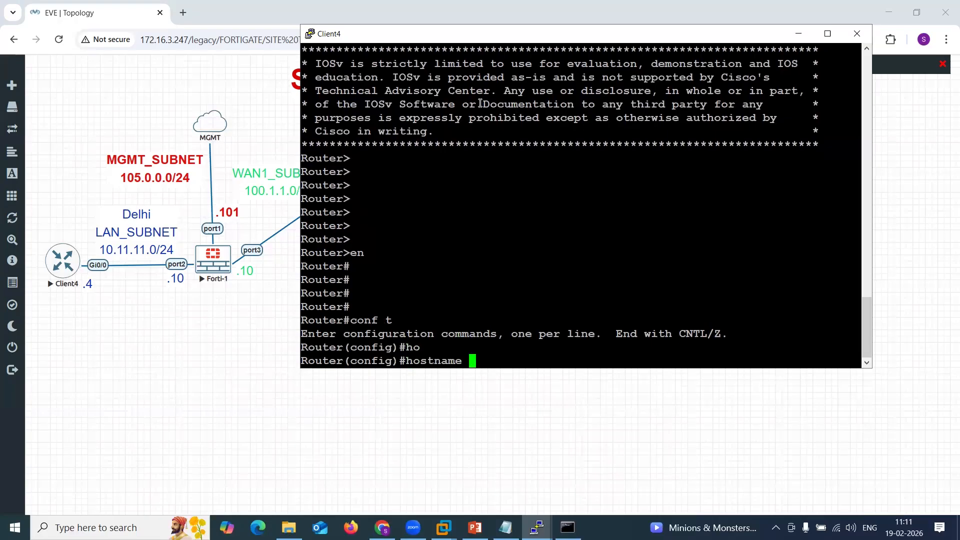
{"action": "type", "text": "CLient4"}
{"action": "key", "text": "Return"}
{"action": "key", "text": "Return"}
{"action": "key", "text": "Return"}
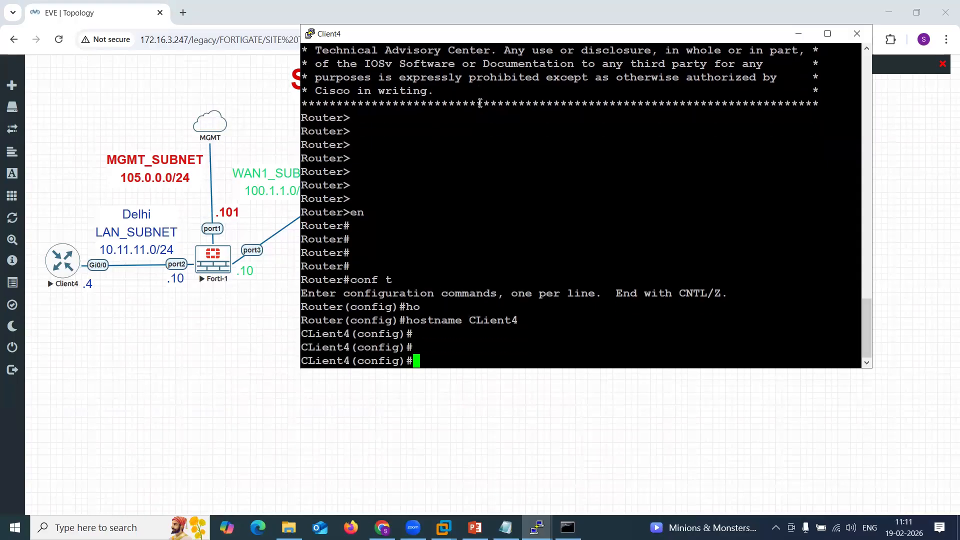
{"action": "key", "text": "Up"}
{"action": "key", "text": "Left"}
{"action": "key", "text": "Left"}
{"action": "key", "text": "Left"}
{"action": "key", "text": "Left"}
{"action": "key", "text": "Left"}
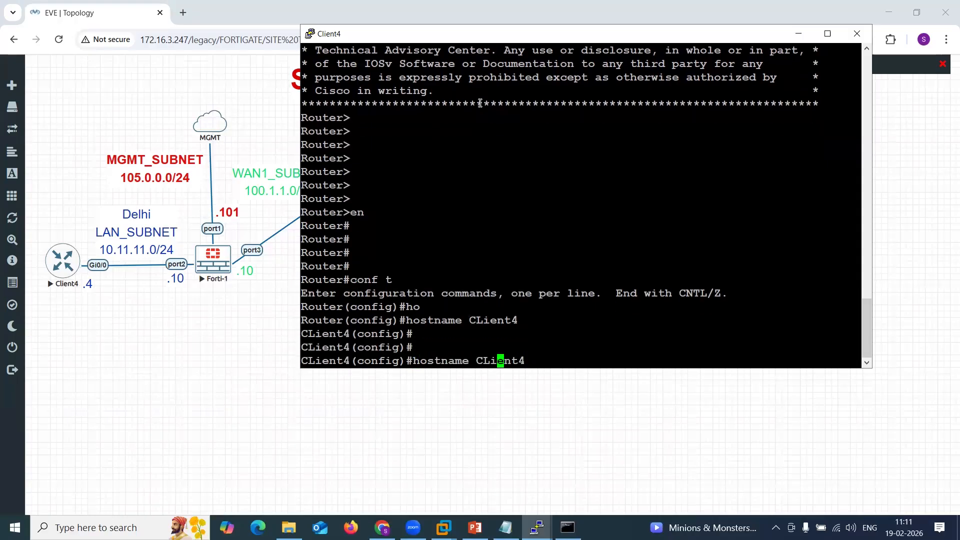
{"action": "key", "text": "BackSpace"}
{"action": "type", "text": "l"}
{"action": "key", "text": "Return"}
{"action": "key", "text": "Return"}
{"action": "key", "text": "Return"}
{"action": "key", "text": "Return"}
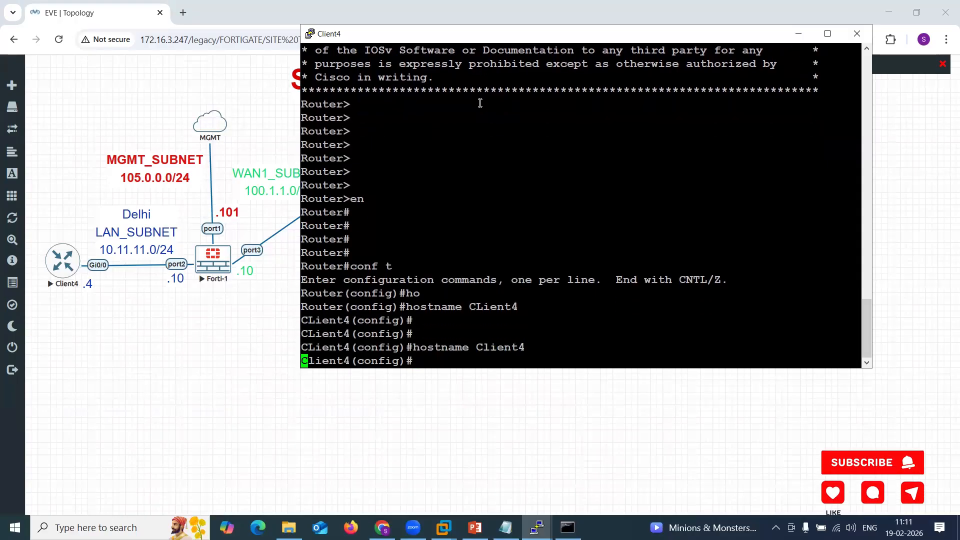
Configure Client4's GigabitEthernet0/0 with 10.11.11.4 255.255.255.0, enable it and exit the interface.
{"action": "key", "text": "Return"}
{"action": "key", "text": "Return"}
{"action": "type", "text": "int"}
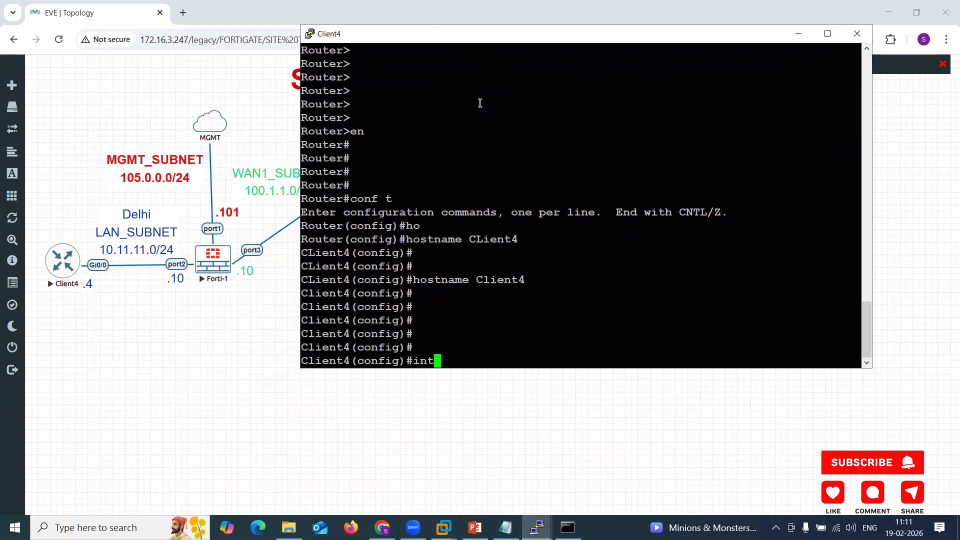
{"action": "type", "text": " g0/0"}
{"action": "key", "text": "Return"}
{"action": "type", "text": "i"}
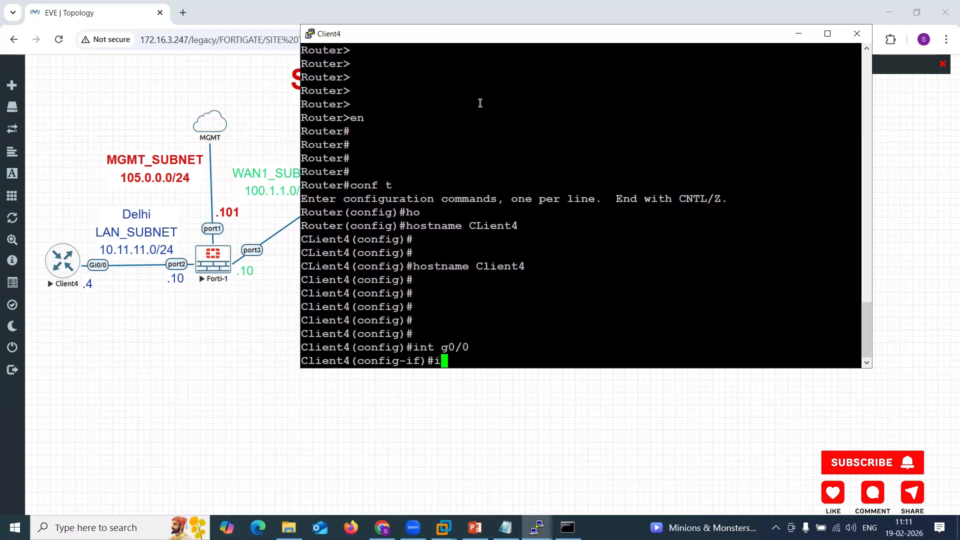
{"action": "type", "text": "p add 10.11."}
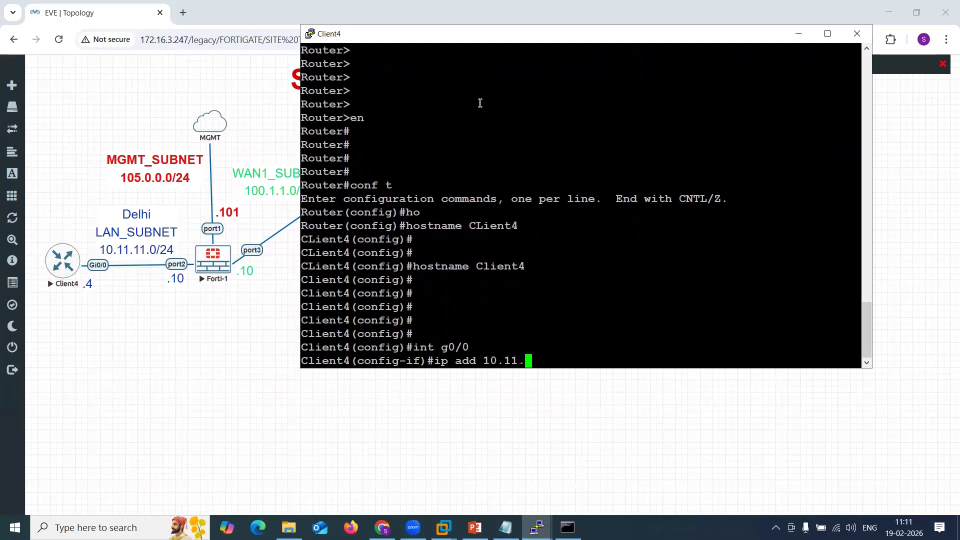
{"action": "type", "text": "11.4 255.255.255"}
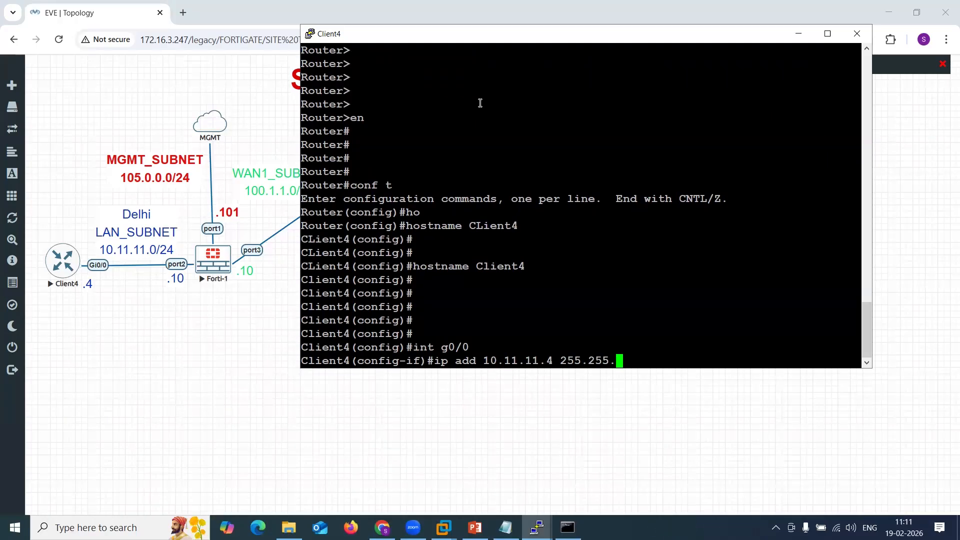
{"action": "type", "text": ".0"}
{"action": "key", "text": "Return"}
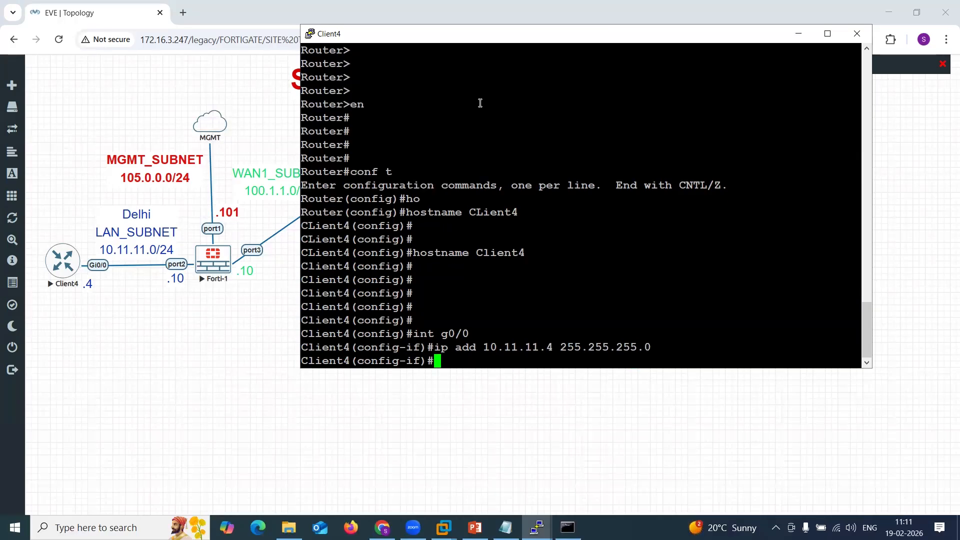
{"action": "type", "text": "no sh"}
{"action": "key", "text": "Return"}
{"action": "type", "text": "exit"}
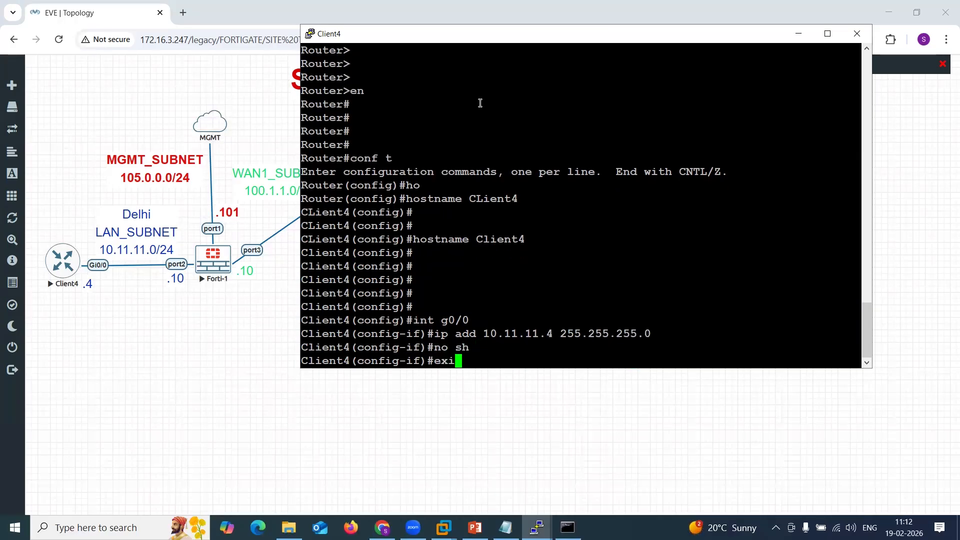
Add a default route 0.0.0.0 0.0.0.0 via 10.11.11.10 on Client4.
{"action": "key", "text": "Return"}
{"action": "key", "text": "Return"}
{"action": "key", "text": "Return"}
{"action": "type", "text": "ip r"}
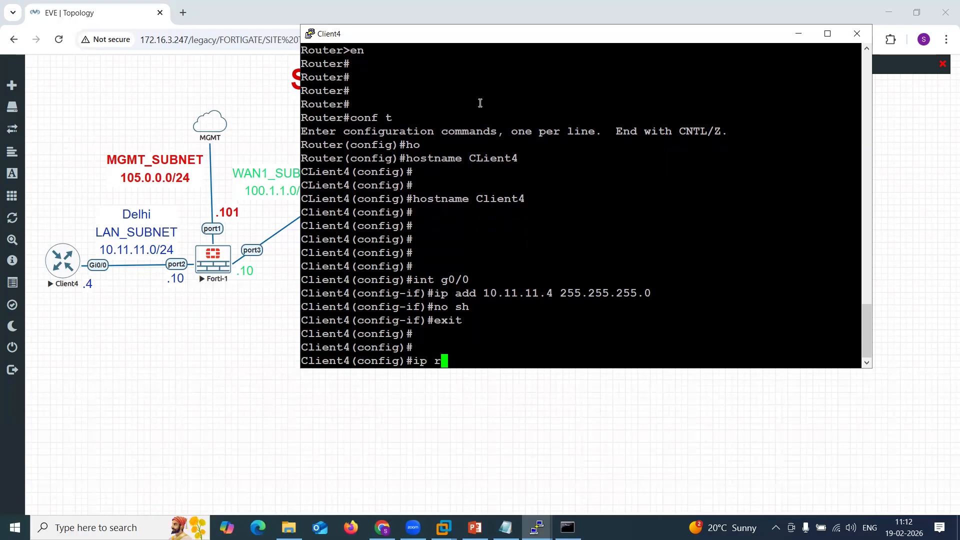
{"action": "type", "text": "oute"}
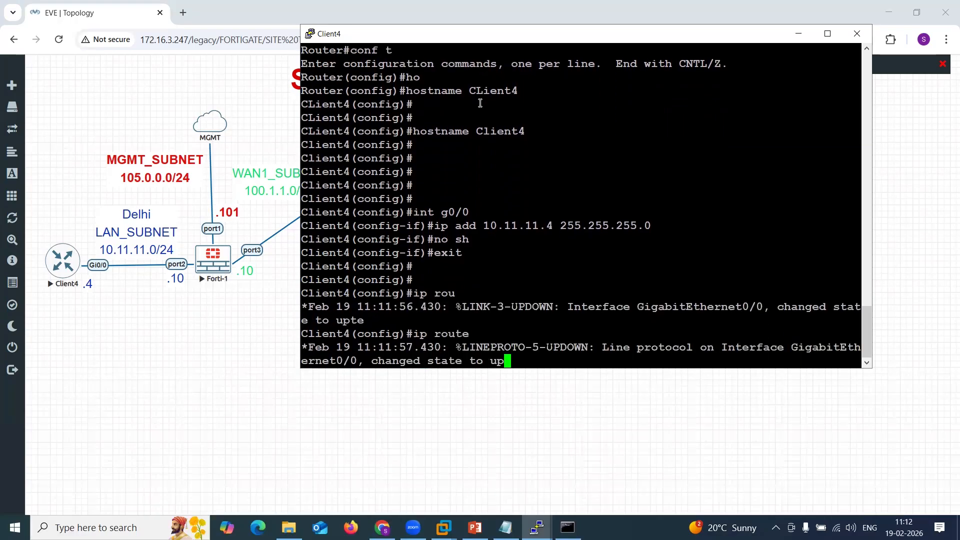
{"action": "type", "text": " 0.0.0.0"}
{"action": "key", "text": "Tab"}
{"action": "type", "text": "0."}
{"action": "key", "text": "BackSpace"}
{"action": "key", "text": "BackSpace"}
{"action": "type", "text": "0.0.0.0"}
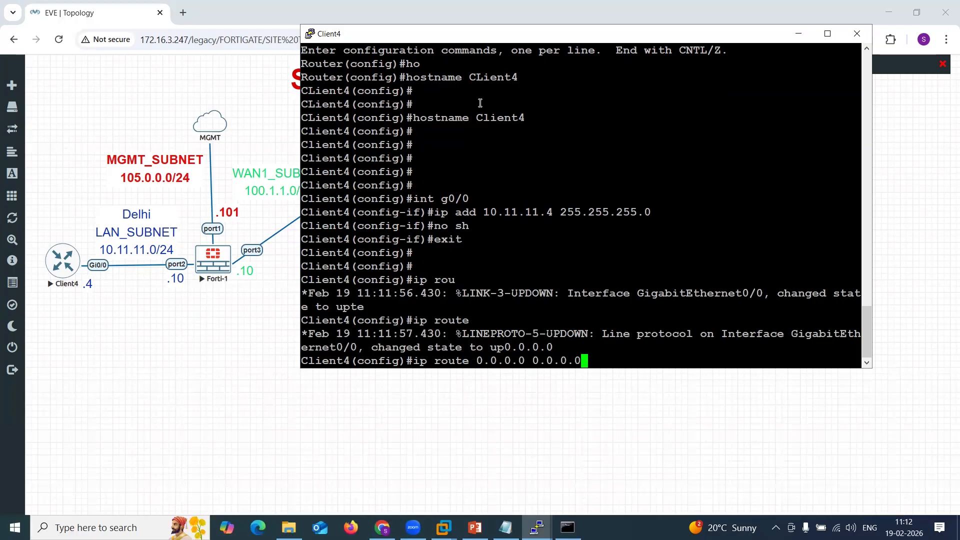
{"action": "double_click", "coordinate": [495, 215]}
{"action": "right_click", "coordinate": [497, 217]}
{"action": "key", "text": "BackSpace"}
{"action": "type", "text": "10.11.11.10"}
{"action": "key", "text": "Return"}
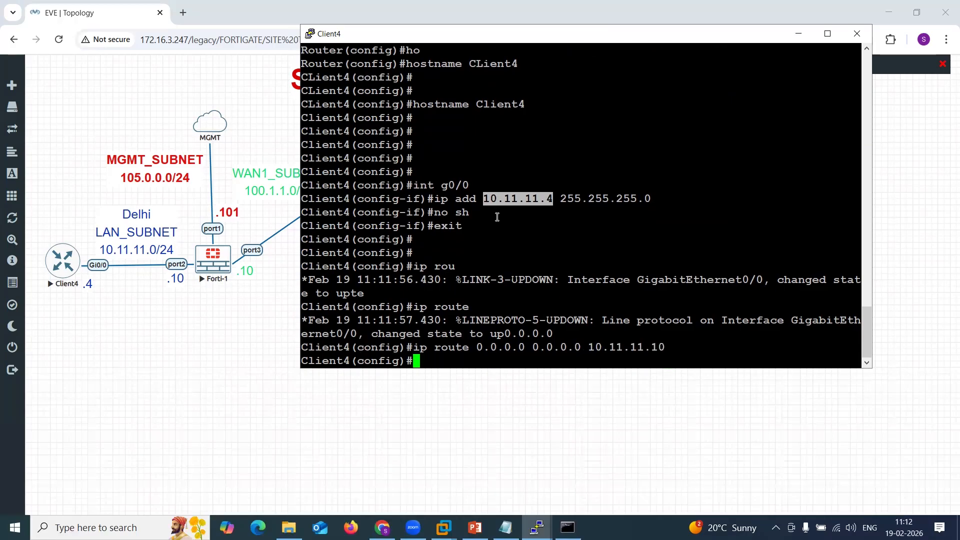
Leave configuration mode, save Client4's running configuration and minimize its console.
{"action": "type", "text": "end"}
{"action": "key", "text": "Return"}
{"action": "key", "text": "Return"}
{"action": "key", "text": "Return"}
{"action": "type", "text": "wr"}
{"action": "key", "text": "Return"}
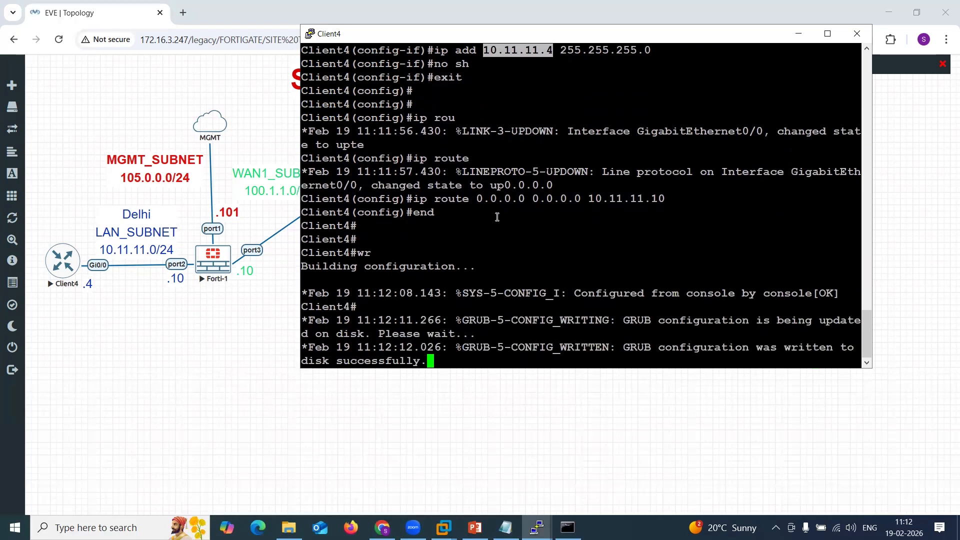
{"action": "left_click", "coordinate": [799, 33]}
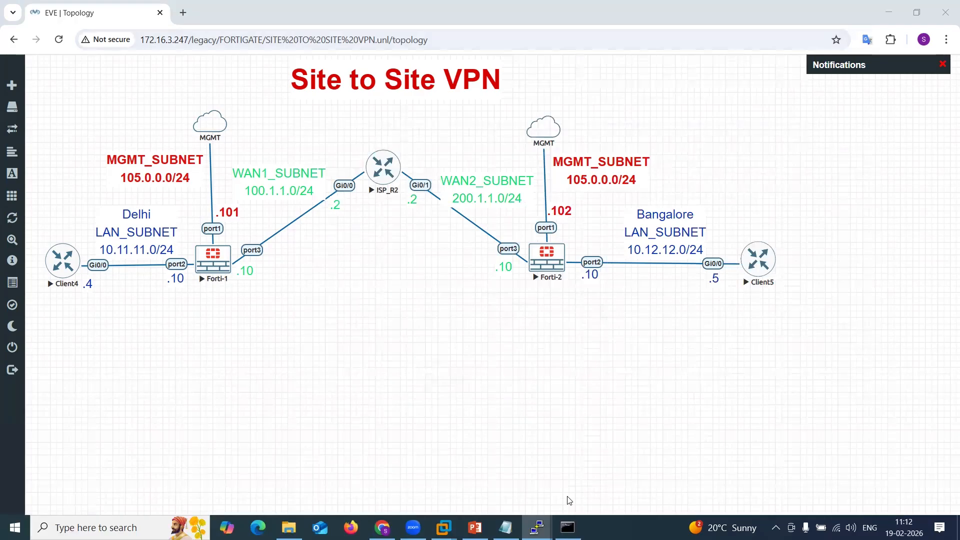
Open Client5's console, enter global configuration and set its hostname to Client5.
{"action": "left_click", "coordinate": [399, 467]}
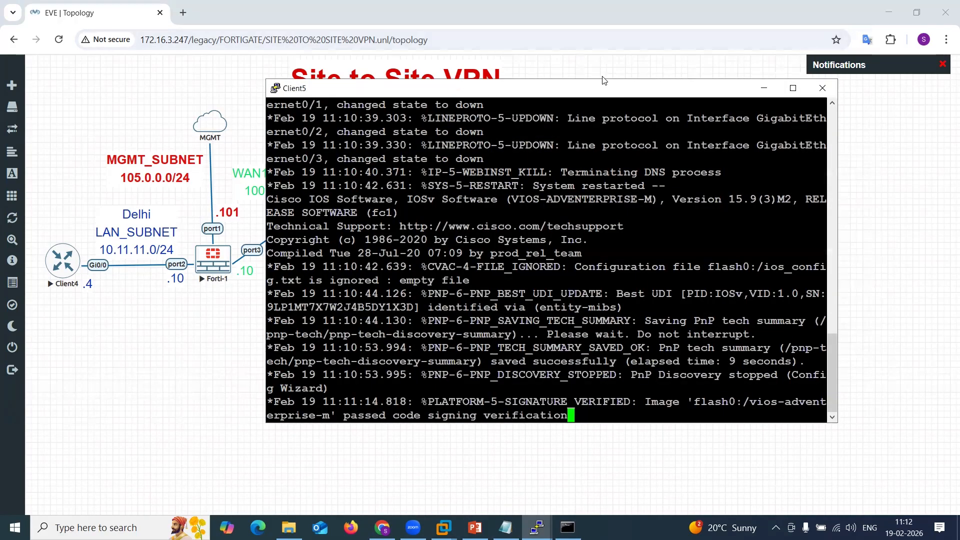
{"action": "left_click_drag", "start_coordinate": [595, 90], "coordinate": [403, 46]}
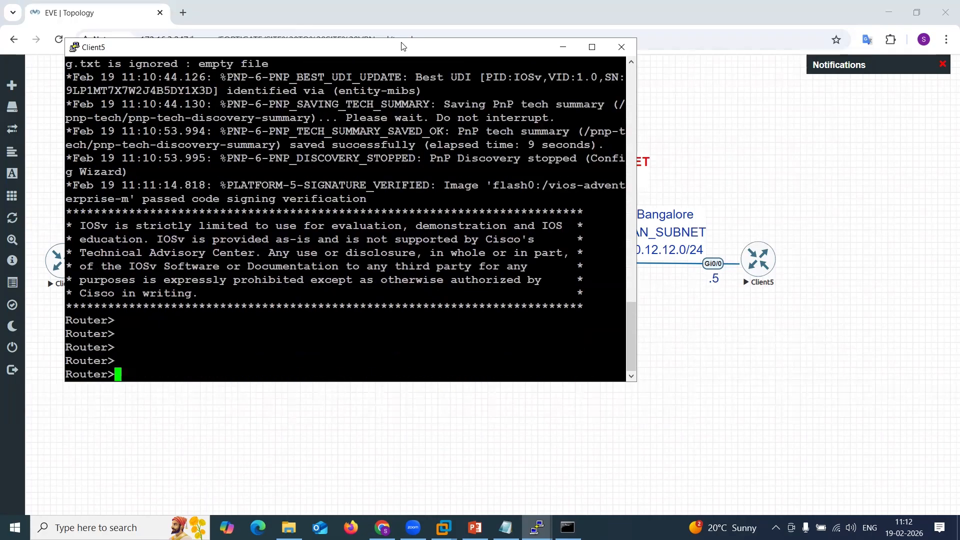
{"action": "type", "text": "en"}
{"action": "key", "text": "Return"}
{"action": "type", "text": "conf t"}
{"action": "key", "text": "Return"}
{"action": "type", "text": "ho"}
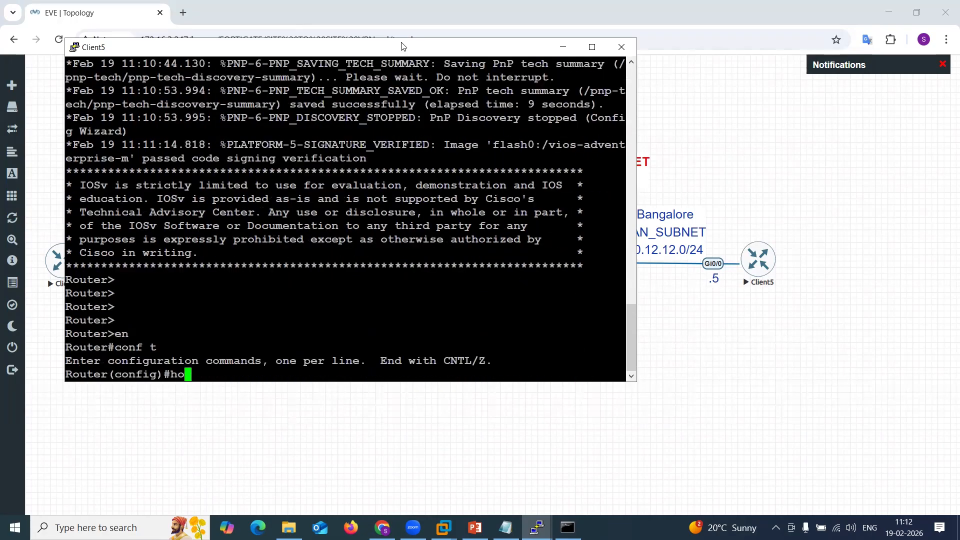
{"action": "key", "text": "Tab"}
{"action": "type", "text": "CLient5"}
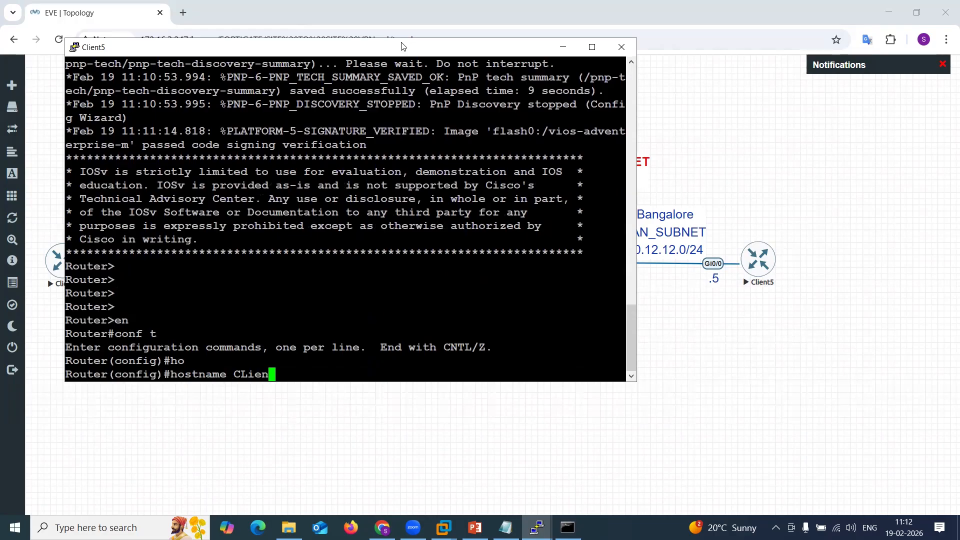
{"action": "key", "text": "Return"}
{"action": "key", "text": "Up"}
{"action": "key", "text": "Left"}
{"action": "key", "text": "Left"}
{"action": "key", "text": "Left"}
{"action": "key", "text": "Left"}
{"action": "key", "text": "Left"}
{"action": "key", "text": "BackSpace"}
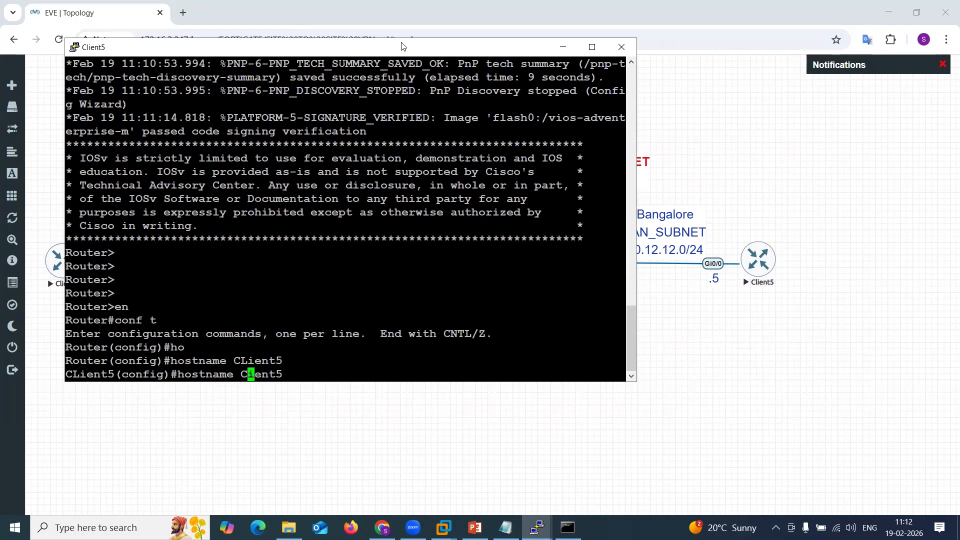
{"action": "type", "text": "l"}
{"action": "key", "text": "Return"}
Configure Client5's GigabitEthernet0/0 with 10.12.12.5 255.255.255.0, enable it and exit the interface.
{"action": "key", "text": "Return"}
{"action": "key", "text": "Return"}
{"action": "key", "text": "Return"}
{"action": "type", "text": "i"}
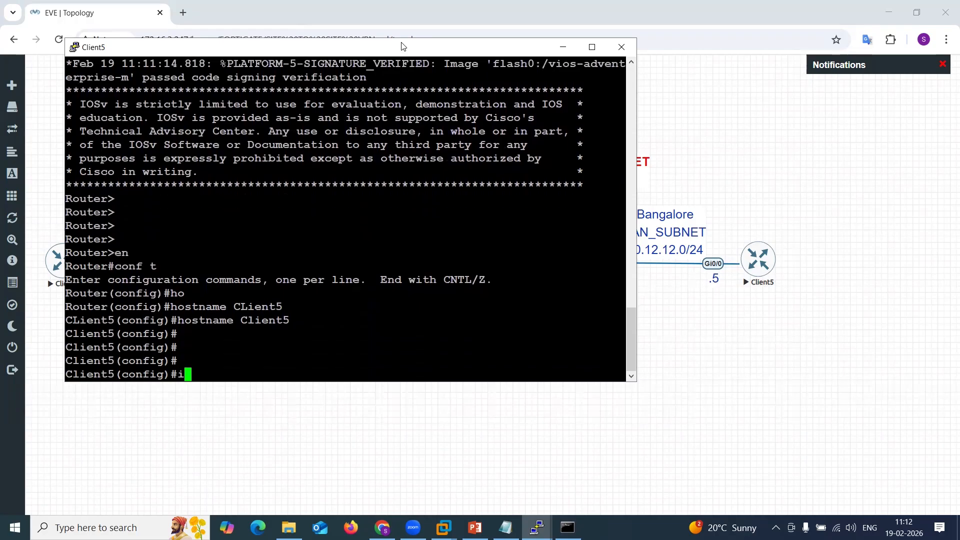
{"action": "type", "text": "nt g0/0/"}
{"action": "key", "text": "Return"}
{"action": "type", "text": "ip add"}
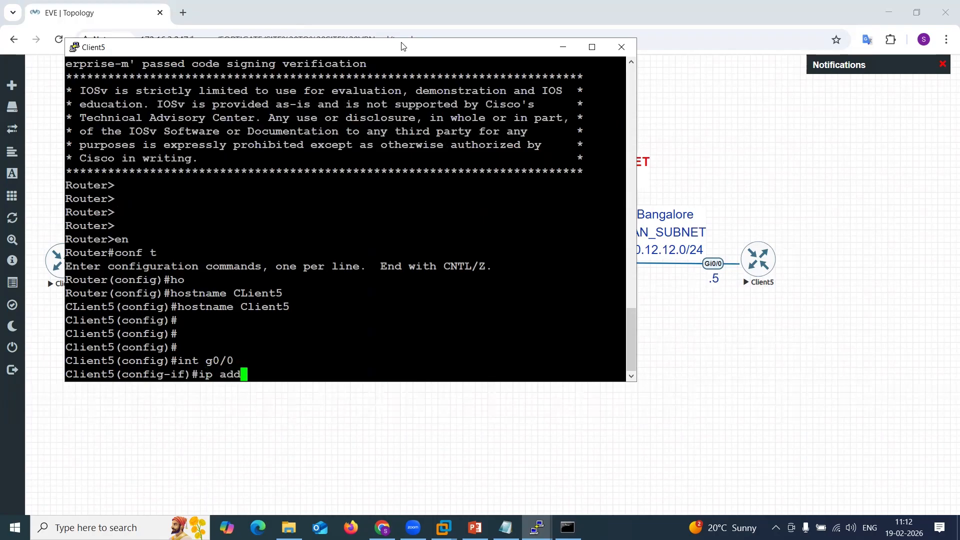
{"action": "type", "text": " 10.12.12.1"}
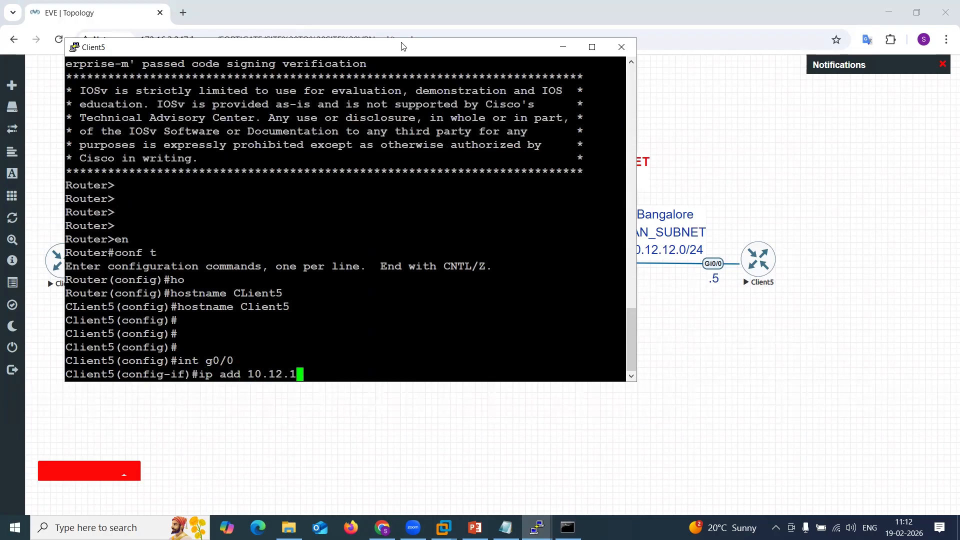
{"action": "type", "text": "5"}
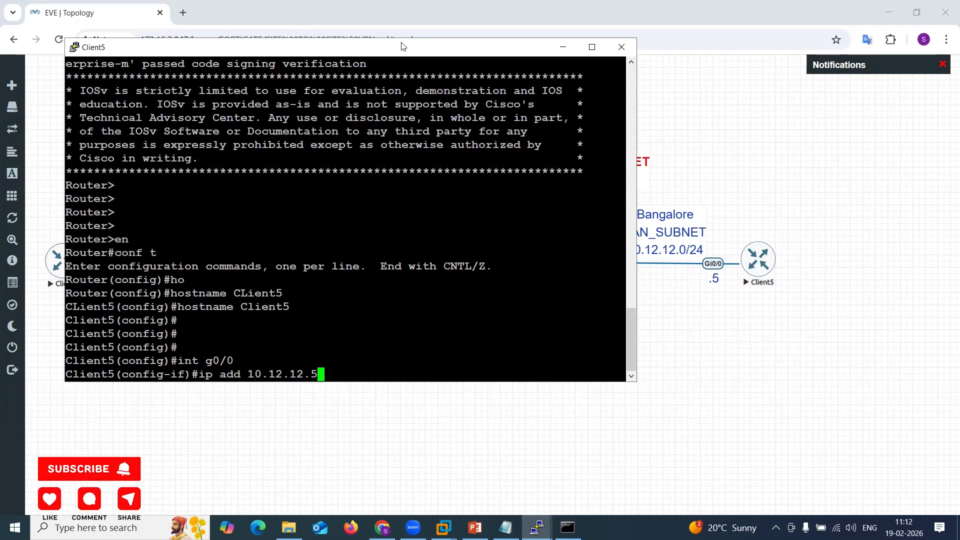
{"action": "type", "text": " 255.255"}
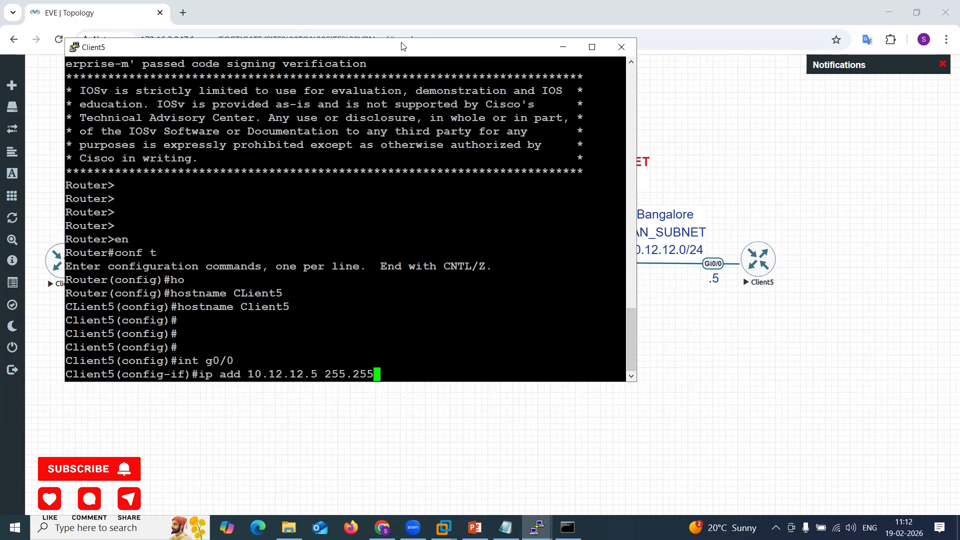
{"action": "type", "text": ".255.0"}
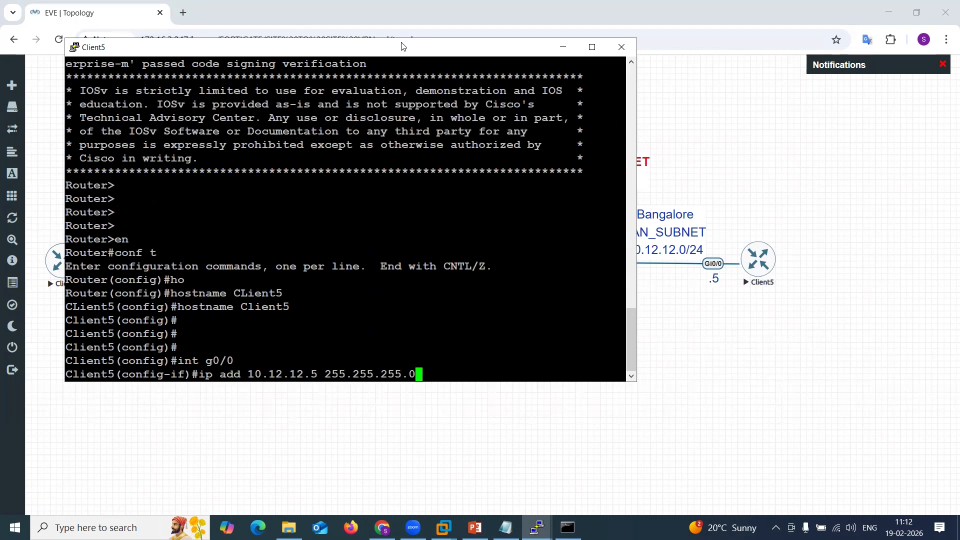
{"action": "key", "text": "Return"}
{"action": "type", "text": "no sh"}
{"action": "key", "text": "Return"}
{"action": "type", "text": "exit"}
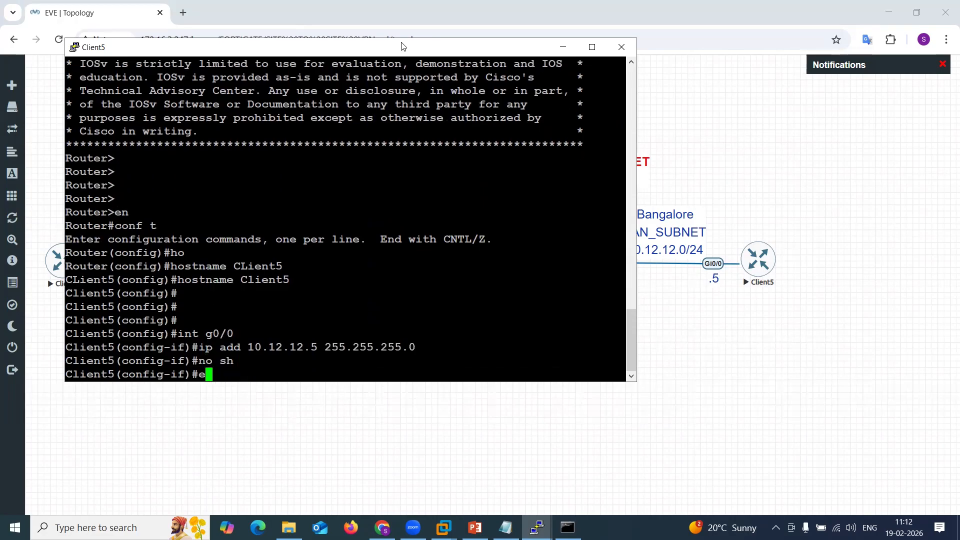
{"action": "key", "text": "Return"}
{"action": "key", "text": "Return"}
{"action": "key", "text": "Return"}
Add a default route 0.0.0.0 0.0.0.0 via 10.12.12.10 on Client5.
{"action": "type", "text": "ip route"}
{"action": "key", "text": "Tab"}
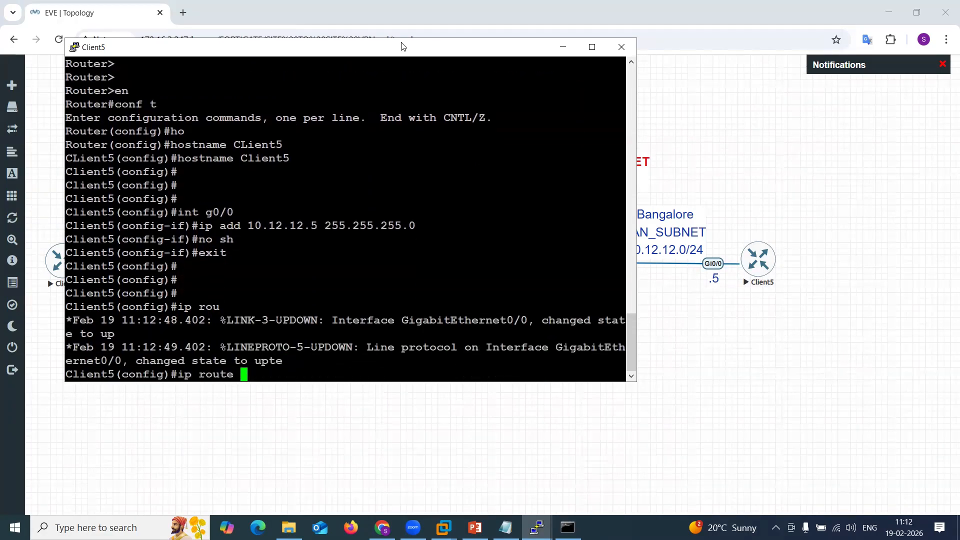
{"action": "type", "text": "0.0.0.0 0.0.0.0"}
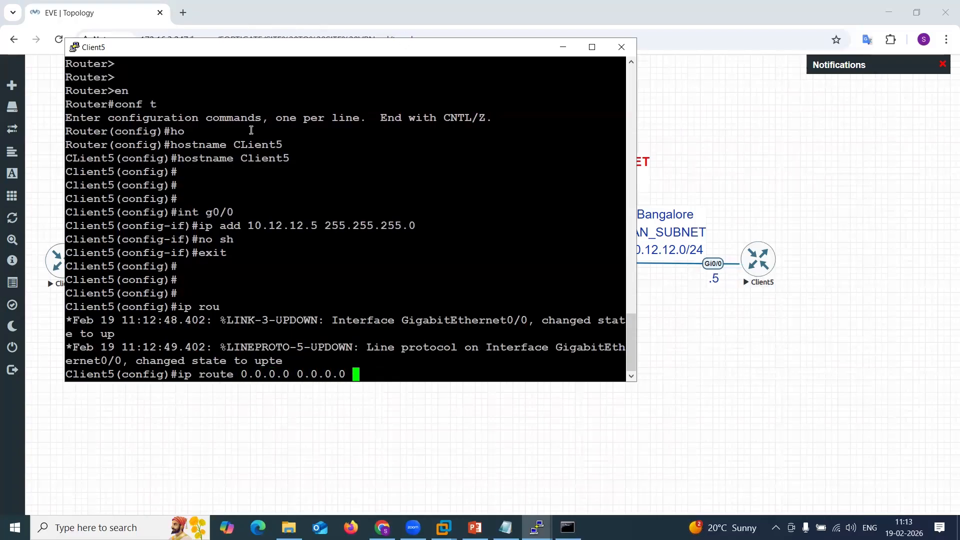
{"action": "double_click", "coordinate": [275, 222]}
{"action": "right_click", "coordinate": [278, 225]}
{"action": "key", "text": "BackSpace"}
{"action": "type", "text": "10.12.12.10"}
{"action": "key", "text": "Return"}
Leave configuration mode, save Client5's running configuration and minimize its console.
{"action": "type", "text": "end"}
{"action": "key", "text": "Return"}
{"action": "type", "text": "wr"}
{"action": "key", "text": "Return"}
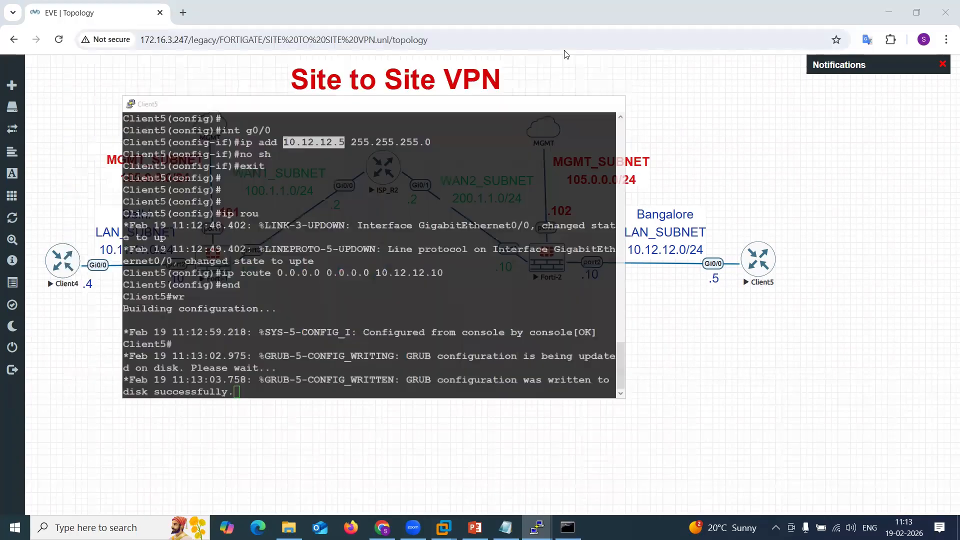
{"action": "left_click", "coordinate": [563, 47]}
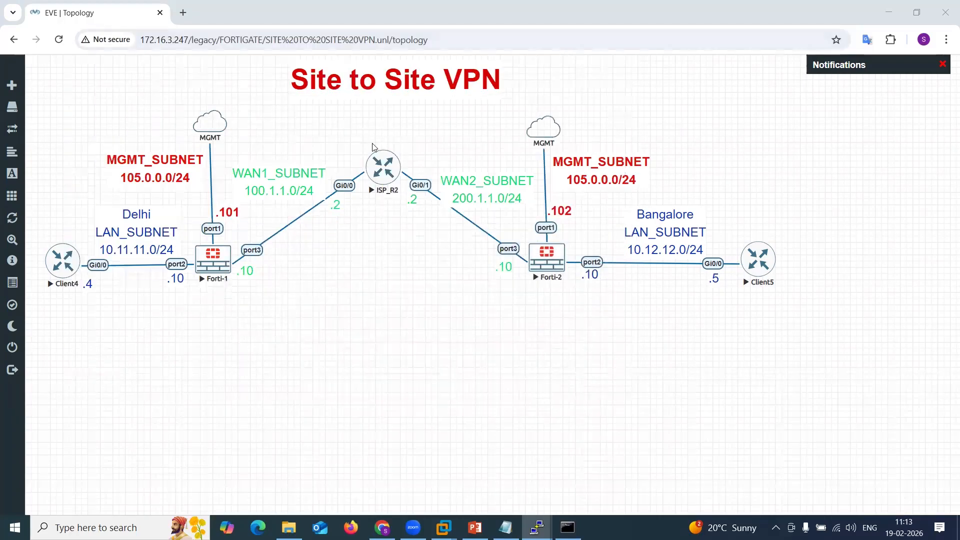
{"action": "left_click", "coordinate": [183, 13]}
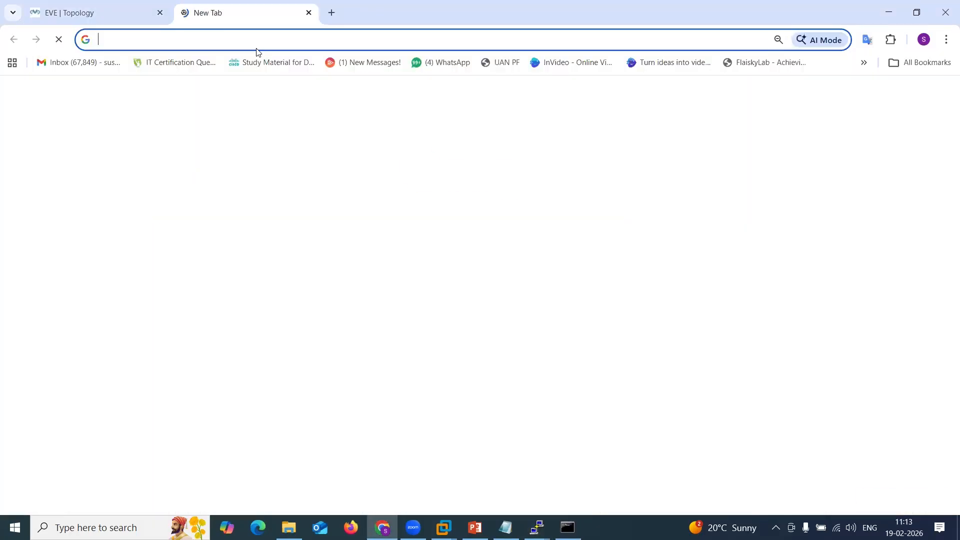
{"action": "type", "text": "j"}
{"action": "key", "text": "BackSpace"}
{"action": "type", "text": "http"}
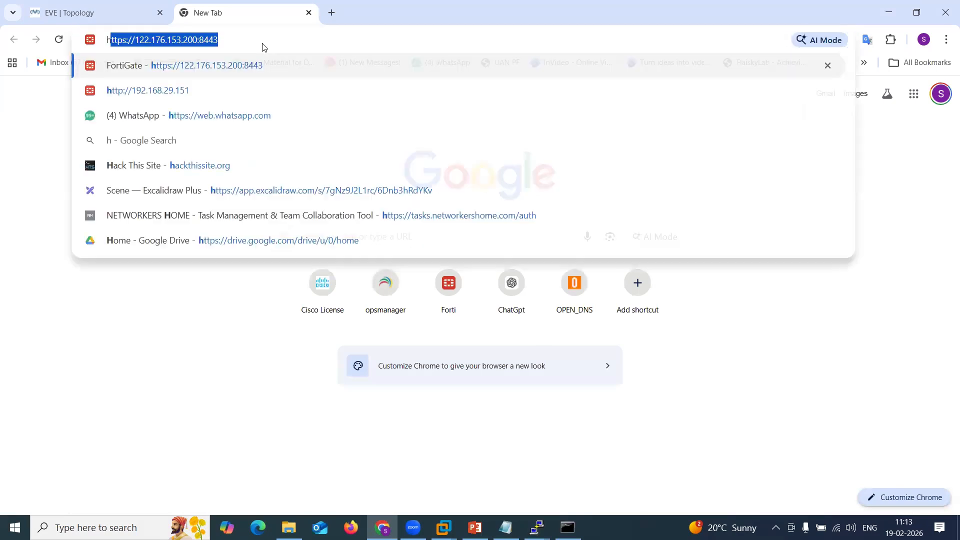
{"action": "type", "text": "://"}
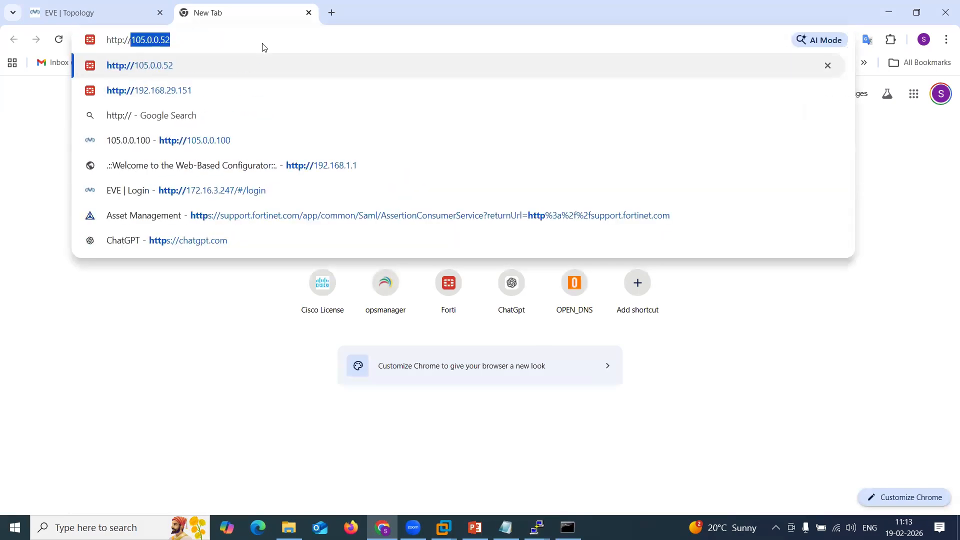
{"action": "key", "text": "BackSpace"}
{"action": "key", "text": "BackSpace"}
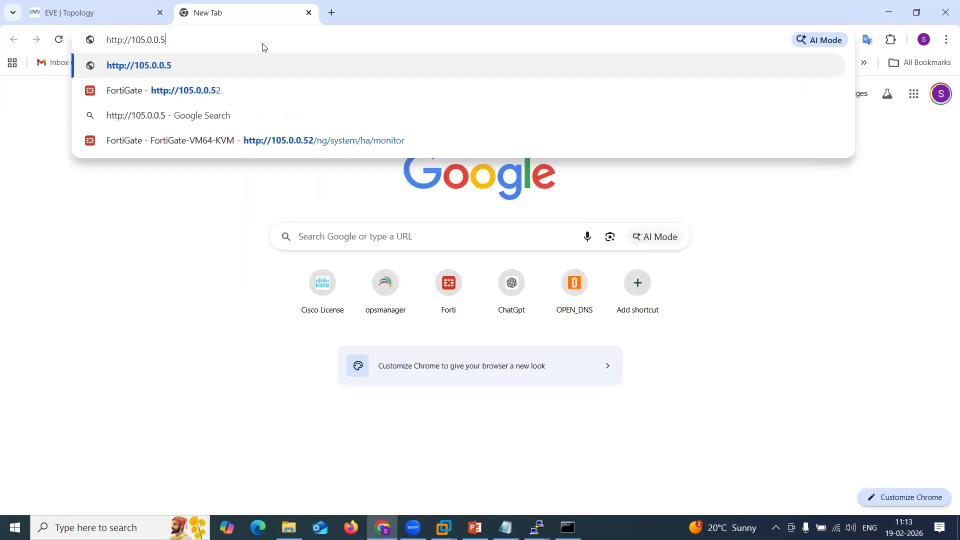
{"action": "type", "text": "101"}
{"action": "key", "text": "Return"}
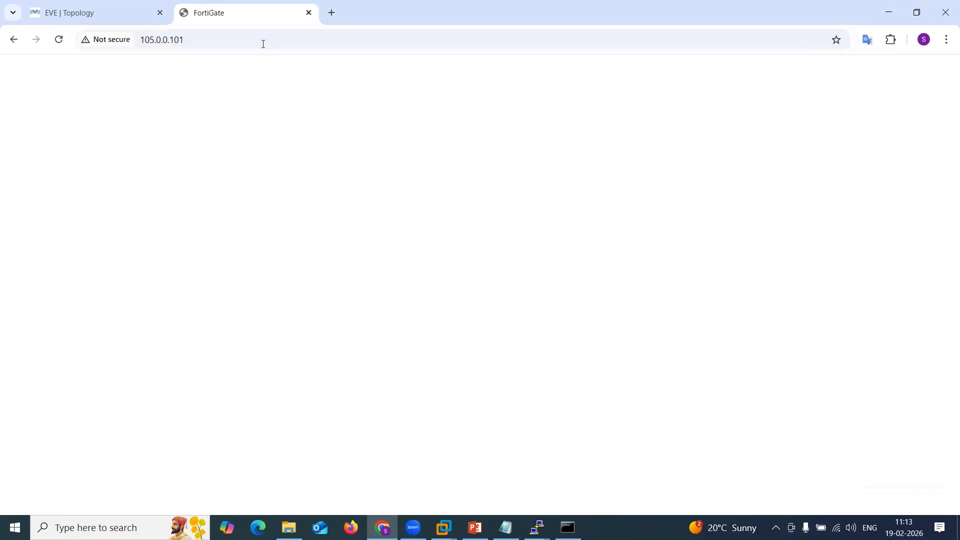
Reload the 105.0.0.101 management page after checking its site information.
{"action": "left_click", "coordinate": [174, 40]}
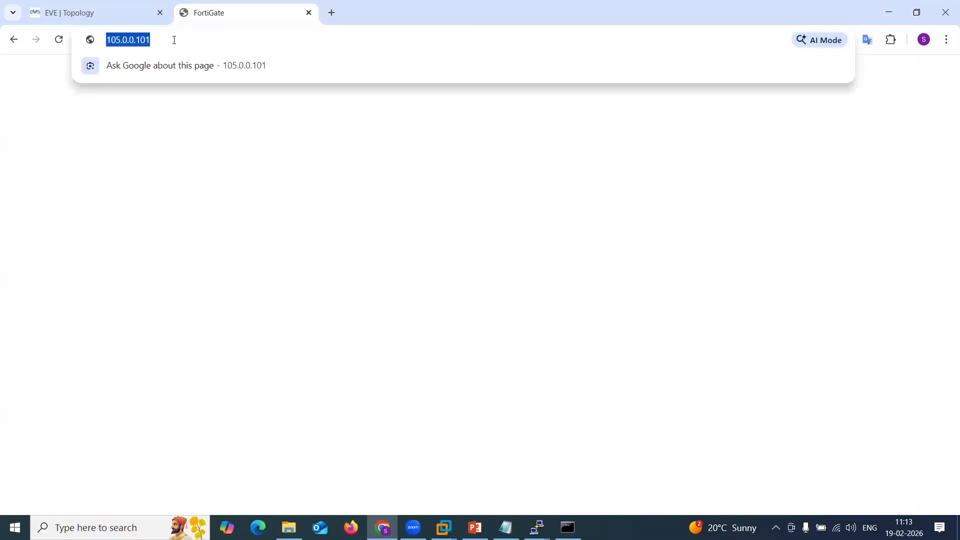
{"action": "left_click", "coordinate": [103, 40]}
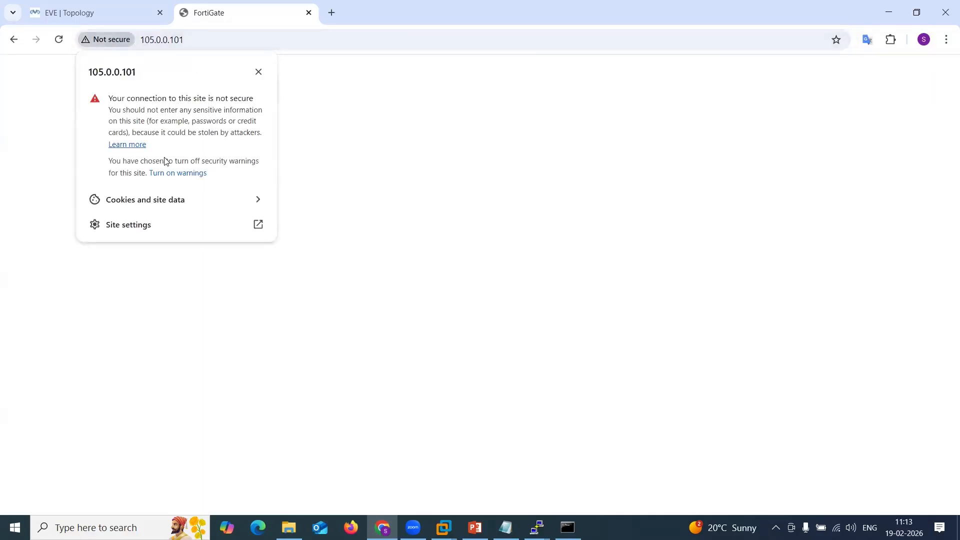
{"action": "left_click", "coordinate": [259, 72]}
{"action": "left_click", "coordinate": [175, 40]}
{"action": "double_click", "coordinate": [176, 40]}
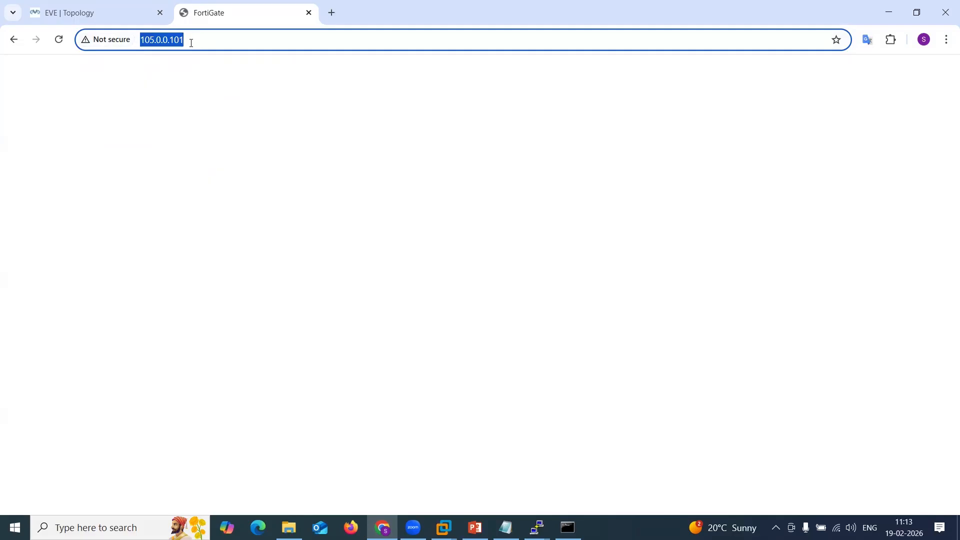
{"action": "left_click", "coordinate": [192, 43]}
{"action": "key", "text": "Return"}
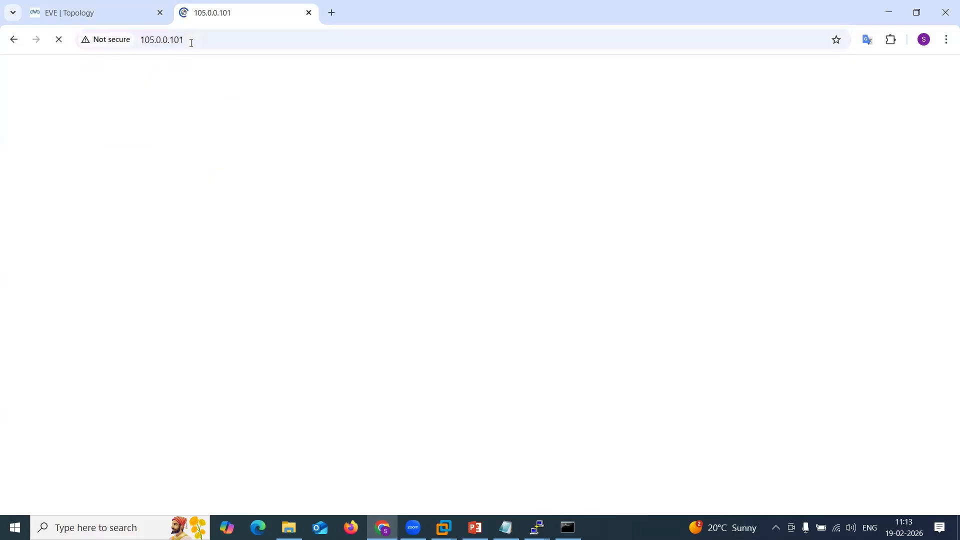
Log in to the FortiGate GUI with username admin and the account password.
{"action": "type", "text": "admin"}
{"action": "left_click", "coordinate": [448, 296]}
{"action": "type", "text": "••"}
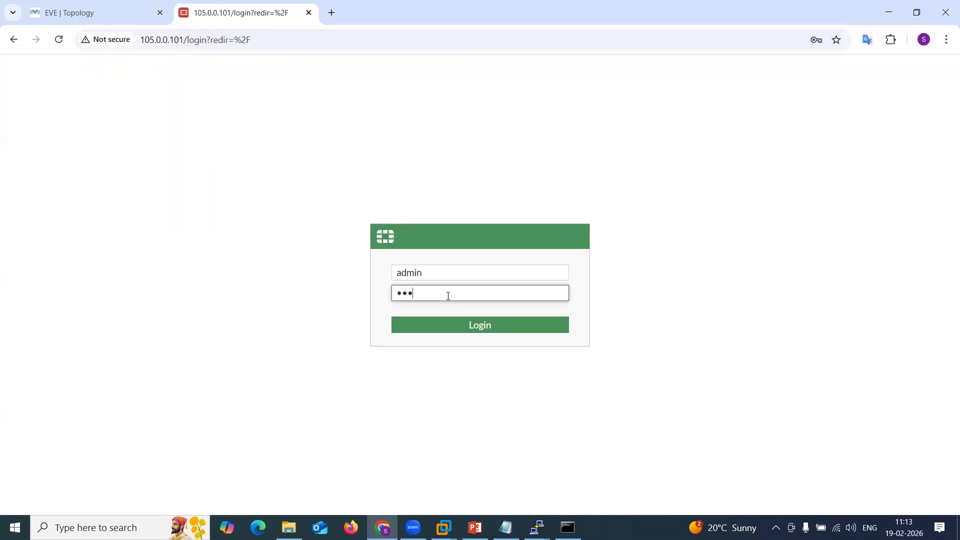
{"action": "type", "text": "••••••"}
{"action": "key", "text": "Return"}
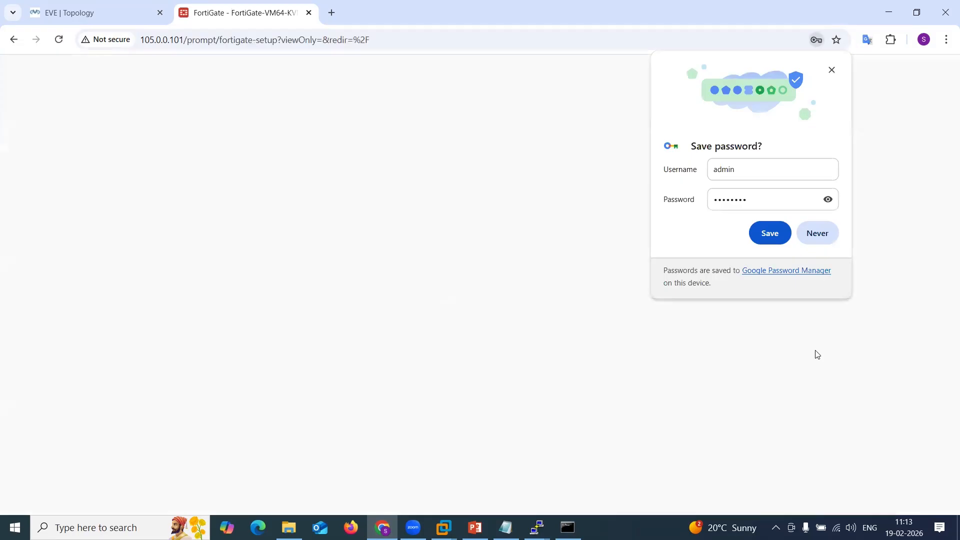
Dismiss the password-save prompt, postpone the FortiGate setup and close the FortiOS 7.0.0 overview.
{"action": "left_click", "coordinate": [831, 240]}
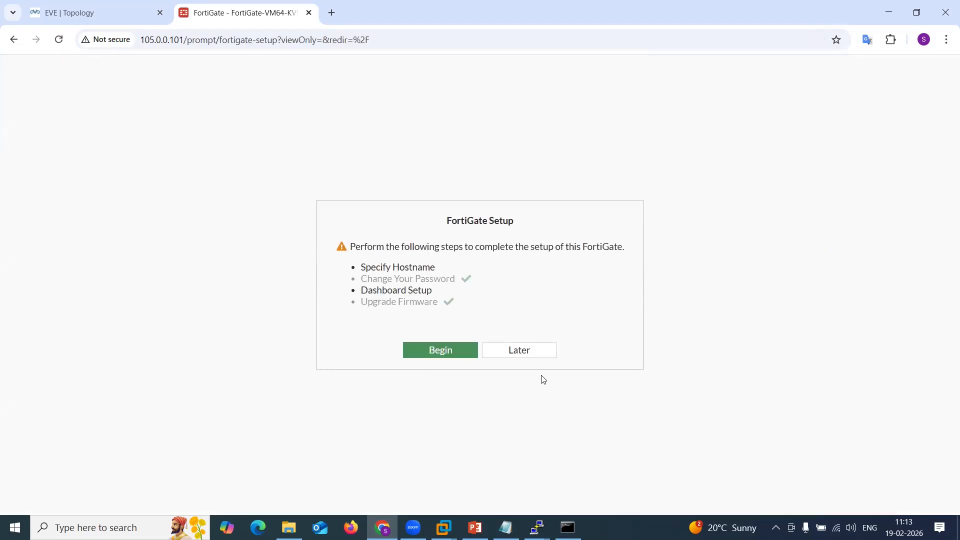
{"action": "left_click", "coordinate": [534, 349]}
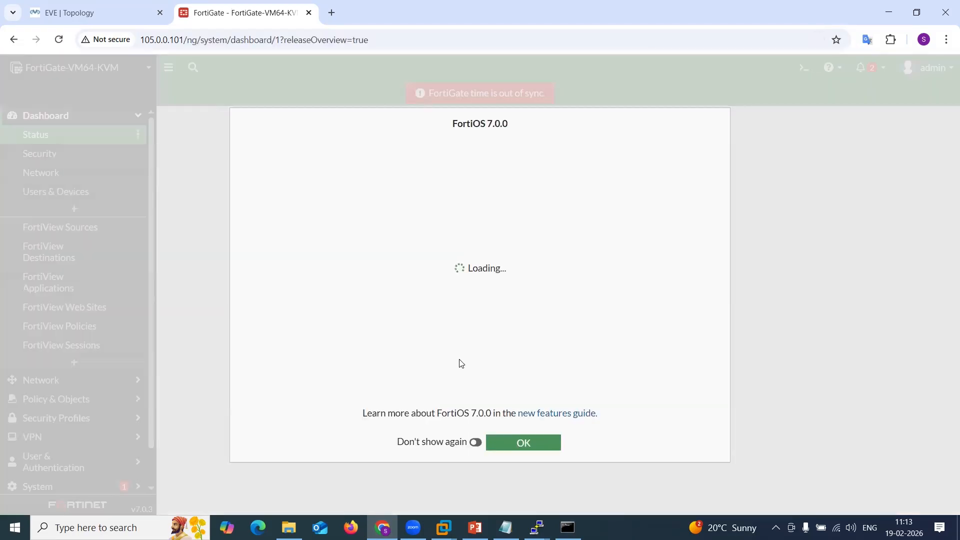
{"action": "left_click", "coordinate": [518, 444]}
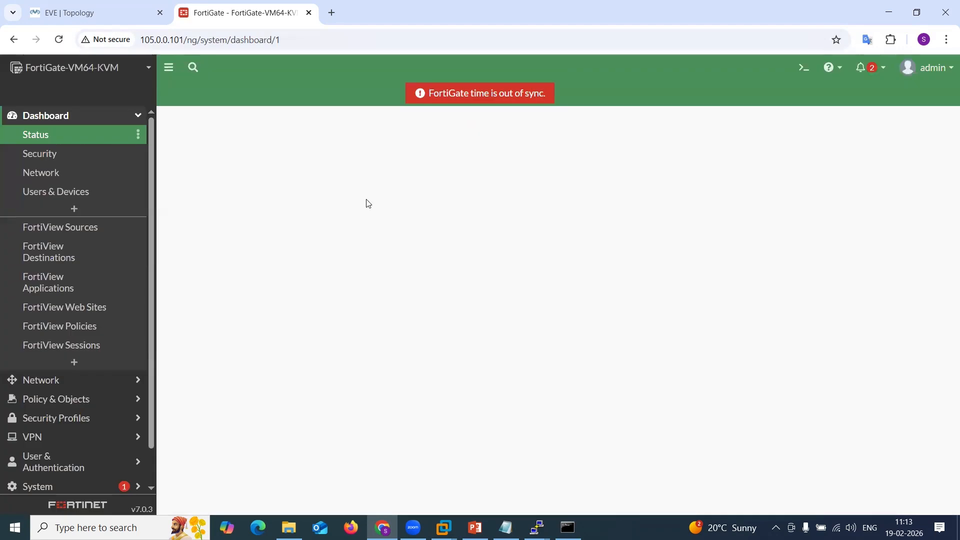
{"action": "left_click", "coordinate": [332, 13]}
{"action": "type", "text": "http://10"}
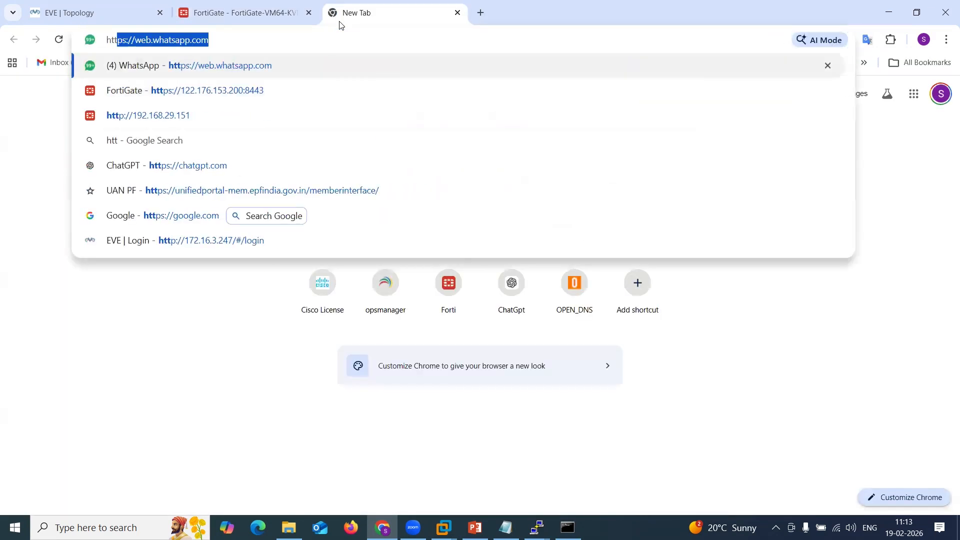
{"action": "type", "text": "5.00."}
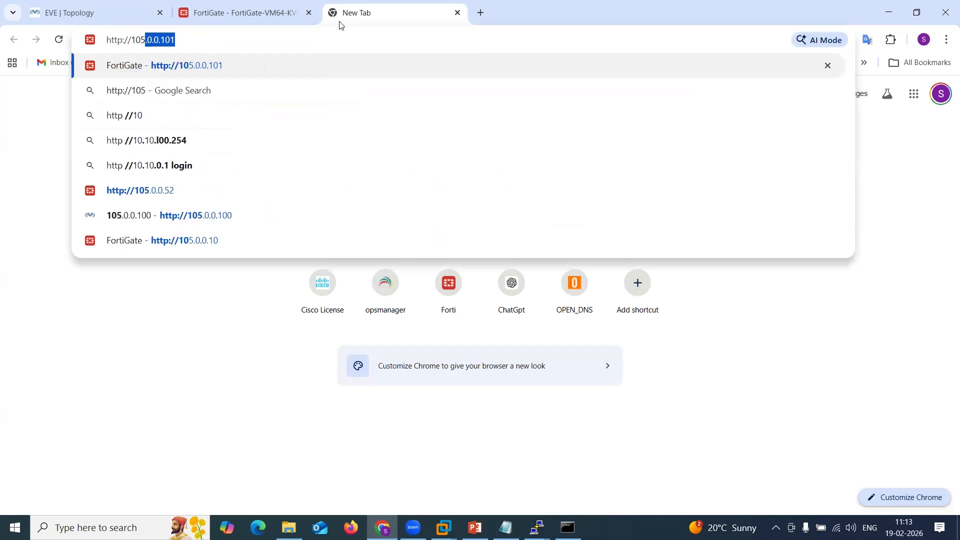
{"action": "key", "text": "BackSpace"}
{"action": "key", "text": "BackSpace"}
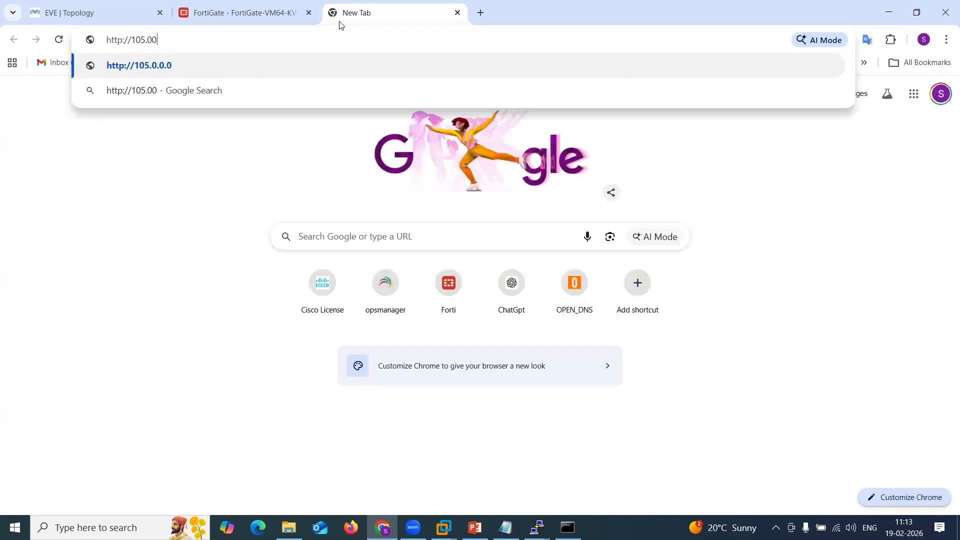
{"action": "type", "text": ".0."}
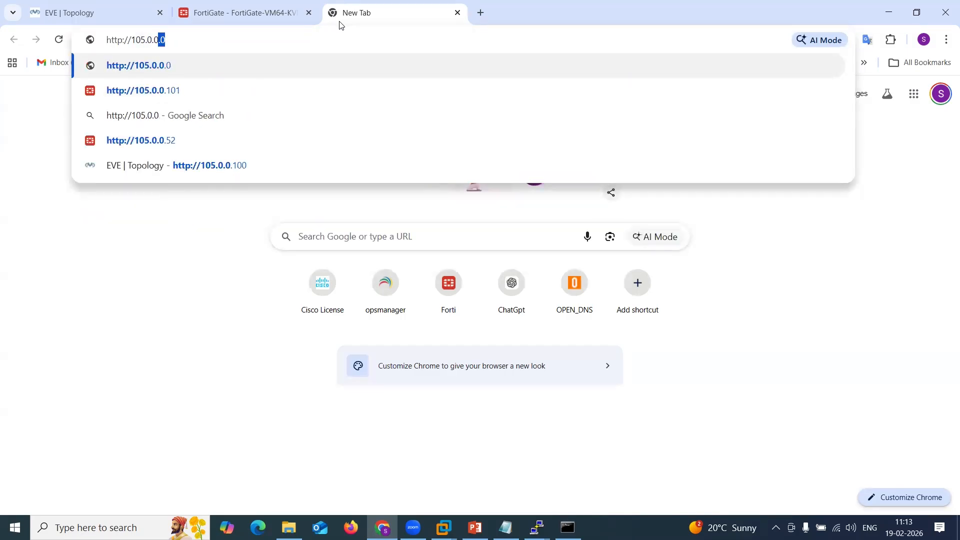
{"action": "type", "text": "1"}
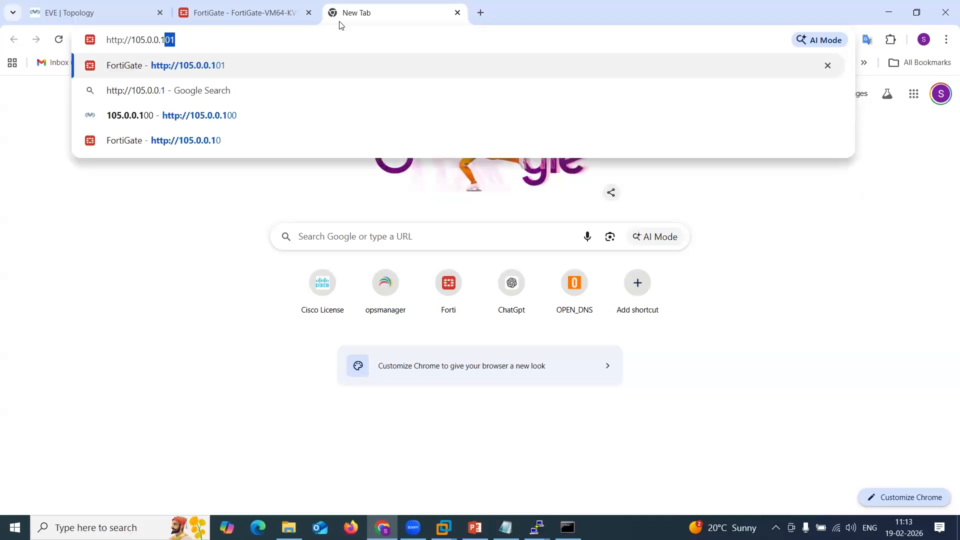
{"action": "type", "text": "02"}
{"action": "key", "text": "Return"}
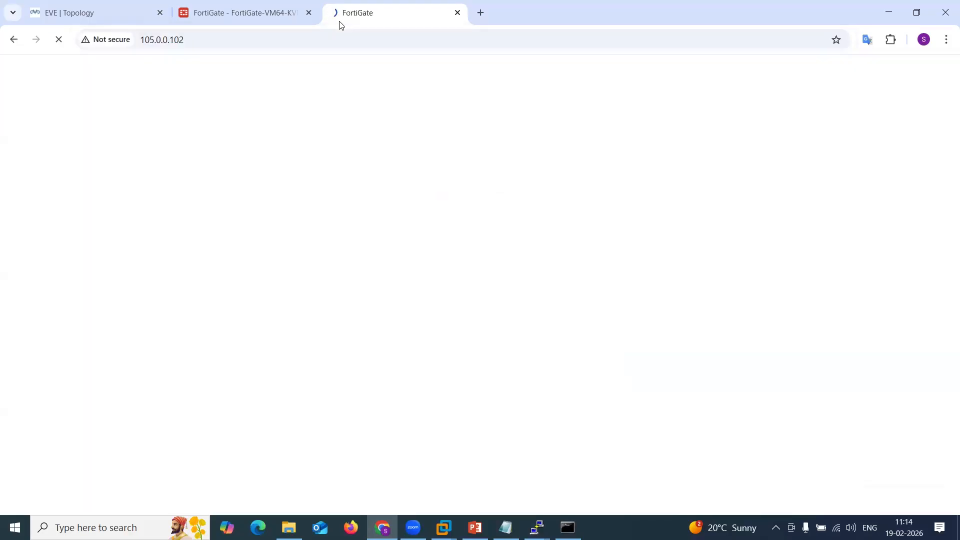
Log in to the second FortiGate GUI with username admin and the account password.
{"action": "type", "text": "admin"}
{"action": "key", "text": "Tab"}
{"action": "type", "text": "a"}
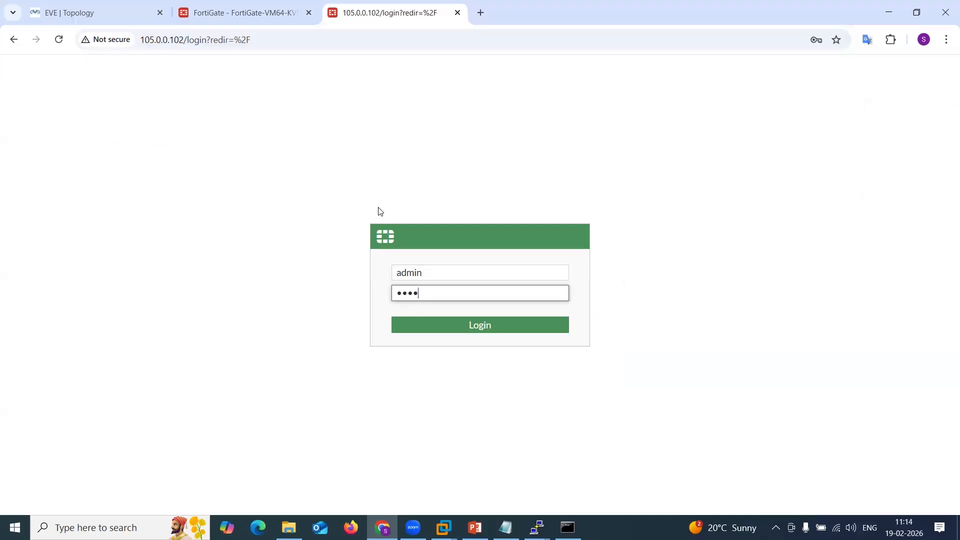
{"action": "key", "text": "Return"}
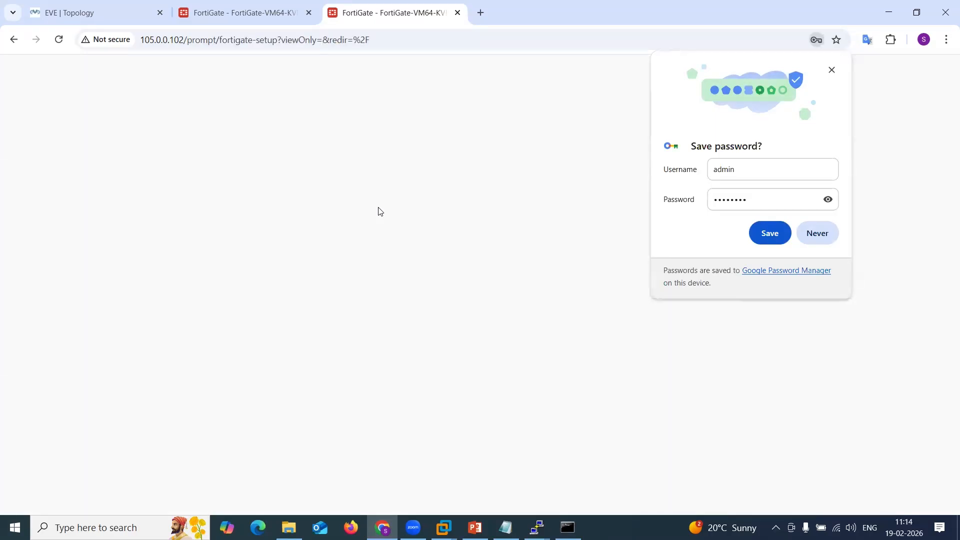
Dismiss the password-save prompt, postpone the FortiGate setup and close the FortiOS 7.0.0 overview.
{"action": "left_click", "coordinate": [815, 232]}
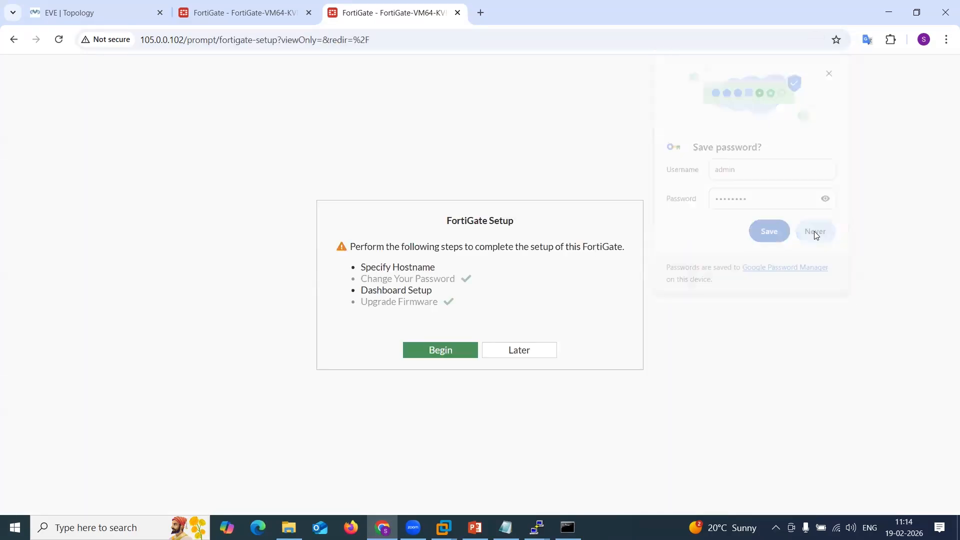
{"action": "left_click", "coordinate": [512, 353]}
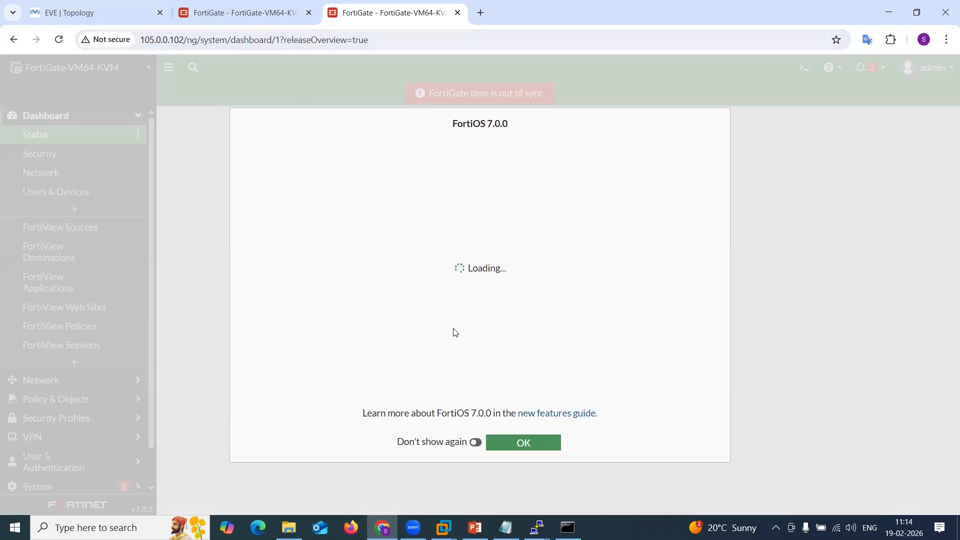
{"action": "left_click", "coordinate": [525, 442]}
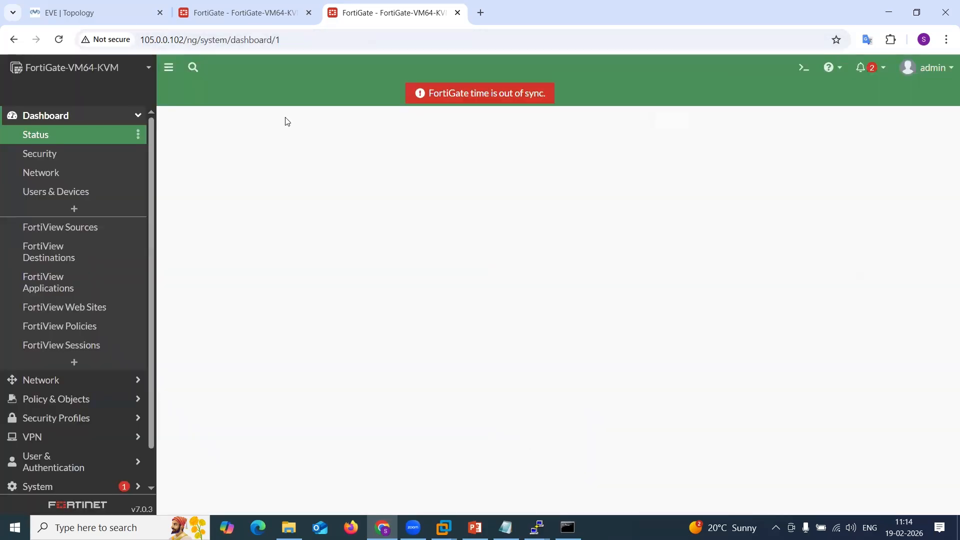
Review the Site to Site VPN topology in the EVE-NG tab.
{"action": "left_click", "coordinate": [241, 20]}
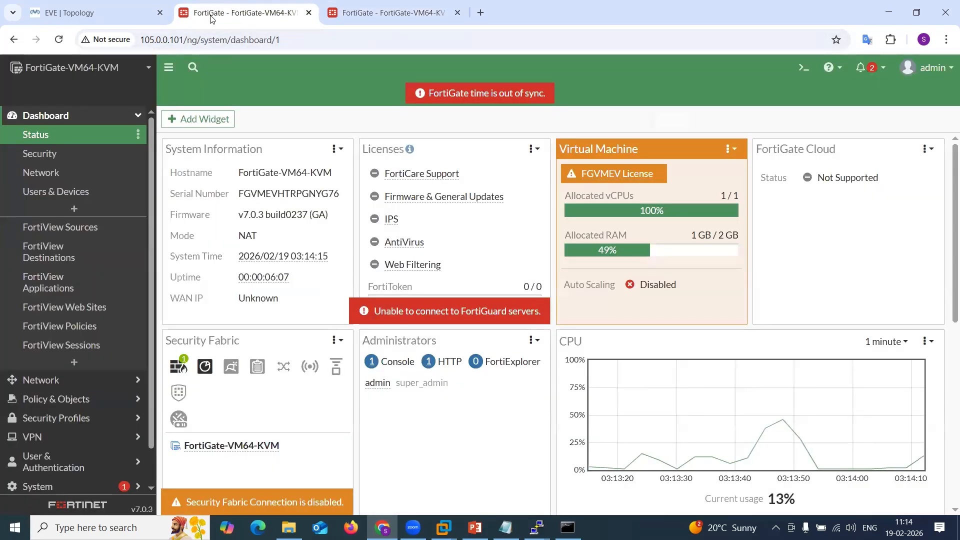
{"action": "left_click", "coordinate": [95, 12]}
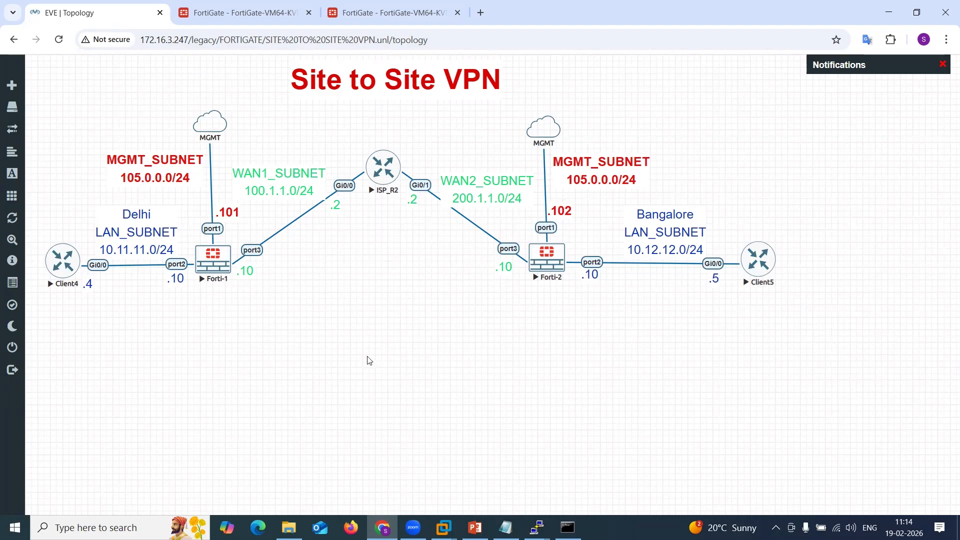
{"action": "left_click", "coordinate": [419, 485]}
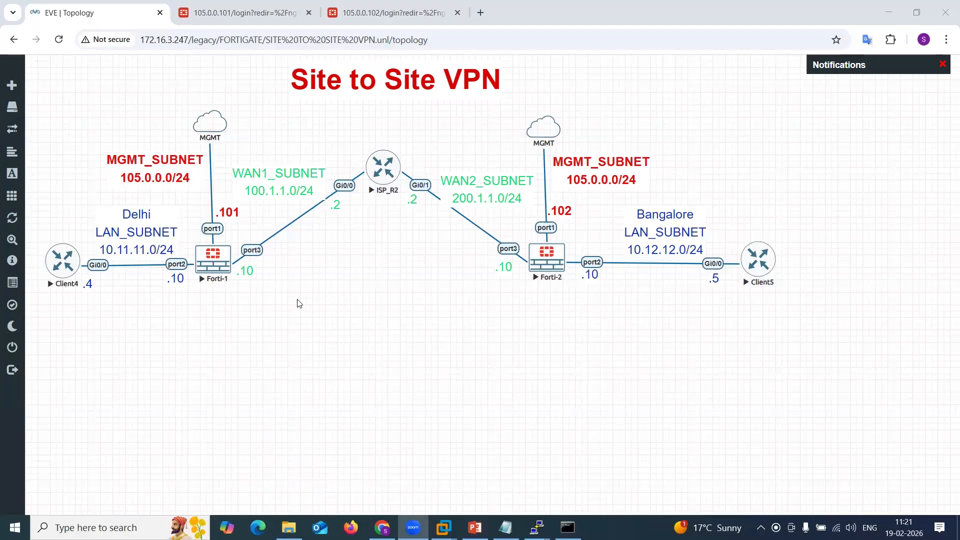
Log back in to the first FortiGate at 105.0.0.101 with username admin and the account password.
{"action": "left_click", "coordinate": [229, 14]}
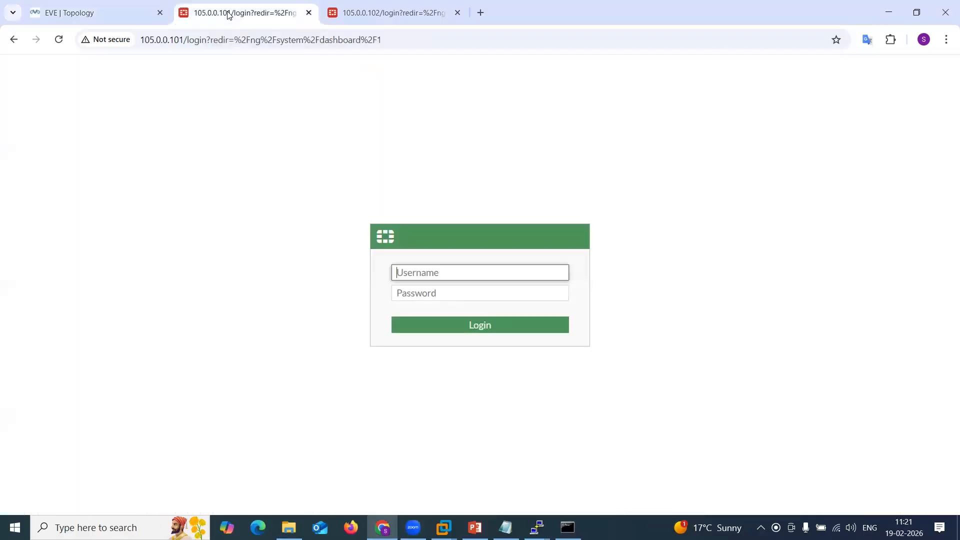
{"action": "type", "text": "admin"}
{"action": "key", "text": "Tab"}
{"action": "type", "text": "••"}
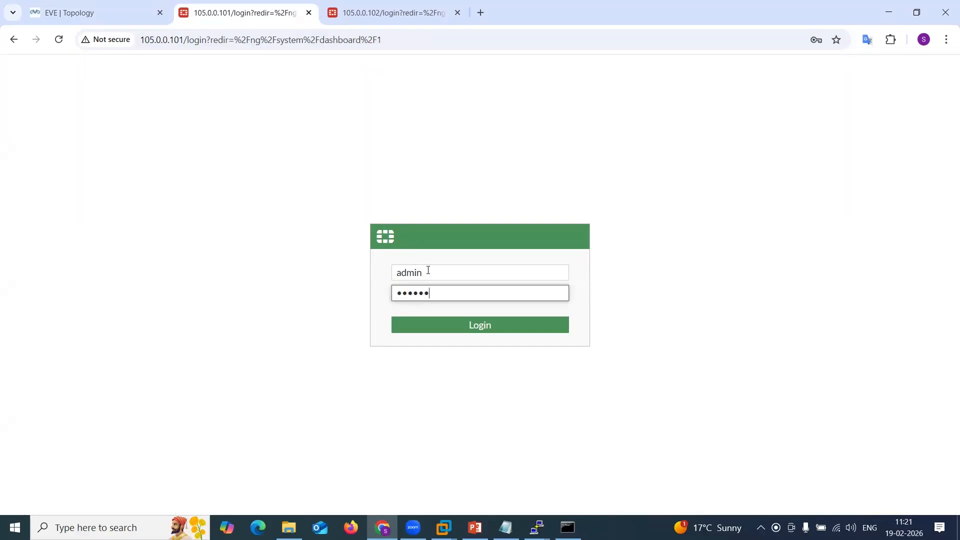
{"action": "type", "text": "••••••"}
{"action": "key", "text": "Return"}
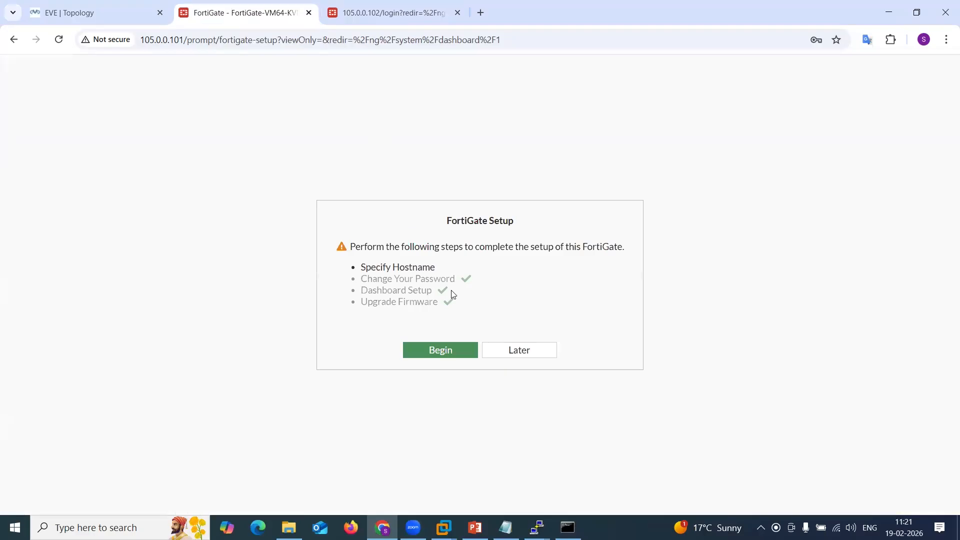
Postpone the setup and close the FortiOS 7.0.0 overview with Don't show again enabled.
{"action": "left_click", "coordinate": [494, 352]}
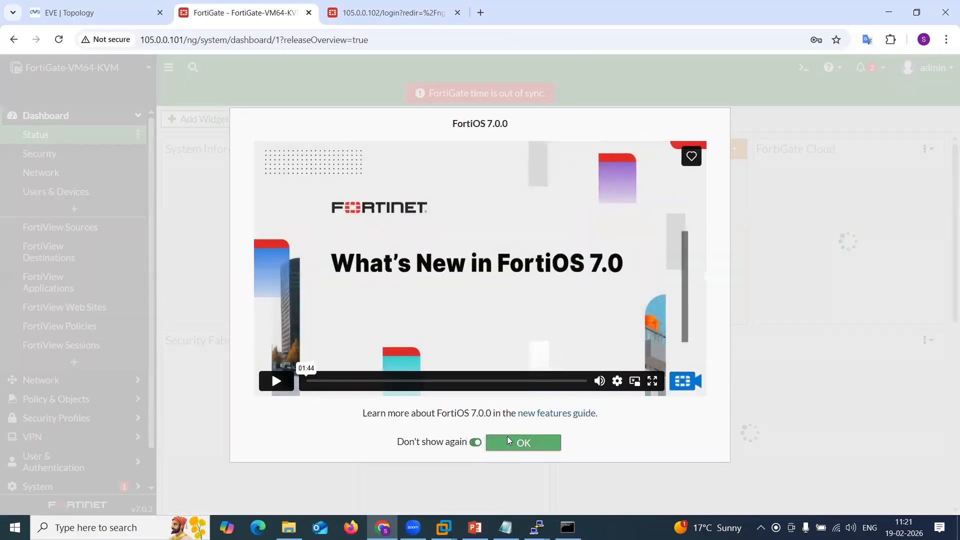
{"action": "left_click", "coordinate": [507, 437]}
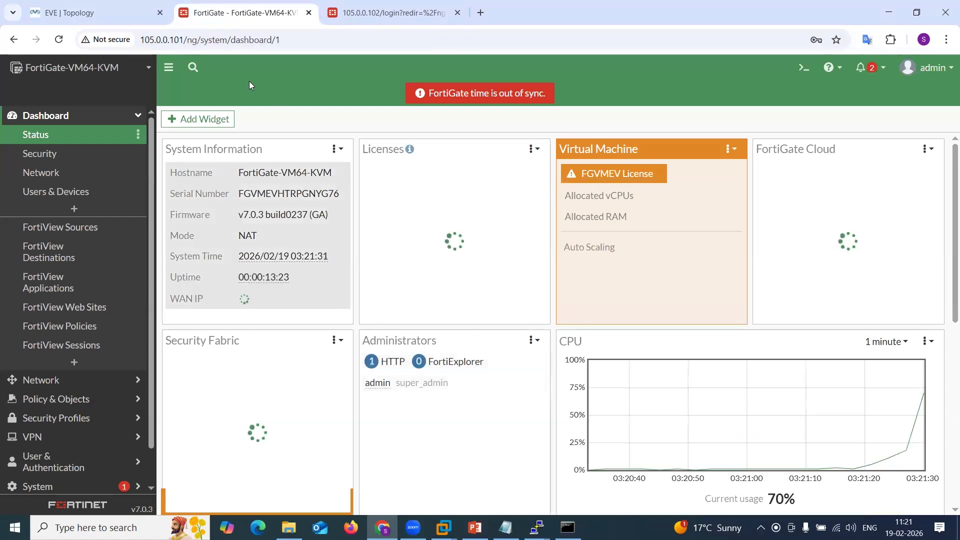
{"action": "left_click", "coordinate": [119, 8]}
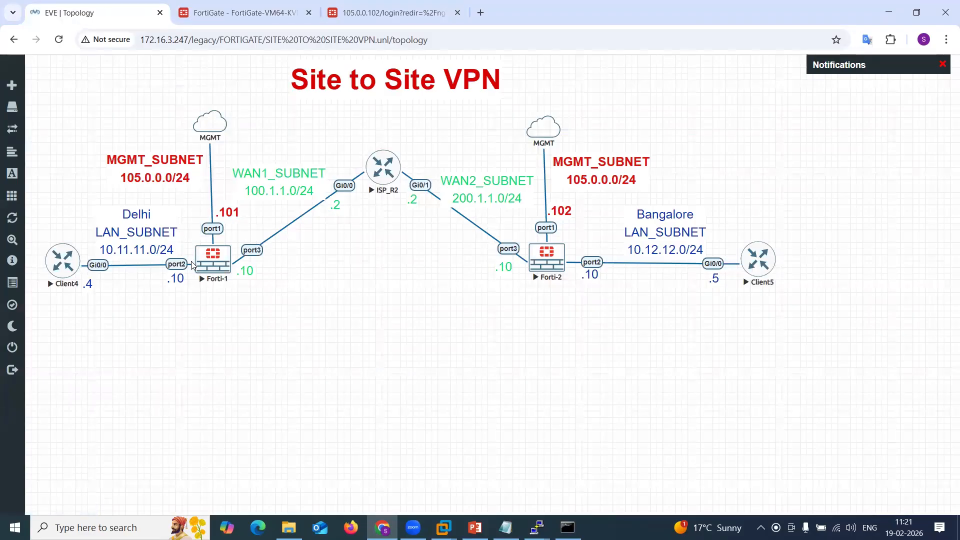
{"action": "left_click", "coordinate": [249, 16]}
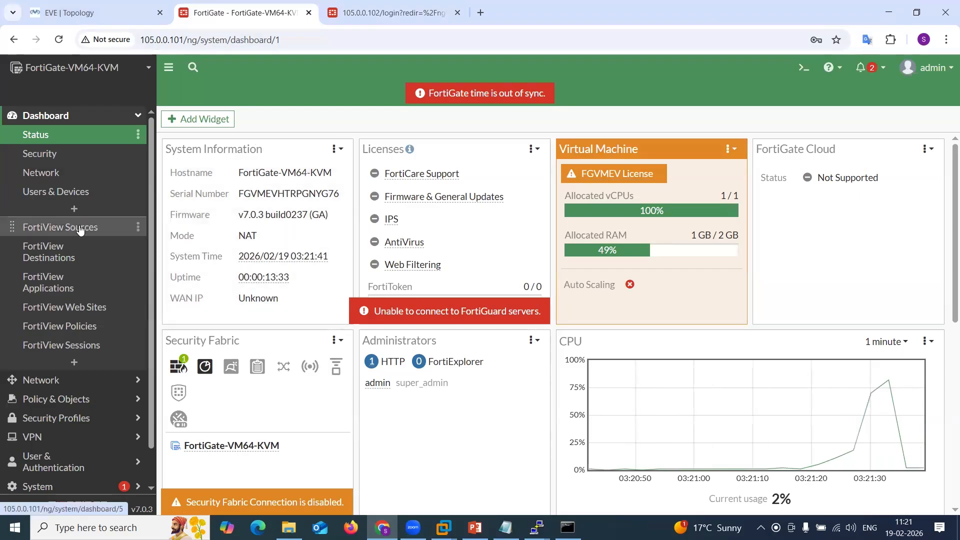
Open port2 in the first FortiGate's interface list and set its alias to LAN and role to LAN.
{"action": "left_click", "coordinate": [59, 381]}
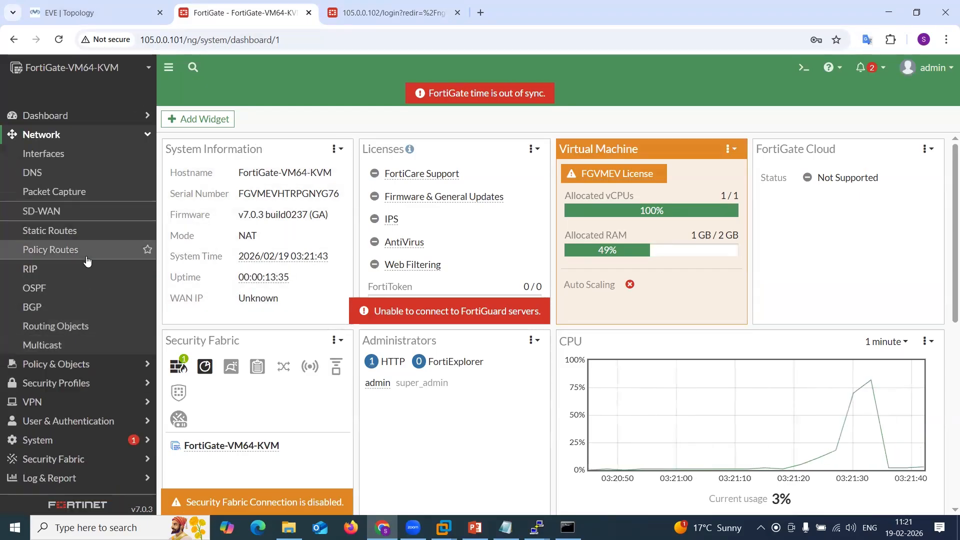
{"action": "left_click", "coordinate": [79, 159]}
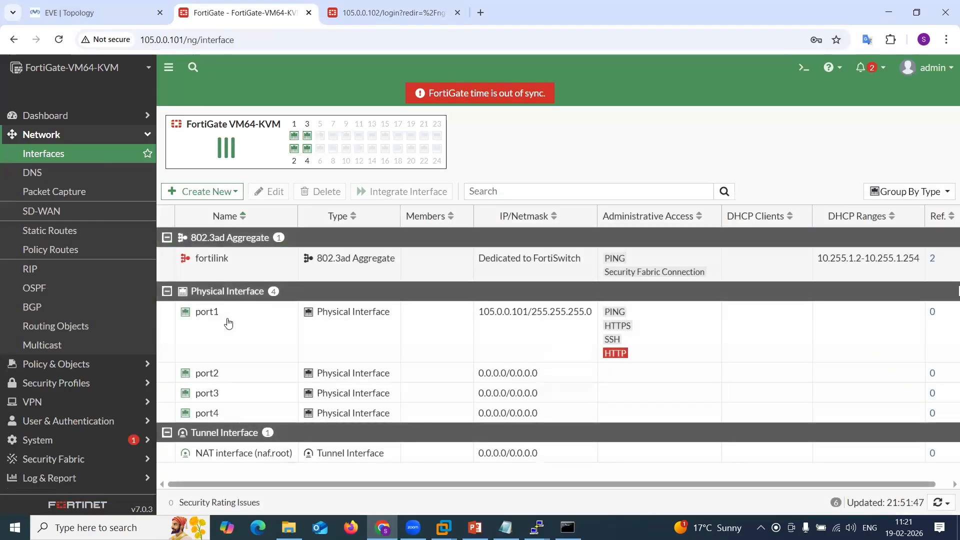
{"action": "left_click", "coordinate": [214, 370]}
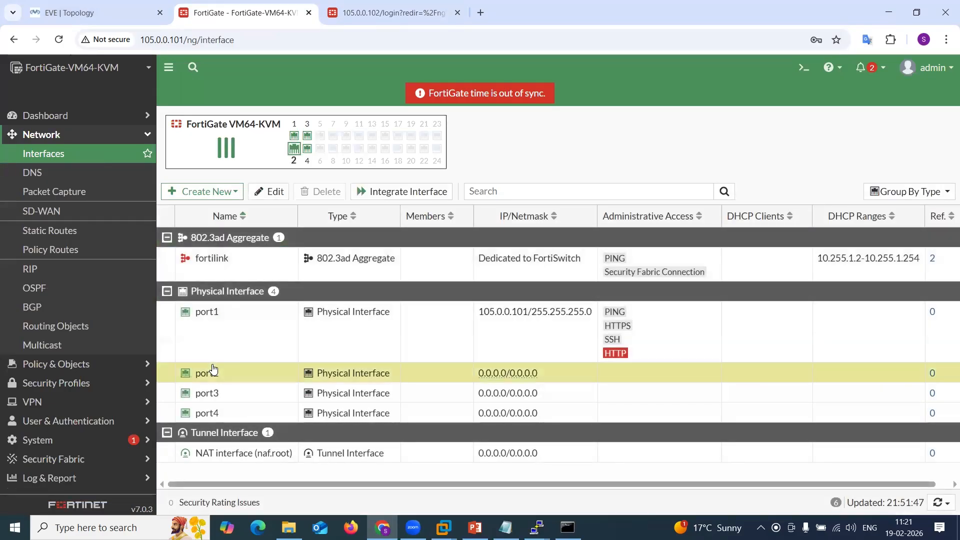
{"action": "double_click", "coordinate": [214, 370]}
{"action": "left_click", "coordinate": [270, 157]}
{"action": "type", "text": "LAN"}
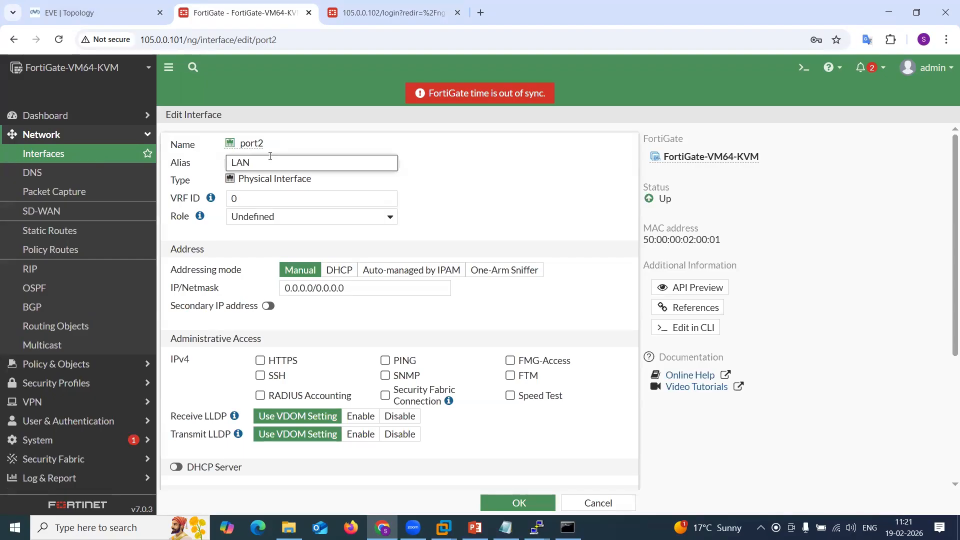
{"action": "left_click", "coordinate": [290, 222]}
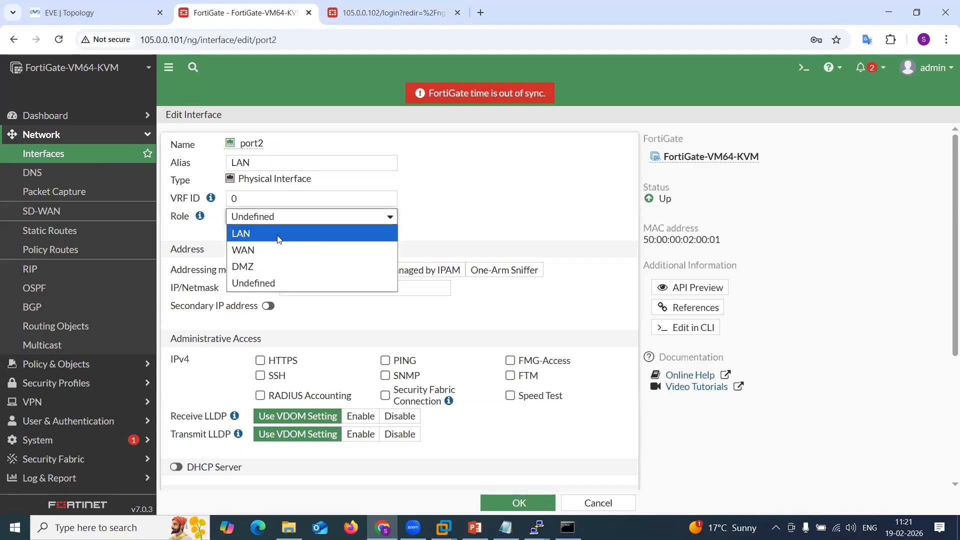
{"action": "left_click", "coordinate": [281, 233]}
Set port2's IP/Netmask to 10.11.11.10/24, enable PING administrative access and save the interface.
{"action": "left_click_drag", "start_coordinate": [420, 288], "coordinate": [364, 288]}
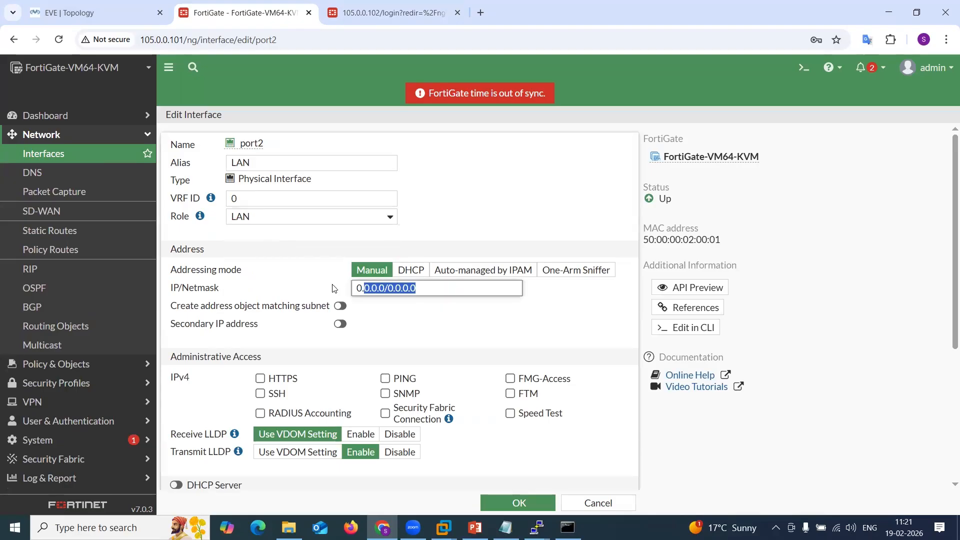
{"action": "key", "text": "BackSpace"}
{"action": "key", "text": "BackSpace"}
{"action": "key", "text": "BackSpace"}
{"action": "type", "text": "10.11.11.10"}
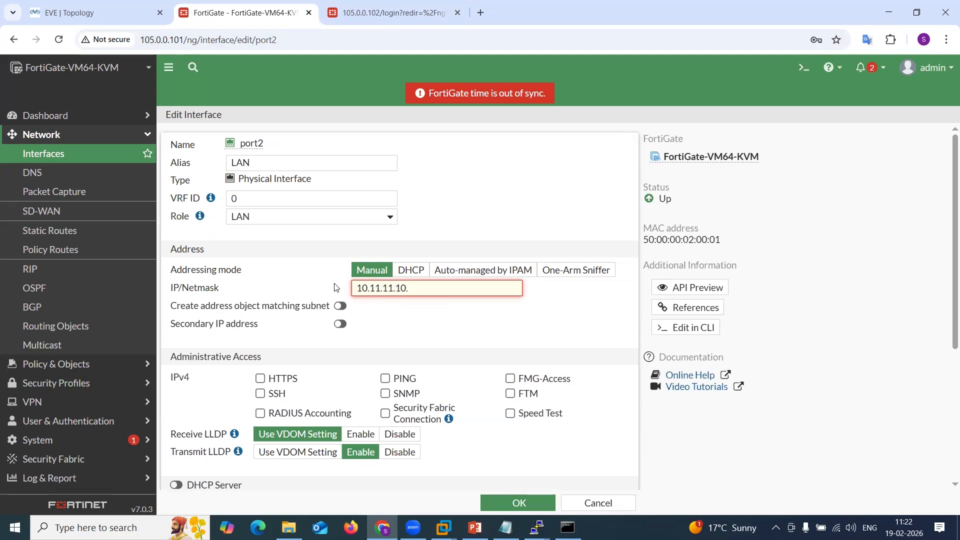
{"action": "type", "text": "/24"}
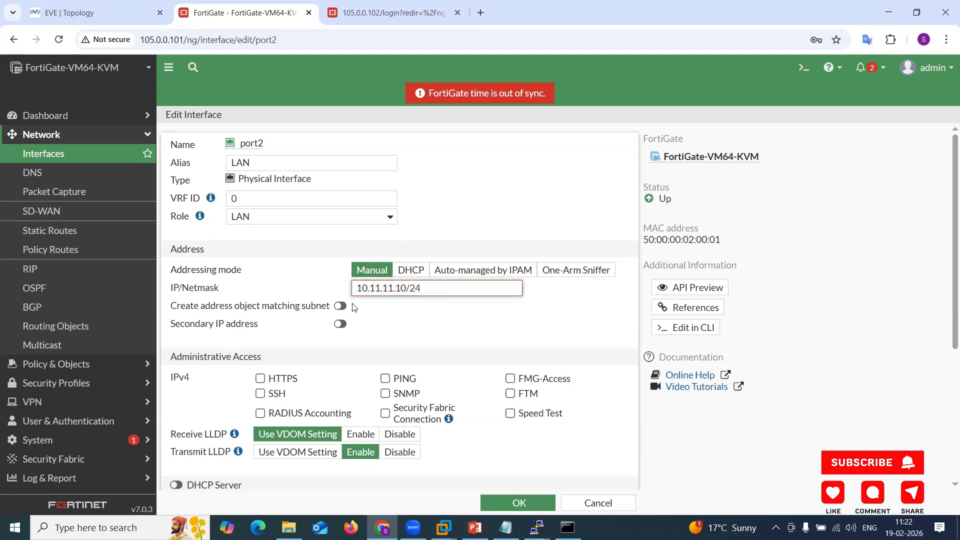
{"action": "left_click", "coordinate": [405, 380]}
{"action": "scroll", "coordinate": [442, 360], "scroll_direction": "down", "scroll_amount": 4}
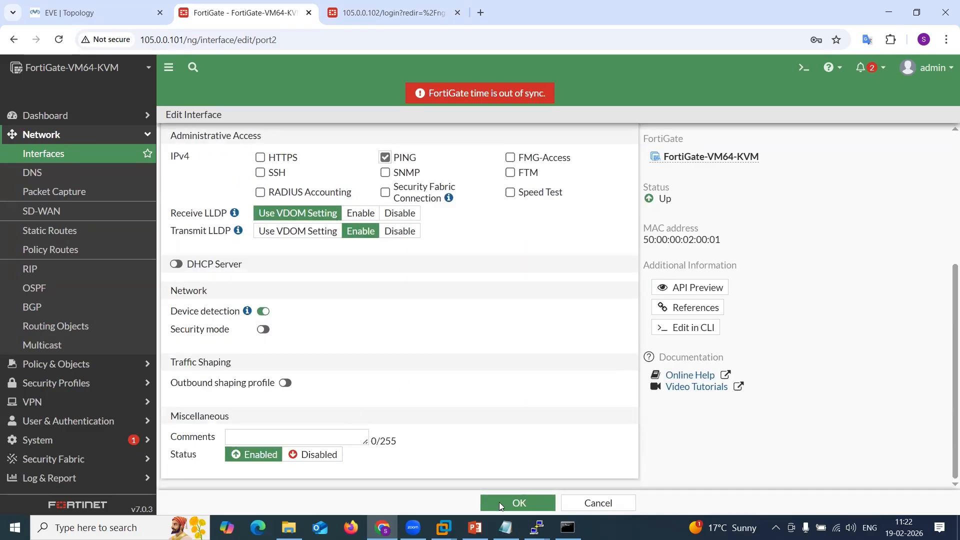
{"action": "key", "text": "Return"}
Edit port3 with alias WAN, role WAN and PING administrative access, and save it.
{"action": "double_click", "coordinate": [204, 392]}
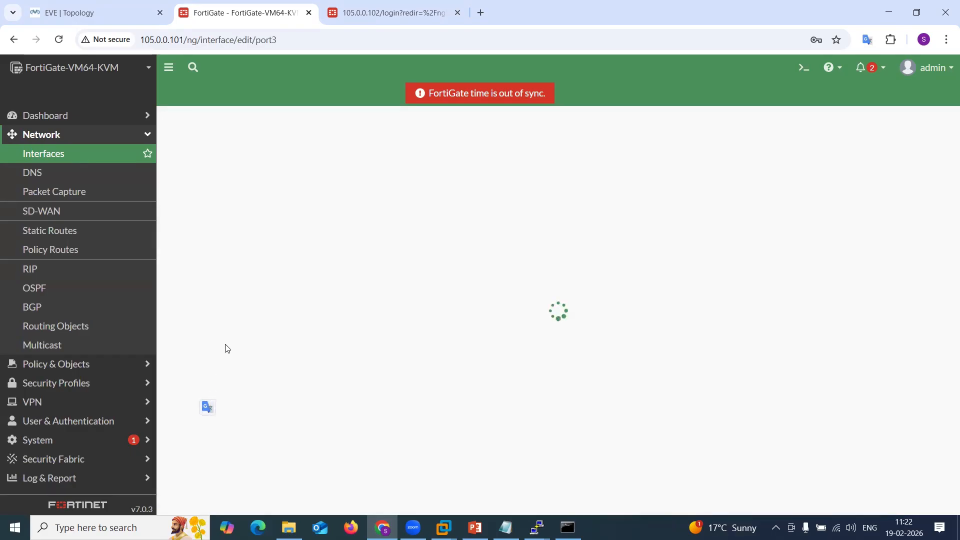
{"action": "left_click", "coordinate": [276, 160]}
{"action": "type", "text": "WAN"}
{"action": "left_click", "coordinate": [285, 220]}
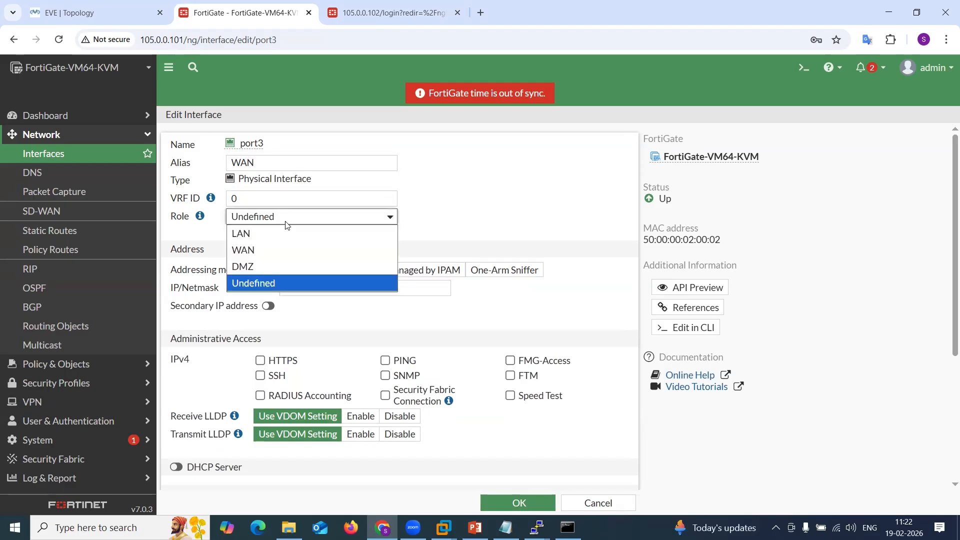
{"action": "left_click", "coordinate": [272, 250]}
{"action": "left_click", "coordinate": [385, 396]}
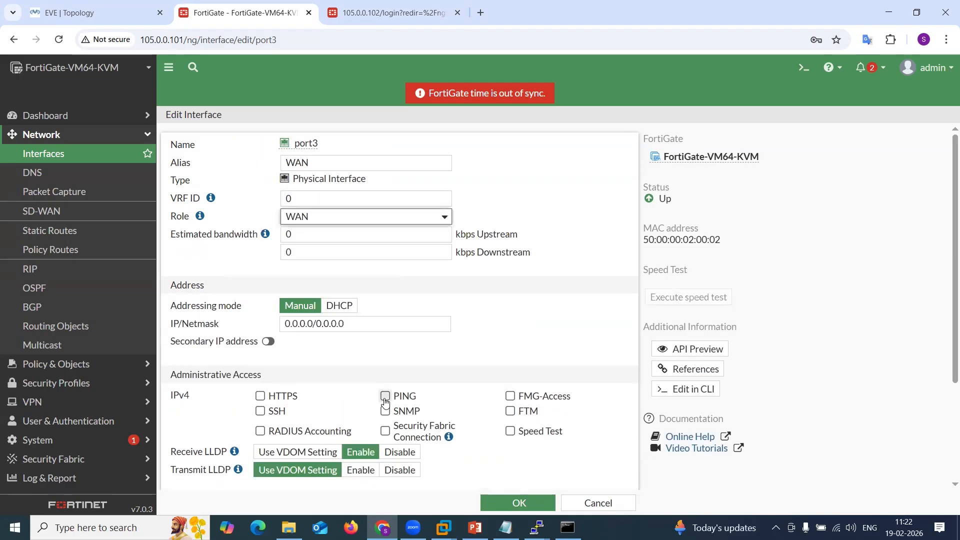
{"action": "left_click", "coordinate": [503, 504]}
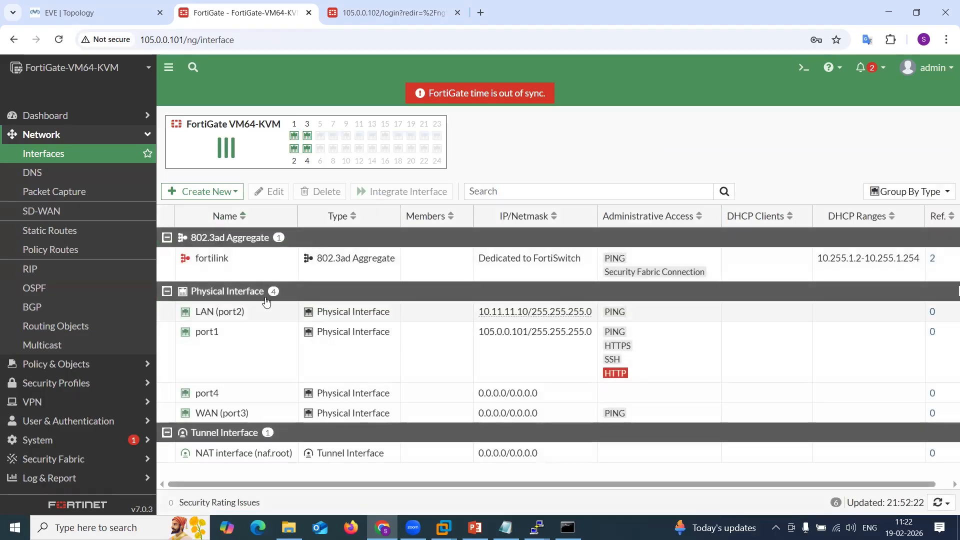
Create a static route for 0.0.0.0/0.0.0.0 through gateway 100.1.1.2 on the WAN (port3) interface, checking the topology for the gateway.
{"action": "double_click", "coordinate": [209, 413]}
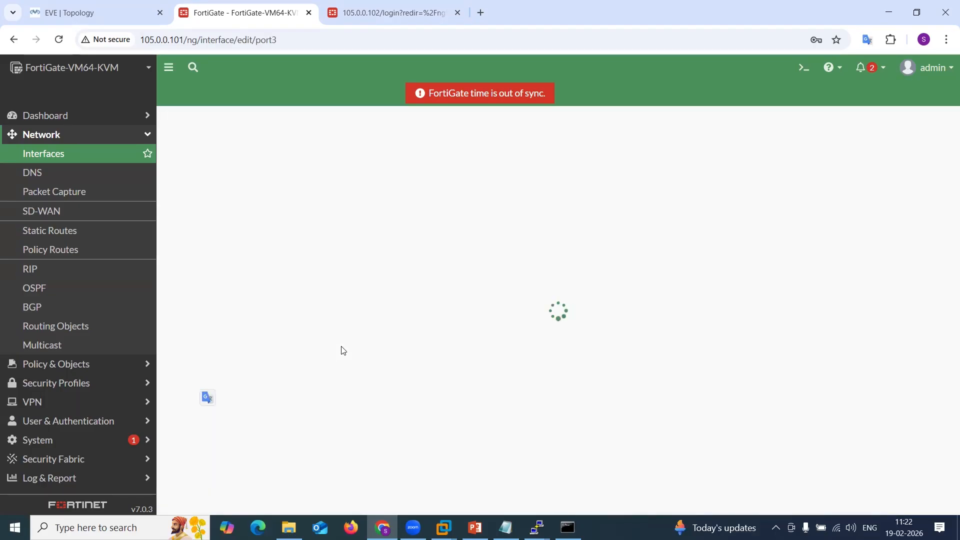
{"action": "left_click", "coordinate": [515, 502]}
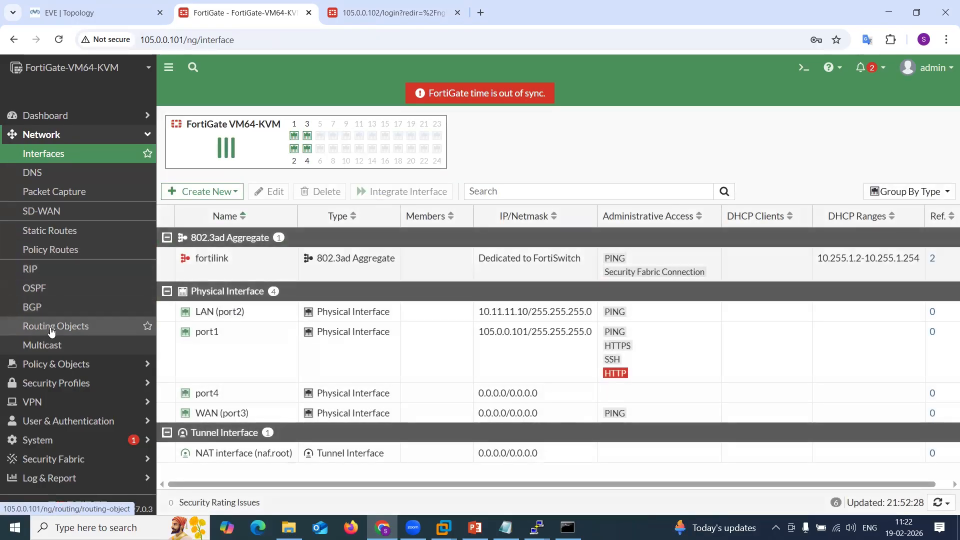
{"action": "left_click", "coordinate": [49, 231]}
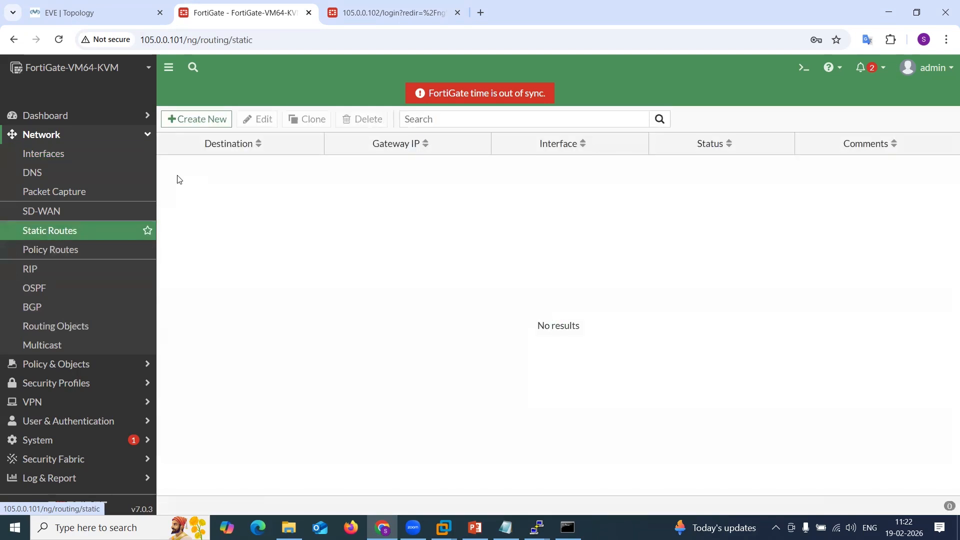
{"action": "left_click", "coordinate": [196, 119]}
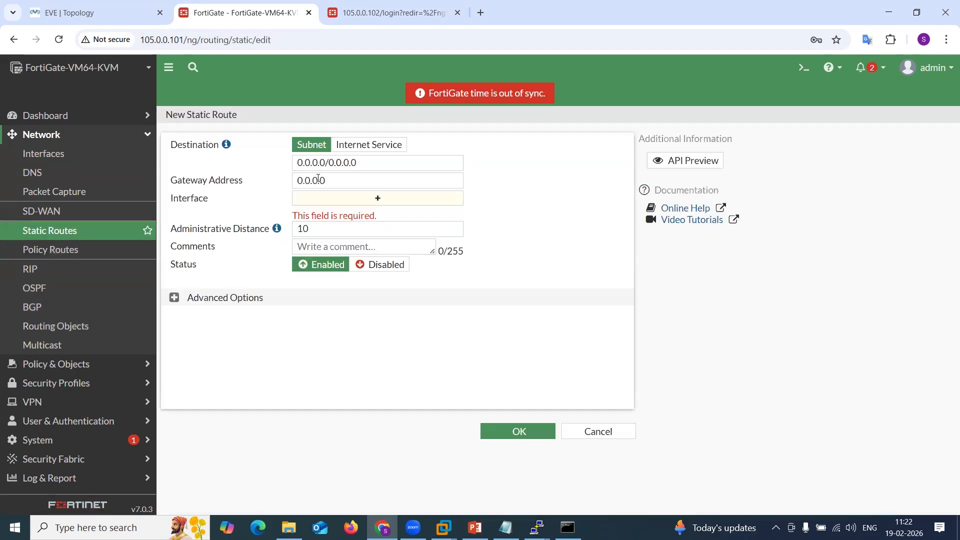
{"action": "left_click", "coordinate": [337, 201]}
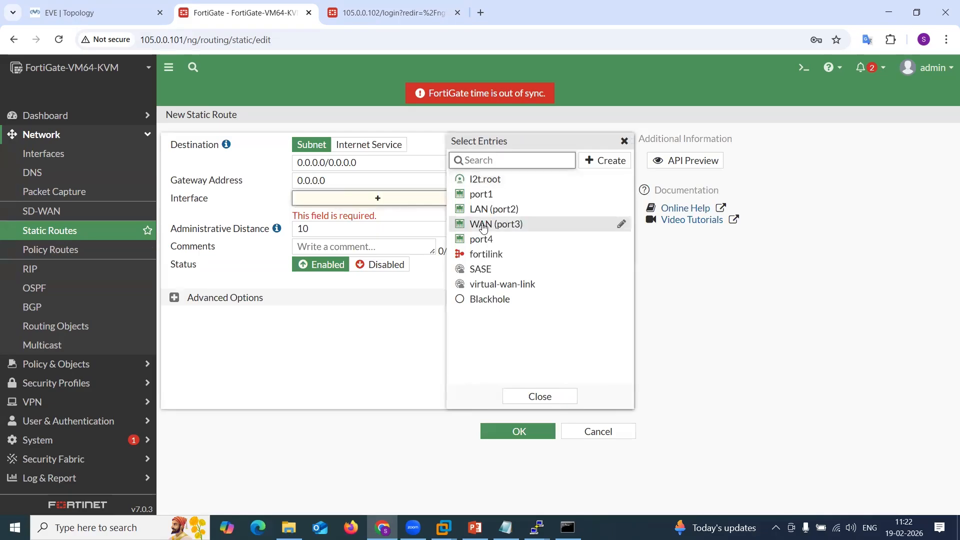
{"action": "left_click", "coordinate": [482, 226]}
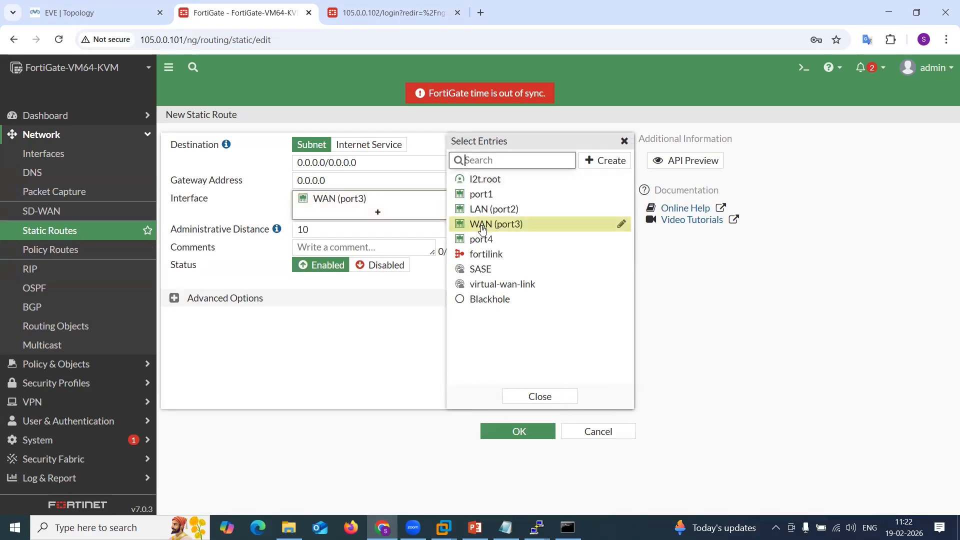
{"action": "left_click", "coordinate": [342, 177]}
{"action": "type", "text": "1"}
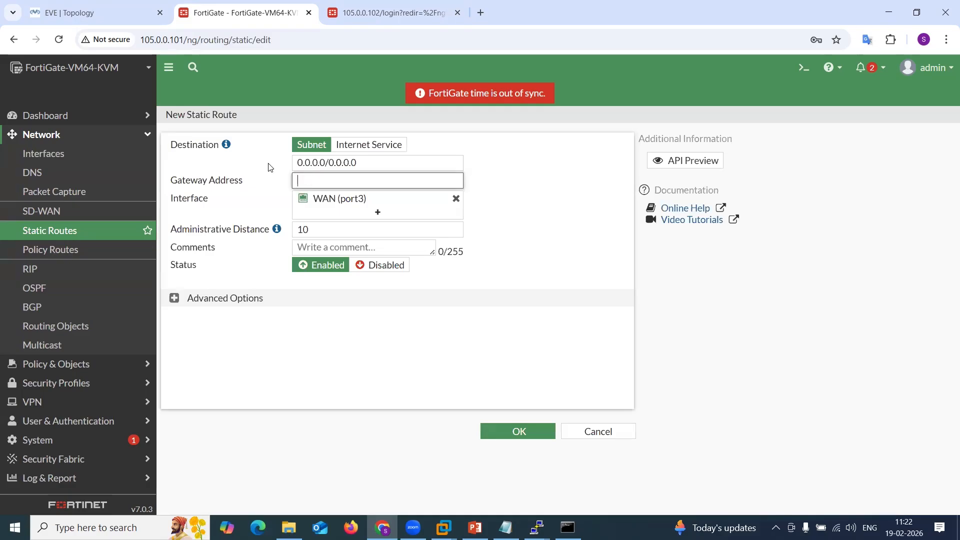
{"action": "left_click", "coordinate": [136, 9]}
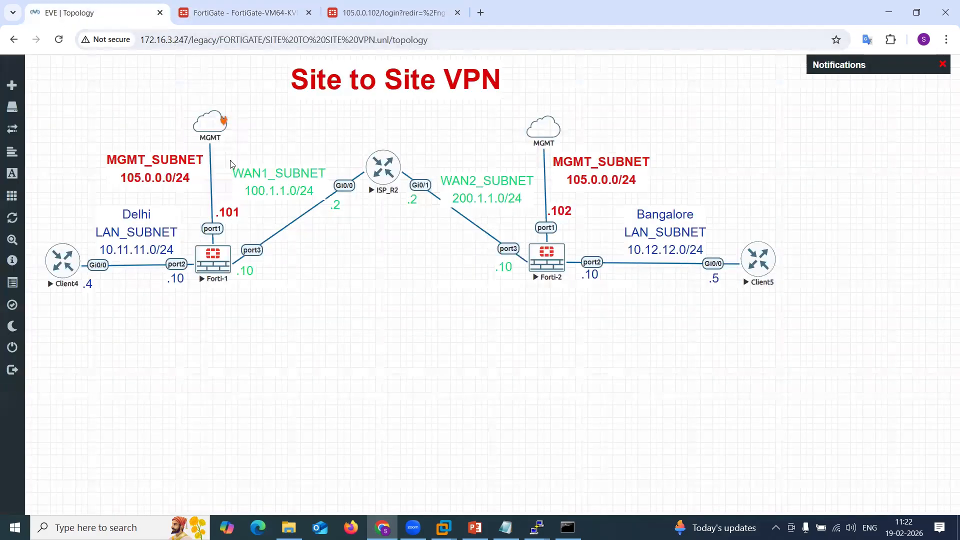
{"action": "left_click", "coordinate": [273, 15]}
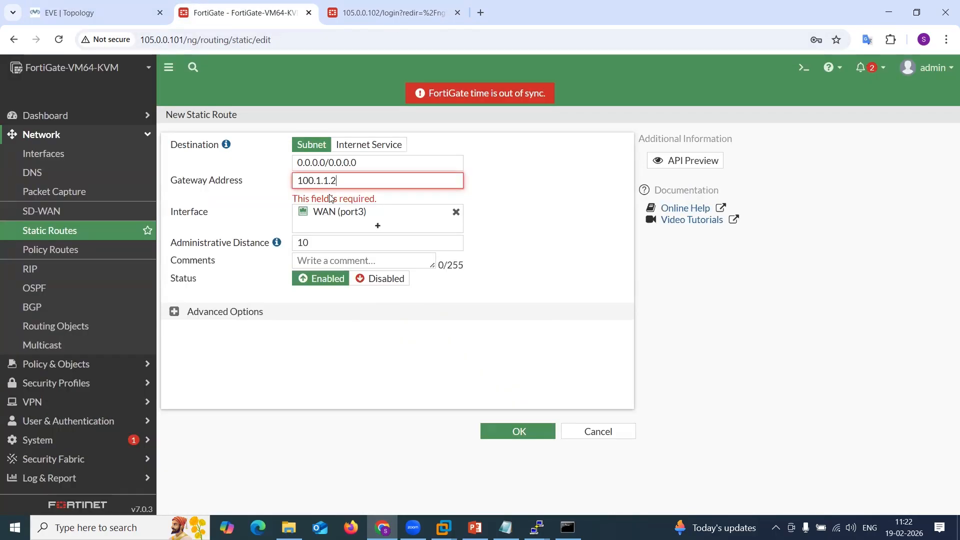
{"action": "left_click", "coordinate": [519, 431]}
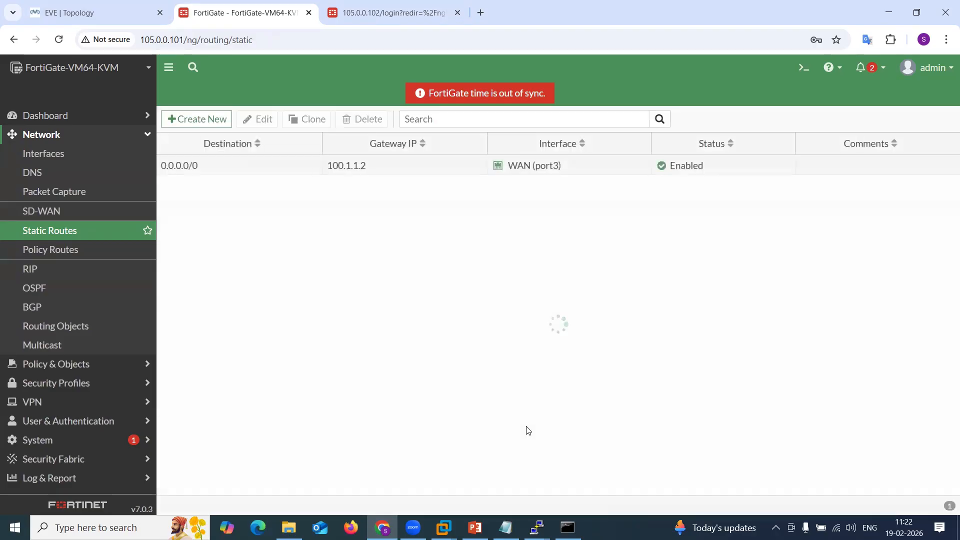
Set the first FortiGate's WAN (port3) IP/Netmask to 100.1.1.10/24 and save the interface.
{"action": "left_click", "coordinate": [58, 153]}
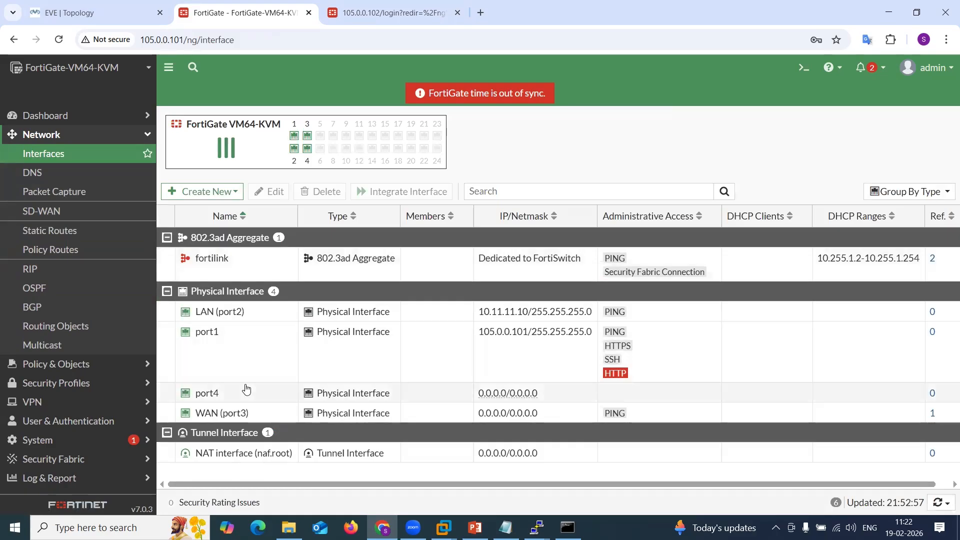
{"action": "double_click", "coordinate": [251, 418]}
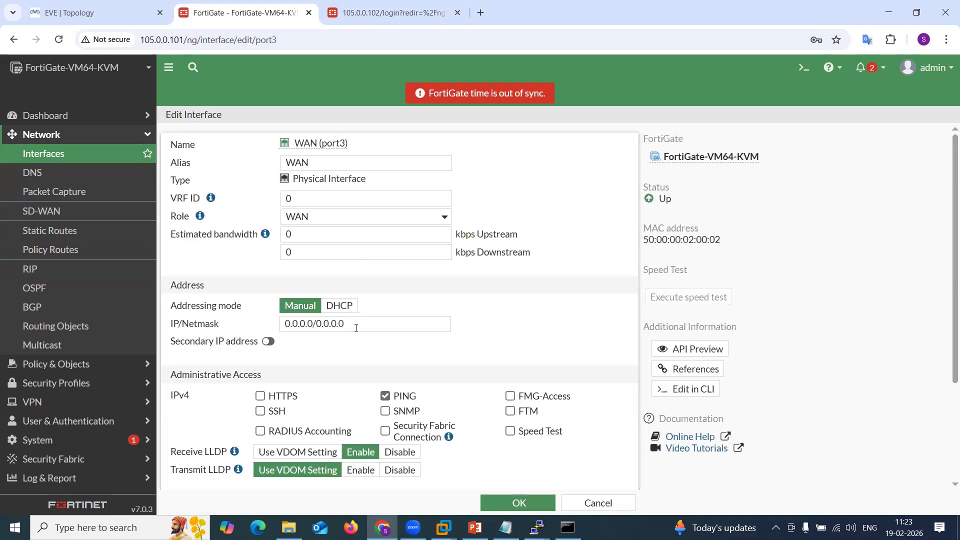
{"action": "left_click_drag", "start_coordinate": [356, 328], "coordinate": [216, 326]}
{"action": "type", "text": "100."}
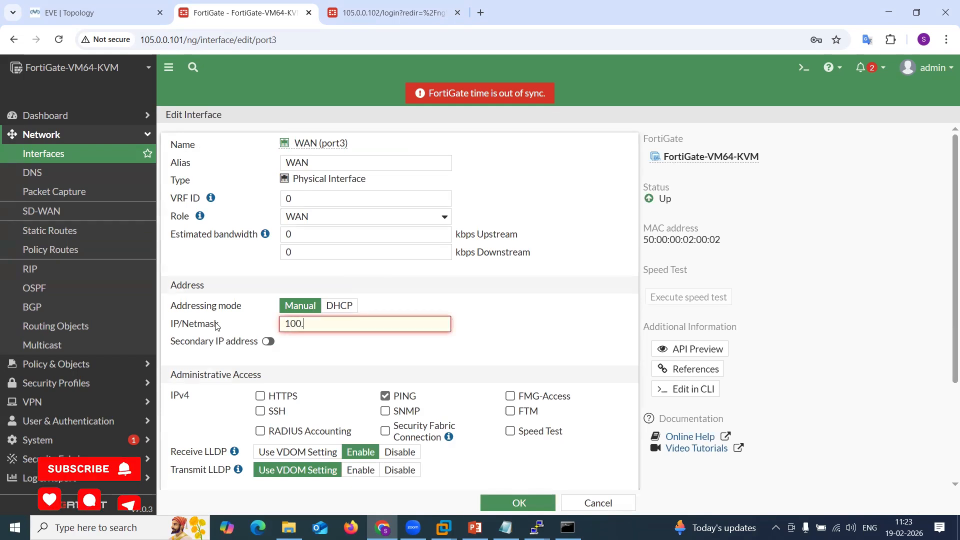
{"action": "type", "text": "1.1.10/24"}
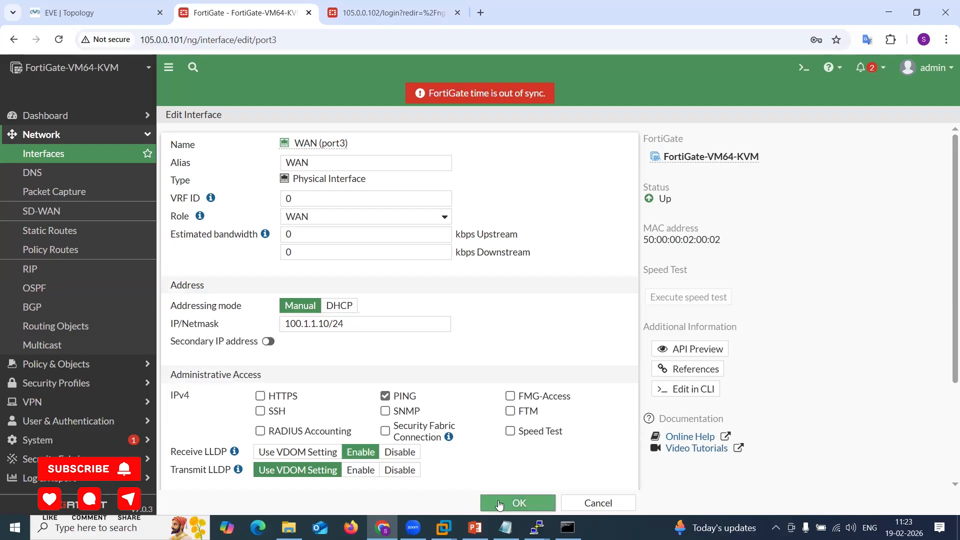
{"action": "left_click", "coordinate": [500, 502]}
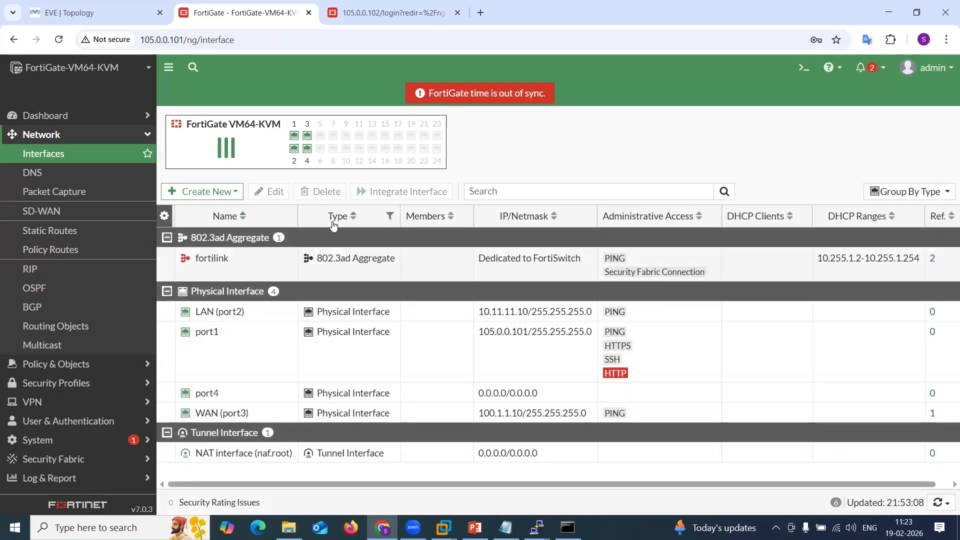
Log in to the second FortiGate at 105.0.0.102 with username admin and the account password.
{"action": "left_click", "coordinate": [360, 18]}
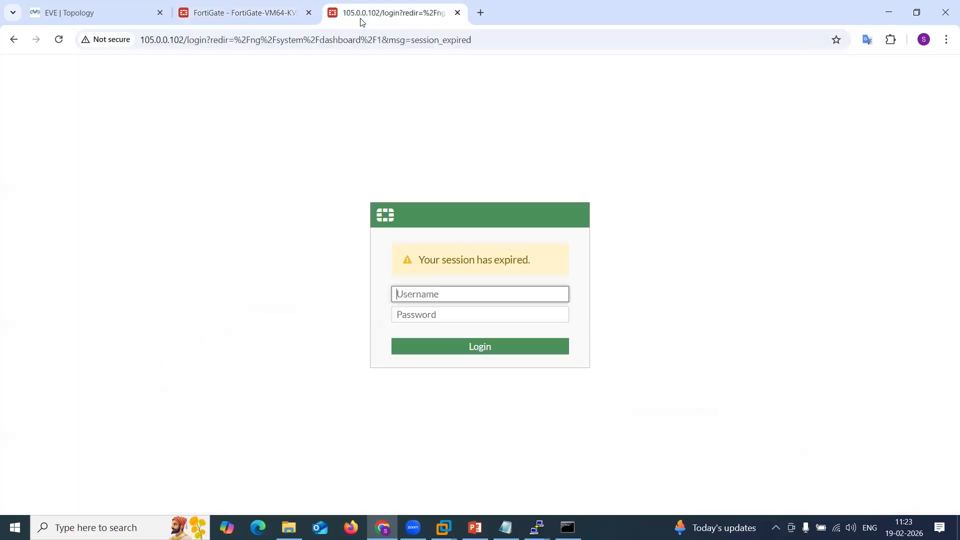
{"action": "type", "text": "admin"}
{"action": "key", "text": "Tab"}
{"action": "type", "text": "ad"}
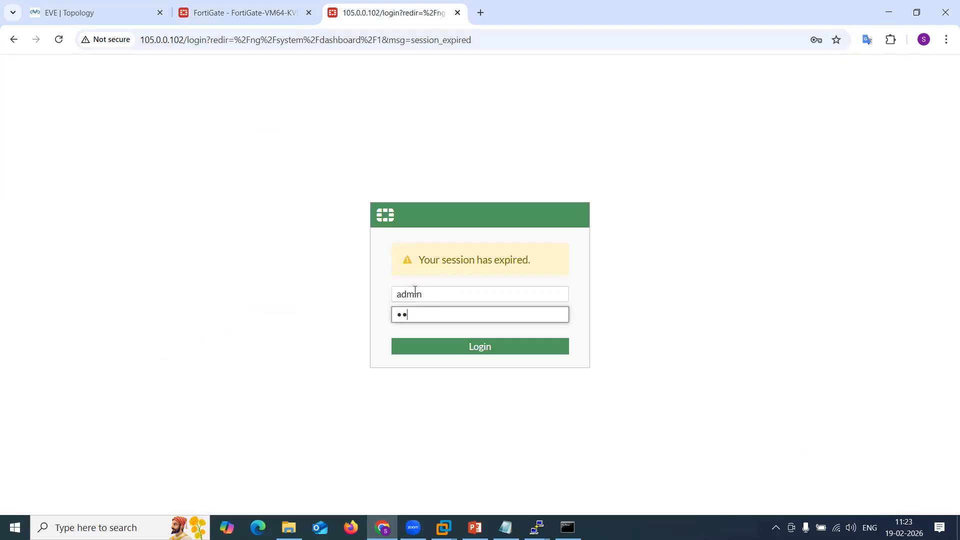
{"action": "key", "text": "Return"}
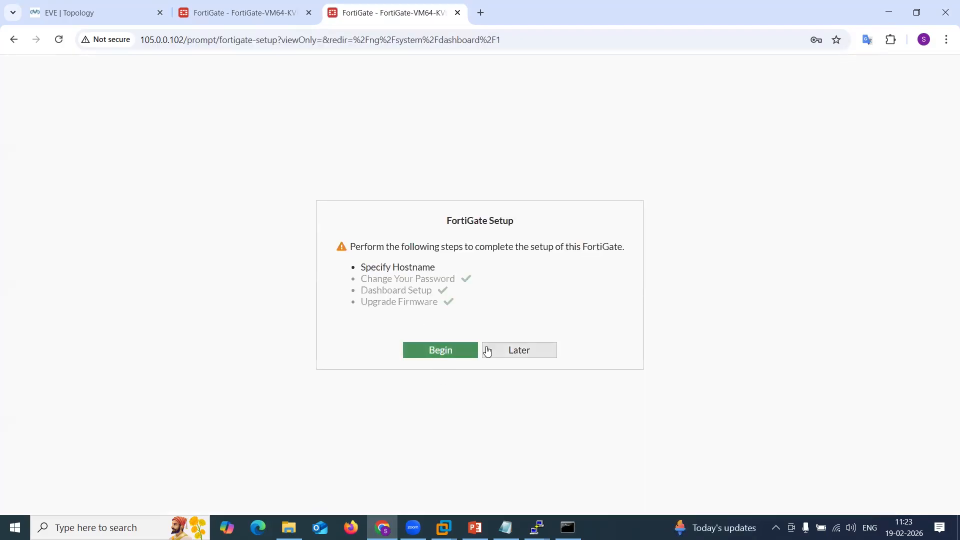
Postpone the setup and close the FortiOS 7.0.0 overview with Don't show again enabled.
{"action": "left_click", "coordinate": [489, 351]}
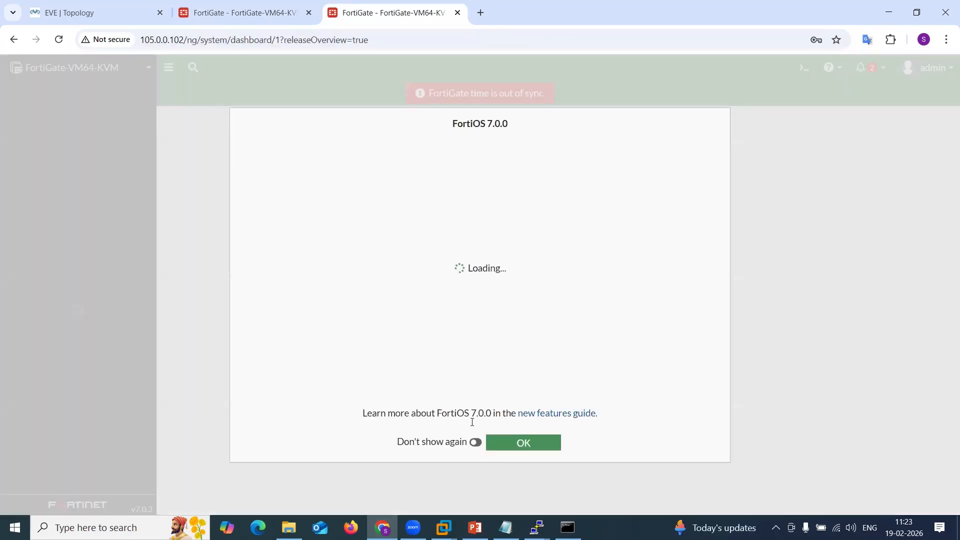
{"action": "left_click", "coordinate": [475, 442]}
{"action": "left_click", "coordinate": [524, 443]}
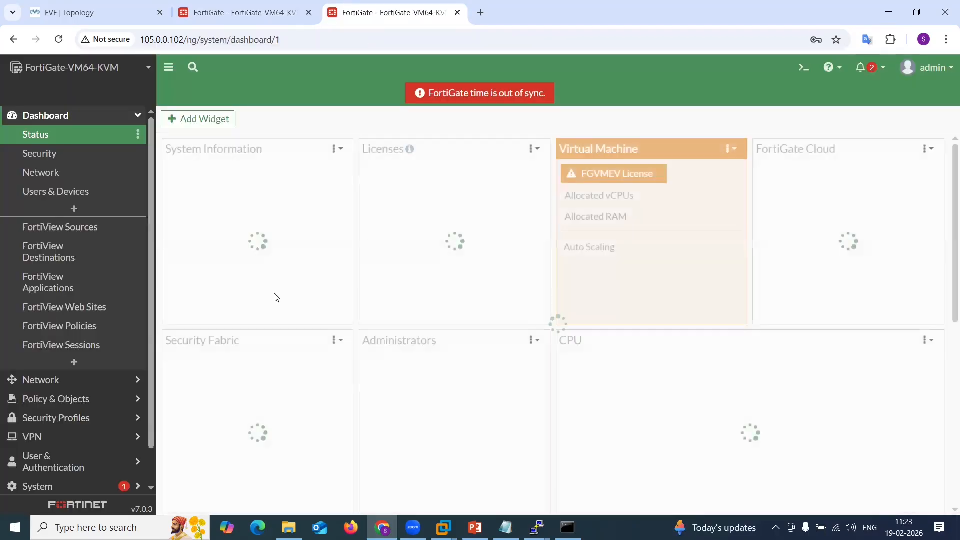
Open port2 in the second FortiGate's interface list and set its alias to LAN and role to LAN.
{"action": "left_click", "coordinate": [41, 380]}
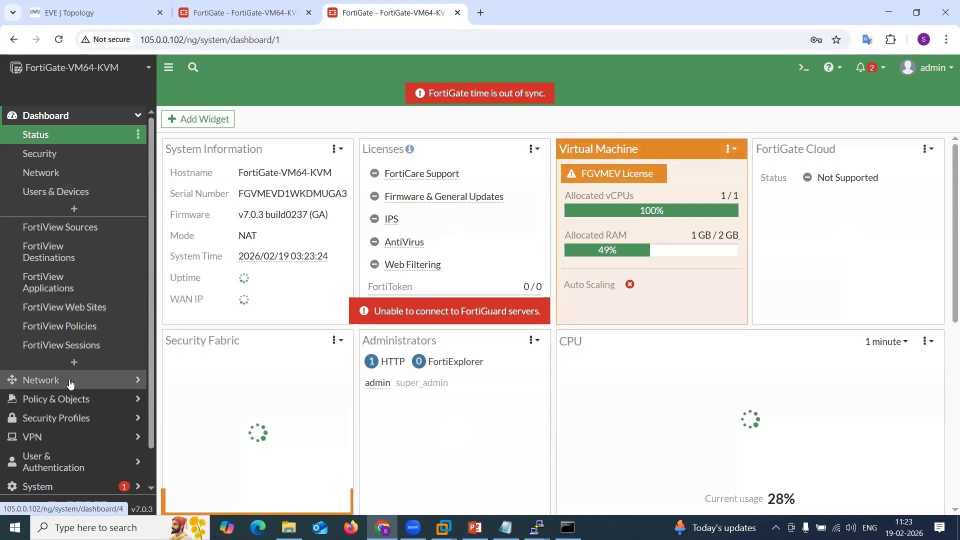
{"action": "left_click", "coordinate": [44, 153]}
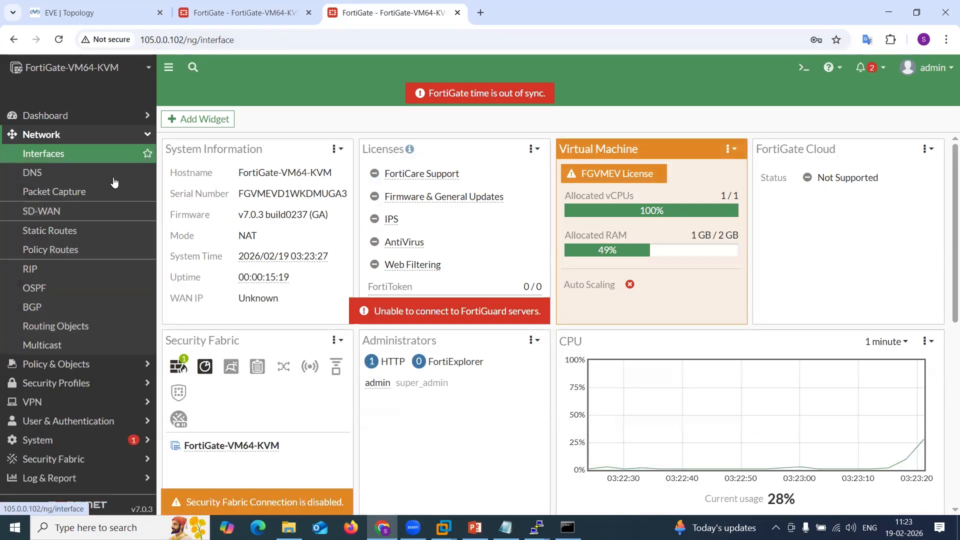
{"action": "left_click", "coordinate": [211, 382]}
{"action": "double_click", "coordinate": [212, 382]}
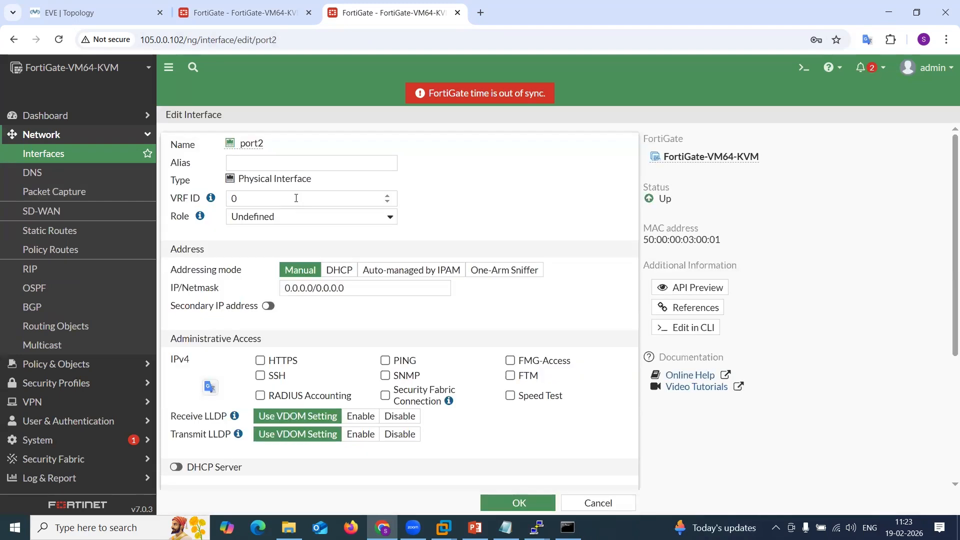
{"action": "left_click", "coordinate": [274, 165]}
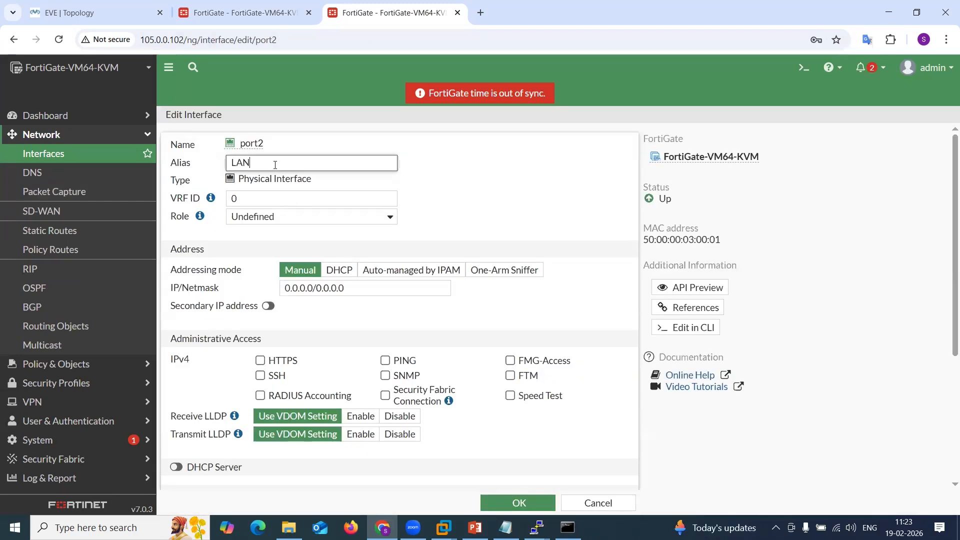
{"action": "left_click", "coordinate": [307, 219]}
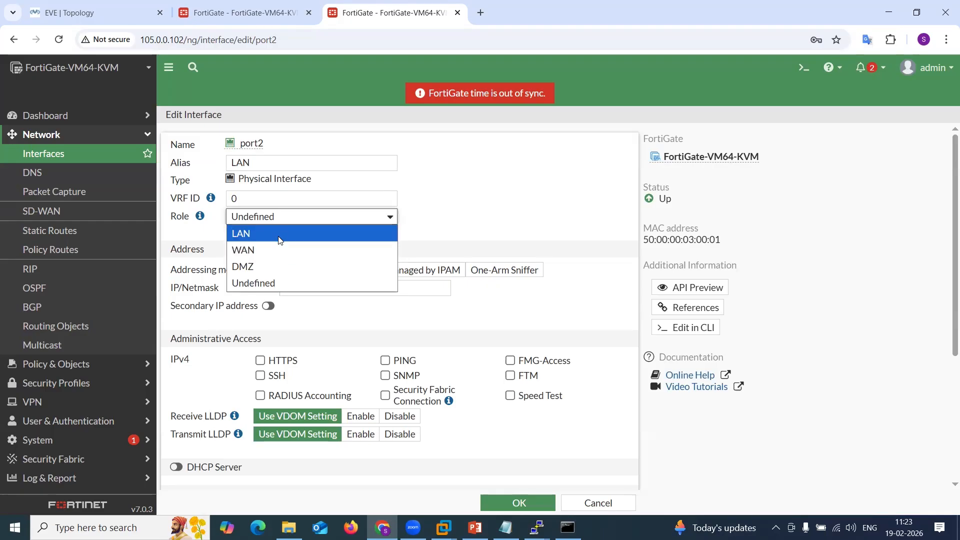
{"action": "left_click", "coordinate": [314, 232]}
Set port2's IP/Netmask to 10.12.12.10/24, enable PING administrative access and save the interface.
{"action": "left_click", "coordinate": [417, 289]}
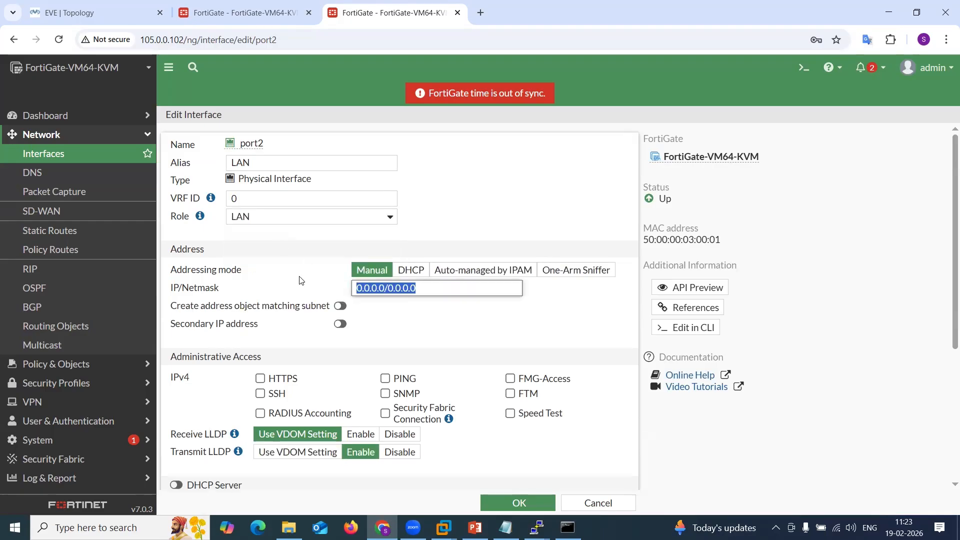
{"action": "type", "text": "10.12.12"}
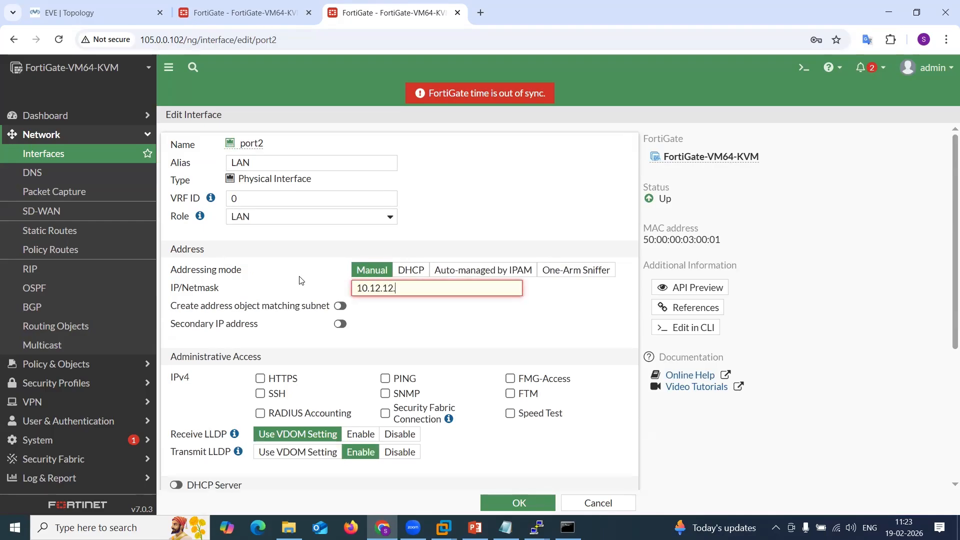
{"action": "type", "text": ".10/24"}
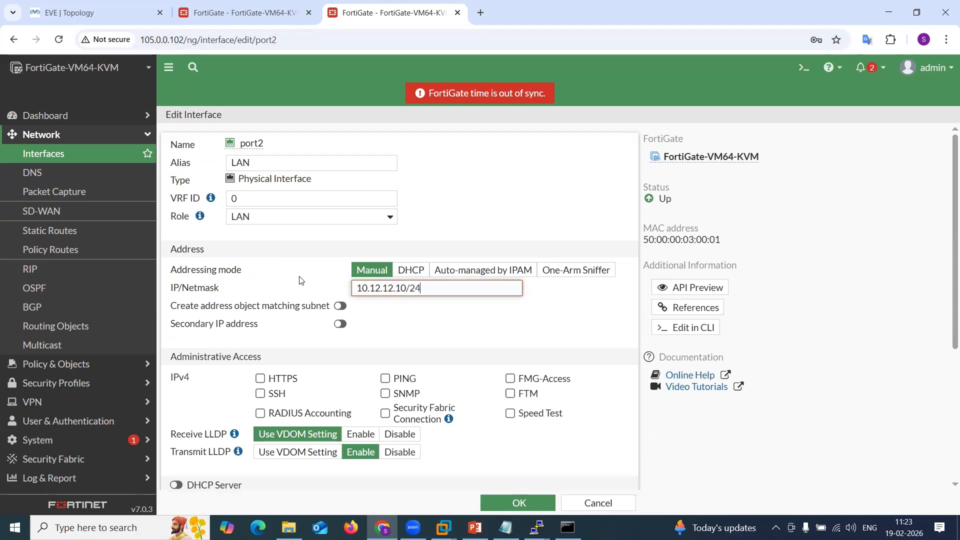
{"action": "left_click", "coordinate": [385, 379]}
{"action": "left_click", "coordinate": [519, 502]}
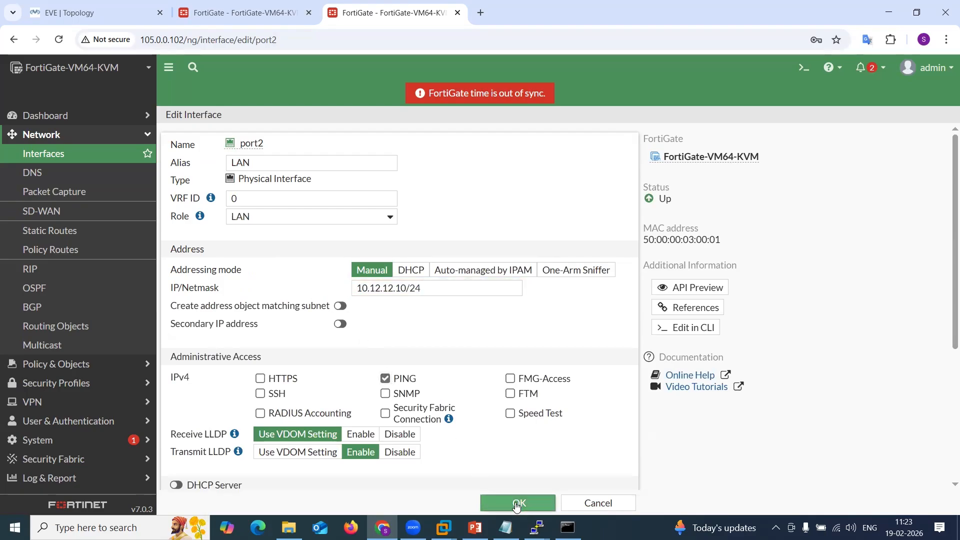
Edit port3 with alias WAN, role WAN and PING administrative access.
{"action": "double_click", "coordinate": [208, 393]}
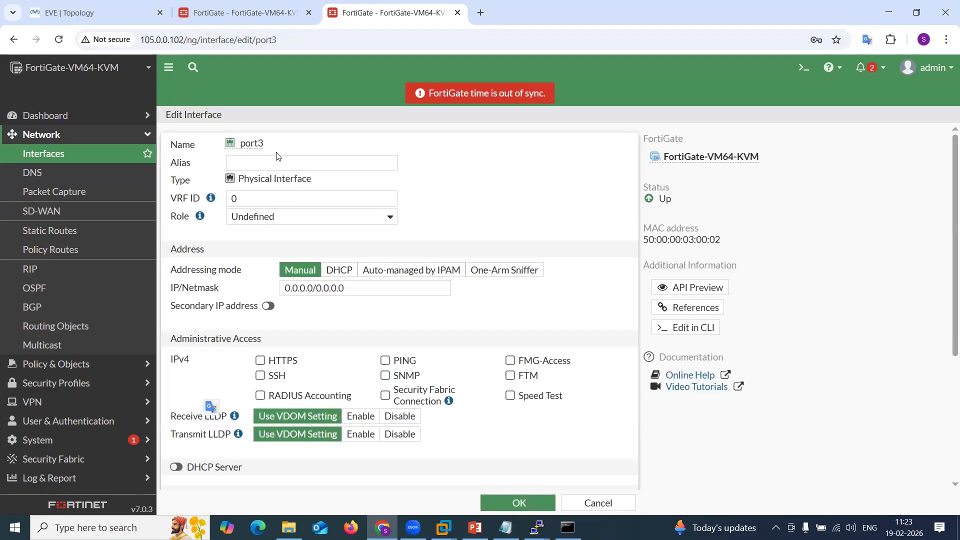
{"action": "left_click", "coordinate": [272, 163]}
{"action": "type", "text": "WAN"}
{"action": "left_click", "coordinate": [313, 217]}
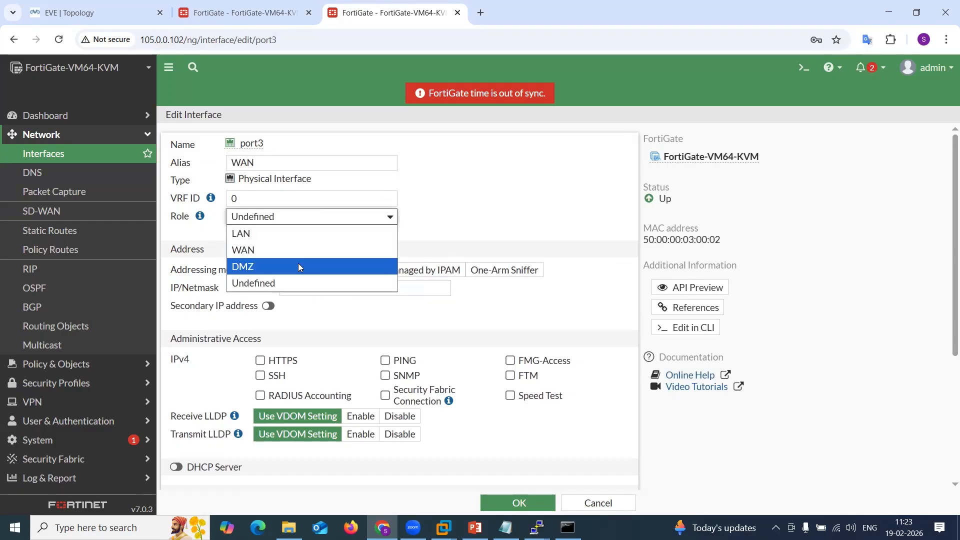
{"action": "left_click", "coordinate": [300, 248]}
{"action": "left_click", "coordinate": [385, 395]}
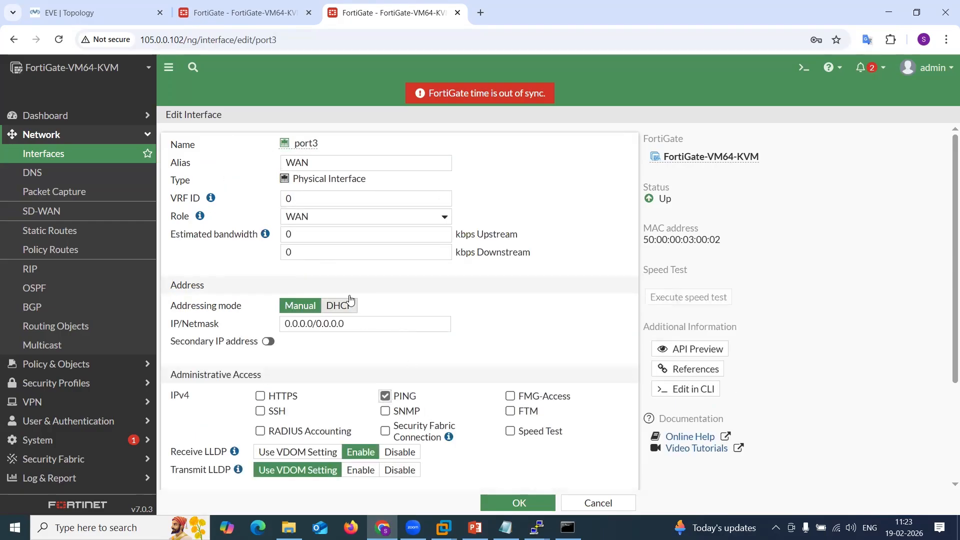
Set port3's IP/Netmask to 200.1.1.10/24.
{"action": "left_click_drag", "start_coordinate": [359, 326], "coordinate": [242, 321]}
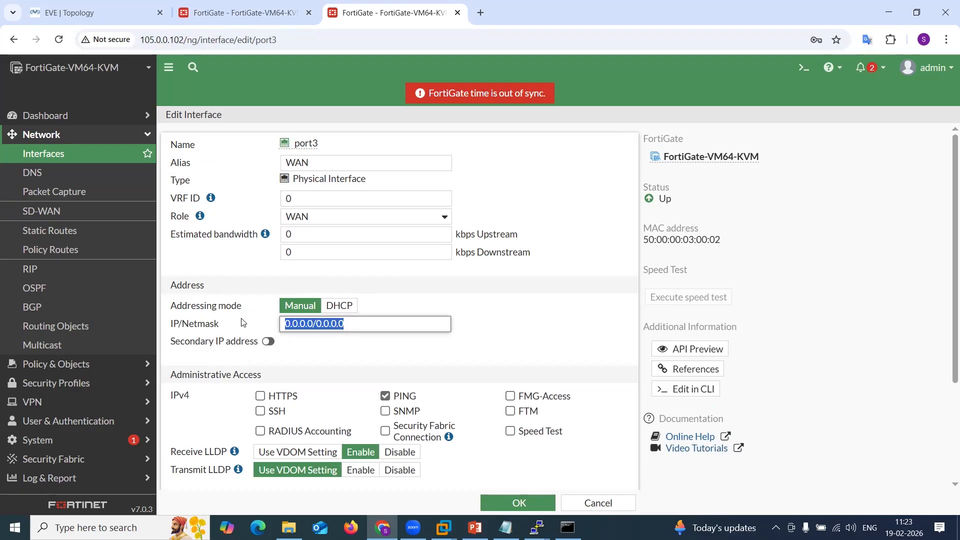
{"action": "type", "text": "200.1"}
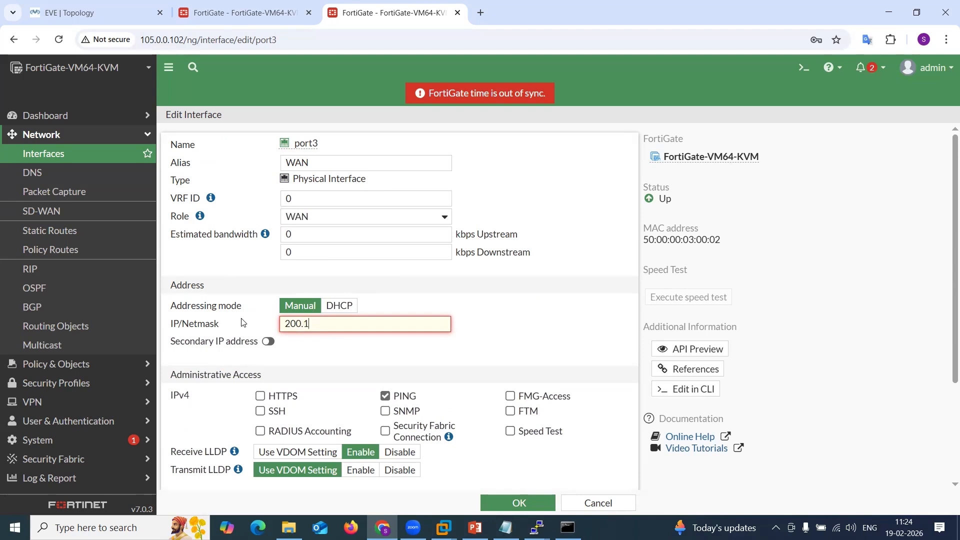
{"action": "type", "text": ".1.10/24"}
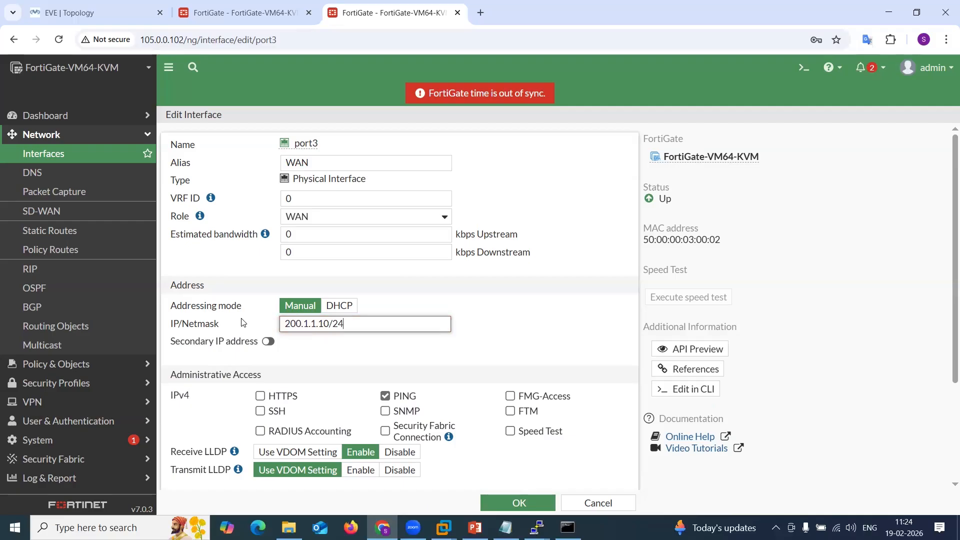
Save port3, then create a default static route 0.0.0.0/0 via gateway 200.1.1.2 on WAN (port3).
{"action": "left_click", "coordinate": [526, 504]}
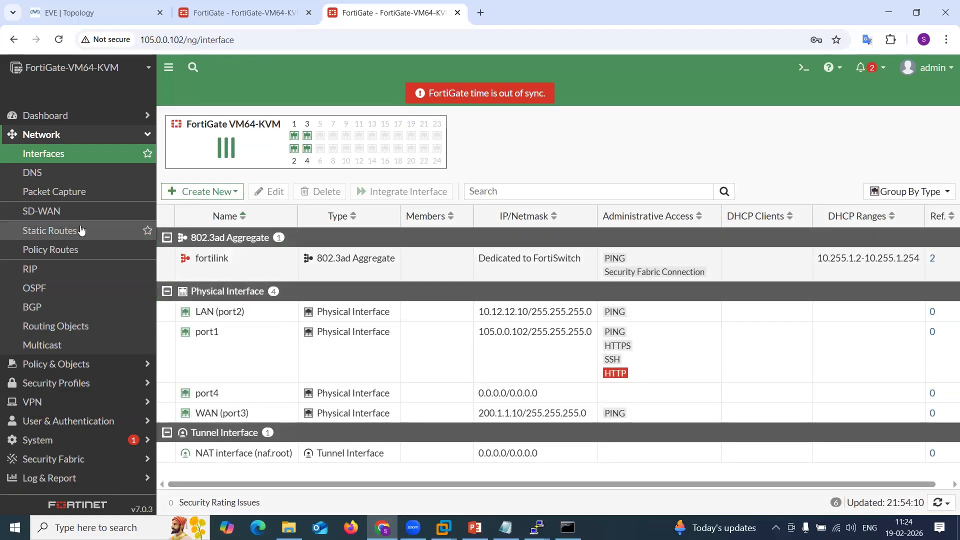
{"action": "left_click", "coordinate": [80, 231]}
{"action": "left_click", "coordinate": [198, 123]}
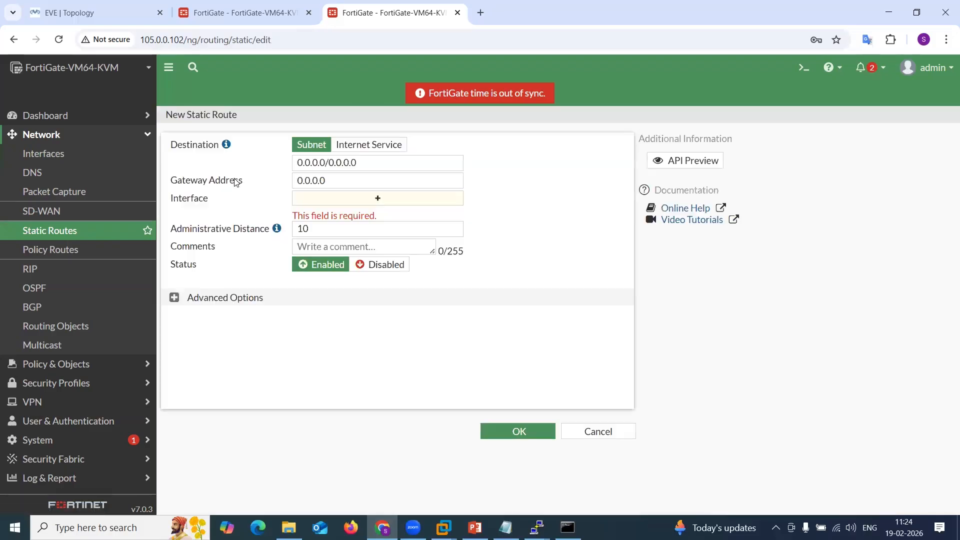
{"action": "left_click", "coordinate": [362, 178]}
{"action": "key", "text": "ctrl+a"}
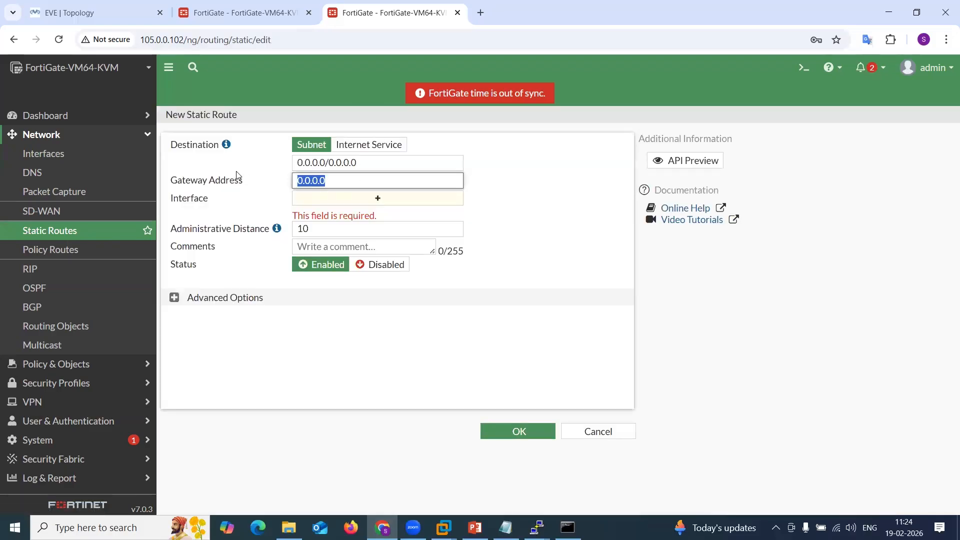
{"action": "type", "text": "200"}
{"action": "type", "text": ".10"}
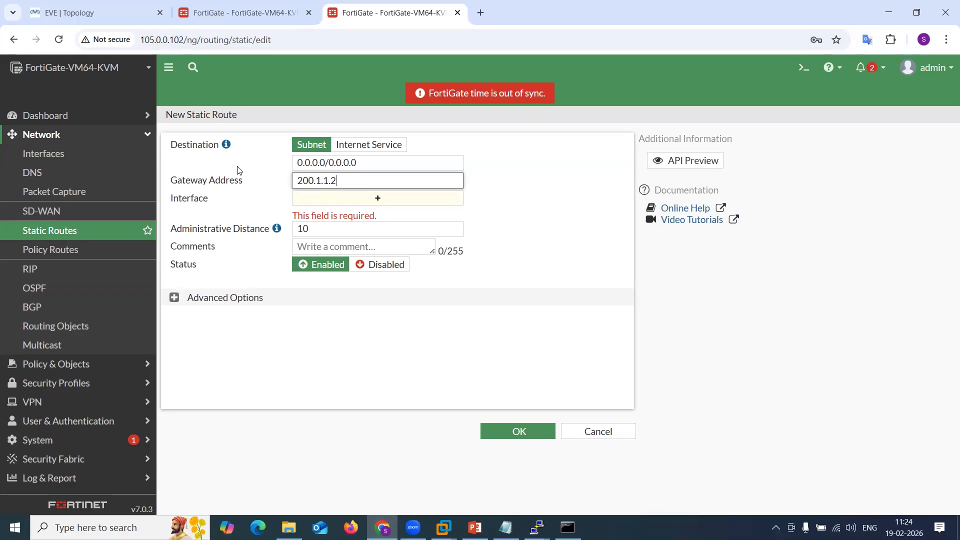
{"action": "left_click", "coordinate": [376, 200]}
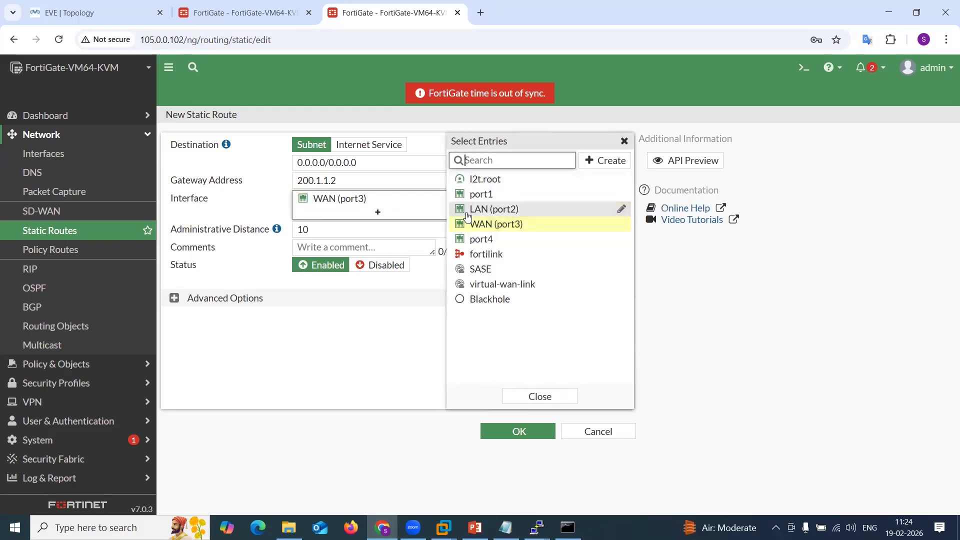
{"action": "left_click", "coordinate": [471, 225]}
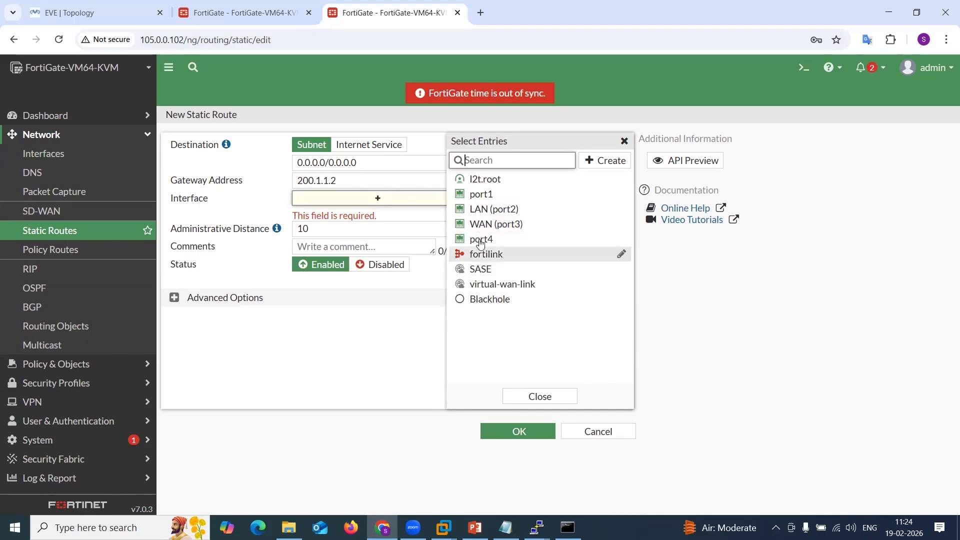
{"action": "left_click", "coordinate": [506, 228]}
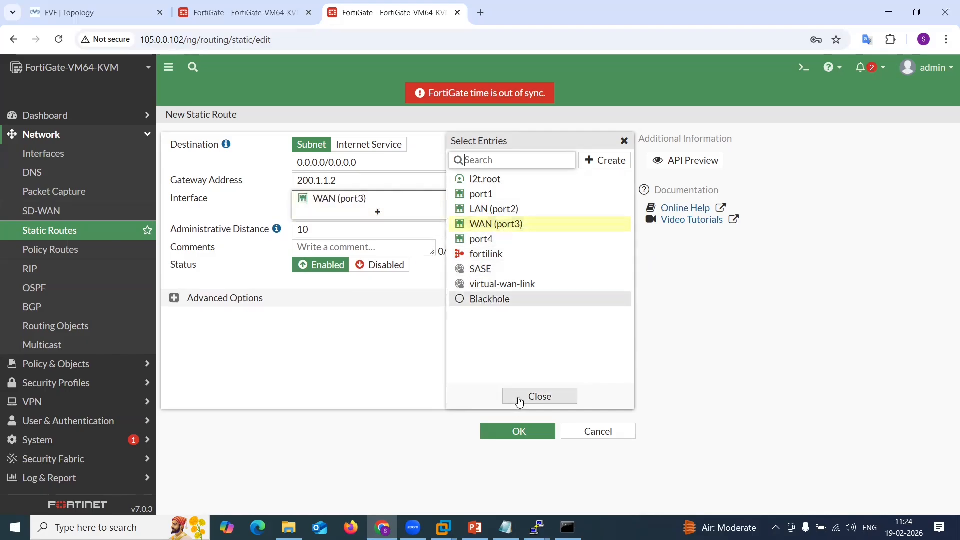
{"action": "left_click", "coordinate": [519, 400]}
{"action": "left_click", "coordinate": [525, 435]}
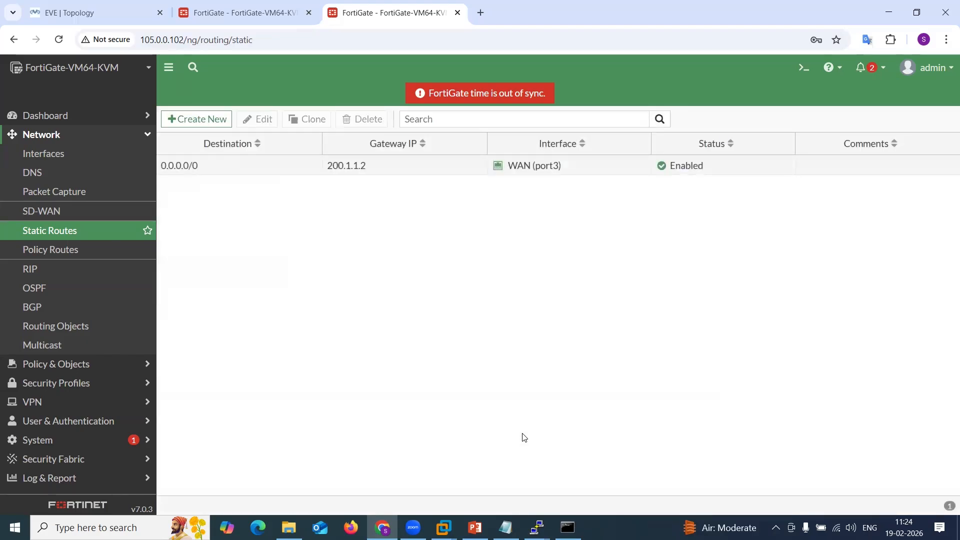
{"action": "left_click", "coordinate": [286, 18]}
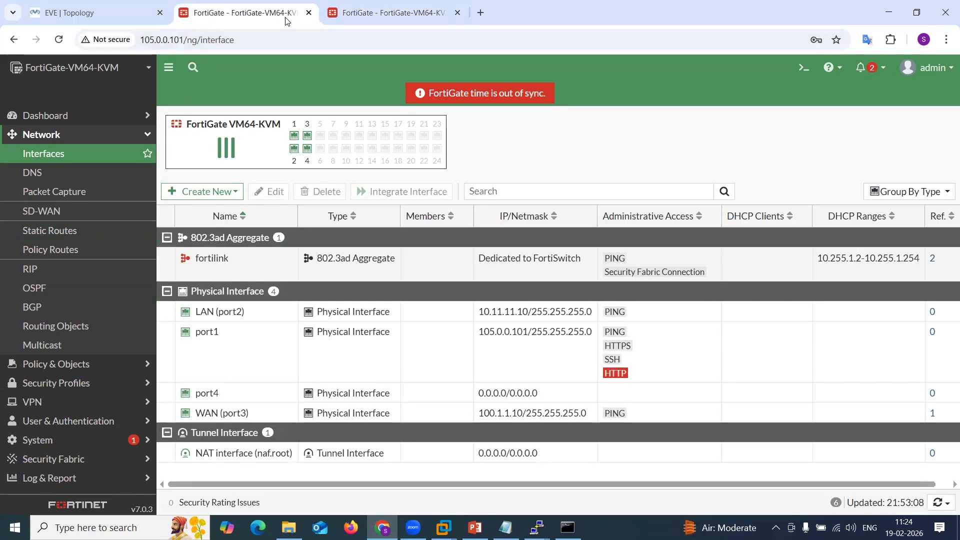
{"action": "left_click", "coordinate": [106, 20]}
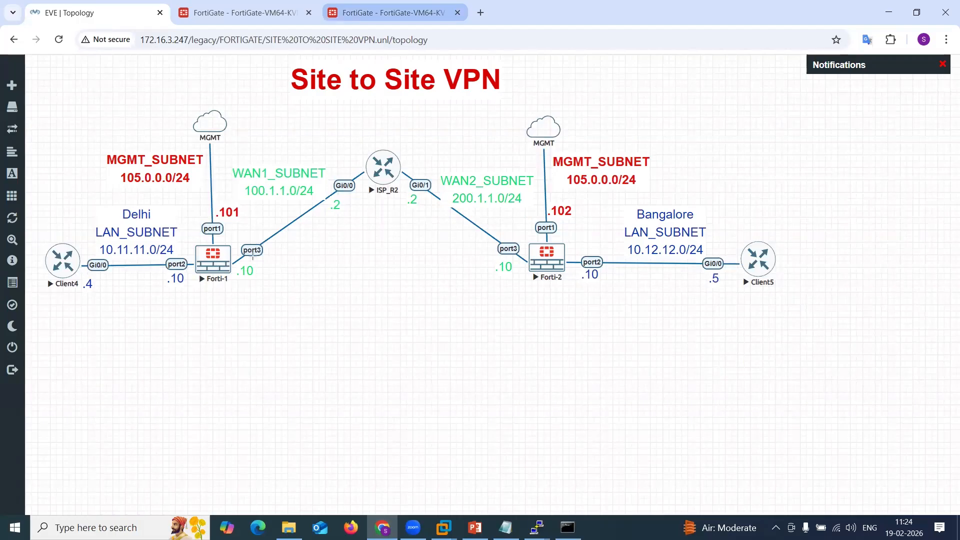
{"action": "left_click_drag", "start_coordinate": [253, 256], "coordinate": [422, 256]}
{"action": "left_click_drag", "start_coordinate": [504, 247], "coordinate": [254, 244]}
{"action": "key", "text": "ctrl+z"}
{"action": "key", "text": "ctrl+z"}
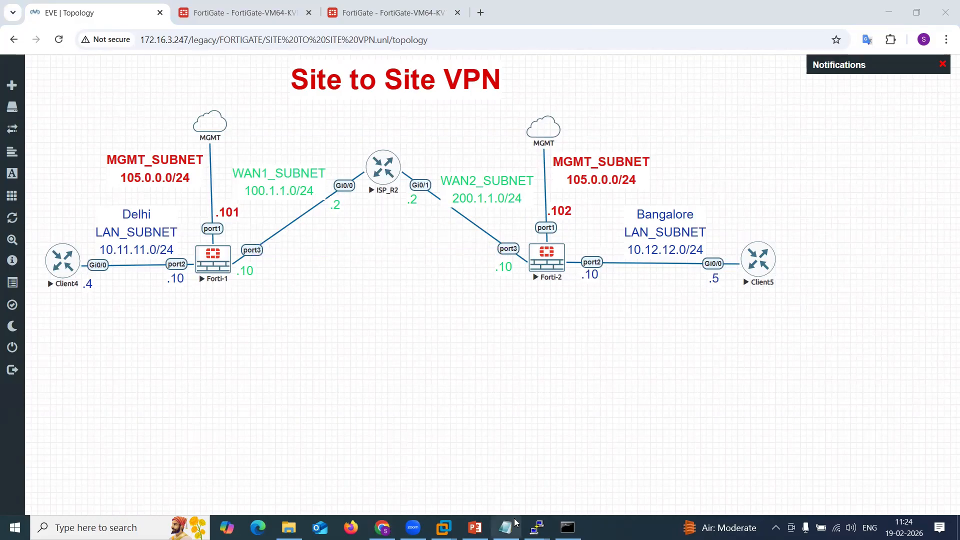
Open the Forti-1 console and log in as admin with the account password.
{"action": "mouse_move", "coordinate": [537, 527]}
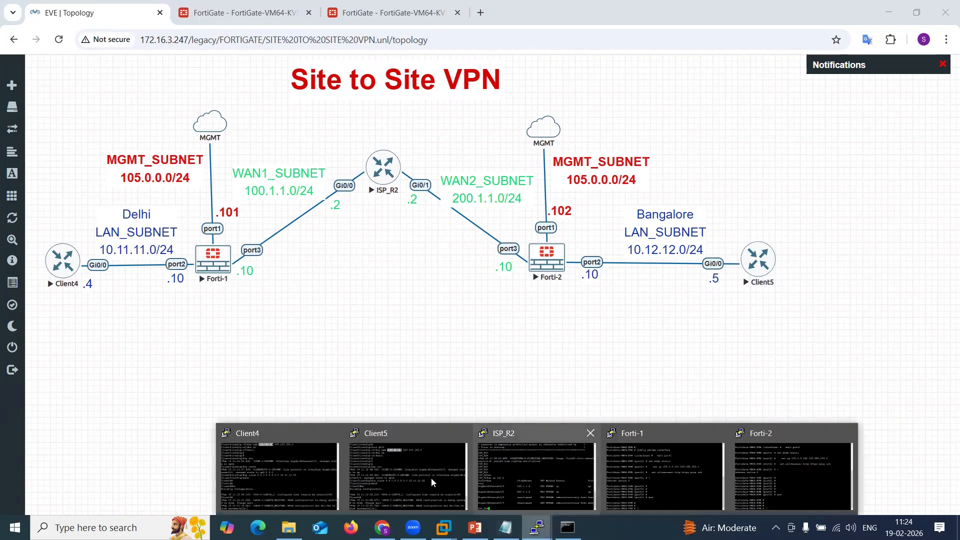
{"action": "left_click", "coordinate": [664, 465]}
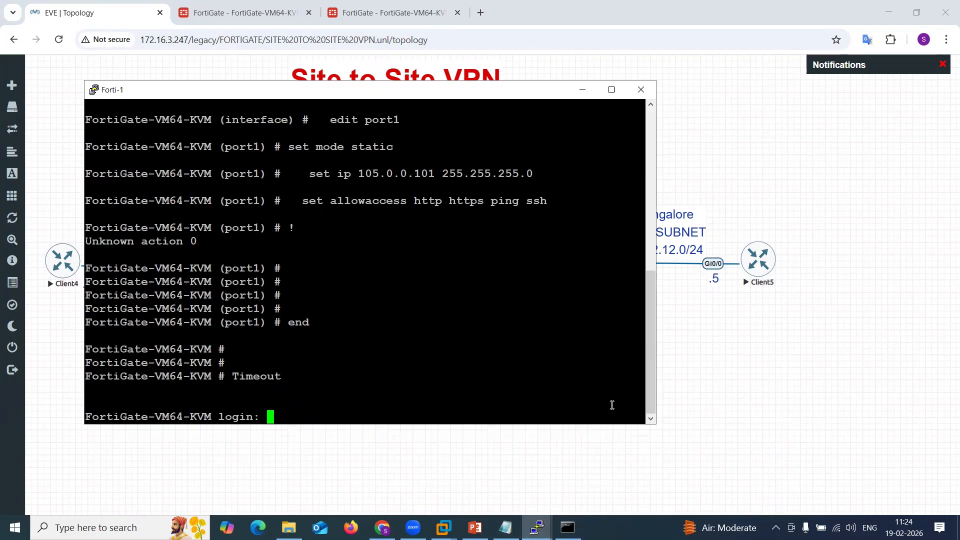
{"action": "type", "text": "admi"}
{"action": "type", "text": "n"}
{"action": "key", "text": "Return"}
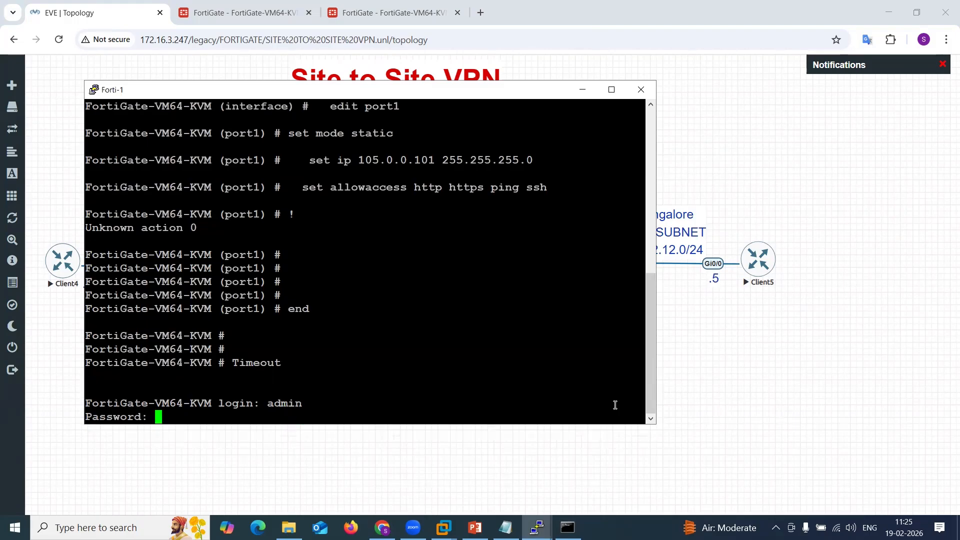
{"action": "key", "text": "Return"}
{"action": "key", "text": "Return"}
Ping 200.1.1.10 from the Forti-1 CLI and minimize the console.
{"action": "type", "text": "ex"}
{"action": "key", "text": "Tab"}
{"action": "type", "text": "ping "}
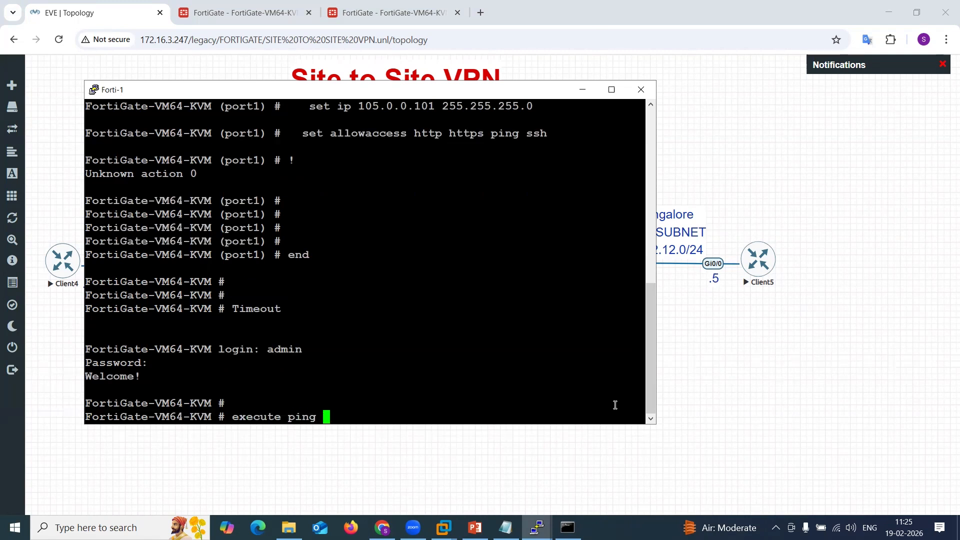
{"action": "type", "text": "200.1.1.10"}
{"action": "key", "text": "Return"}
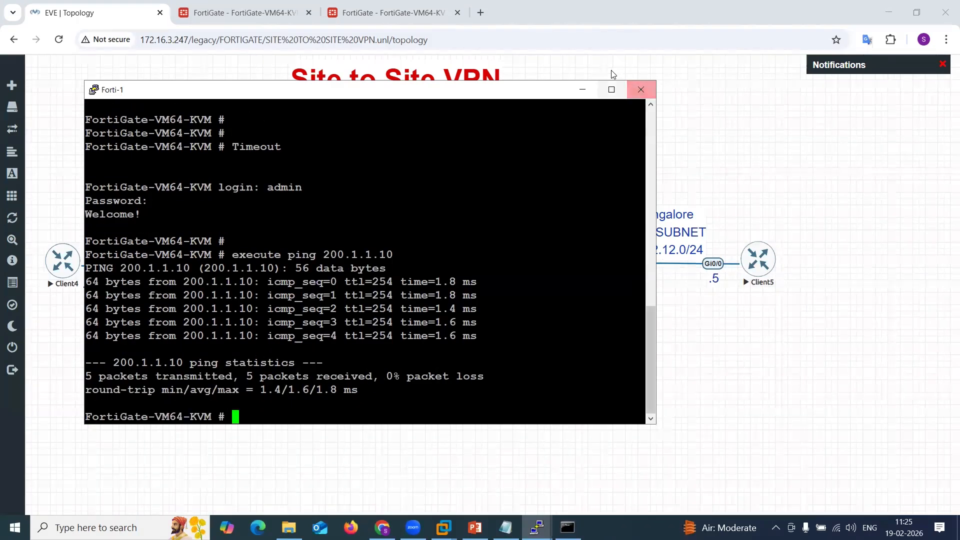
{"action": "left_click", "coordinate": [582, 89]}
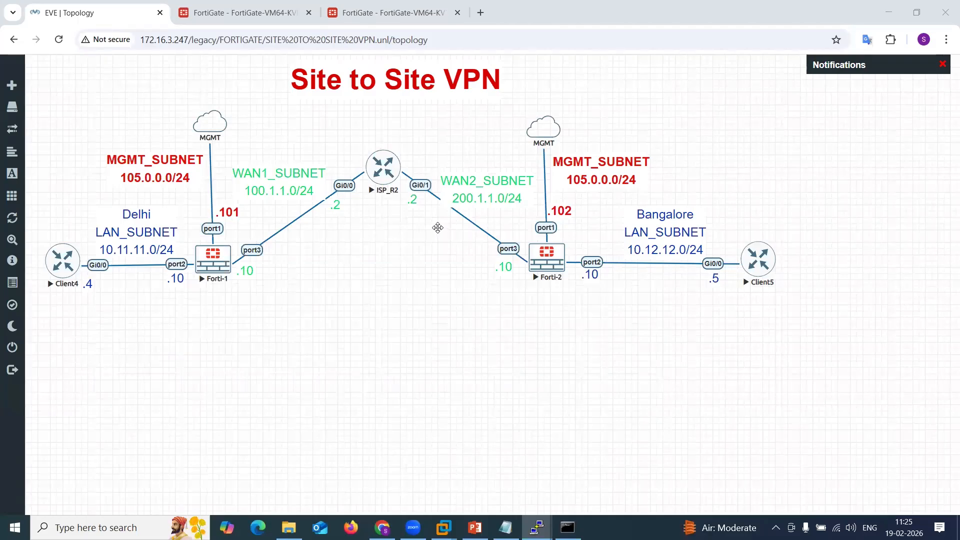
Open the first FortiGate's System Settings page and review its settings.
{"action": "left_click", "coordinate": [292, 15]}
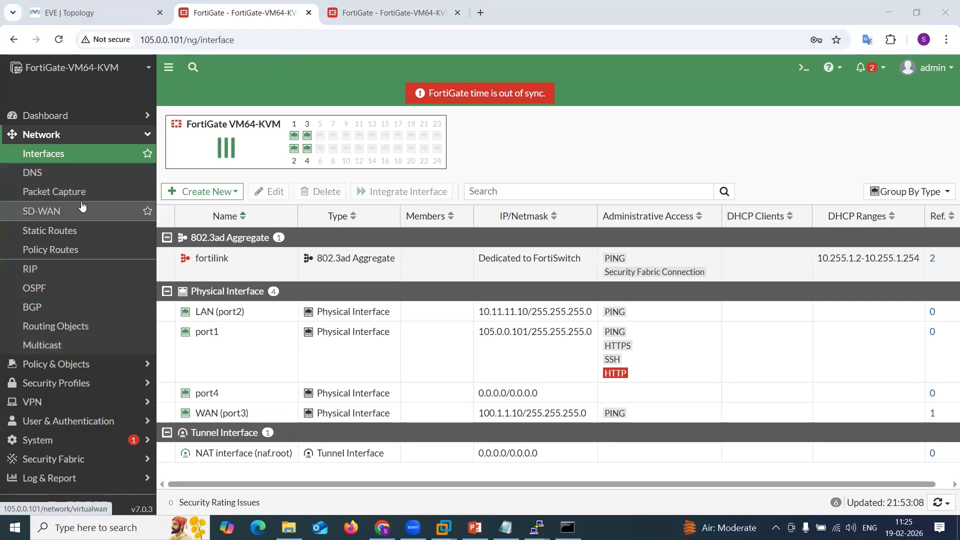
{"action": "left_click", "coordinate": [65, 440]}
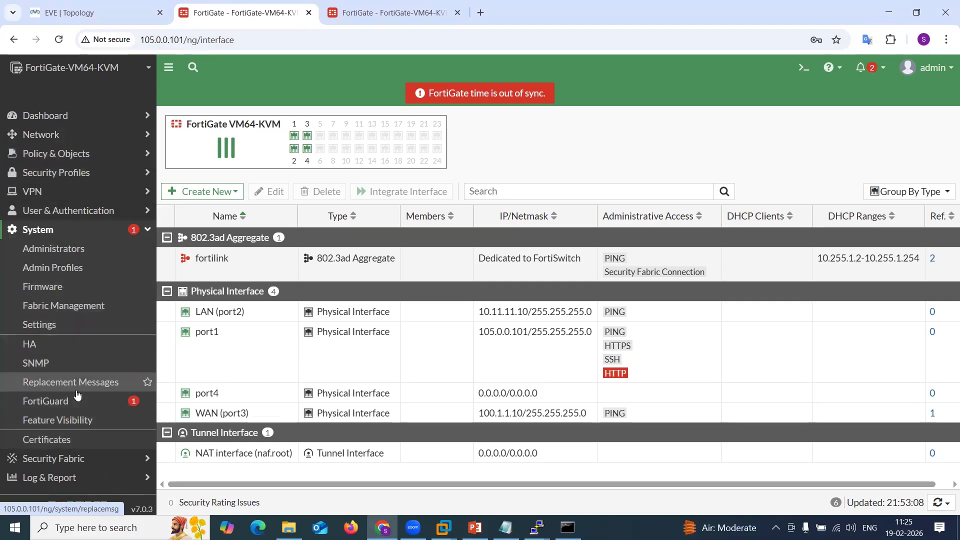
{"action": "left_click", "coordinate": [60, 332]}
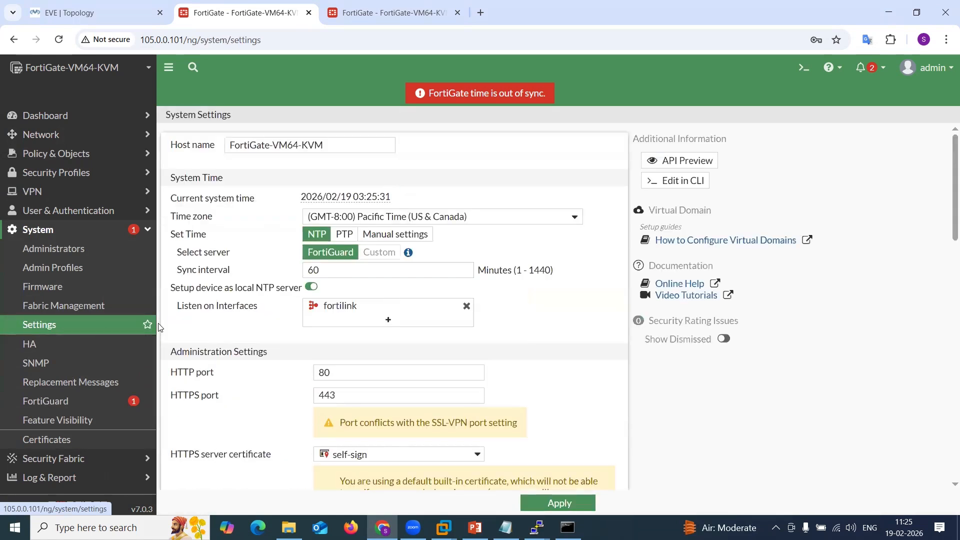
{"action": "scroll", "coordinate": [328, 345], "scroll_direction": "down", "scroll_amount": 10}
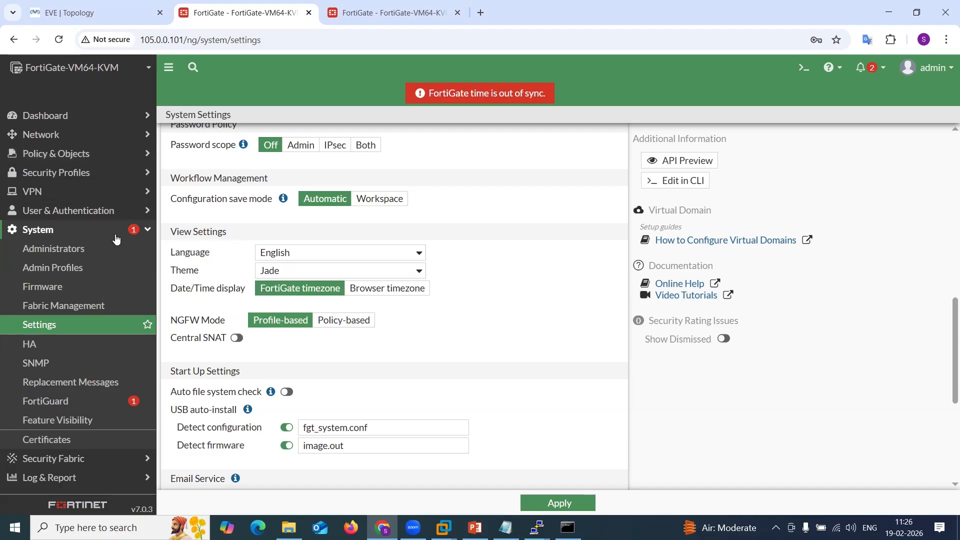
{"action": "left_click", "coordinate": [147, 231]}
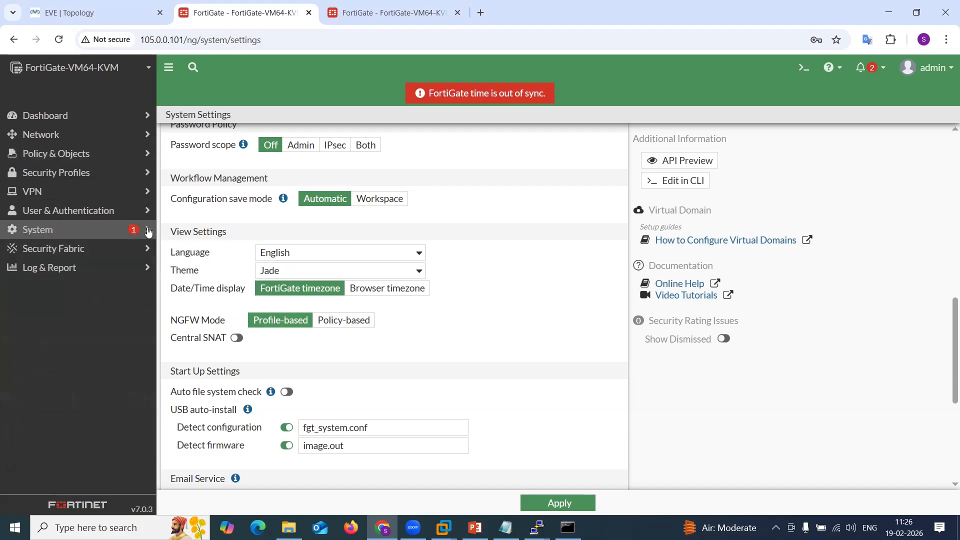
Start the IPsec Wizard, name the tunnel SITE_TO_SITE as a Site to Site template with no NAT between sites.
{"action": "left_click", "coordinate": [86, 191]}
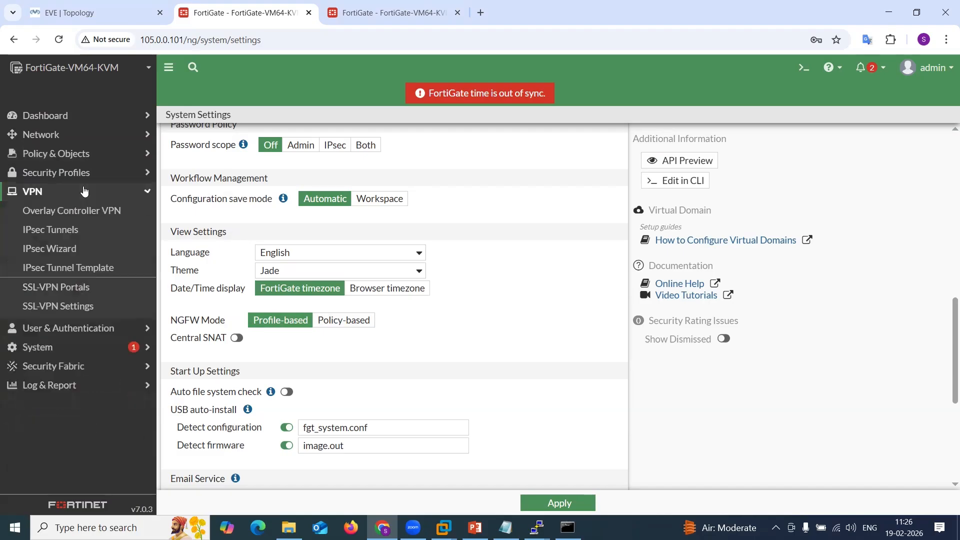
{"action": "left_click", "coordinate": [80, 248]}
{"action": "left_click", "coordinate": [290, 160]}
{"action": "type", "text": "SITE"}
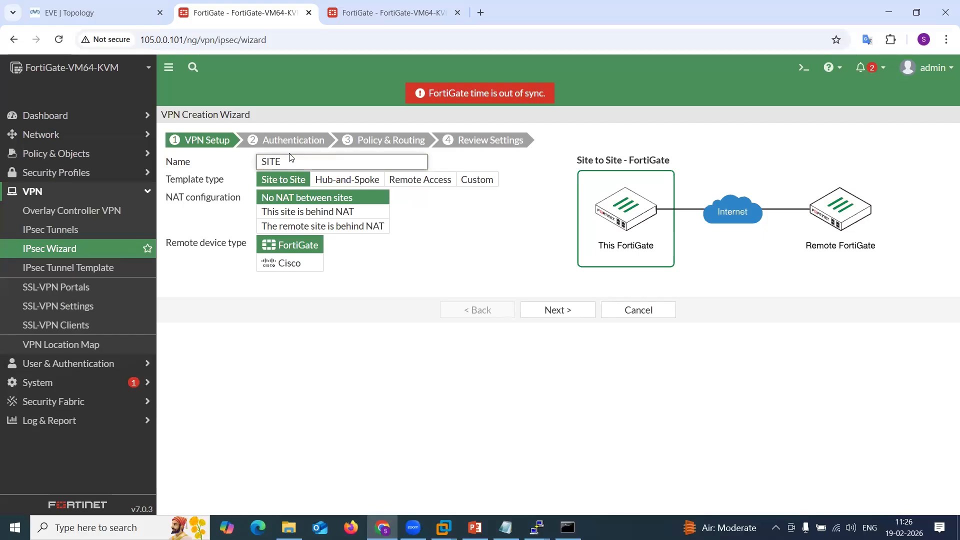
{"action": "type", "text": "TO_SITE"}
{"action": "left_click", "coordinate": [316, 200]}
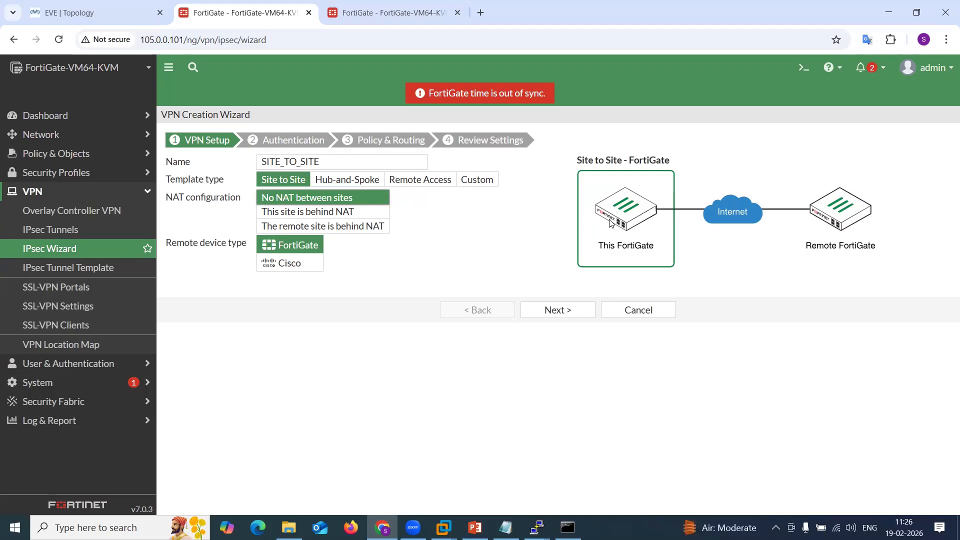
{"action": "left_click", "coordinate": [545, 308]}
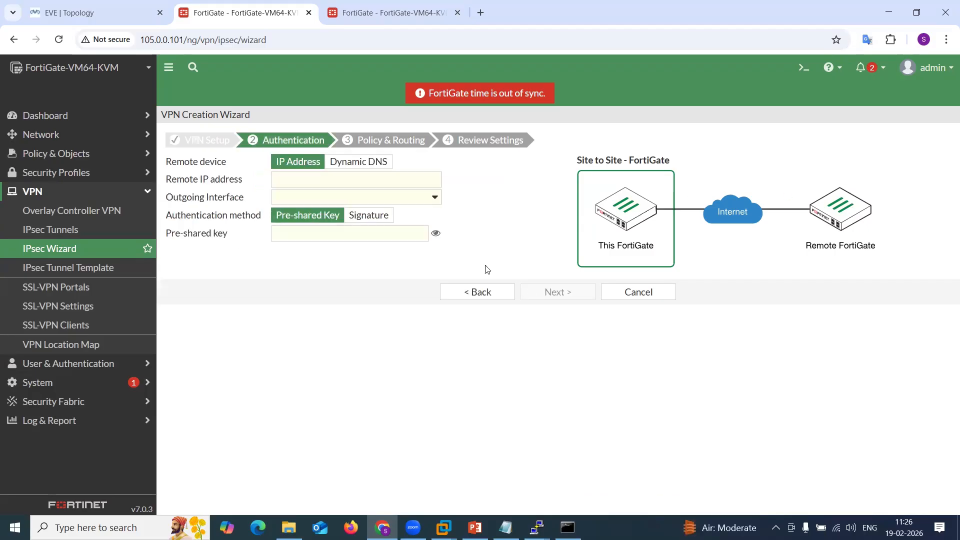
Set the remote IP address to 200.1.1.10, enter the pre-shared key, and continue to Policy & Routing.
{"action": "left_click", "coordinate": [338, 186]}
{"action": "type", "text": "20"}
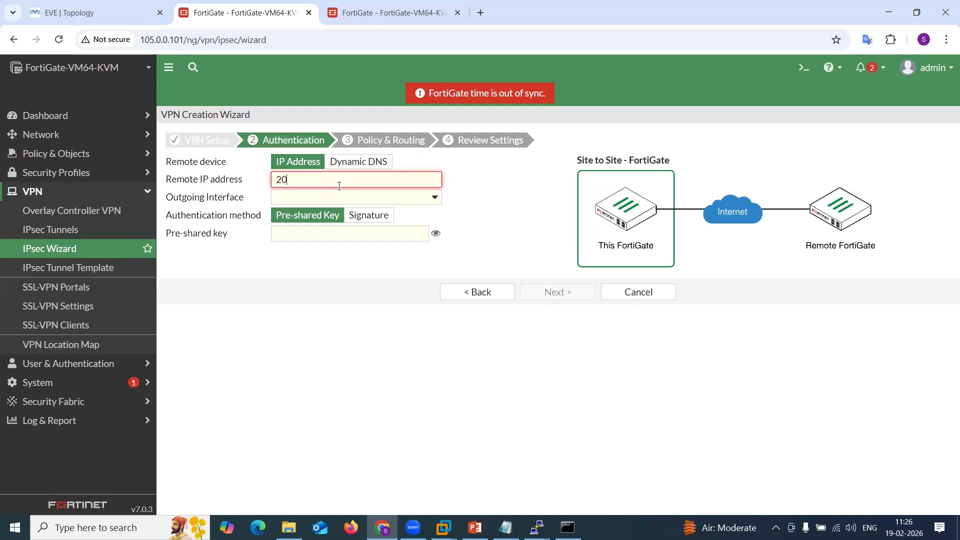
{"action": "type", "text": "0.1.1.10"}
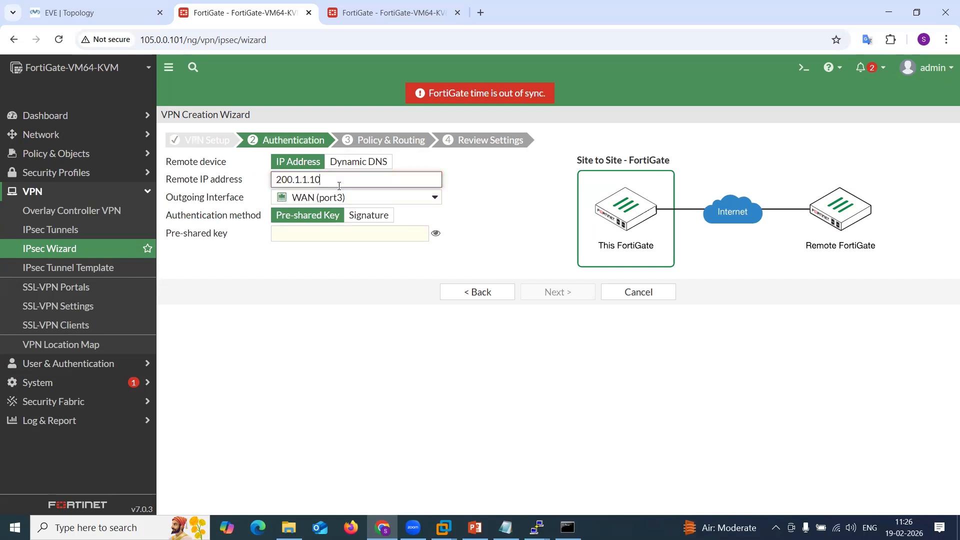
{"action": "left_click", "coordinate": [368, 238]}
{"action": "type", "text": "•"}
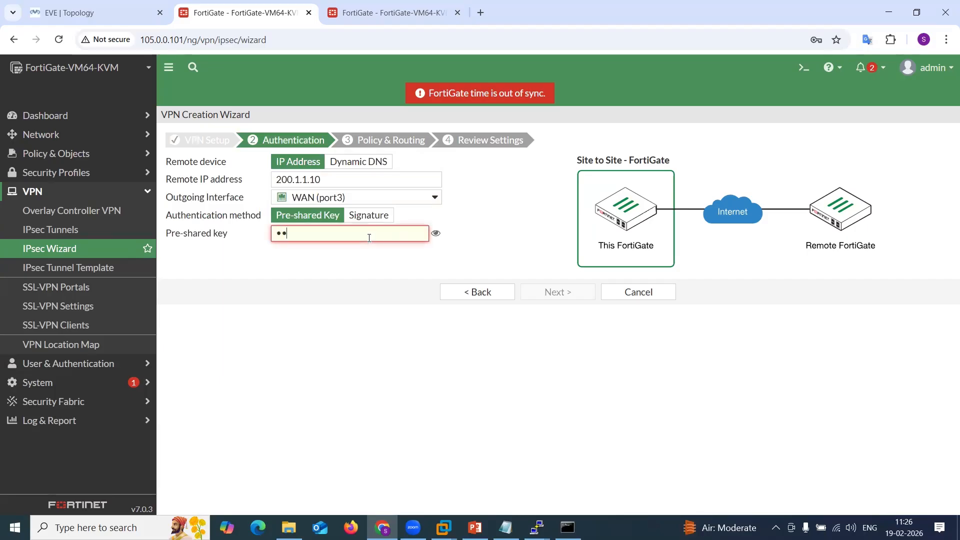
{"action": "type", "text": "•••••••"}
{"action": "left_click", "coordinate": [436, 233]}
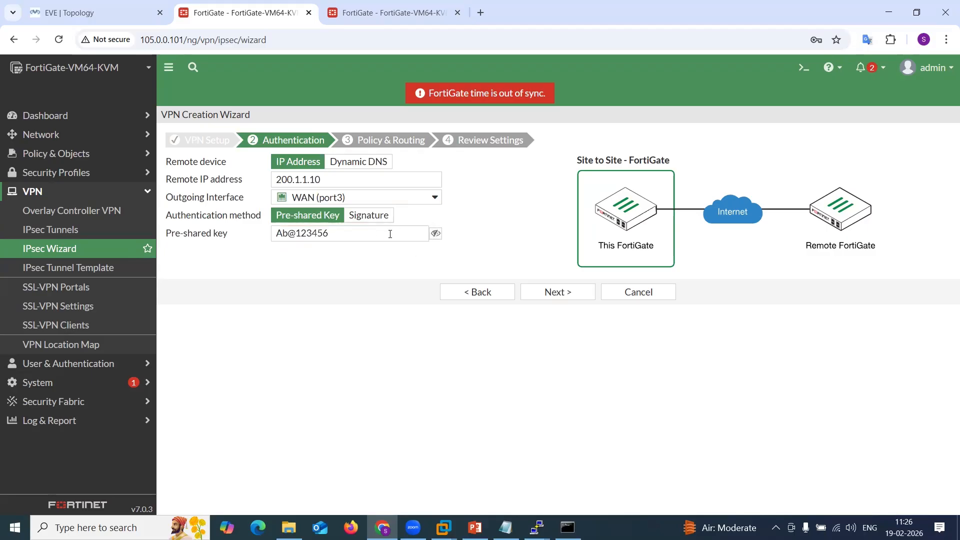
{"action": "left_click_drag", "start_coordinate": [343, 232], "coordinate": [224, 231]}
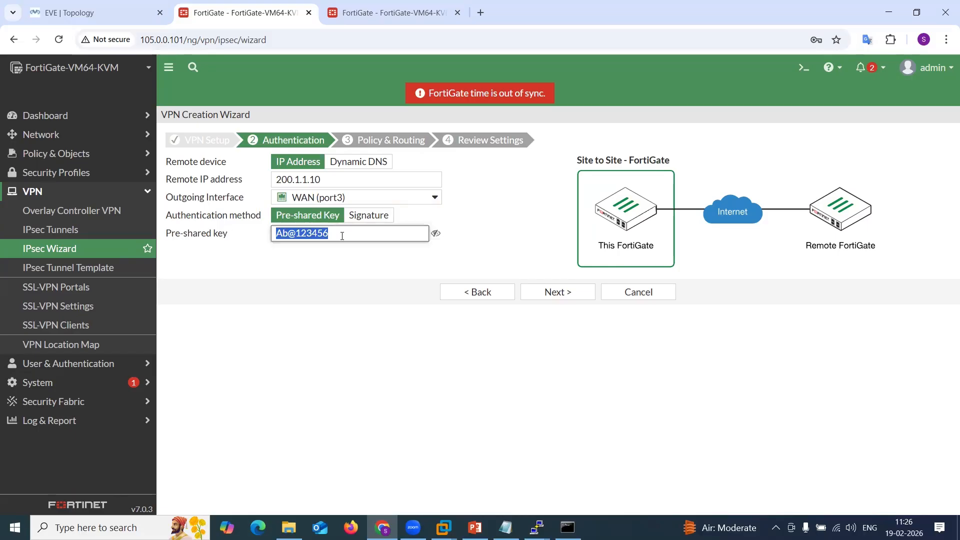
{"action": "left_click", "coordinate": [547, 294]}
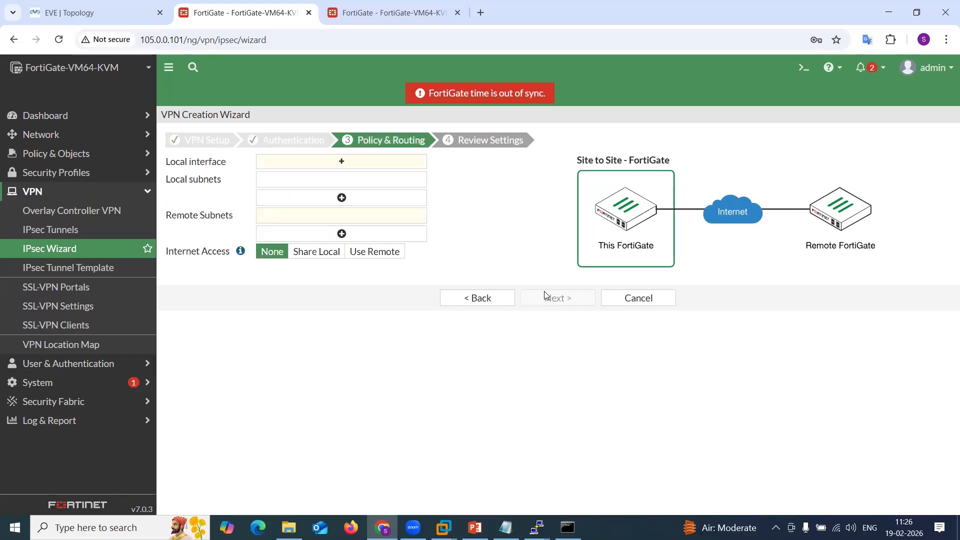
Choose LAN (port2) as the local interface for the tunnel on the Policy & Routing page.
{"action": "left_click", "coordinate": [340, 160]}
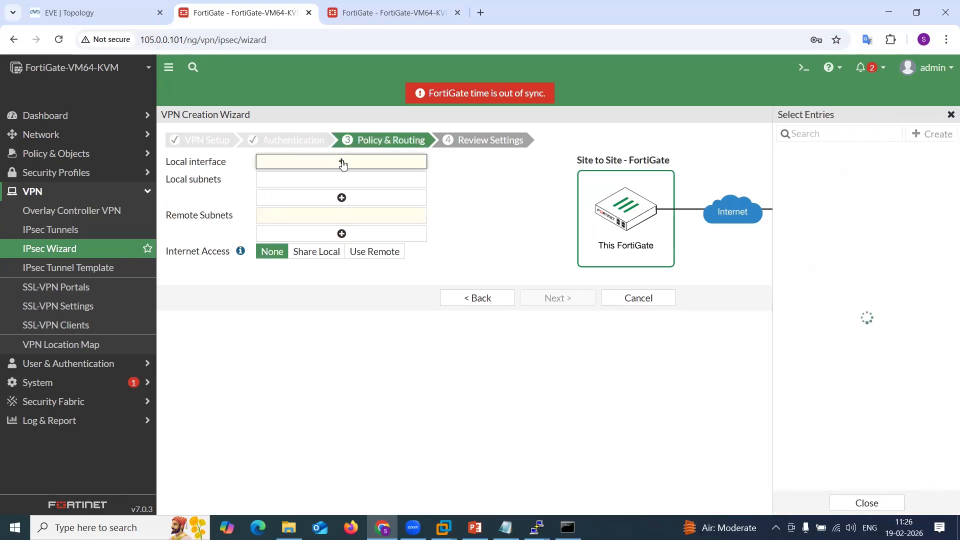
{"action": "left_click", "coordinate": [800, 170]}
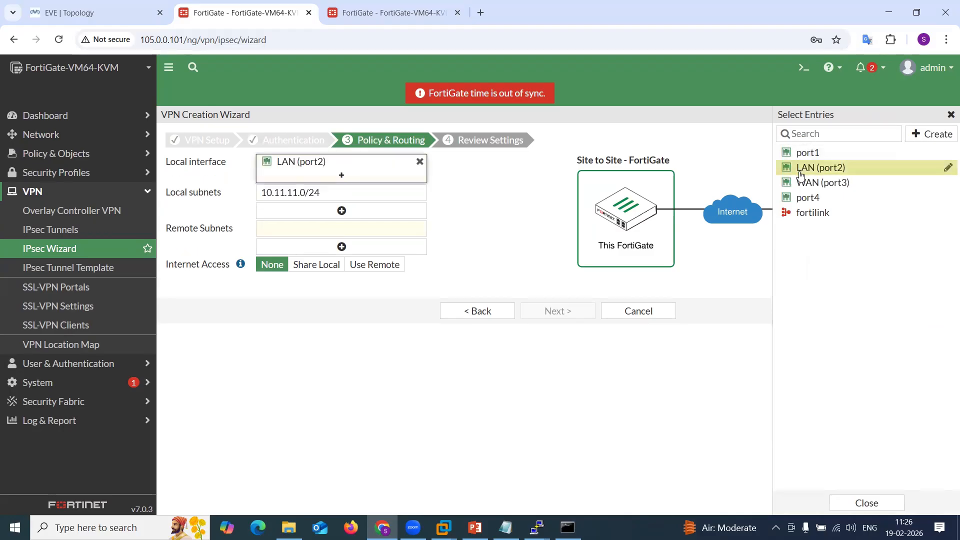
{"action": "left_click", "coordinate": [479, 296]}
Enter 10.12.12.0/24 as the remote subnet, continue to the review page and create the VPN.
{"action": "left_click", "coordinate": [379, 229]}
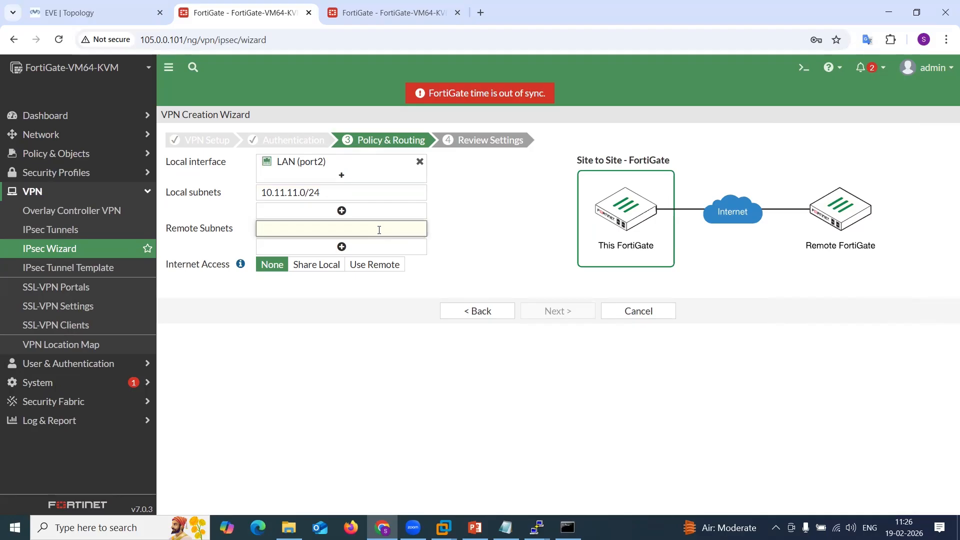
{"action": "type", "text": "10.12.12.0/24"}
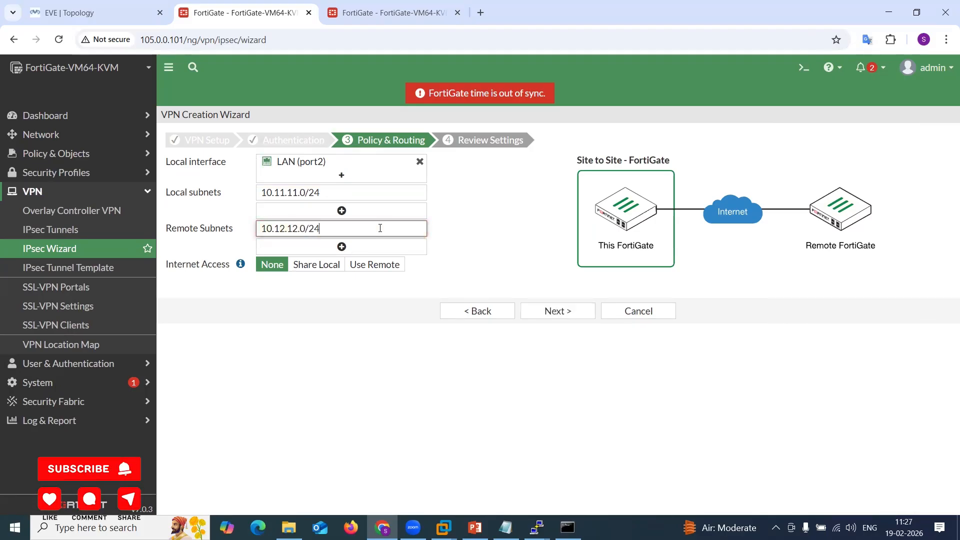
{"action": "left_click", "coordinate": [556, 310]}
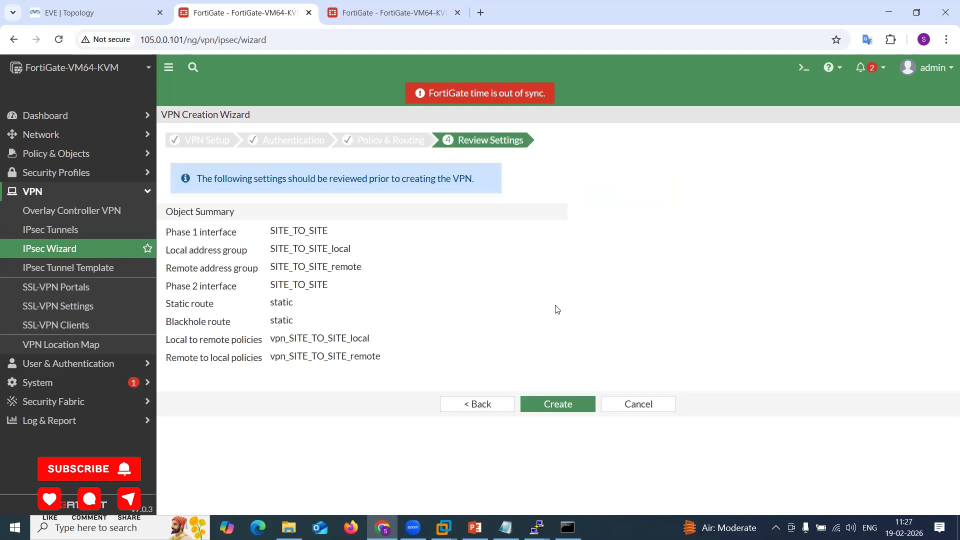
{"action": "left_click", "coordinate": [570, 403]}
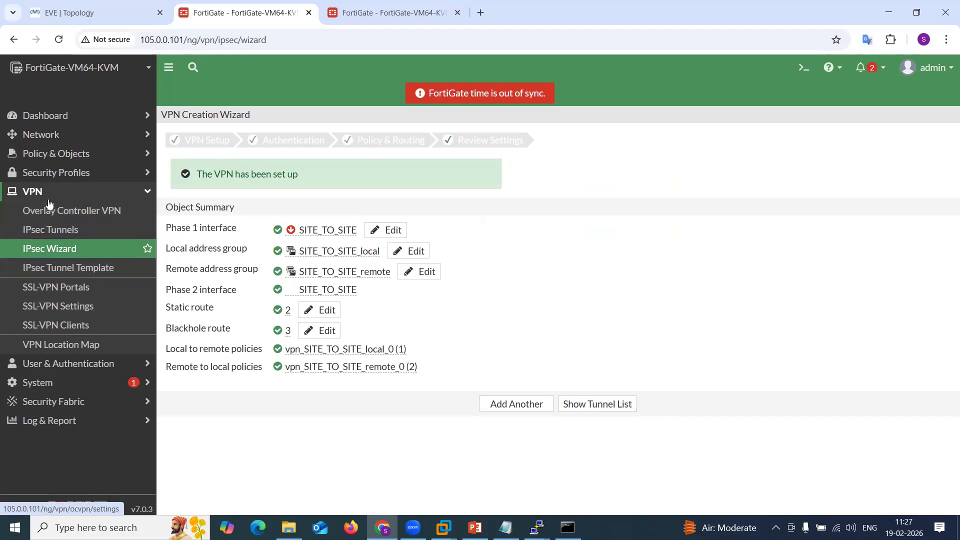
Open the firewall policy list and inspect the LAN (port2) to SITE_TO_SITE policy created by the wizard.
{"action": "left_click", "coordinate": [69, 175]}
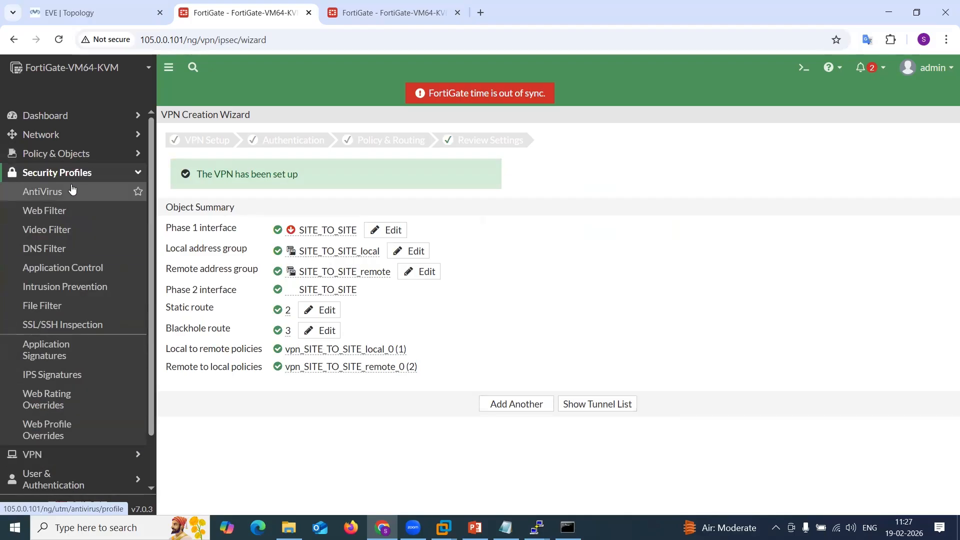
{"action": "left_click", "coordinate": [72, 180]}
{"action": "left_click", "coordinate": [70, 153]}
{"action": "left_click", "coordinate": [75, 187]}
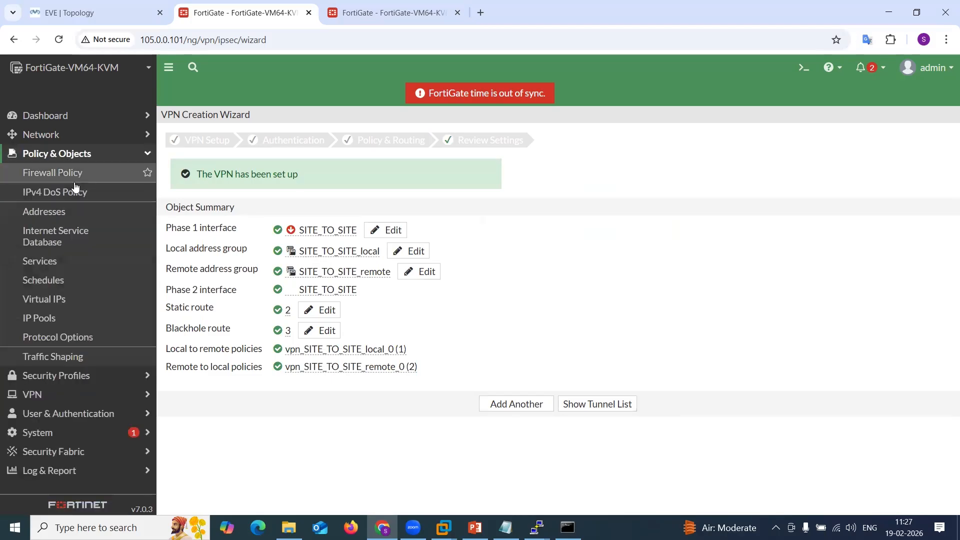
{"action": "left_click", "coordinate": [75, 180]}
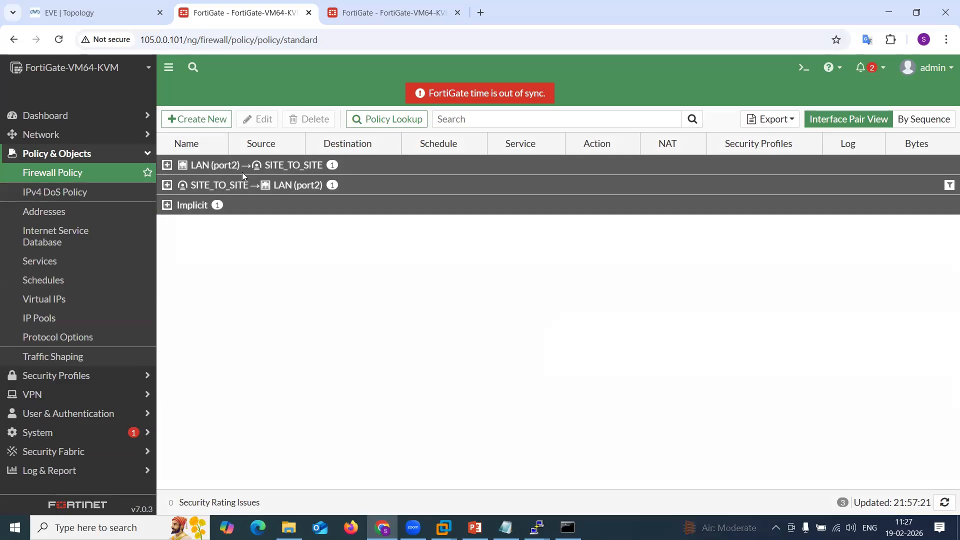
{"action": "left_click", "coordinate": [199, 165]}
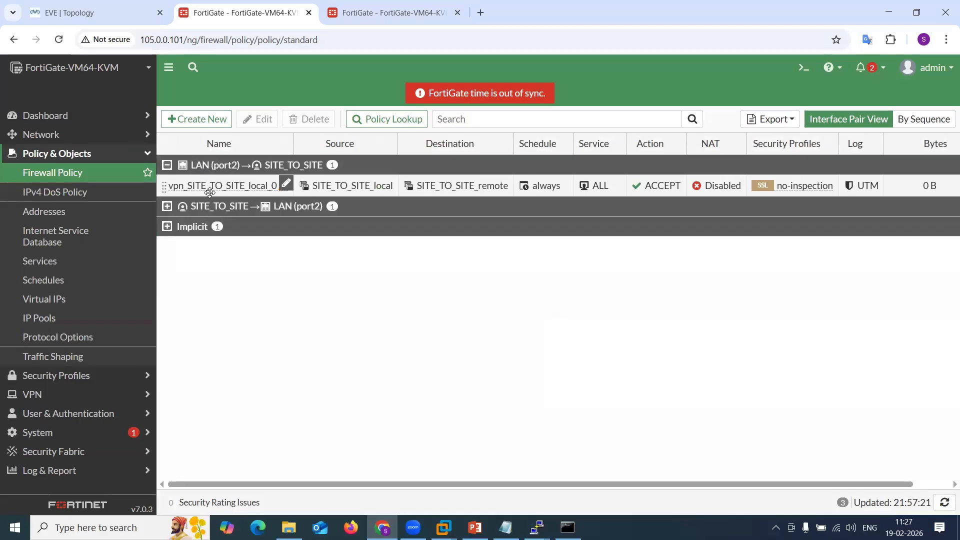
{"action": "left_click", "coordinate": [173, 166]}
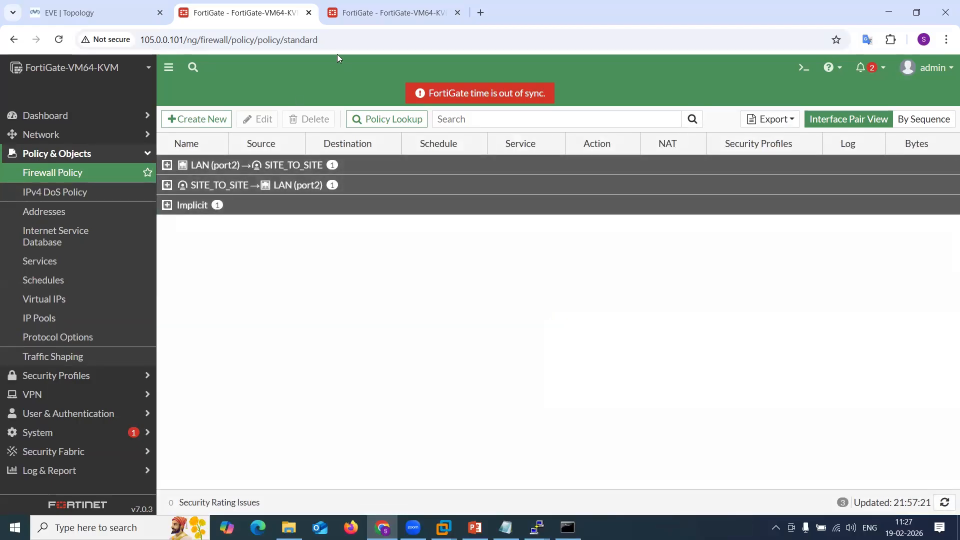
Switch to the second FortiGate's tab and open its IPsec Wizard.
{"action": "left_click", "coordinate": [337, 22]}
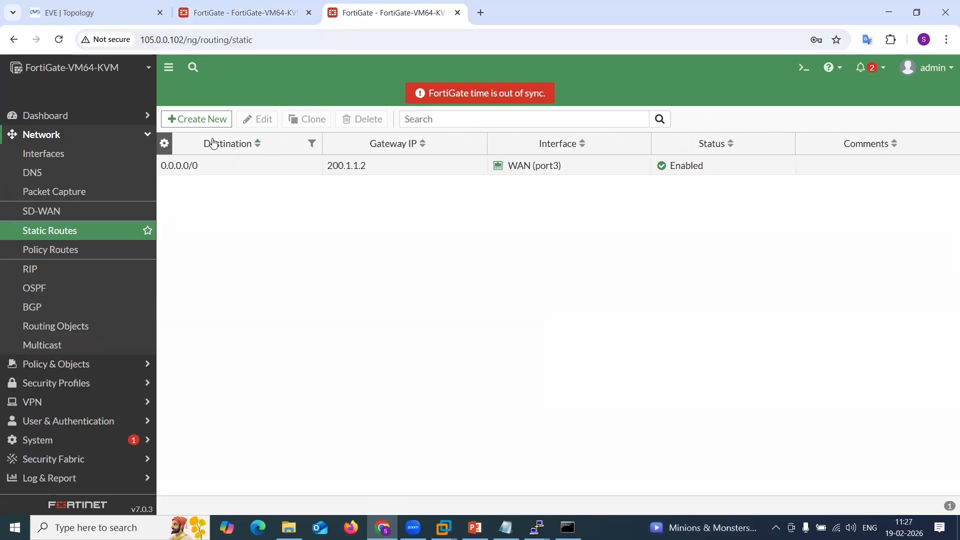
{"action": "left_click", "coordinate": [89, 368]}
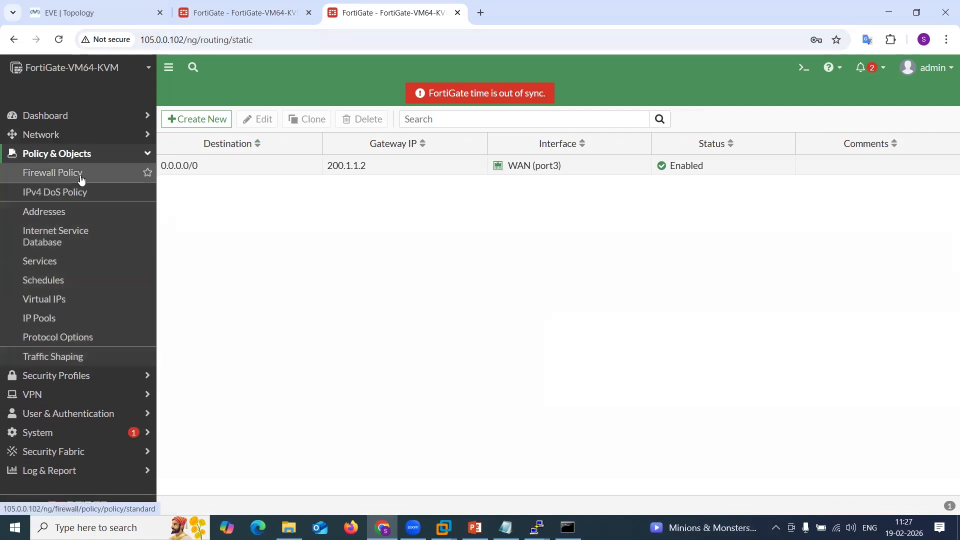
{"action": "left_click", "coordinate": [62, 395]}
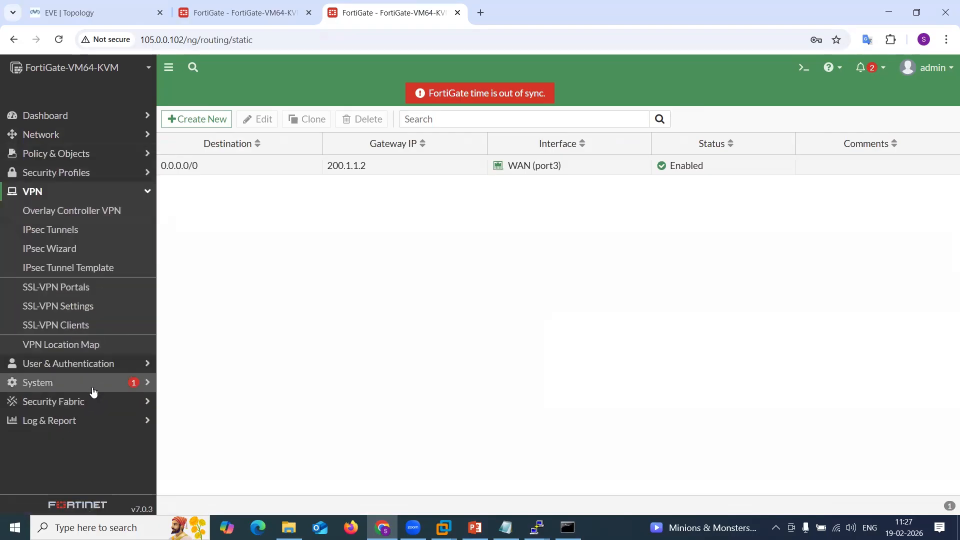
{"action": "left_click", "coordinate": [88, 250]}
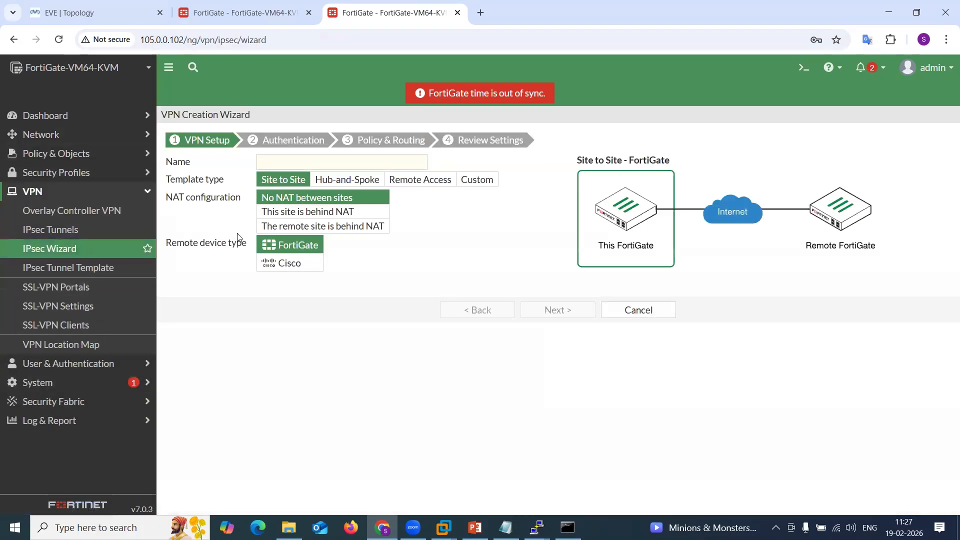
Name the tunnel Site_to_SiteVPN with the Site to Site template and No NAT between sites, then continue.
{"action": "left_click", "coordinate": [273, 162]}
{"action": "type", "text": "Site2_to_SIte"}
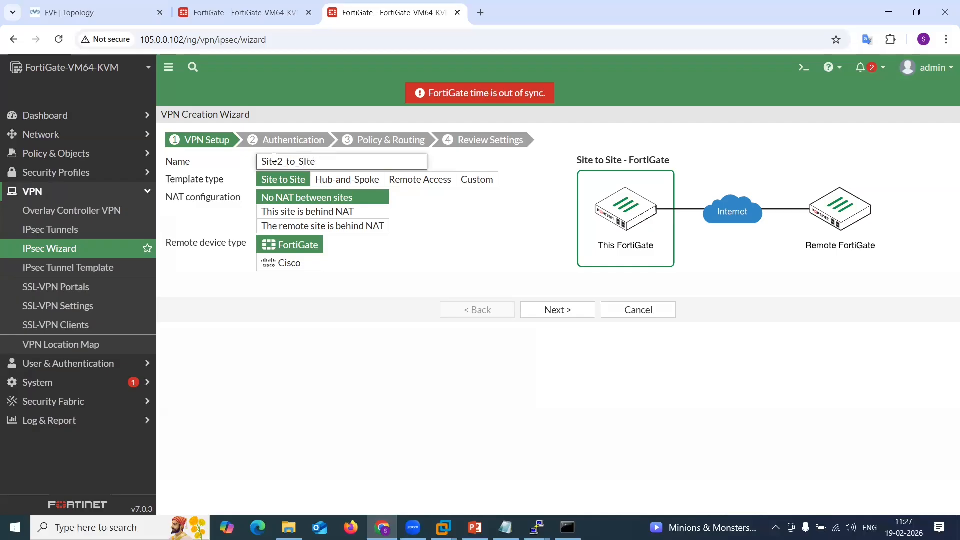
{"action": "type", "text": "+"}
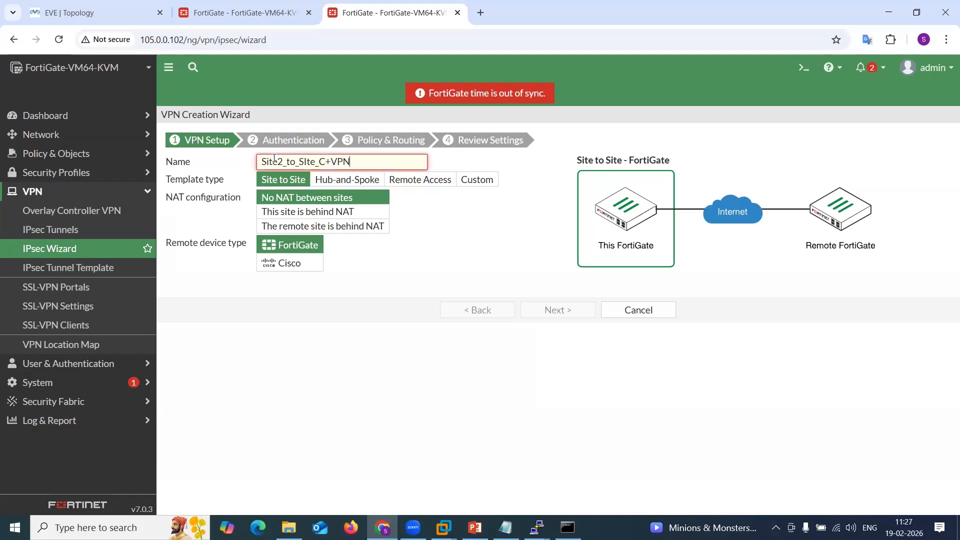
{"action": "key", "text": "BackSpace"}
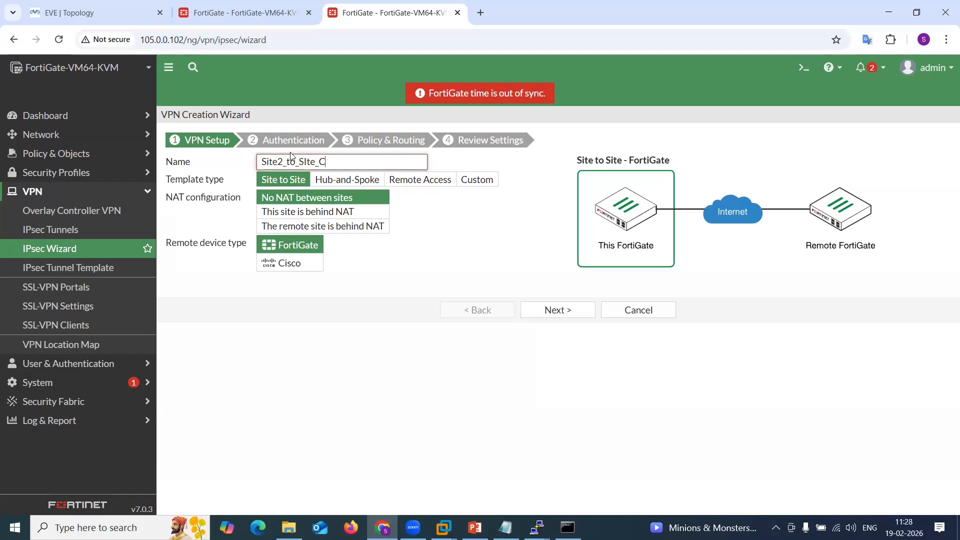
{"action": "type", "text": "PM"}
{"action": "left_click", "coordinate": [389, 273]}
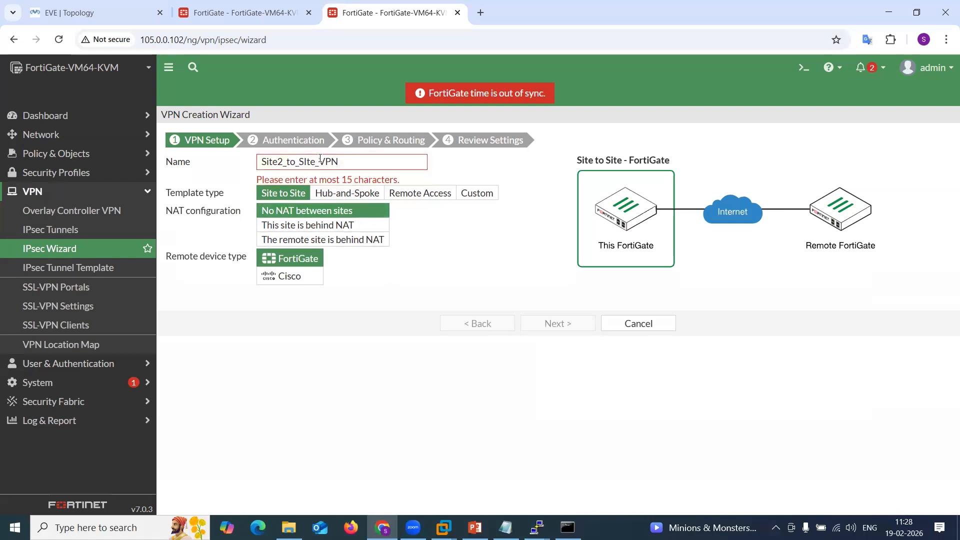
{"action": "left_click", "coordinate": [284, 159]}
{"action": "key", "text": "BackSpace"}
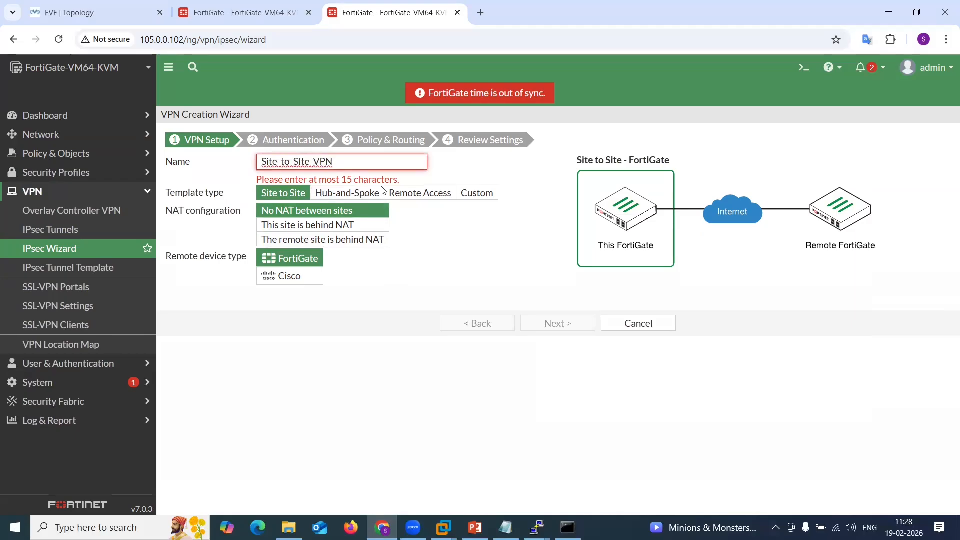
{"action": "left_click", "coordinate": [427, 257]}
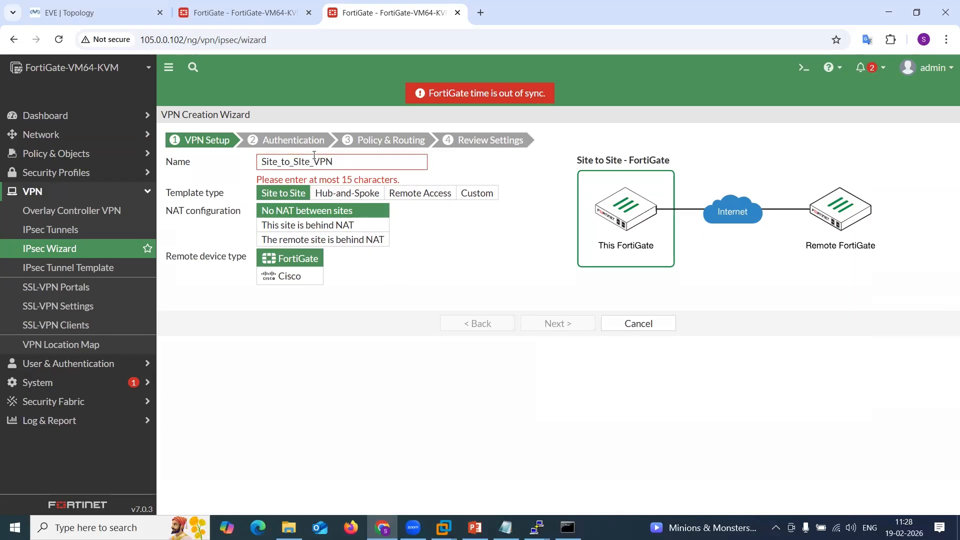
{"action": "left_click", "coordinate": [298, 161]}
{"action": "key", "text": "BackSpace"}
{"action": "type", "text": "i"}
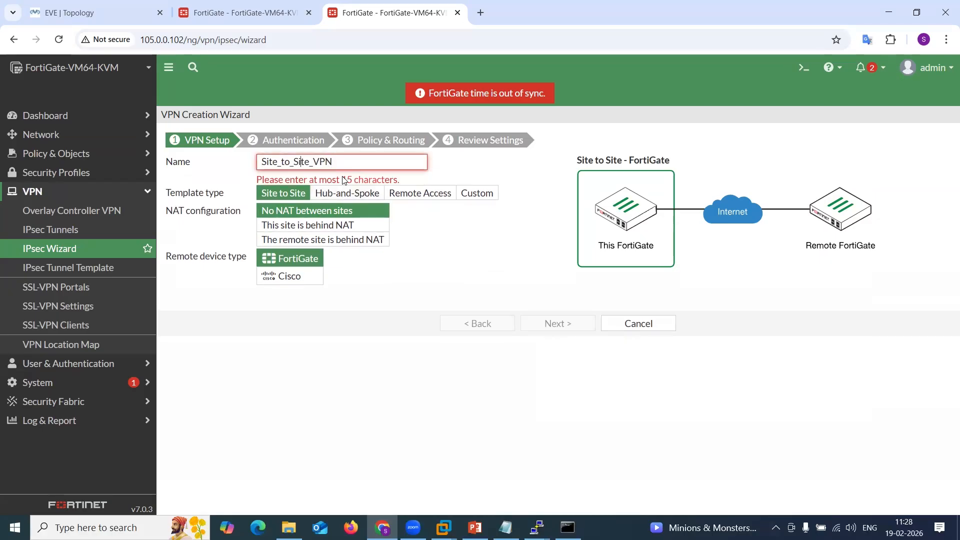
{"action": "left_click", "coordinate": [383, 160]}
{"action": "key", "text": "BackSpace"}
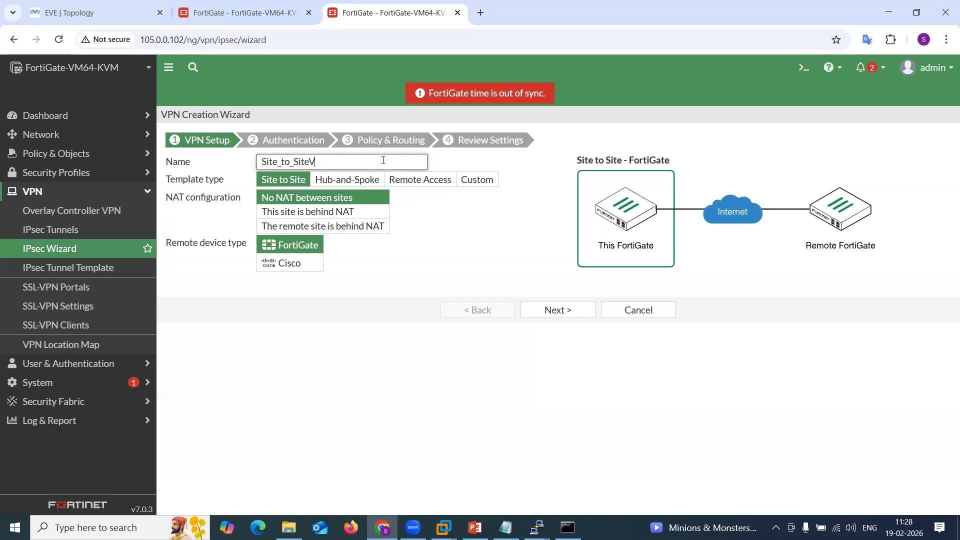
{"action": "left_click", "coordinate": [412, 279]}
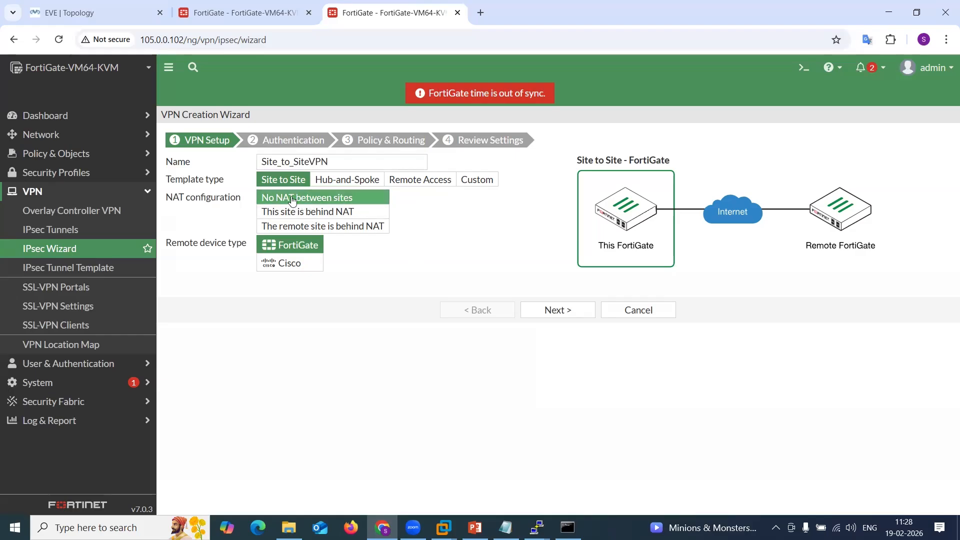
{"action": "left_click", "coordinate": [560, 313]}
Set the remote IP address to 100.1.1.10, enter and reveal the pre-shared key, and continue to Policy & Routing.
{"action": "left_click", "coordinate": [322, 179]}
{"action": "type", "text": "100.1.1.1"}
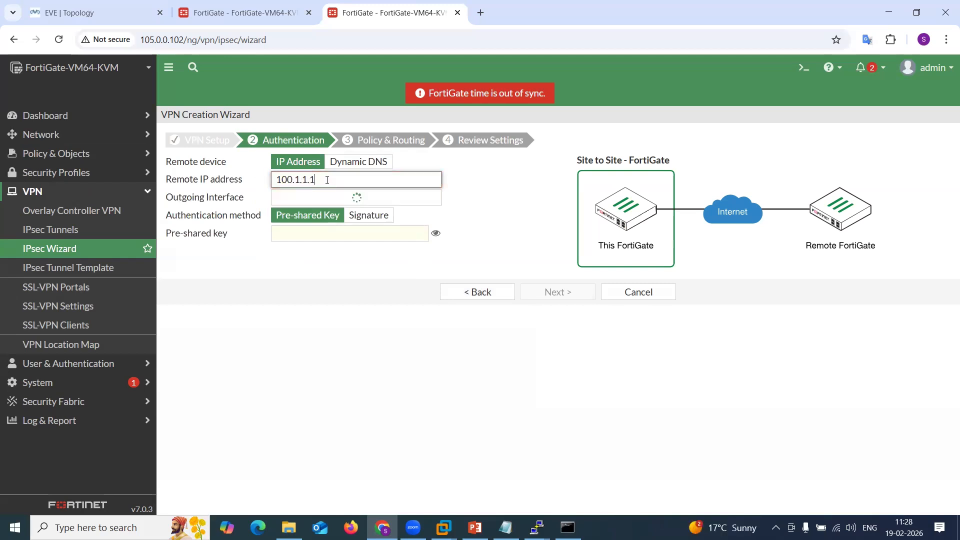
{"action": "left_click", "coordinate": [366, 235]}
{"action": "type", "text": "Ab@123456"}
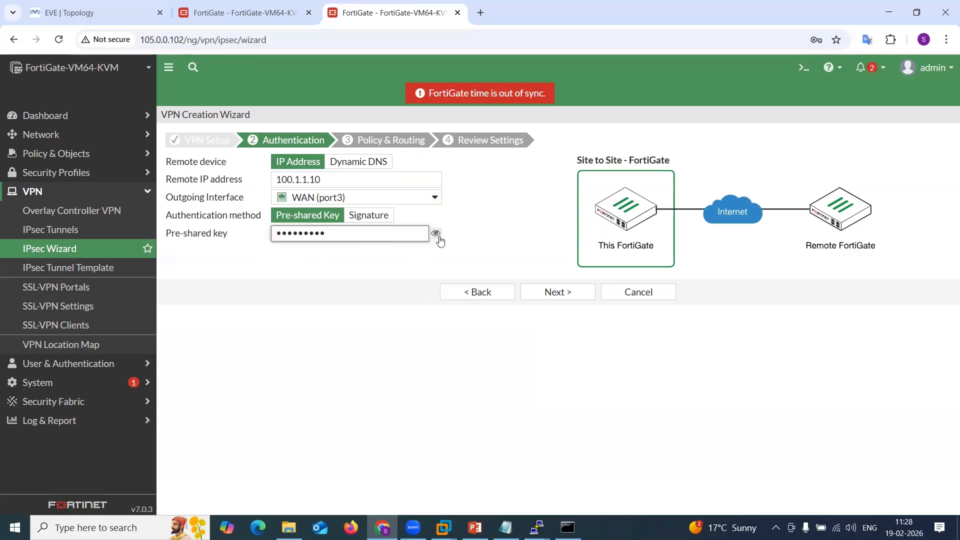
{"action": "left_click", "coordinate": [436, 233]}
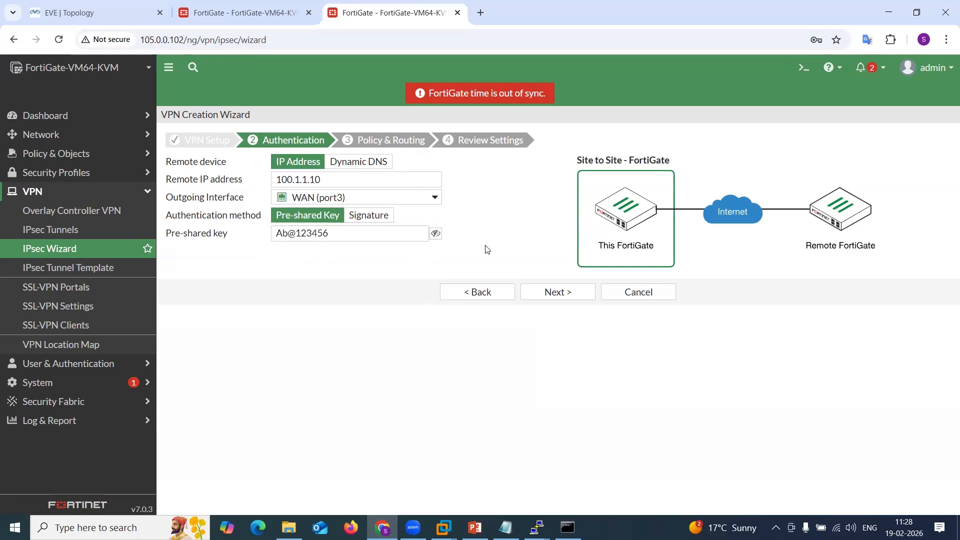
{"action": "left_click", "coordinate": [552, 290]}
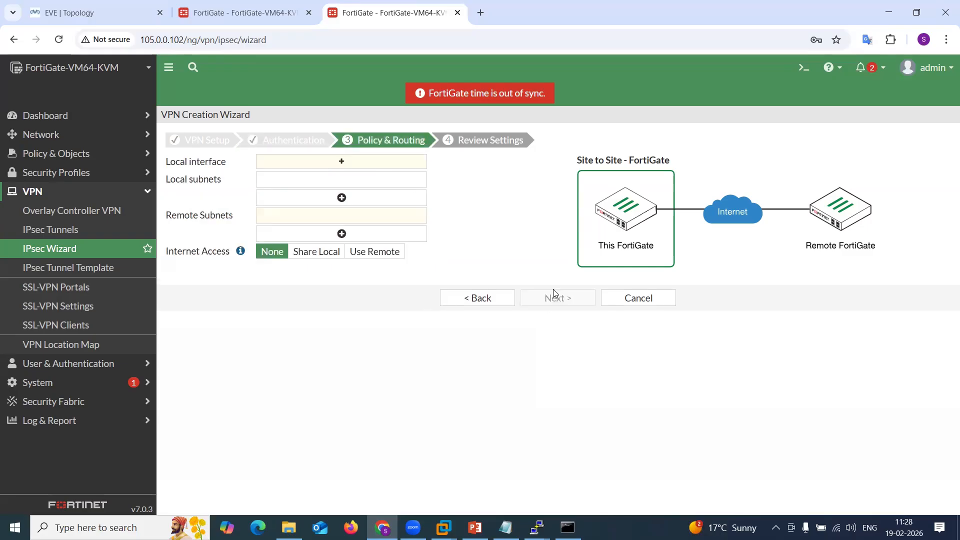
Choose LAN (port2) as local interface, enter remote subnet 10.11.11.0/24, and create the VPN.
{"action": "left_click", "coordinate": [348, 165]}
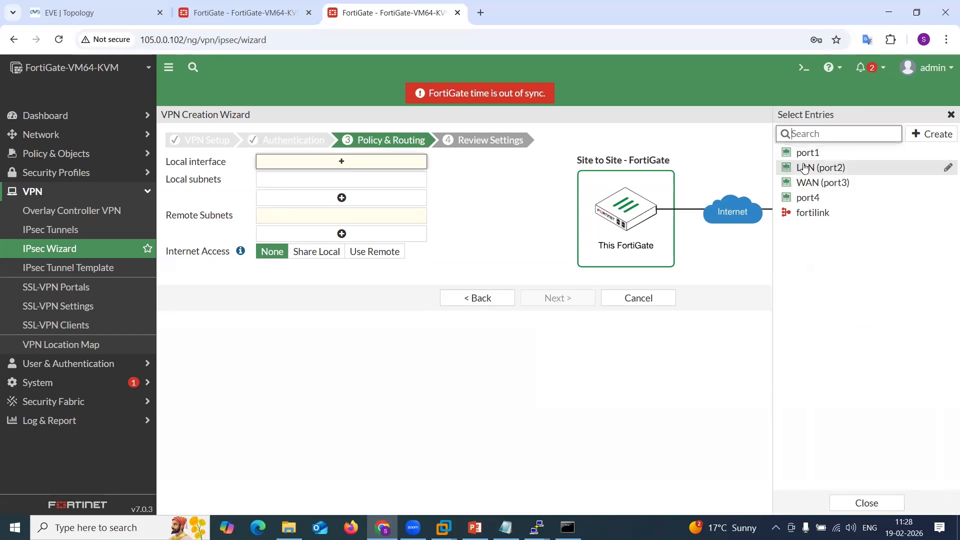
{"action": "left_click", "coordinate": [804, 168]}
{"action": "left_click", "coordinate": [361, 230]}
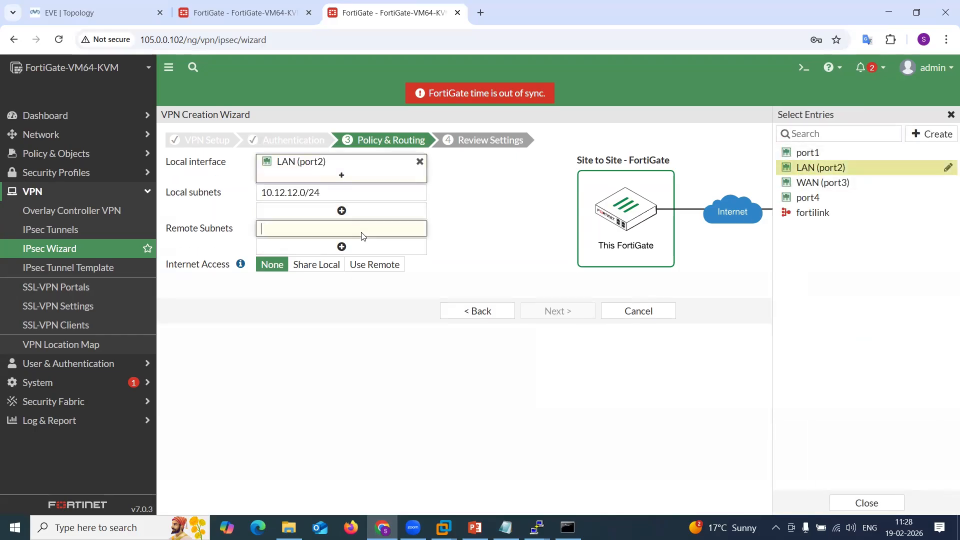
{"action": "type", "text": "10.11.11.0/24"}
{"action": "left_click", "coordinate": [550, 318]}
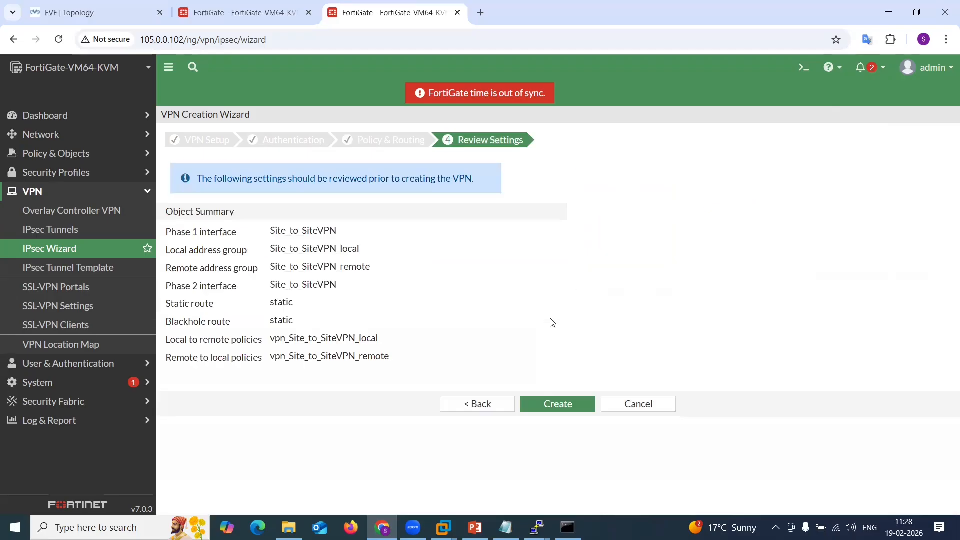
{"action": "left_click", "coordinate": [568, 405]}
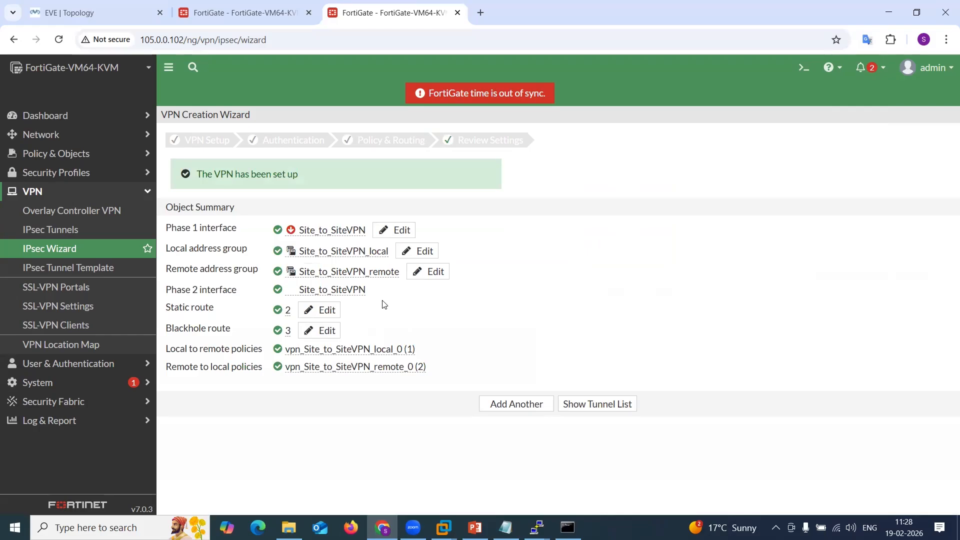
Open the firewall policy list and expand the LAN (port2) to Site_to_SiteVPN policy group.
{"action": "left_click", "coordinate": [90, 155]}
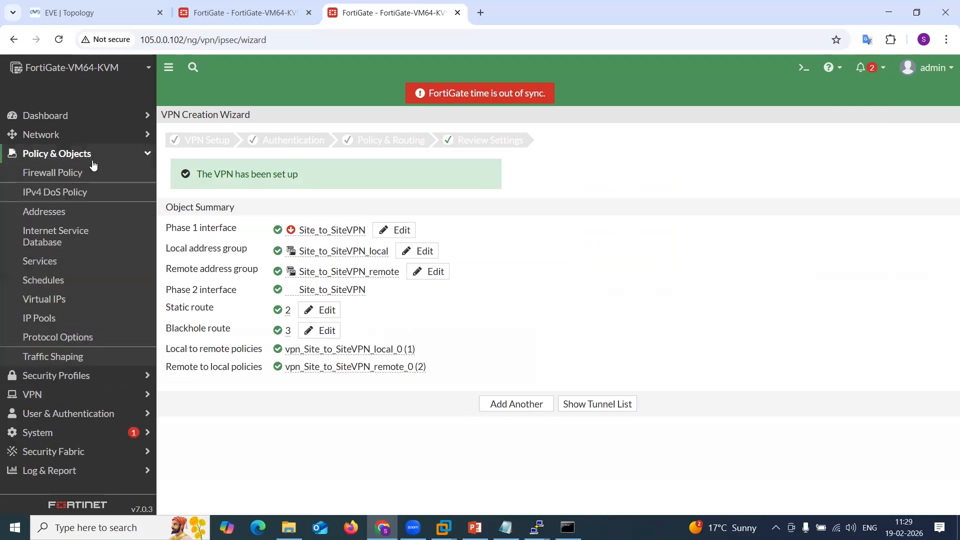
{"action": "left_click", "coordinate": [105, 176]}
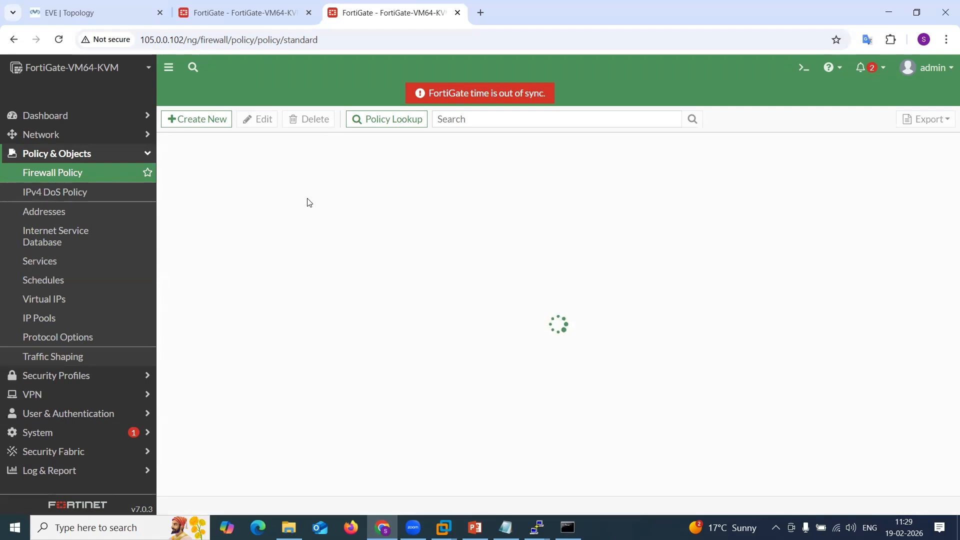
{"action": "left_click", "coordinate": [167, 165]}
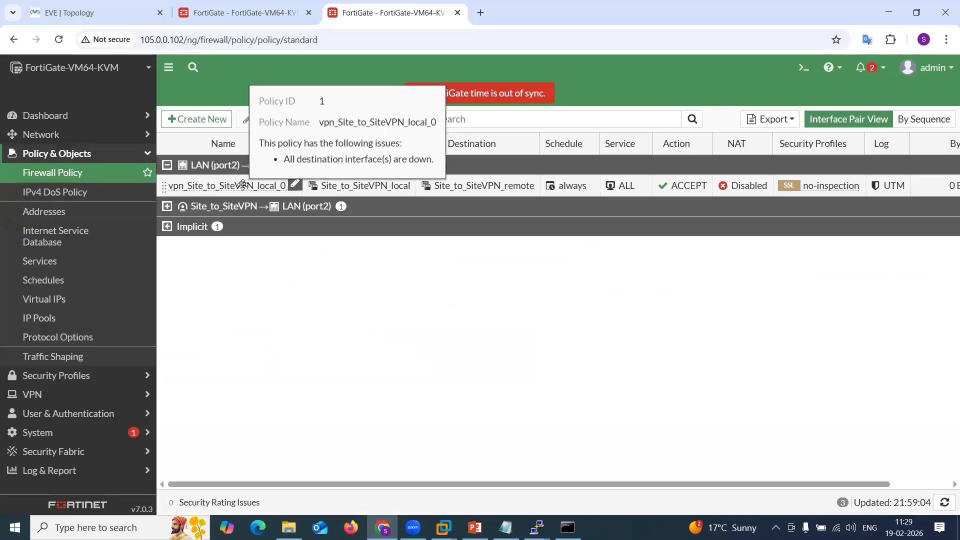
{"action": "left_click", "coordinate": [235, 16]}
{"action": "left_click", "coordinate": [123, 10]}
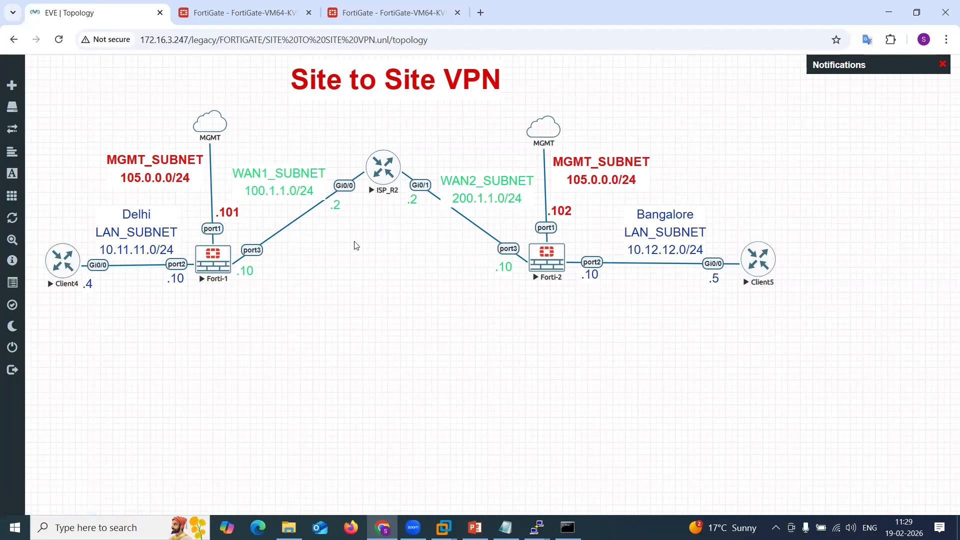
{"action": "right_click", "coordinate": [218, 257]}
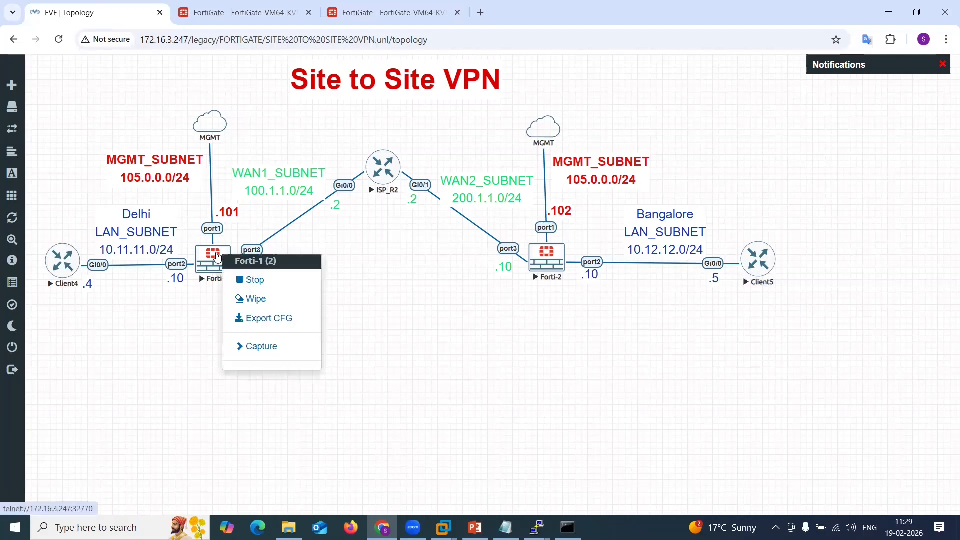
{"action": "left_click", "coordinate": [265, 346]}
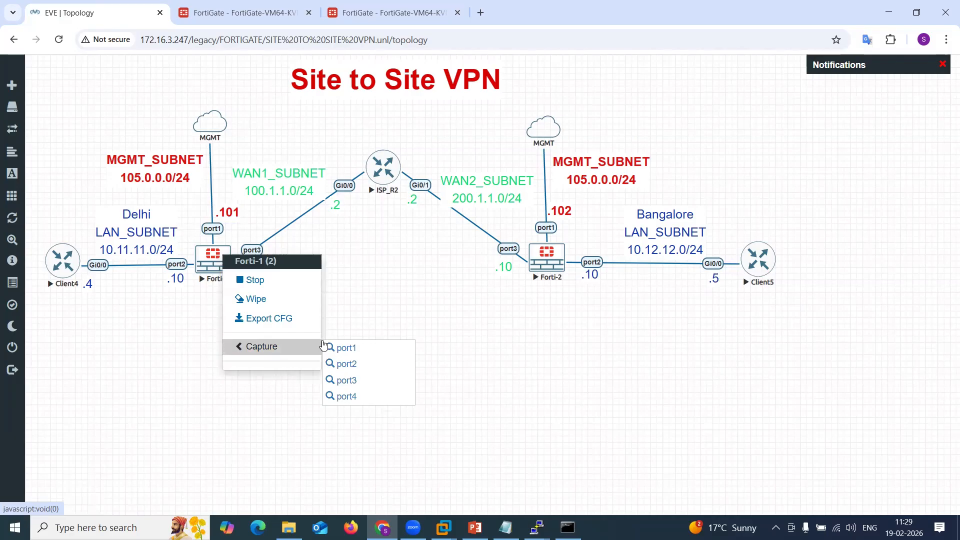
{"action": "left_click", "coordinate": [352, 365]}
{"action": "left_click", "coordinate": [585, 130]}
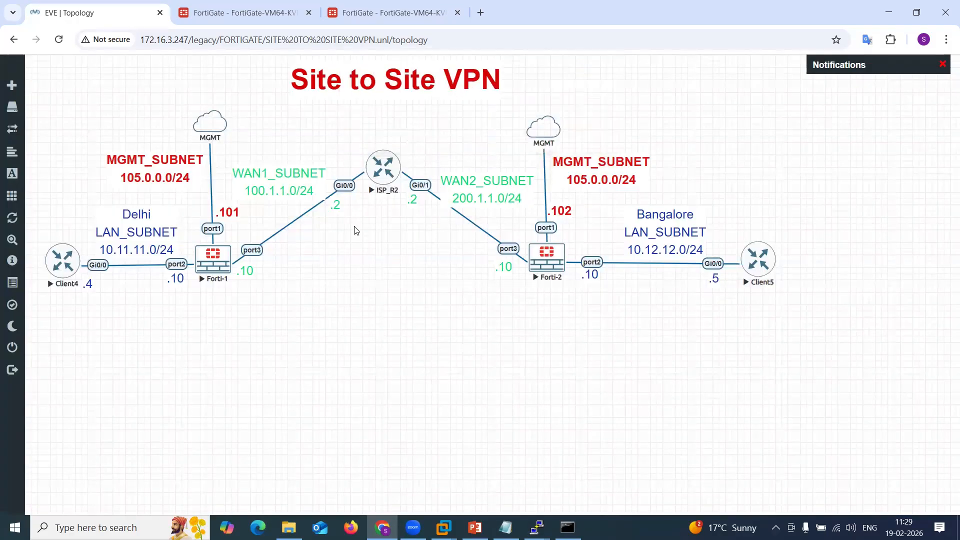
Try to start a Wireshark capture on Forti-1's port3.
{"action": "right_click", "coordinate": [224, 256]}
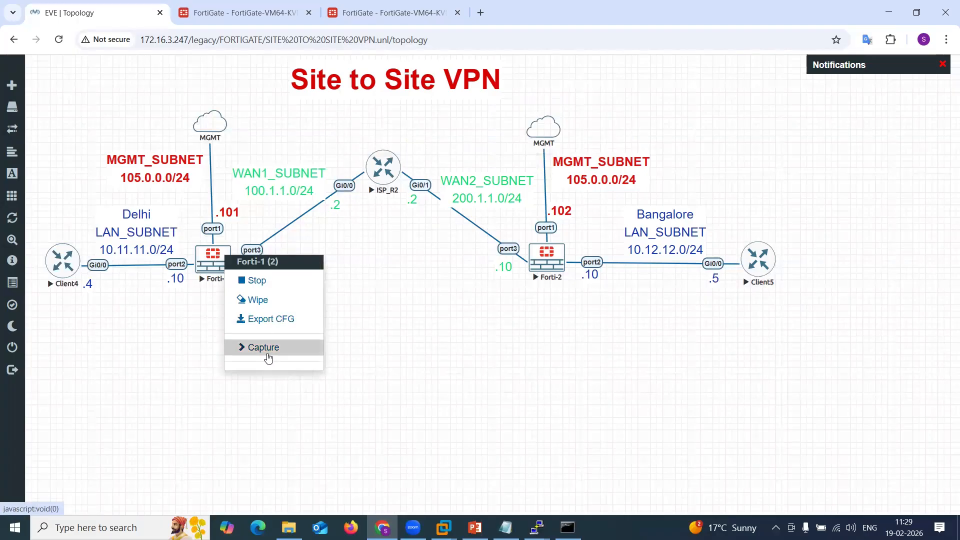
{"action": "left_click", "coordinate": [268, 358]}
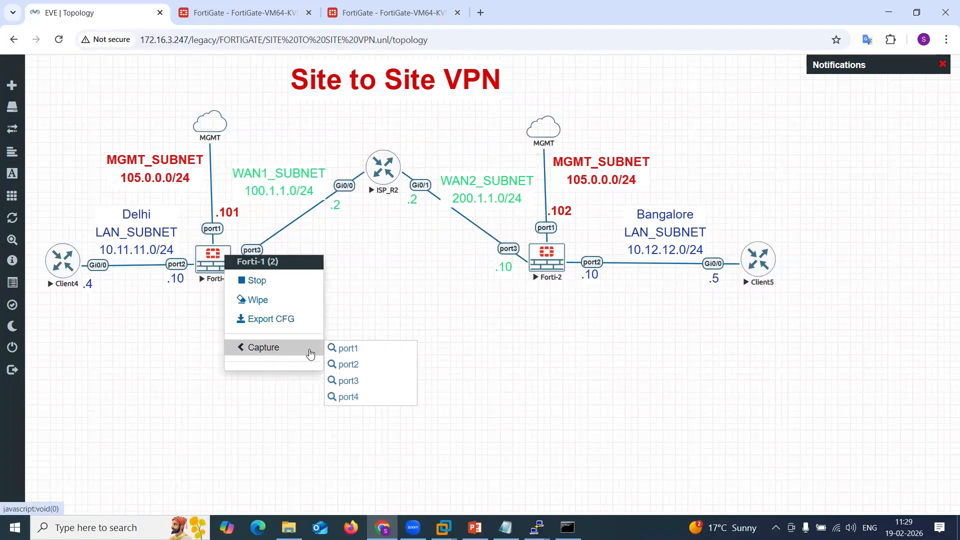
{"action": "left_click", "coordinate": [355, 382]}
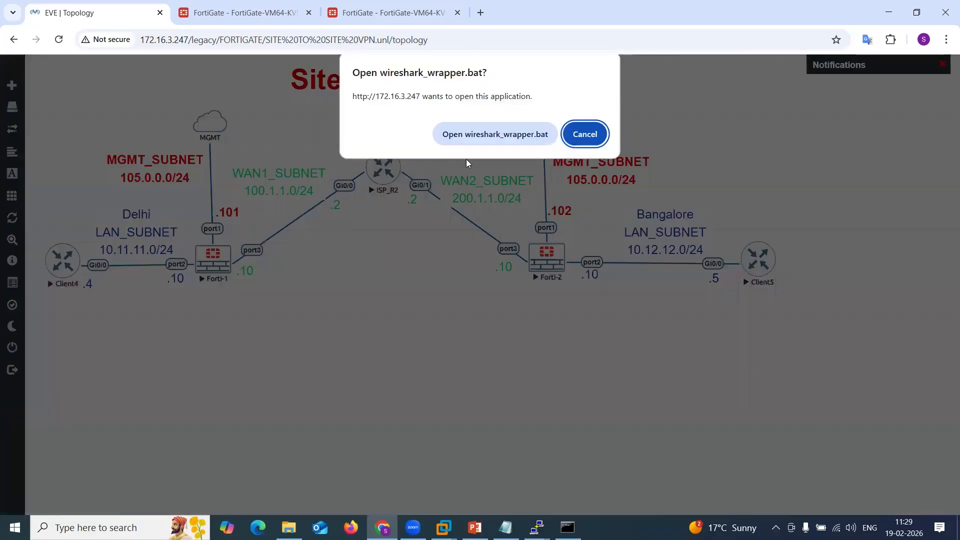
{"action": "left_click", "coordinate": [473, 138]}
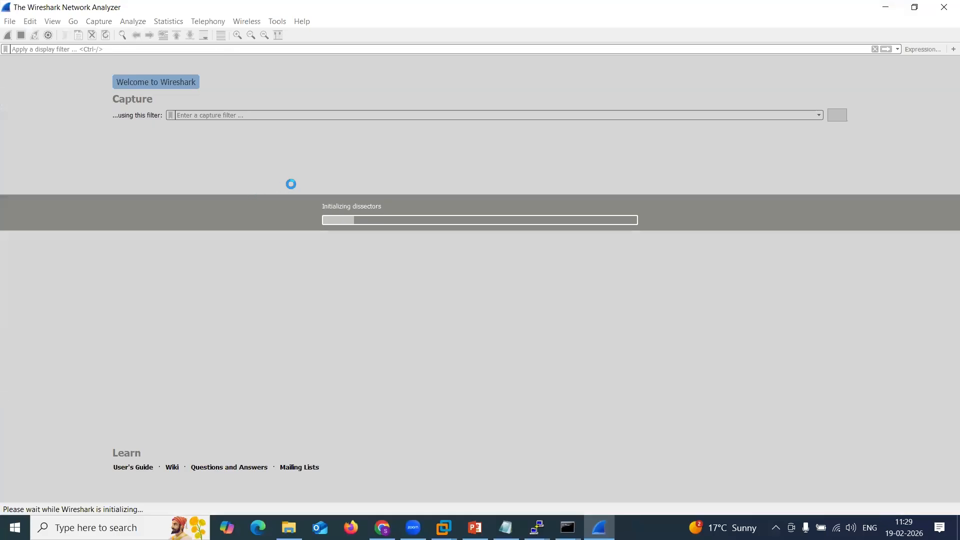
{"action": "left_click", "coordinate": [943, 8]}
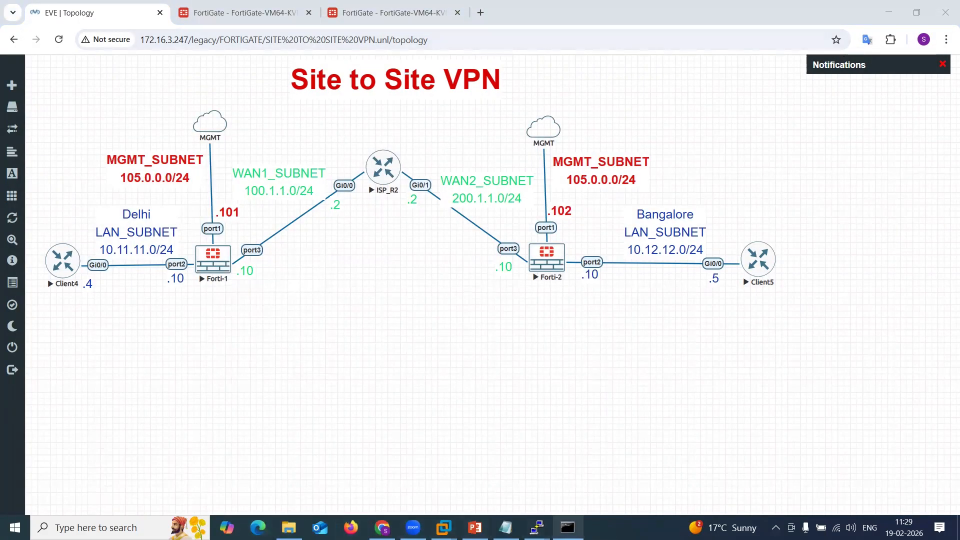
Launch PuTTY from the EVE-NG folder under Program Files on the C: drive.
{"action": "left_click", "coordinate": [568, 528]}
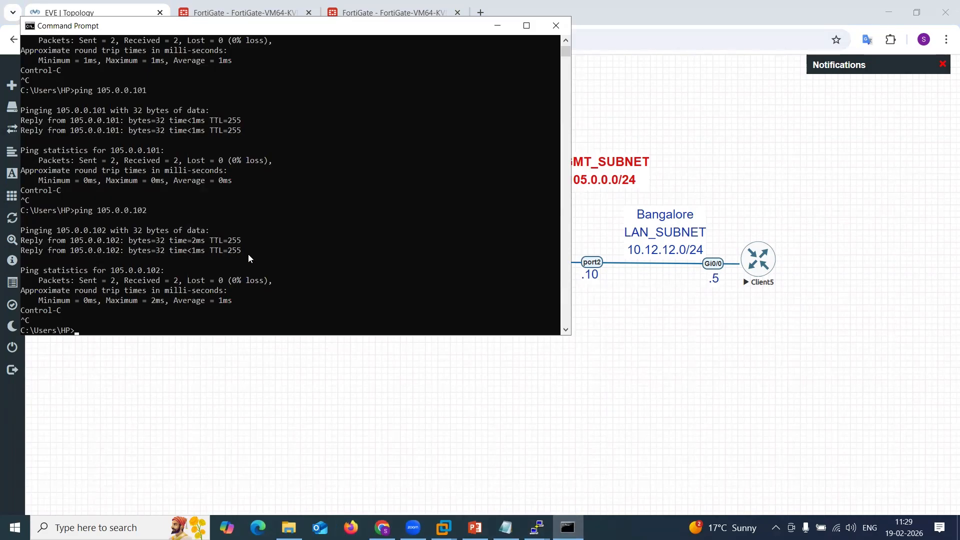
{"action": "left_click", "coordinate": [498, 25]}
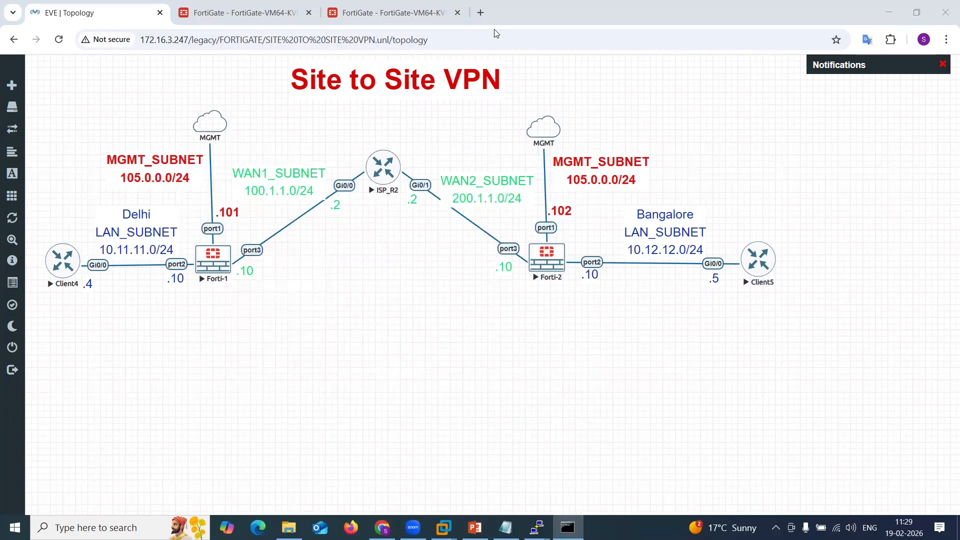
{"action": "left_click", "coordinate": [289, 527]}
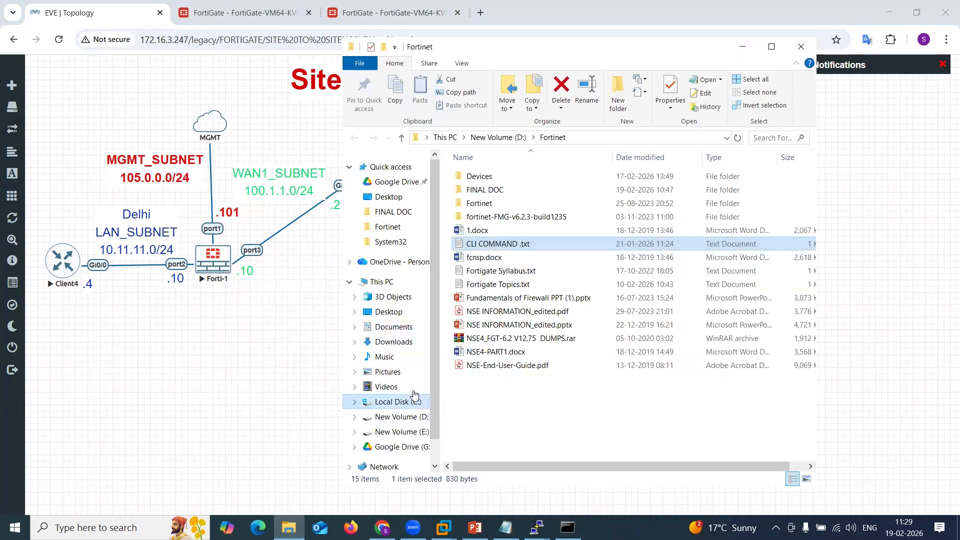
{"action": "left_click", "coordinate": [395, 402]}
{"action": "double_click", "coordinate": [484, 271]}
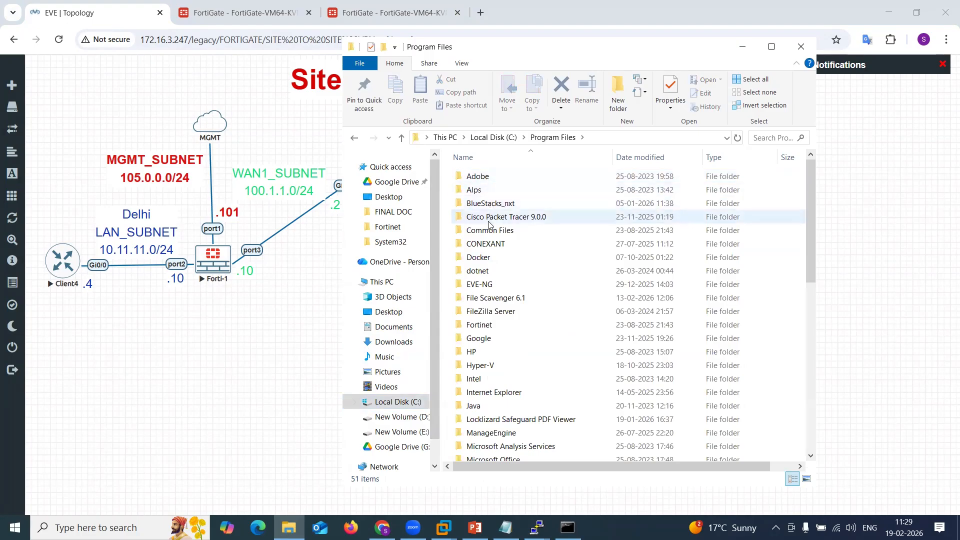
{"action": "double_click", "coordinate": [491, 284]}
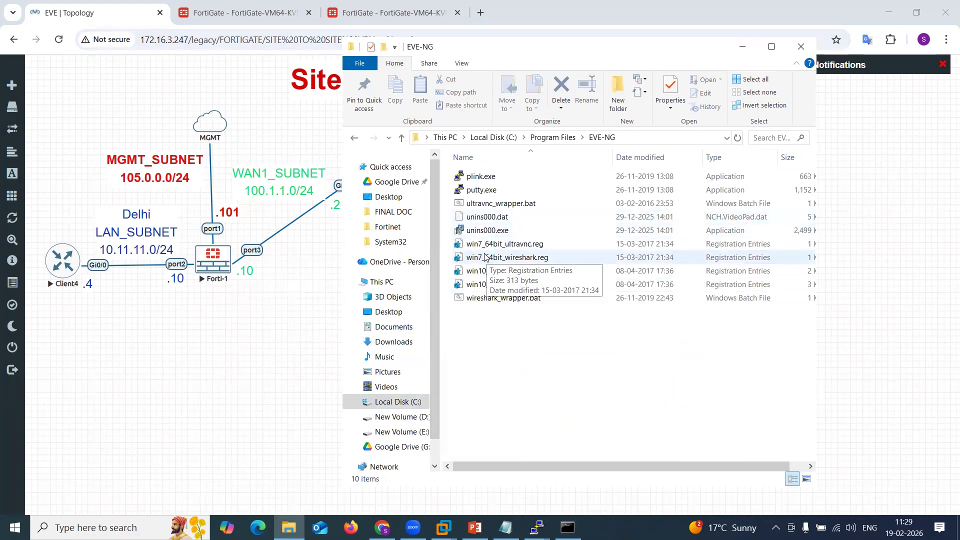
{"action": "left_click", "coordinate": [479, 191]}
{"action": "double_click", "coordinate": [479, 191]}
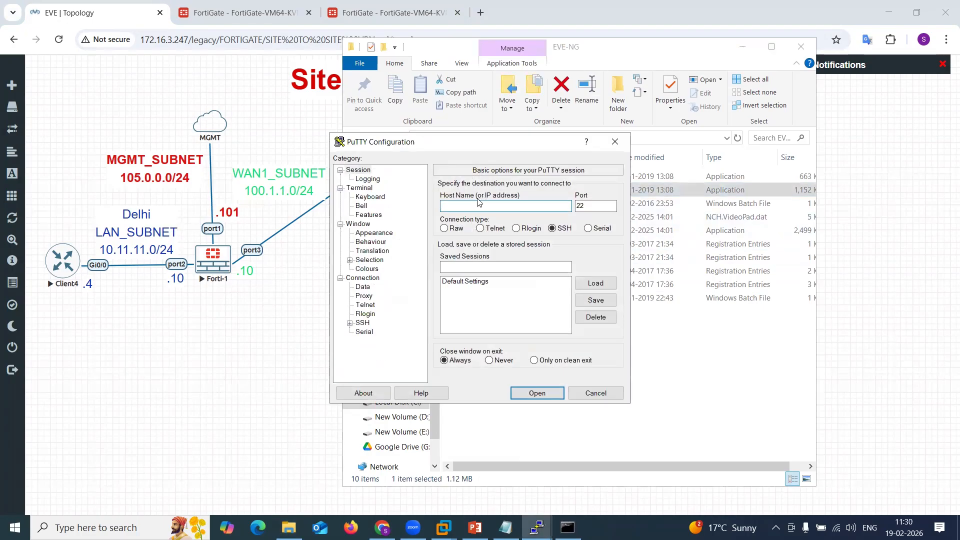
Open an SSH session to 172.16.3.247 and accept the new host key.
{"action": "type", "text": "172.16.3.247"}
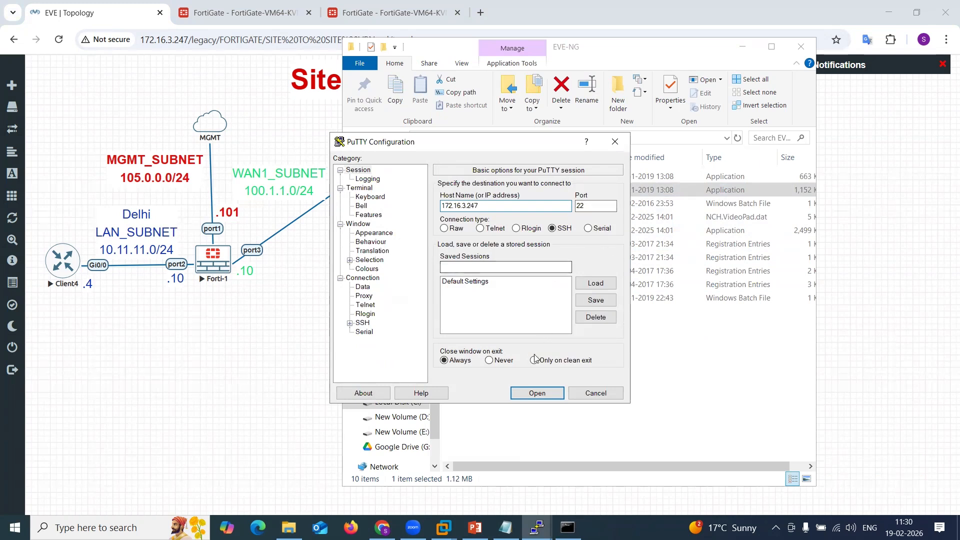
{"action": "left_click", "coordinate": [534, 393]}
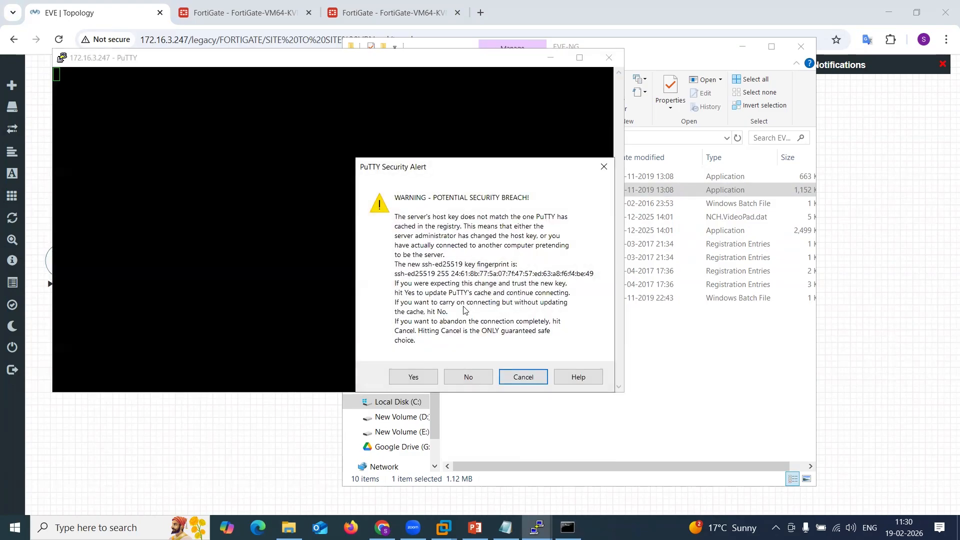
{"action": "left_click", "coordinate": [426, 374]}
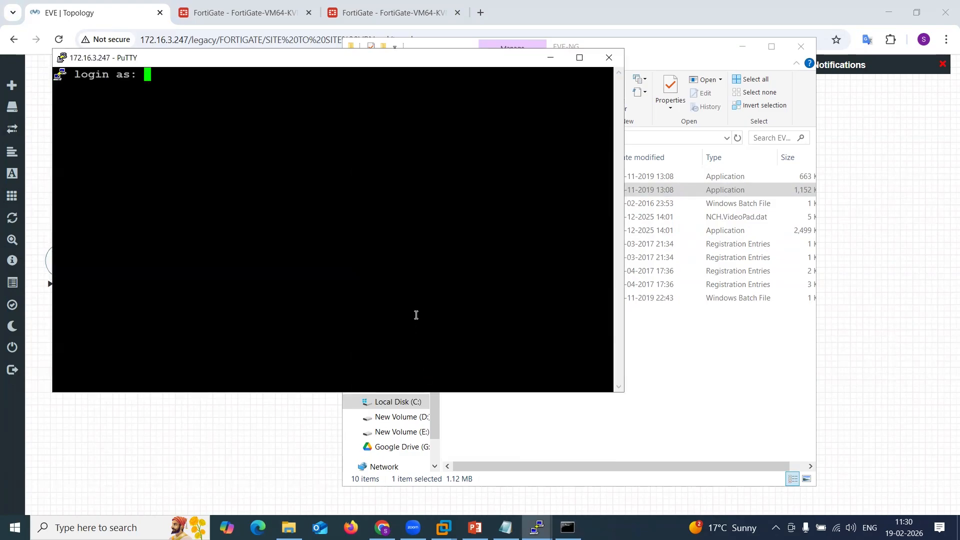
Log in to the EVE-NG host as root with the account password, then close the session.
{"action": "type", "text": "root"}
{"action": "key", "text": "Return"}
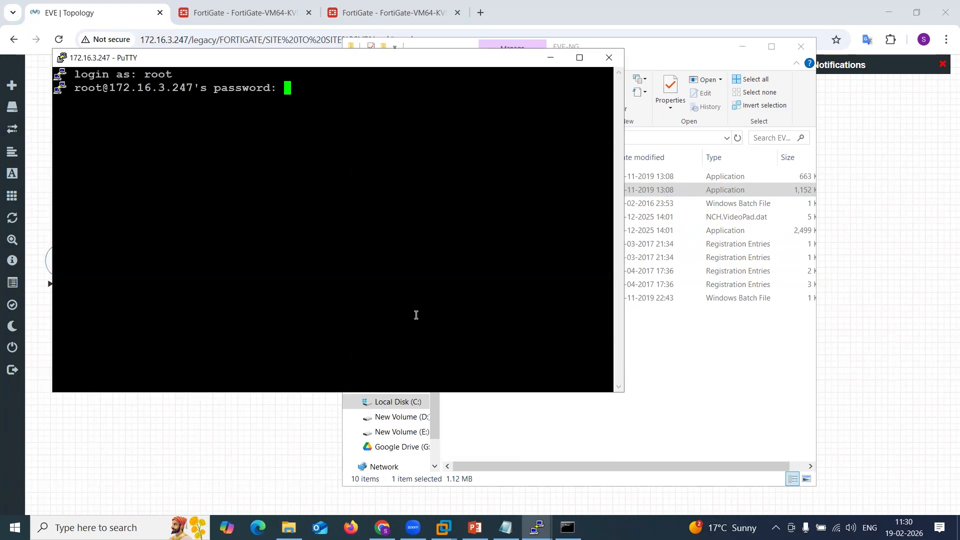
{"action": "key", "text": "Return"}
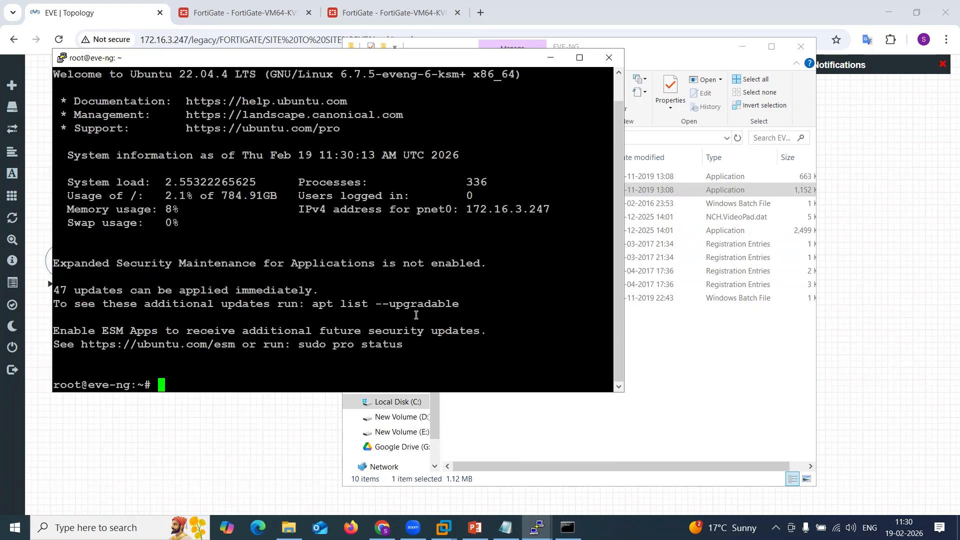
{"action": "left_click", "coordinate": [609, 57]}
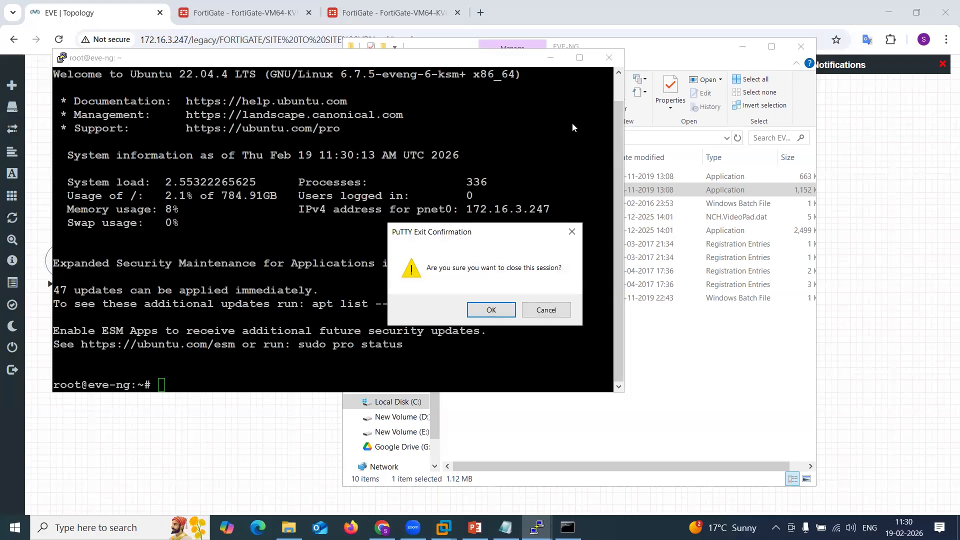
{"action": "left_click", "coordinate": [490, 310]}
Start a Wireshark packet capture on Forti-1's port3 from the topology.
{"action": "left_click", "coordinate": [234, 295]}
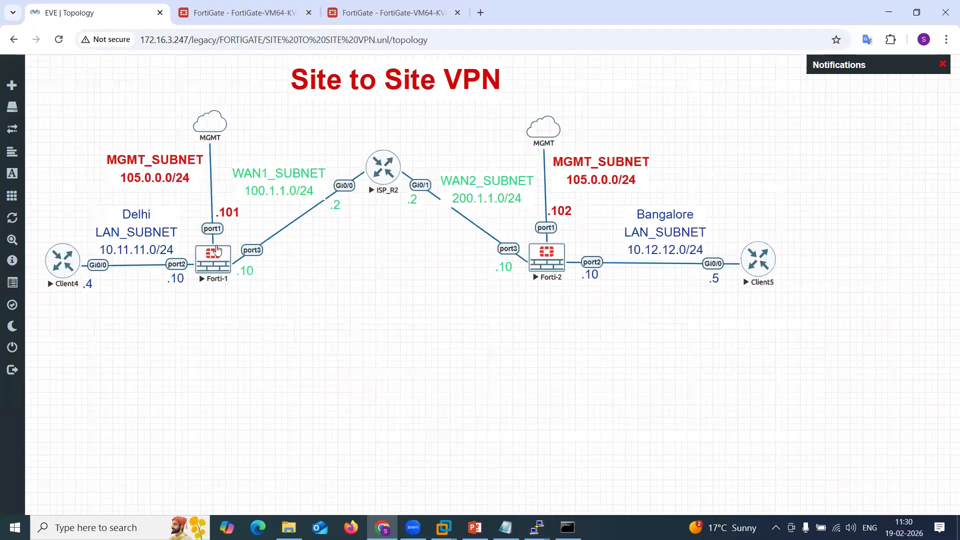
{"action": "right_click", "coordinate": [217, 250]}
{"action": "mouse_move", "coordinate": [303, 345]}
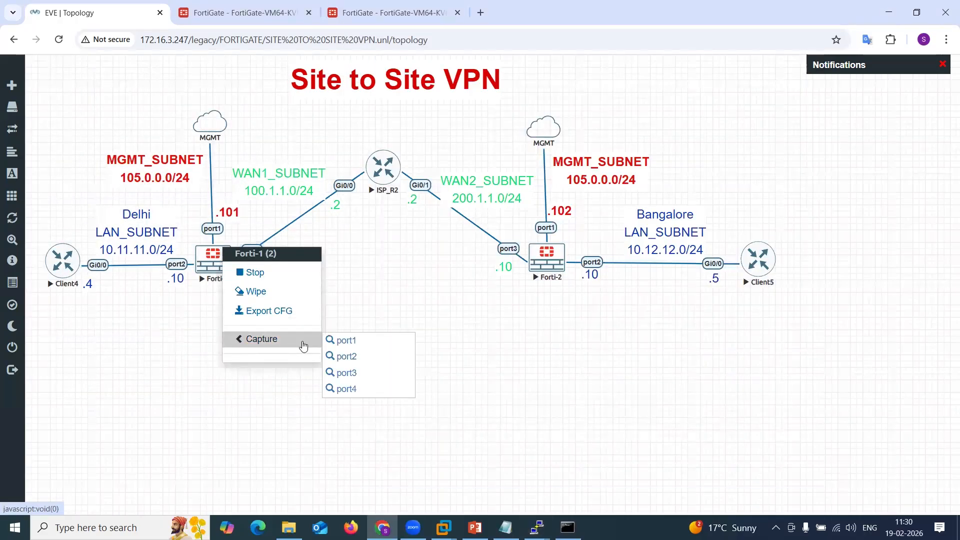
{"action": "left_click", "coordinate": [350, 373]}
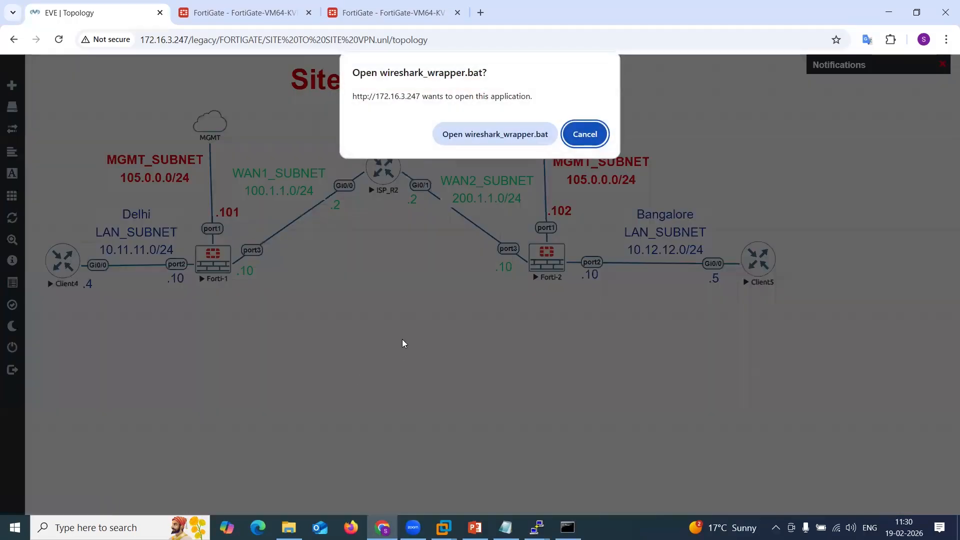
{"action": "left_click", "coordinate": [496, 131]}
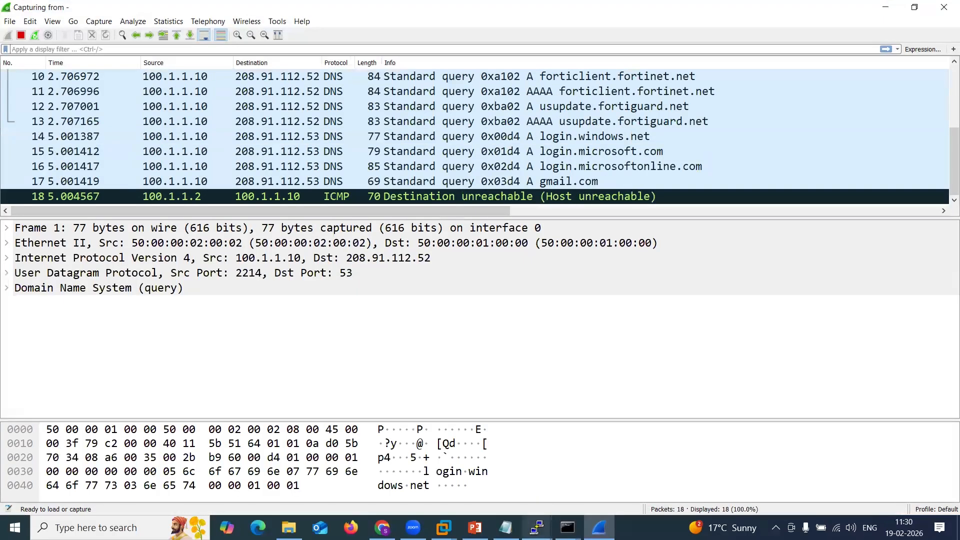
Open the Client4 console and ping Client5 at 10.12.12.5.
{"action": "mouse_move", "coordinate": [537, 526]}
{"action": "left_click", "coordinate": [294, 468]}
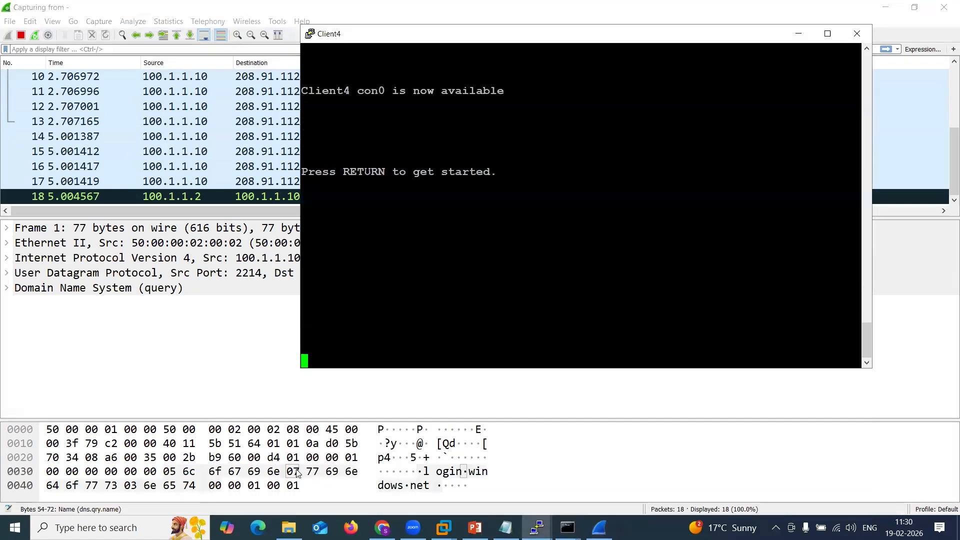
{"action": "key", "text": "Return"}
{"action": "key", "text": "Return"}
{"action": "key", "text": "Return"}
{"action": "key", "text": "Return"}
{"action": "key", "text": "Return"}
{"action": "type", "text": "ping"}
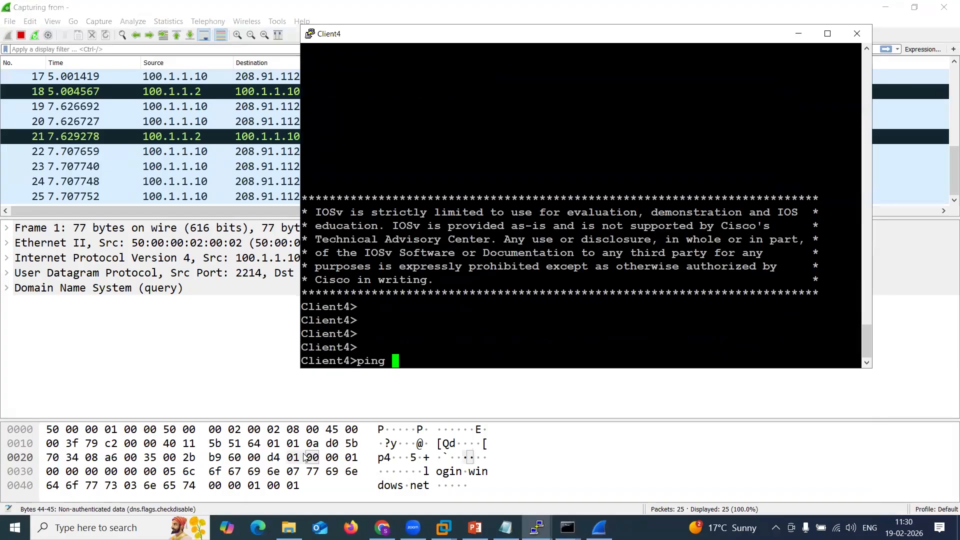
{"action": "type", "text": " 10.12.1"}
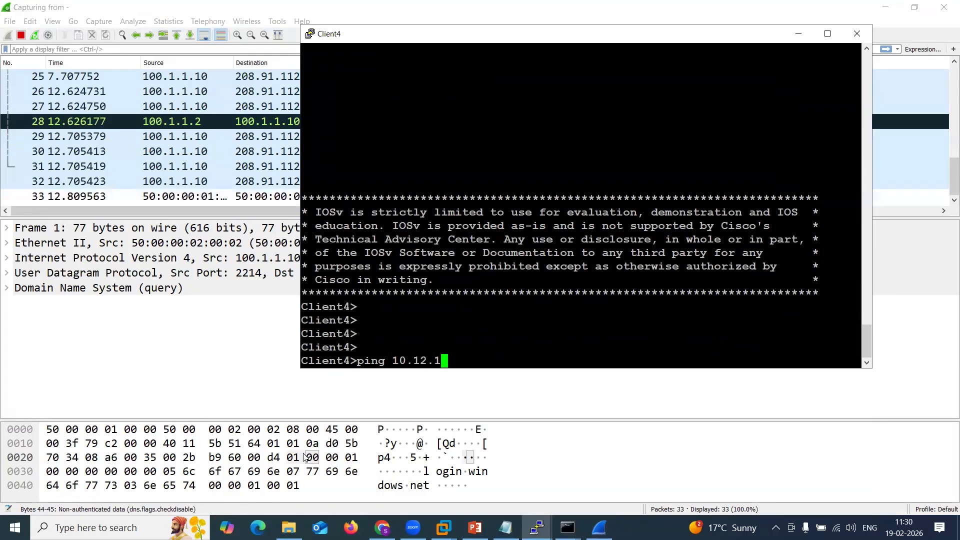
{"action": "type", "text": "2.5"}
{"action": "key", "text": "Return"}
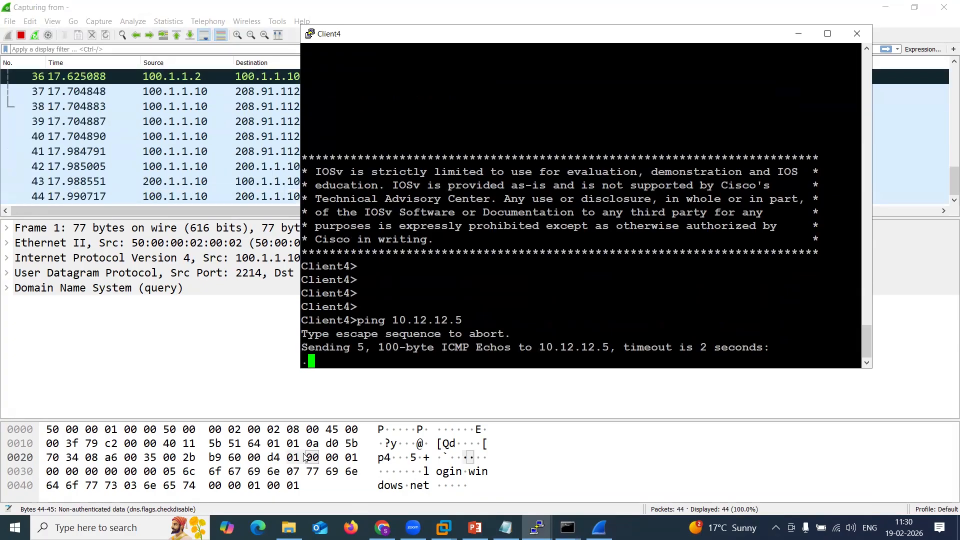
Repeat the ping to 10.12.12.5 and minimize the Client4 console.
{"action": "key", "text": "Up"}
{"action": "key", "text": "Return"}
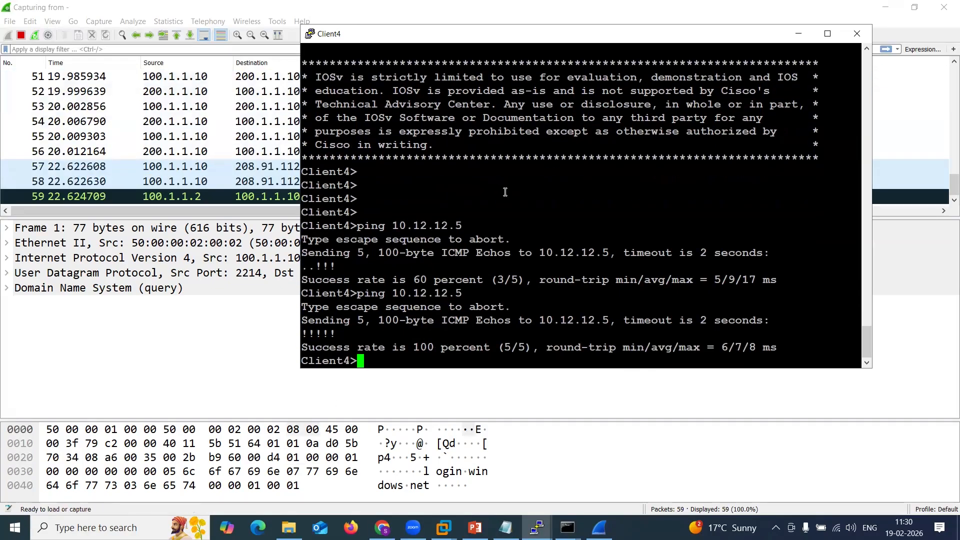
{"action": "left_click", "coordinate": [799, 33]}
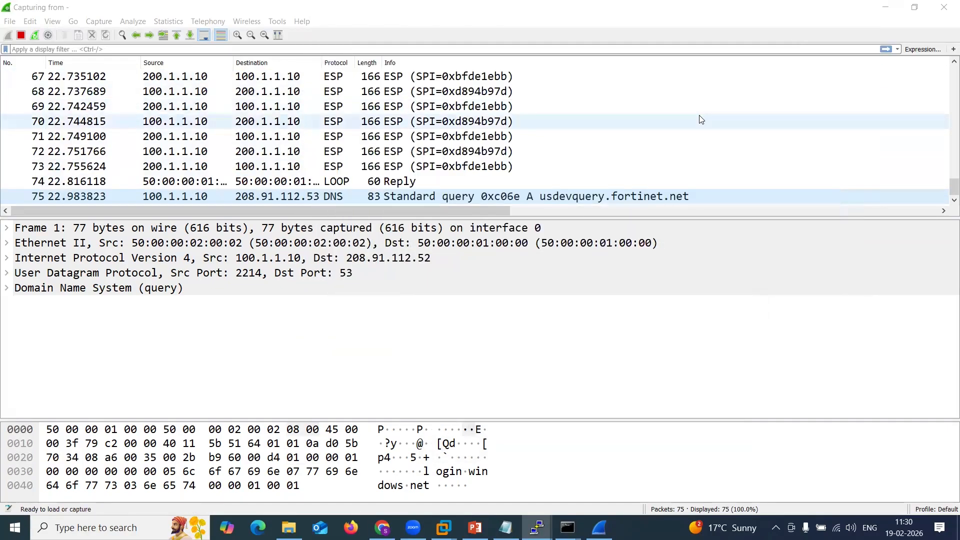
Scroll through the captured port3 packets to inspect the traffic between the two WAN addresses.
{"action": "scroll", "coordinate": [655, 112], "scroll_direction": "up", "scroll_amount": 3}
{"action": "scroll", "coordinate": [654, 113], "scroll_direction": "down", "scroll_amount": 3}
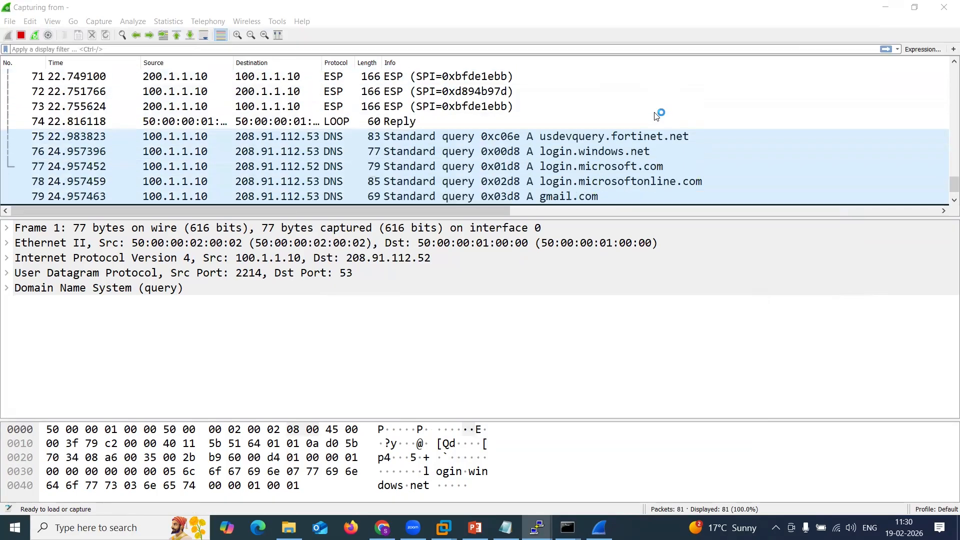
{"action": "scroll", "coordinate": [656, 114], "scroll_direction": "up", "scroll_amount": 6}
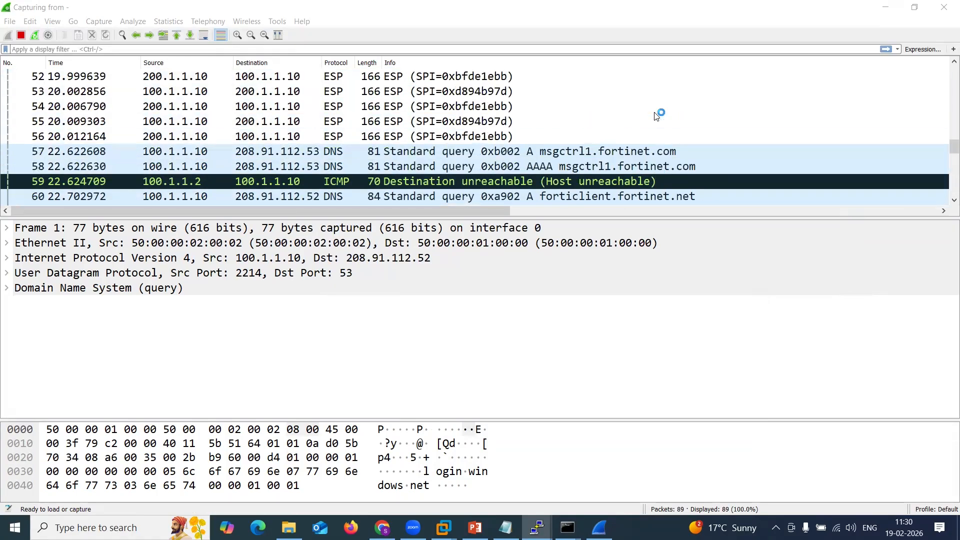
{"action": "scroll", "coordinate": [656, 114], "scroll_direction": "down", "scroll_amount": 8}
{"action": "scroll", "coordinate": [656, 114], "scroll_direction": "down", "scroll_amount": 2}
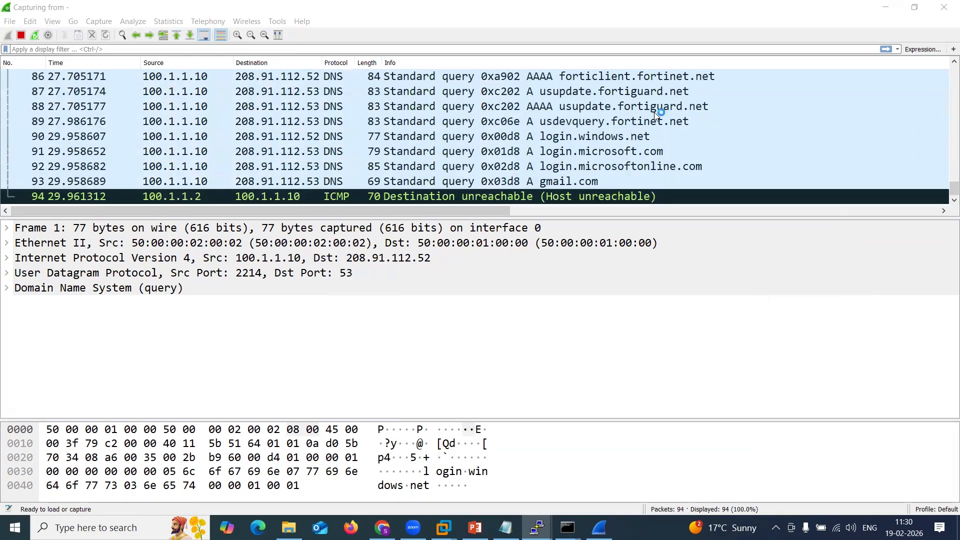
{"action": "scroll", "coordinate": [656, 115], "scroll_direction": "up", "scroll_amount": 8}
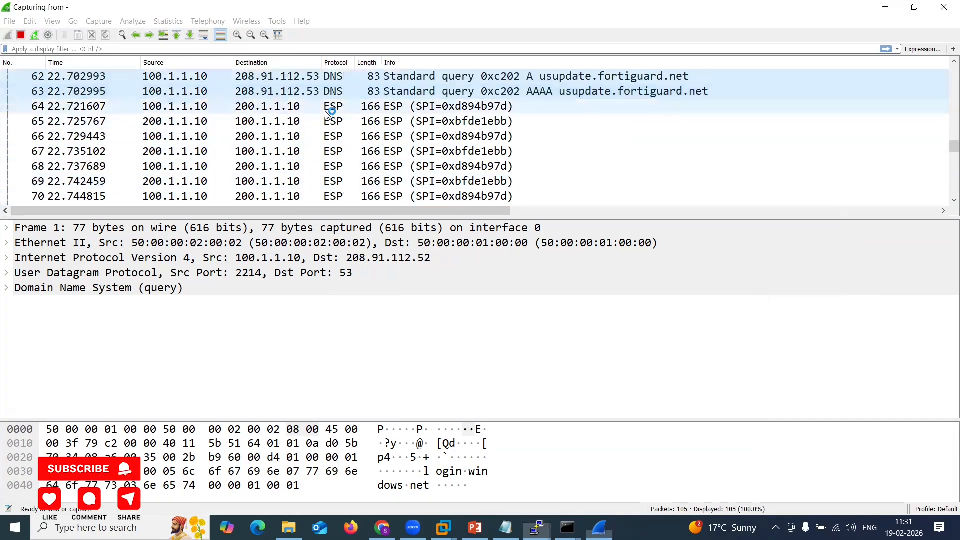
Expand the Encapsulating Security Payload details and step through several ESP packets between 100.1.1.10 and 200.1.1.10.
{"action": "left_click", "coordinate": [343, 112]}
{"action": "left_click", "coordinate": [343, 122]}
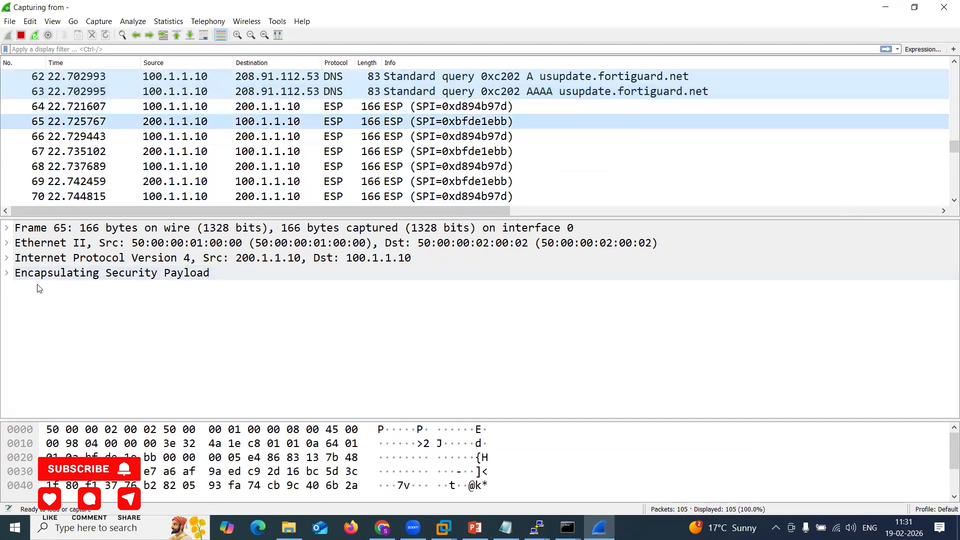
{"action": "left_click", "coordinate": [8, 275]}
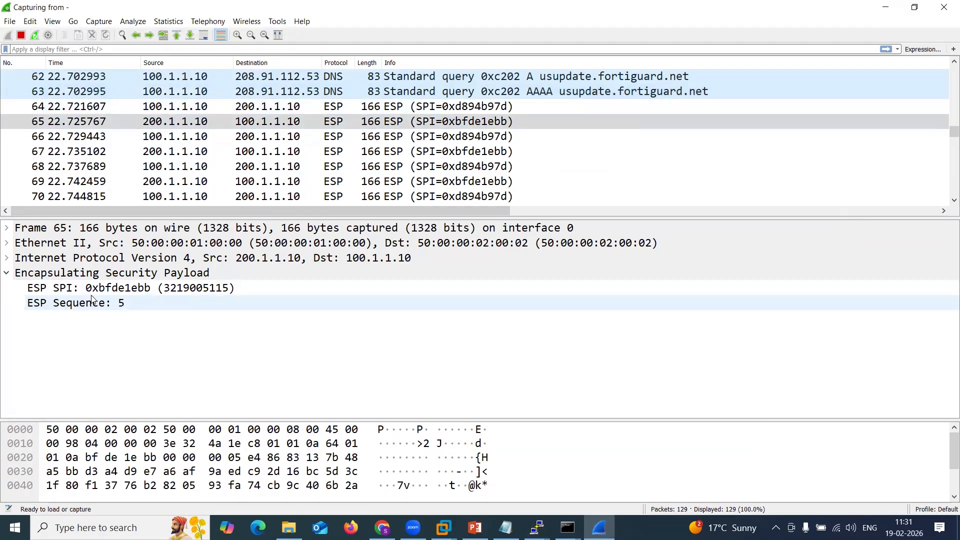
{"action": "left_click", "coordinate": [400, 125]}
{"action": "left_click", "coordinate": [403, 107]}
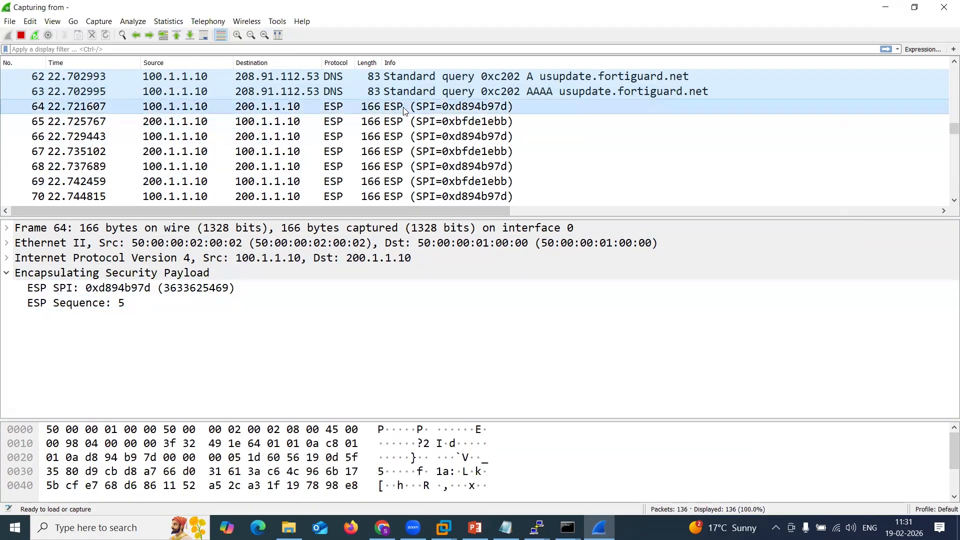
{"action": "left_click", "coordinate": [405, 124]}
{"action": "left_click", "coordinate": [407, 135]}
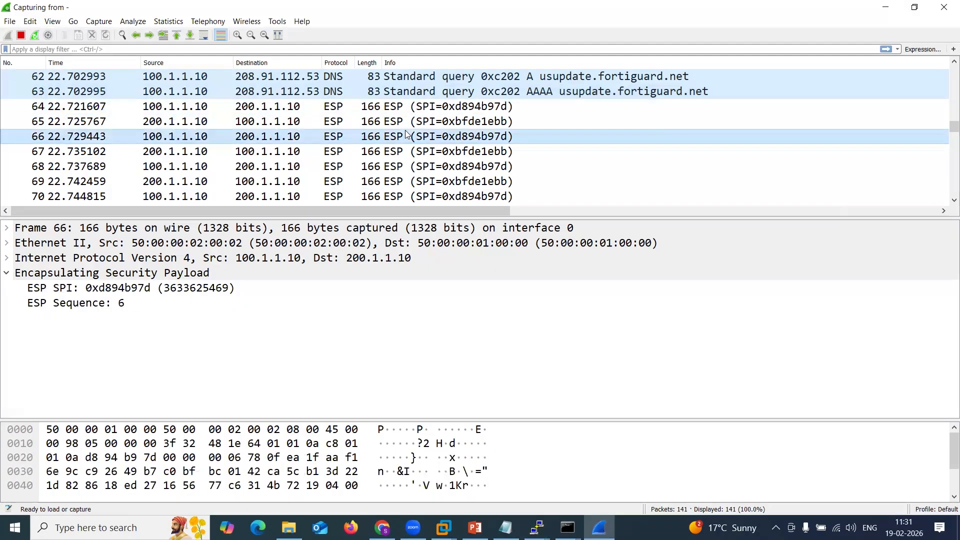
Minimize Wireshark, return to the EVE topology and open the ISP_R2 router console.
{"action": "left_click", "coordinate": [881, 7]}
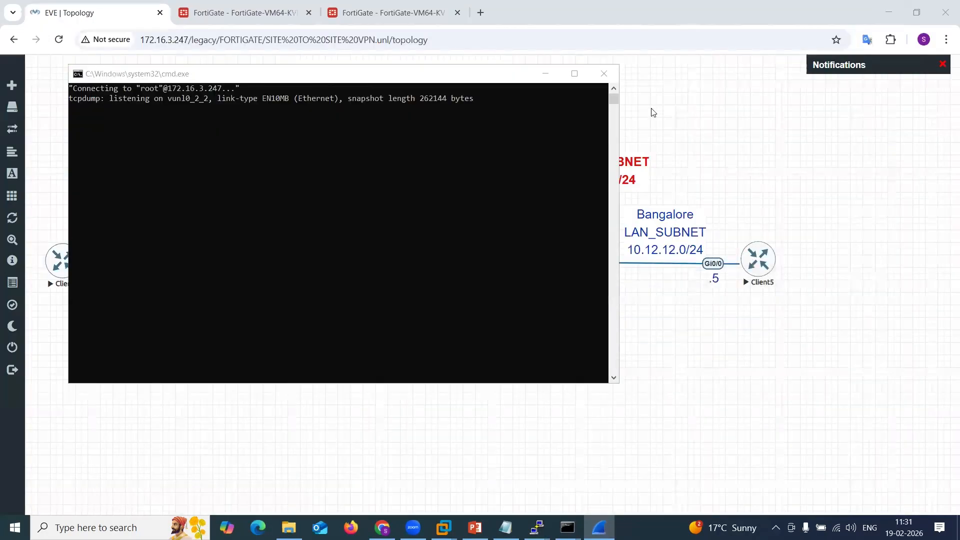
{"action": "left_click", "coordinate": [652, 112]}
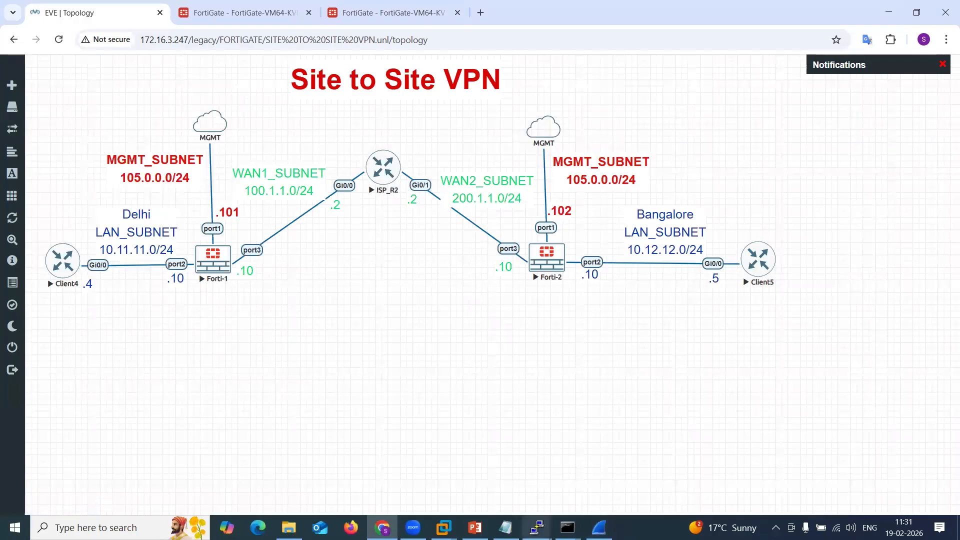
{"action": "mouse_move", "coordinate": [537, 527]}
{"action": "left_click", "coordinate": [503, 476]}
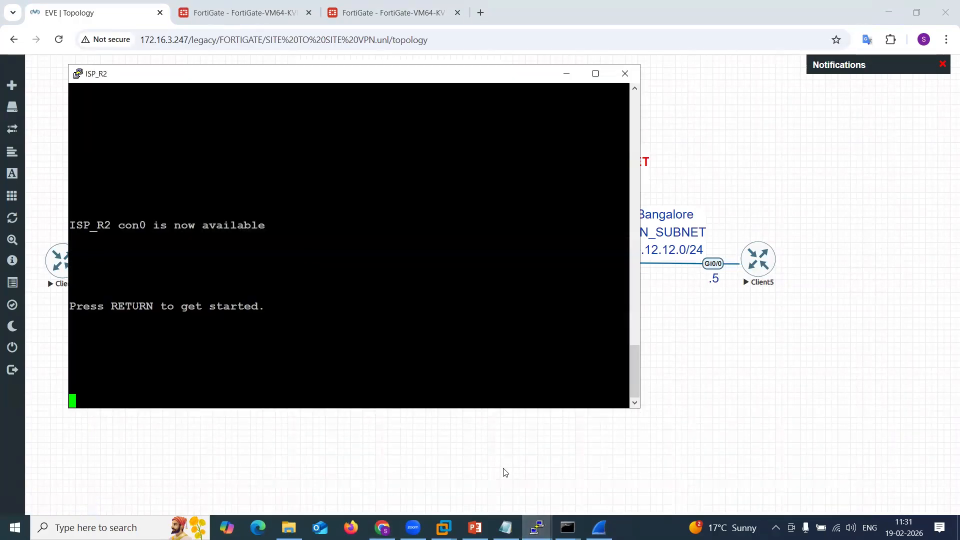
Enter privileged mode on ISP_R2 and display its IP routing table with sh ip route.
{"action": "key", "text": "Return"}
{"action": "key", "text": "Return"}
{"action": "key", "text": "Return"}
{"action": "key", "text": "Return"}
{"action": "key", "text": "Return"}
{"action": "type", "text": "en"}
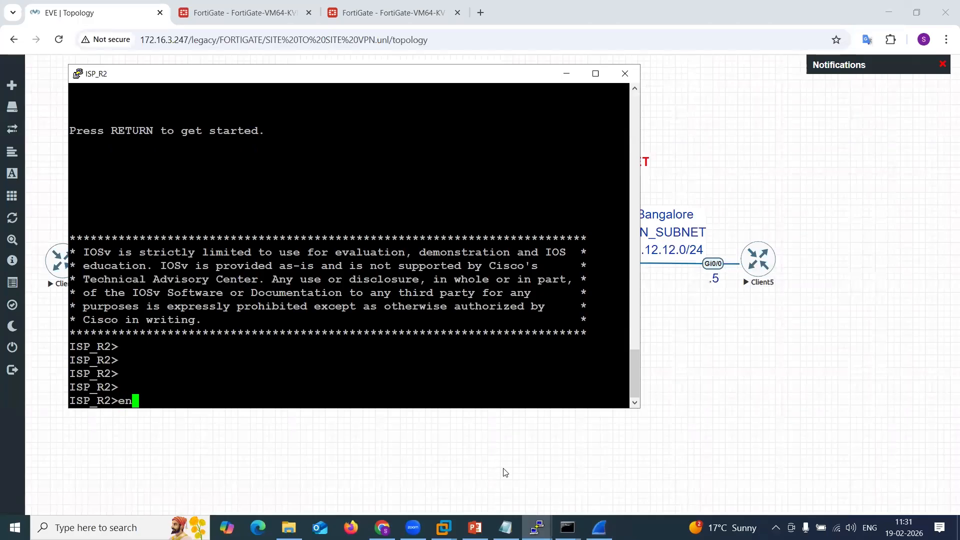
{"action": "key", "text": "Return"}
{"action": "type", "text": "sh ip i"}
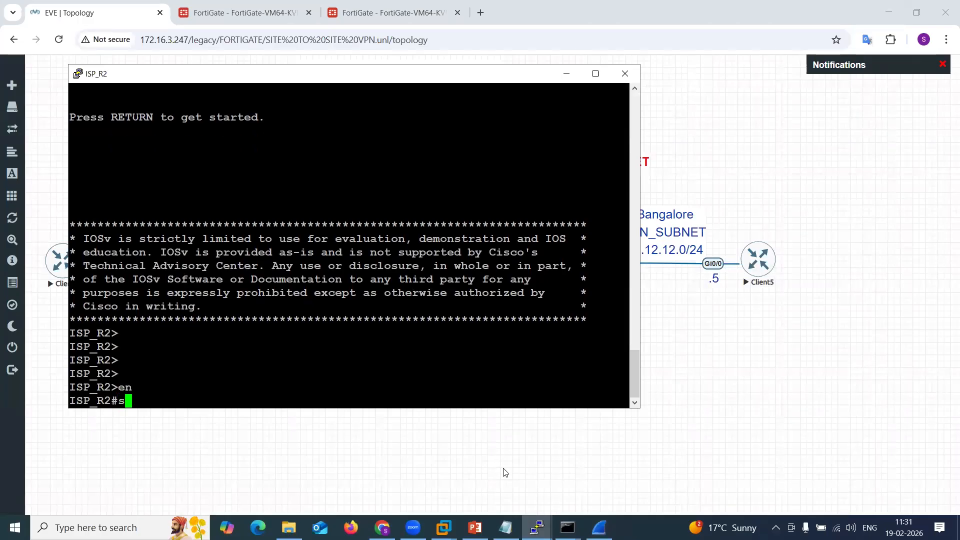
{"action": "key", "text": "BackSpace"}
{"action": "type", "text": "route"}
{"action": "key", "text": "Return"}
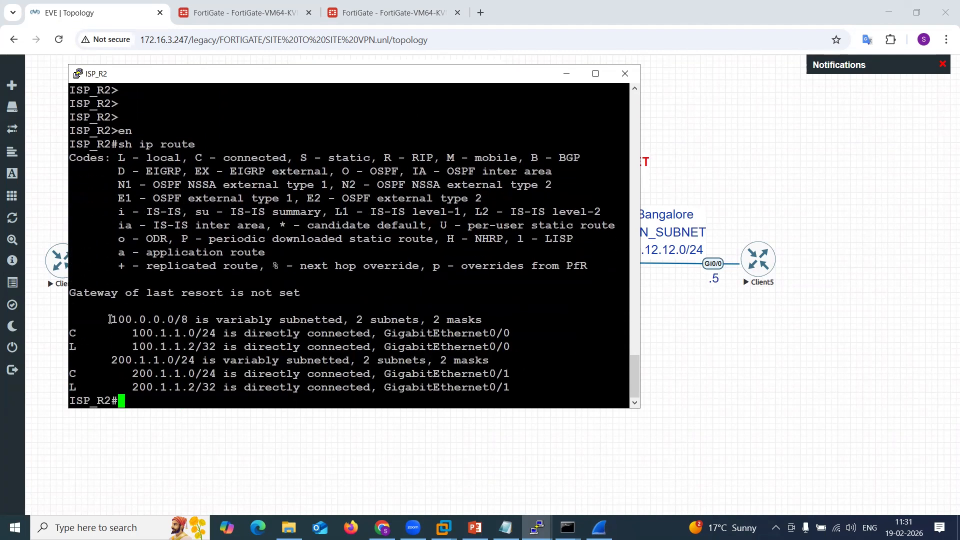
Highlight the connected route entries in the ISP_R2 output and minimize the console.
{"action": "left_click_drag", "start_coordinate": [110, 319], "coordinate": [202, 388]}
{"action": "left_click", "coordinate": [203, 387]}
{"action": "left_click", "coordinate": [567, 76]}
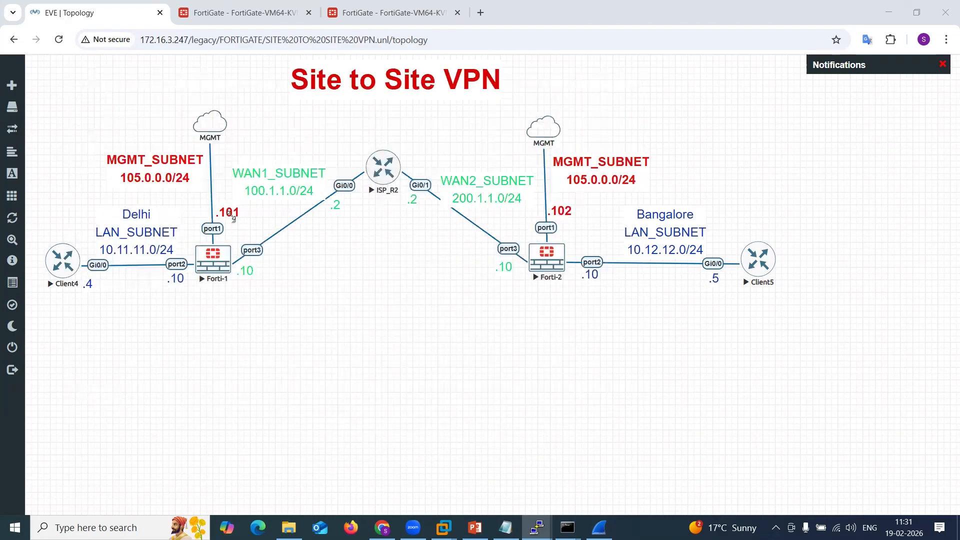
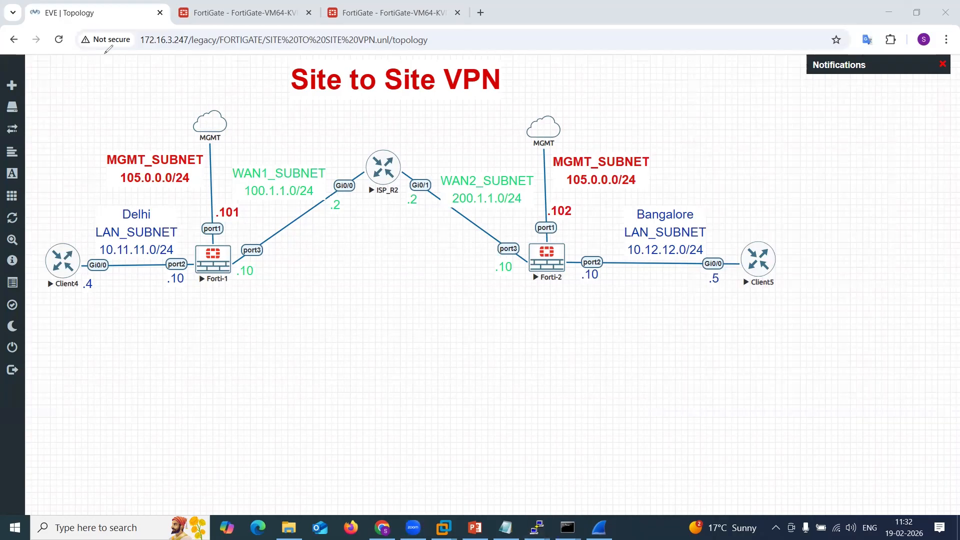
Minimize the browser and close the File Explorer and Notepad windows without saving the notes.
{"action": "left_click", "coordinate": [888, 12]}
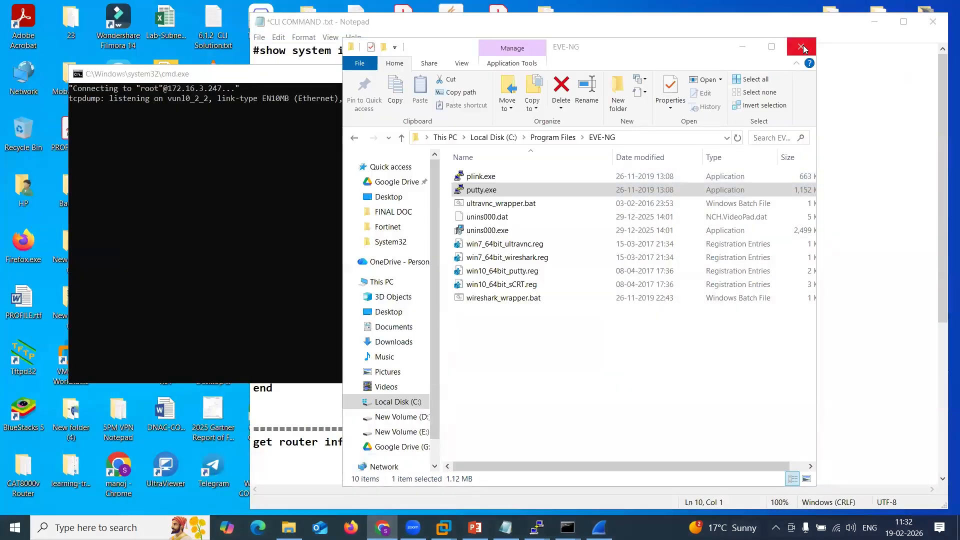
{"action": "left_click", "coordinate": [839, 112]}
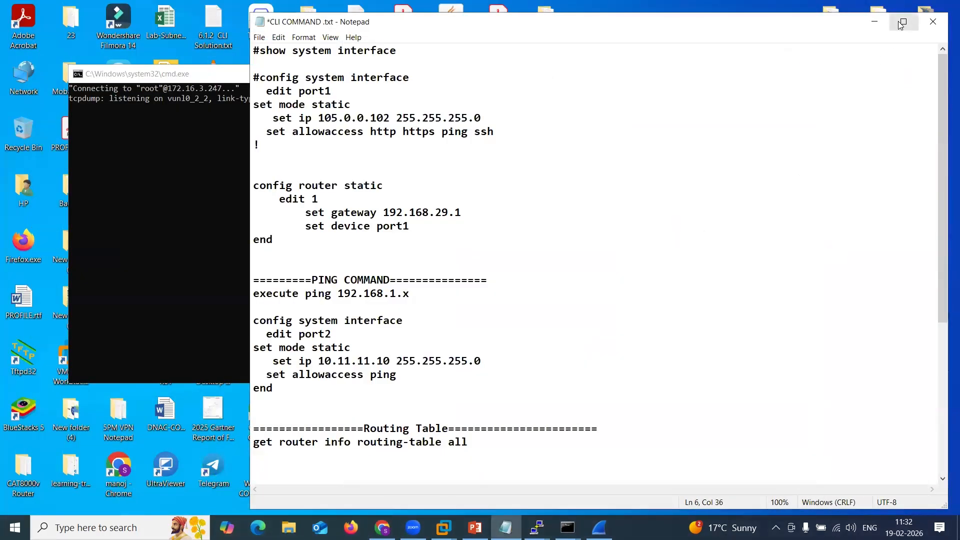
{"action": "left_click", "coordinate": [933, 21]}
{"action": "left_click", "coordinate": [501, 271]}
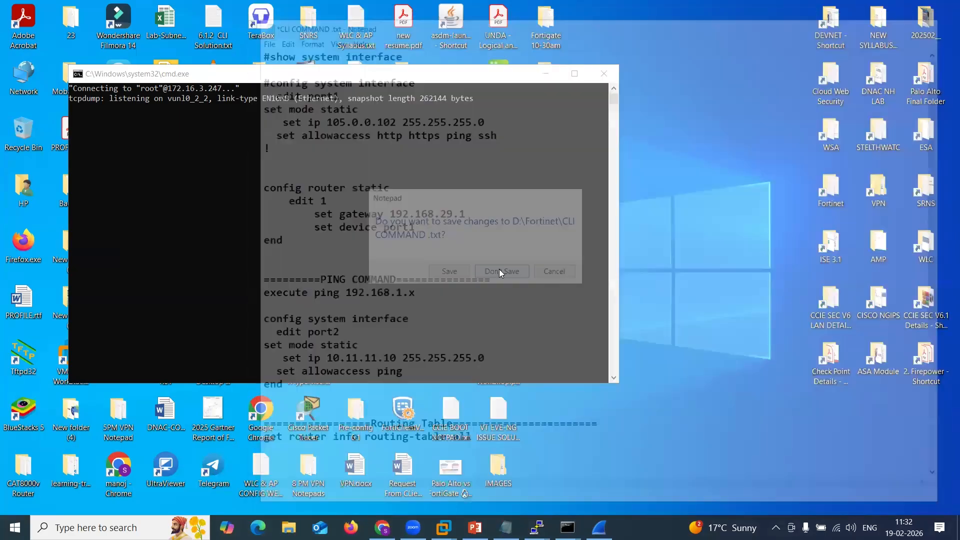
Open VPN Presentation1.pptx from the VPN > CCIE SEC VPN > DAY 1 (VPN THEORY) folder.
{"action": "left_click", "coordinate": [883, 198]}
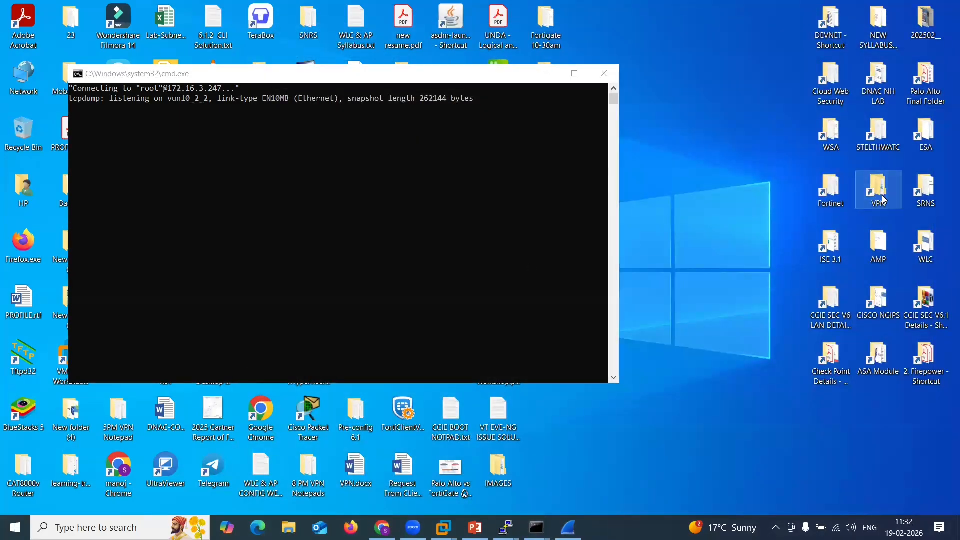
{"action": "double_click", "coordinate": [884, 198]}
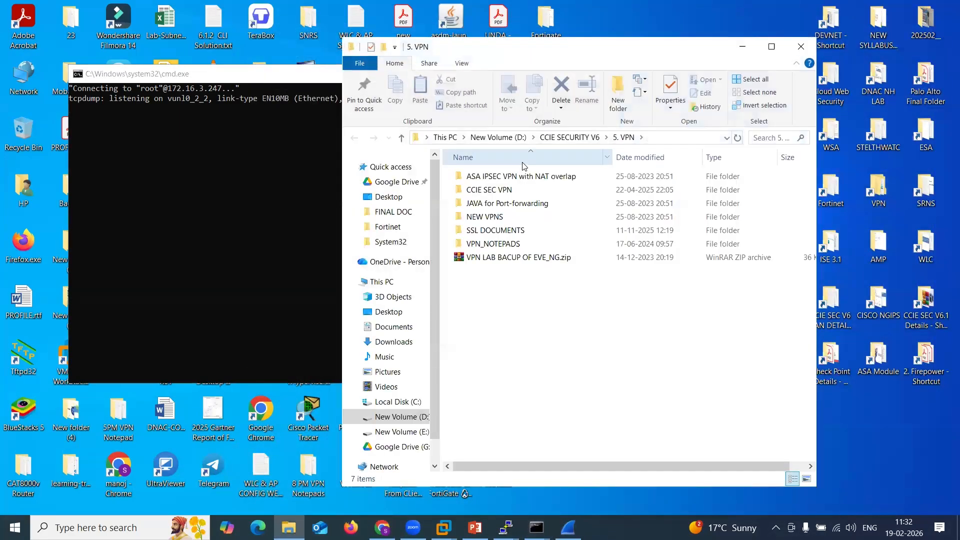
{"action": "double_click", "coordinate": [479, 193]}
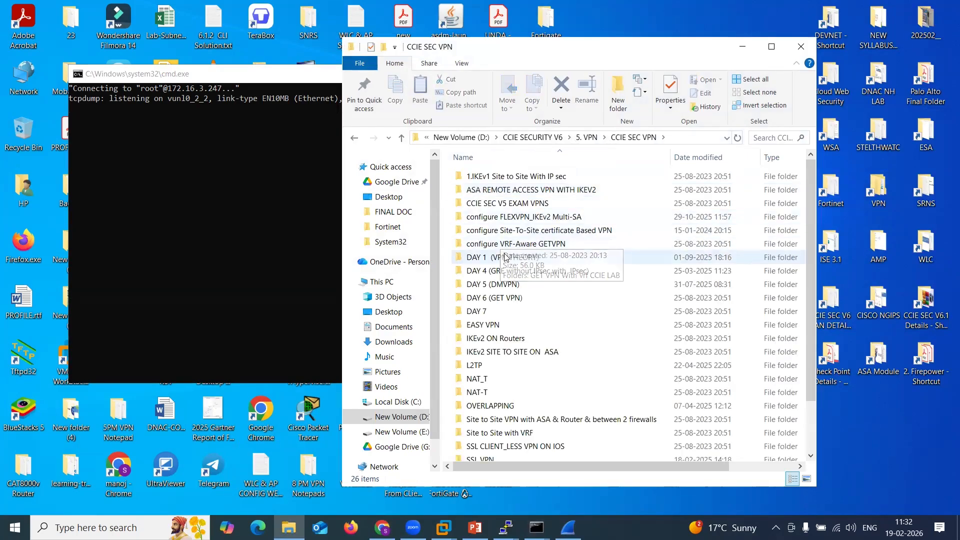
{"action": "double_click", "coordinate": [505, 259]}
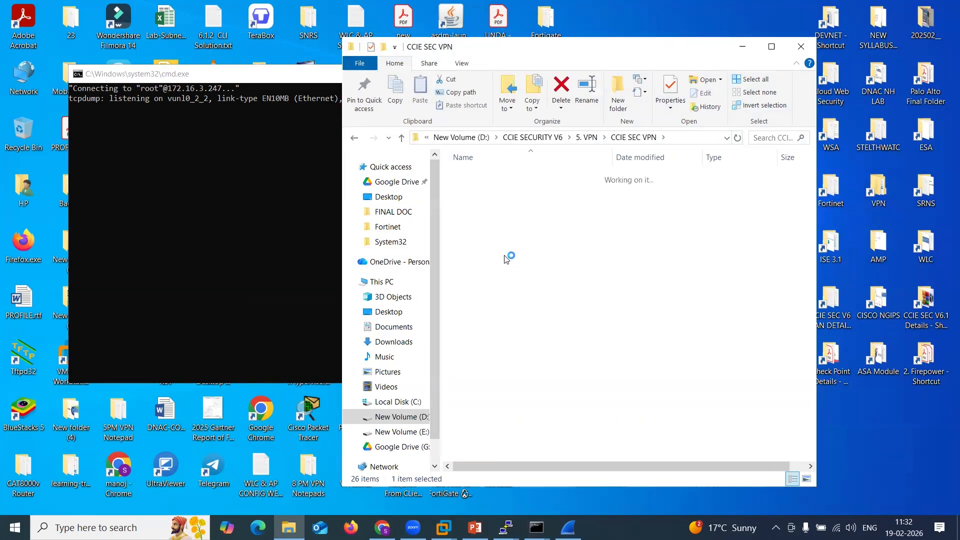
{"action": "left_click", "coordinate": [494, 234]}
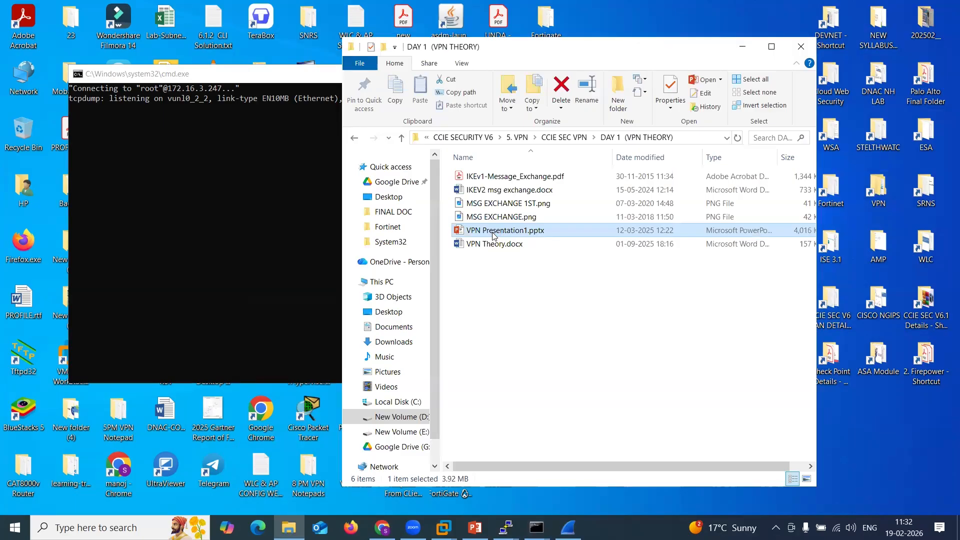
{"action": "double_click", "coordinate": [493, 231]}
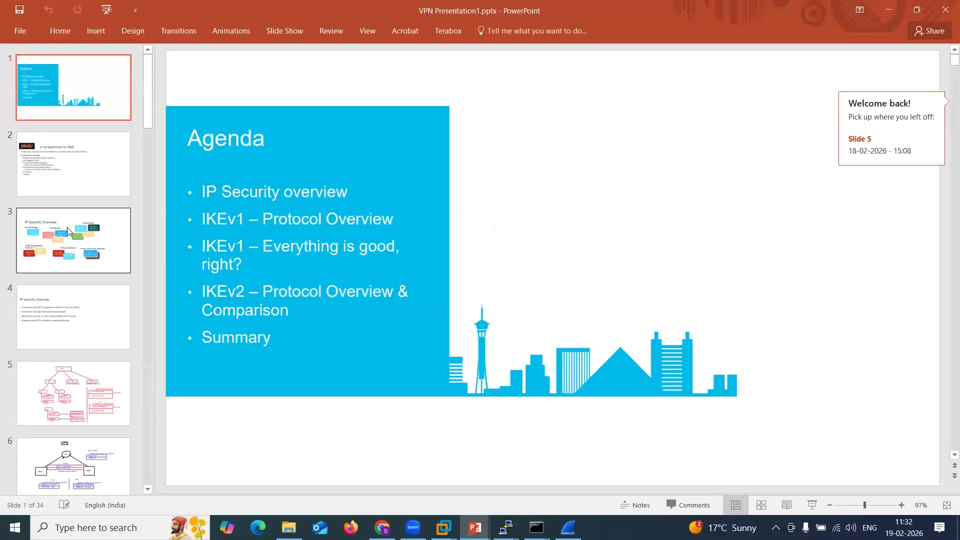
Go to slide 5 and mark the IPSEC, IKE, ESP, AH, IKEv1 and IKEv2 boxes of its diagram.
{"action": "left_click", "coordinate": [74, 233]}
{"action": "key", "text": "Down"}
{"action": "key", "text": "Down"}
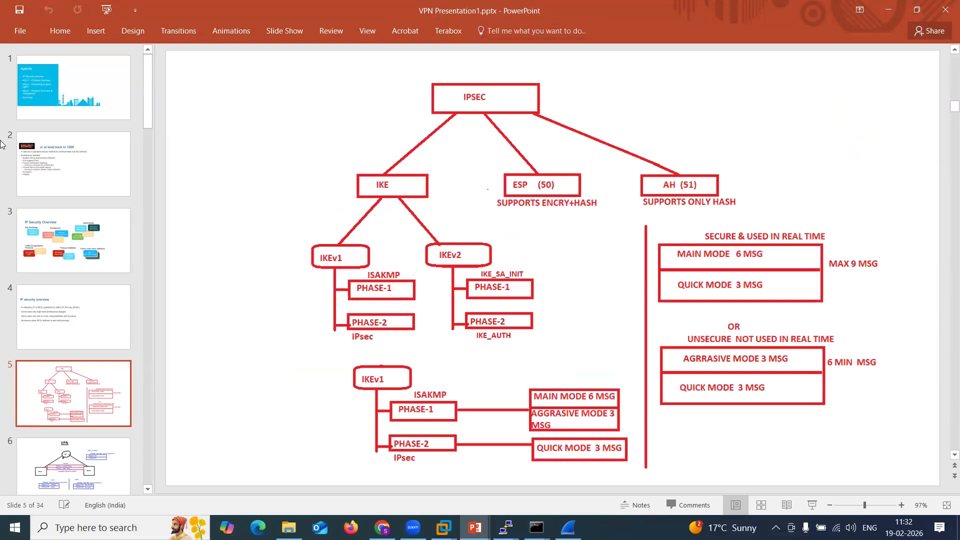
{"action": "left_click_drag", "start_coordinate": [558, 94], "coordinate": [515, 105]}
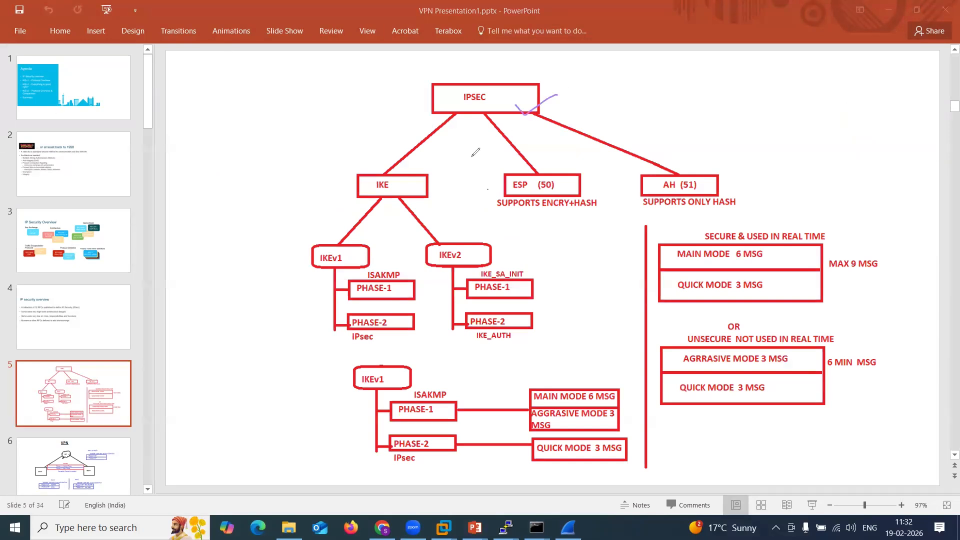
{"action": "left_click_drag", "start_coordinate": [402, 195], "coordinate": [535, 182]}
{"action": "left_click_drag", "start_coordinate": [645, 183], "coordinate": [687, 173]}
{"action": "left_click_drag", "start_coordinate": [384, 210], "coordinate": [358, 253]}
{"action": "left_click_drag", "start_coordinate": [409, 213], "coordinate": [438, 245]}
{"action": "mouse_move", "coordinate": [341, 259]}
{"action": "left_mouse_down"}
{"action": "mouse_move", "coordinate": [350, 267]}
{"action": "mouse_move", "coordinate": [370, 254]}
{"action": "left_mouse_up"}
{"action": "mouse_move", "coordinate": [461, 262]}
{"action": "left_mouse_down"}
{"action": "mouse_move", "coordinate": [469, 268]}
{"action": "mouse_move", "coordinate": [497, 250]}
{"action": "left_mouse_up"}
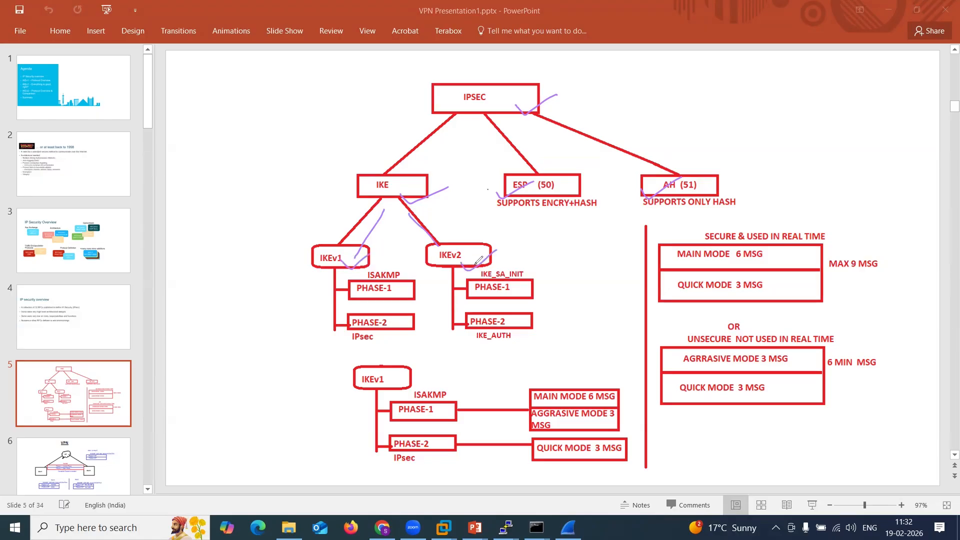
Mark the Phase-1, Phase-2 and main, aggressive and quick mode boxes on the slide and clear the markings.
{"action": "mouse_move", "coordinate": [353, 294]}
{"action": "left_mouse_down"}
{"action": "mouse_move", "coordinate": [378, 296]}
{"action": "mouse_move", "coordinate": [406, 322]}
{"action": "left_mouse_up"}
{"action": "left_click_drag", "start_coordinate": [497, 301], "coordinate": [523, 303]}
{"action": "mouse_move", "coordinate": [509, 330]}
{"action": "left_mouse_down"}
{"action": "mouse_move", "coordinate": [515, 343]}
{"action": "mouse_move", "coordinate": [533, 330]}
{"action": "left_mouse_up"}
{"action": "left_click_drag", "start_coordinate": [392, 393], "coordinate": [417, 387]}
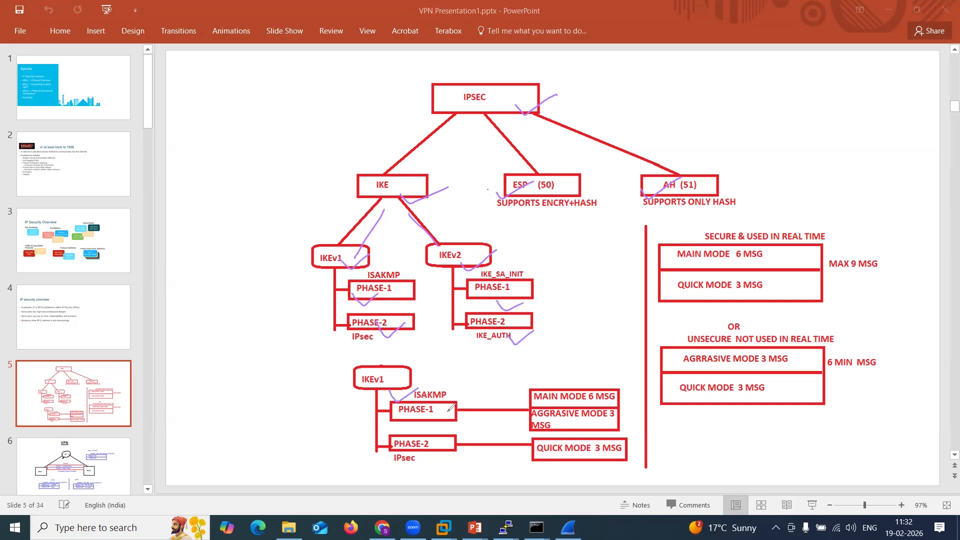
{"action": "mouse_move", "coordinate": [459, 410]}
{"action": "left_mouse_down"}
{"action": "mouse_move", "coordinate": [520, 399]}
{"action": "mouse_move", "coordinate": [521, 426]}
{"action": "left_mouse_up"}
{"action": "left_click_drag", "start_coordinate": [451, 441], "coordinate": [547, 439]}
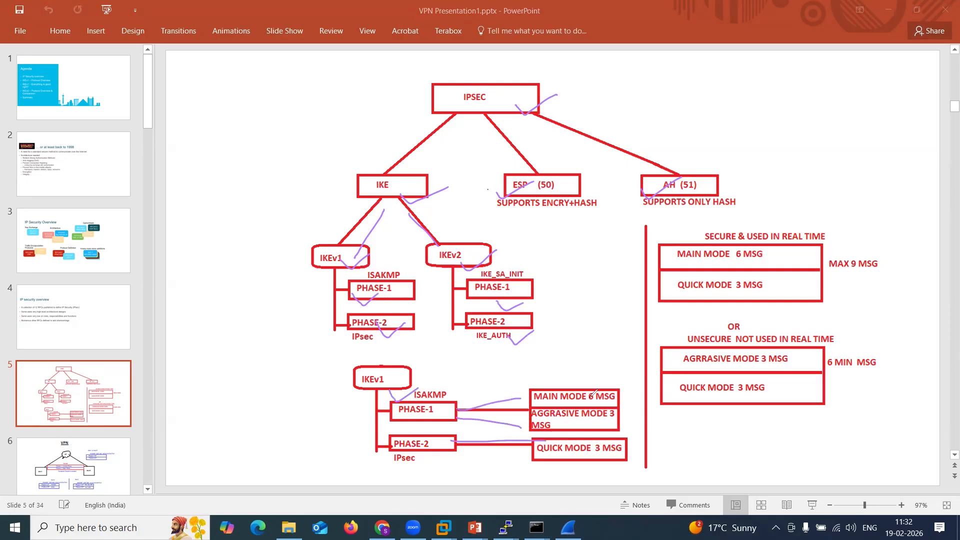
{"action": "mouse_move", "coordinate": [742, 264]}
{"action": "left_mouse_down"}
{"action": "mouse_move", "coordinate": [763, 256]}
{"action": "mouse_move", "coordinate": [718, 274]}
{"action": "mouse_move", "coordinate": [764, 283]}
{"action": "left_mouse_up"}
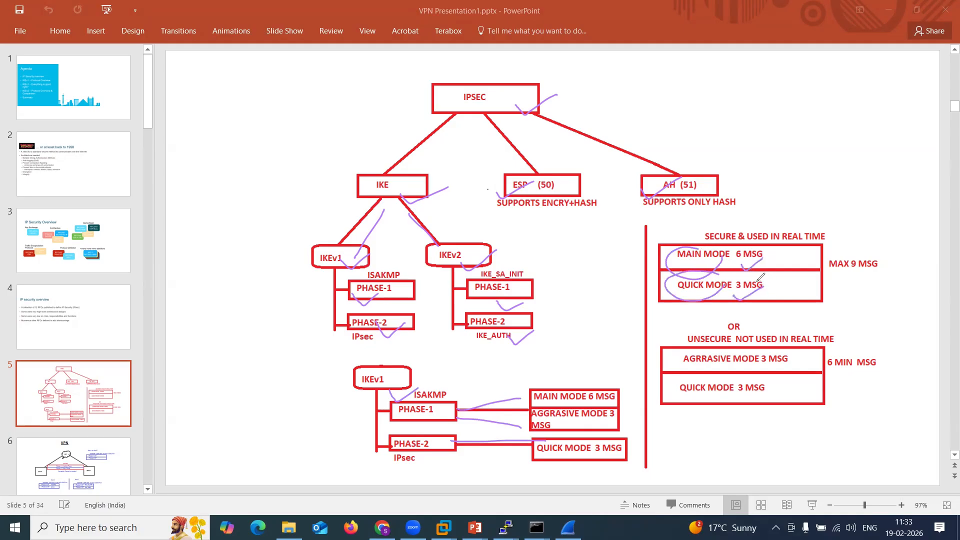
{"action": "left_click", "coordinate": [66, 330]}
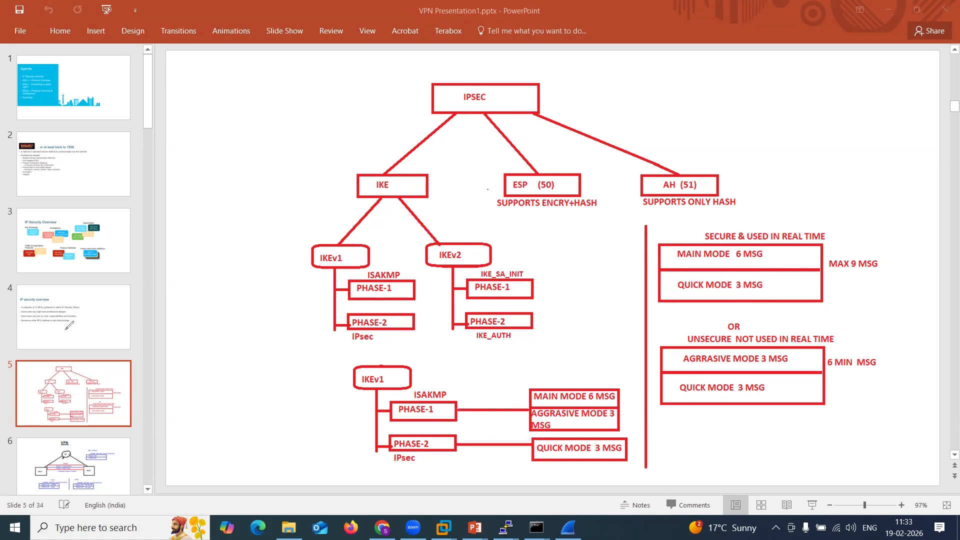
Close the presentation and its folder window and return to the browser.
{"action": "left_click", "coordinate": [947, 9]}
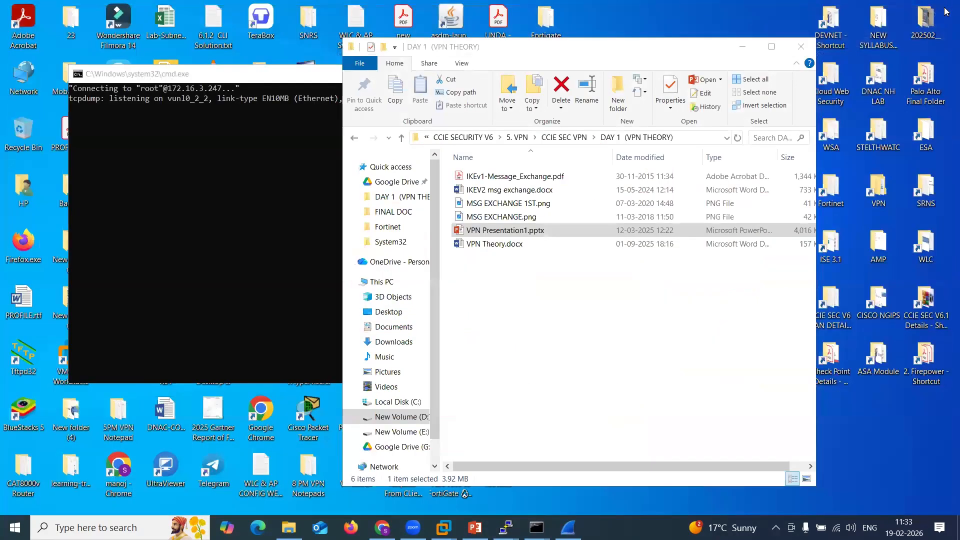
{"action": "left_click", "coordinate": [800, 46]}
{"action": "left_click", "coordinate": [382, 527]}
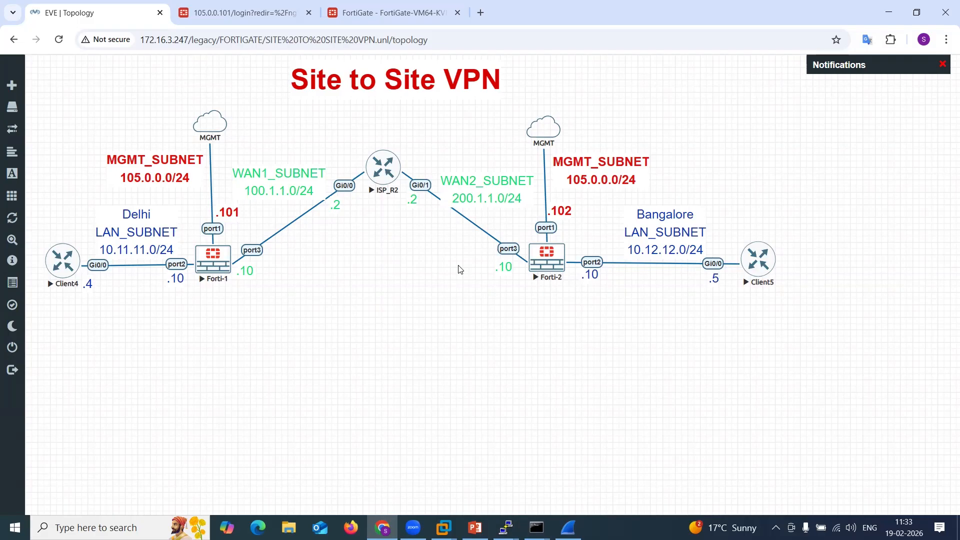
Switch to the Forti-1 tab at 105.0.0.101 and log in as admin with the account password.
{"action": "key", "text": "ctrl+Tab"}
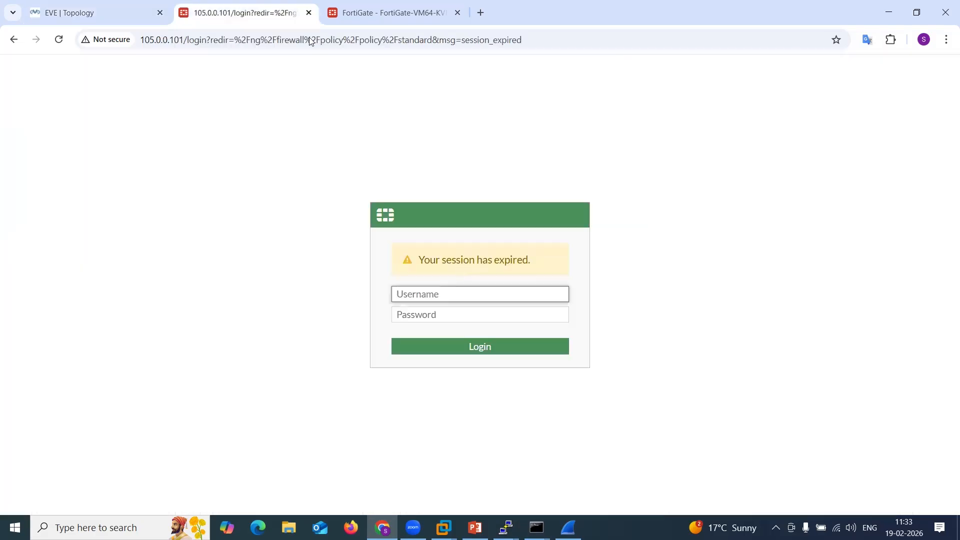
{"action": "type", "text": "admin"}
{"action": "key", "text": "Tab"}
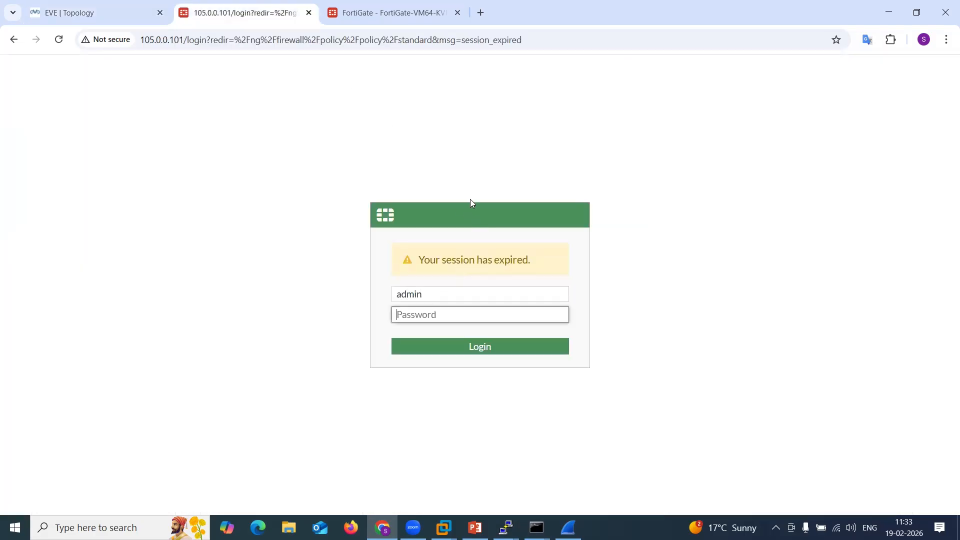
{"action": "type", "text": "admin123"}
{"action": "key", "text": "Return"}
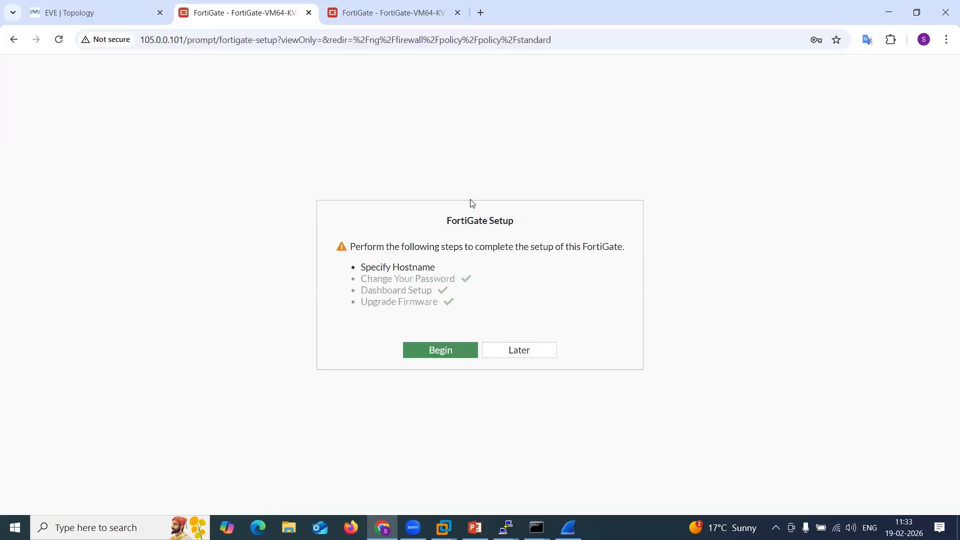
Skip the FortiGate setup prompt and set the NGFW mode to Policy-based in System Settings.
{"action": "left_click", "coordinate": [517, 351]}
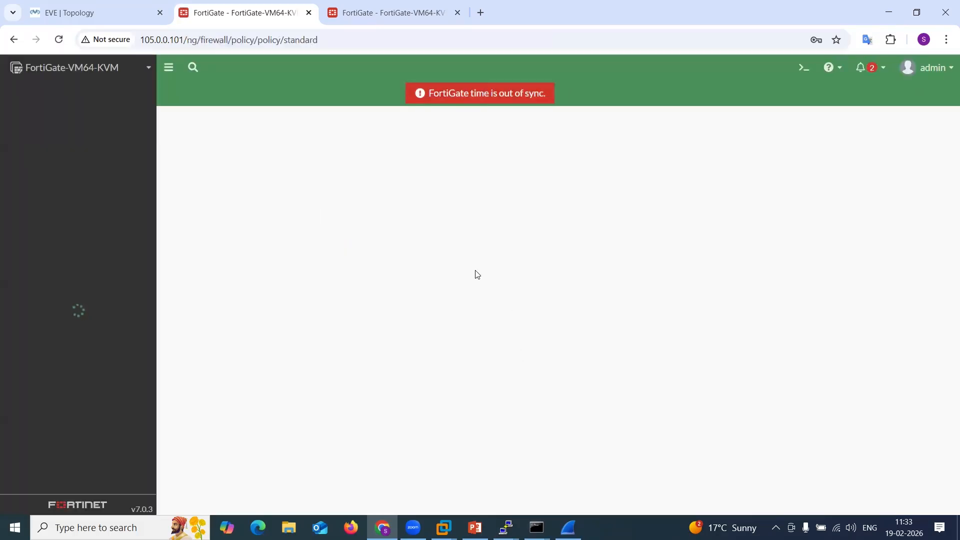
{"action": "left_click", "coordinate": [107, 433]}
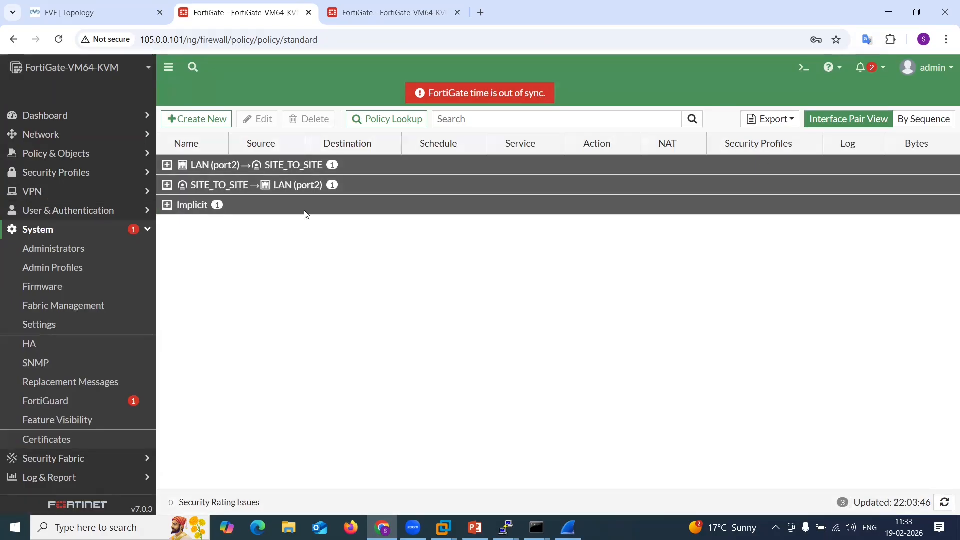
{"action": "left_click", "coordinate": [60, 328]}
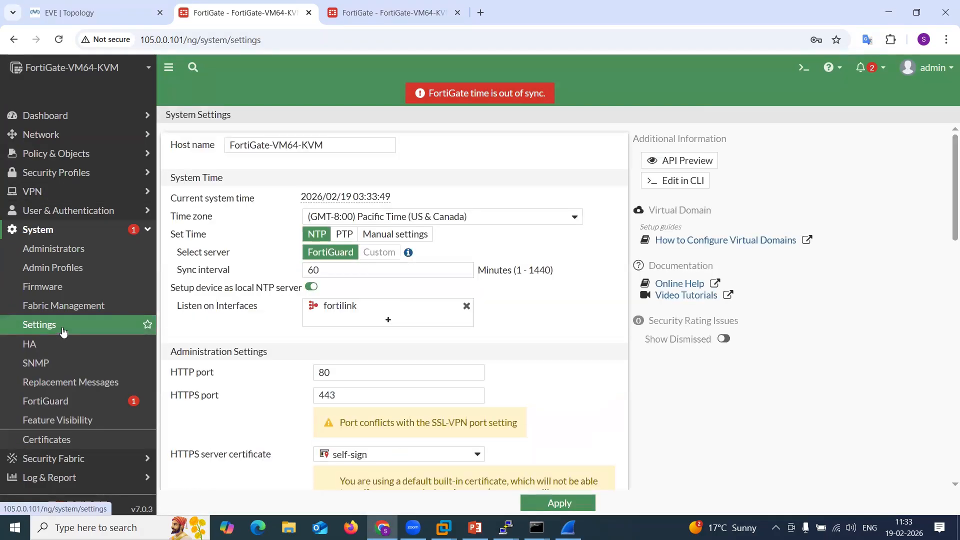
{"action": "scroll", "coordinate": [413, 300], "scroll_direction": "down", "scroll_amount": 10}
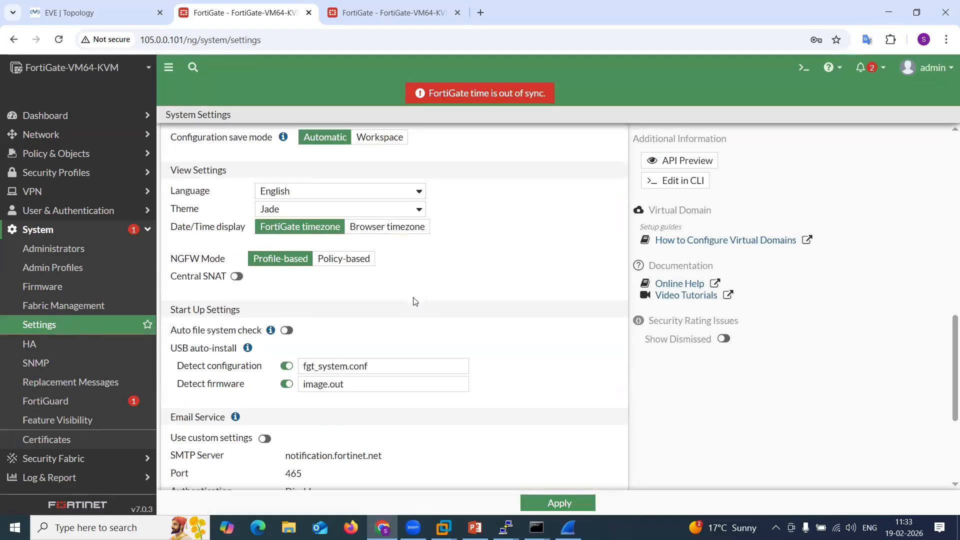
{"action": "left_click", "coordinate": [334, 260]}
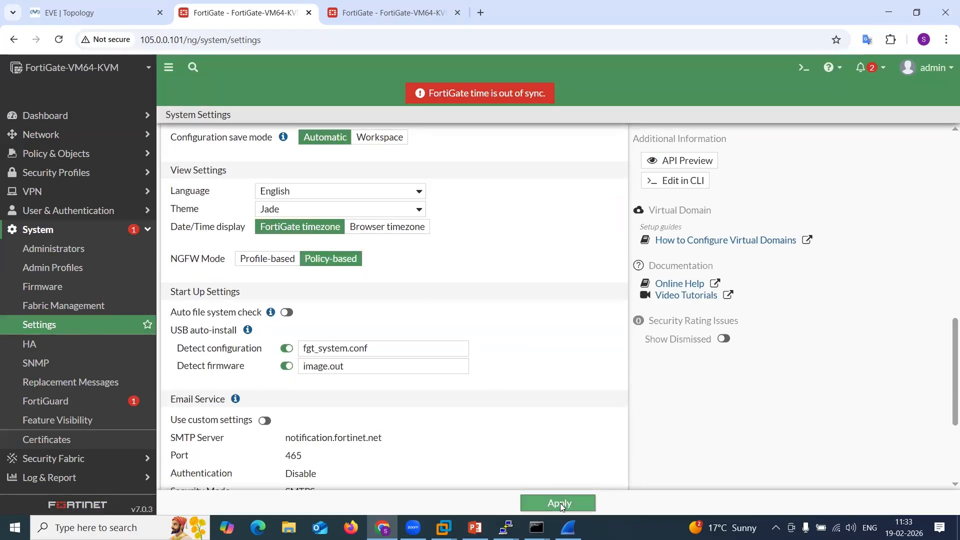
{"action": "left_click", "coordinate": [559, 503]}
{"action": "left_click", "coordinate": [741, 501]}
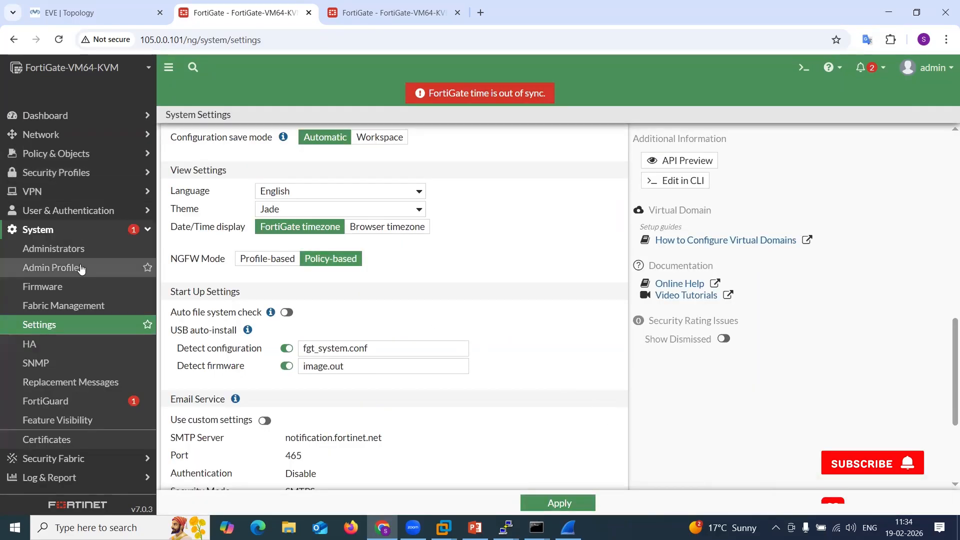
Start creating a new IPsec tunnel from the VPN IPsec Tunnels page.
{"action": "left_click", "coordinate": [54, 194]}
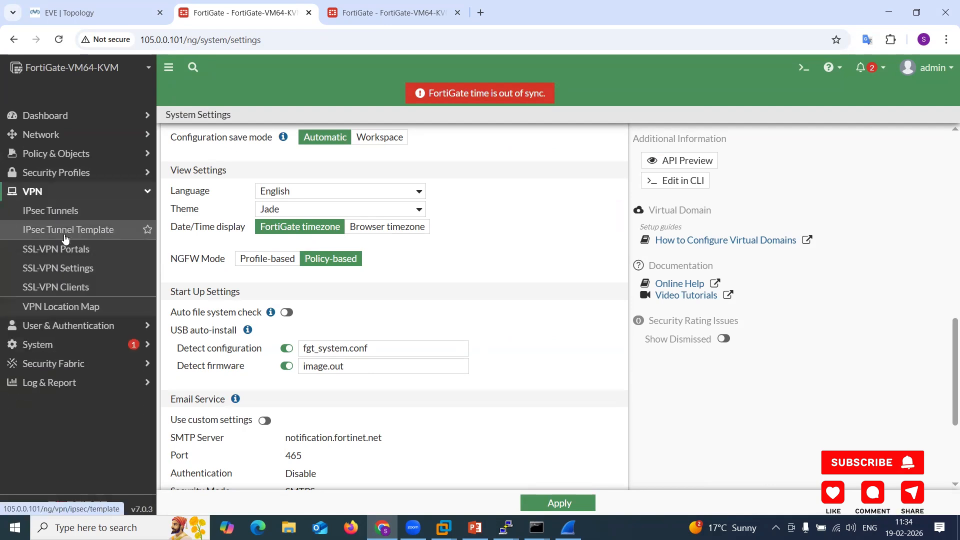
{"action": "left_click", "coordinate": [59, 221]}
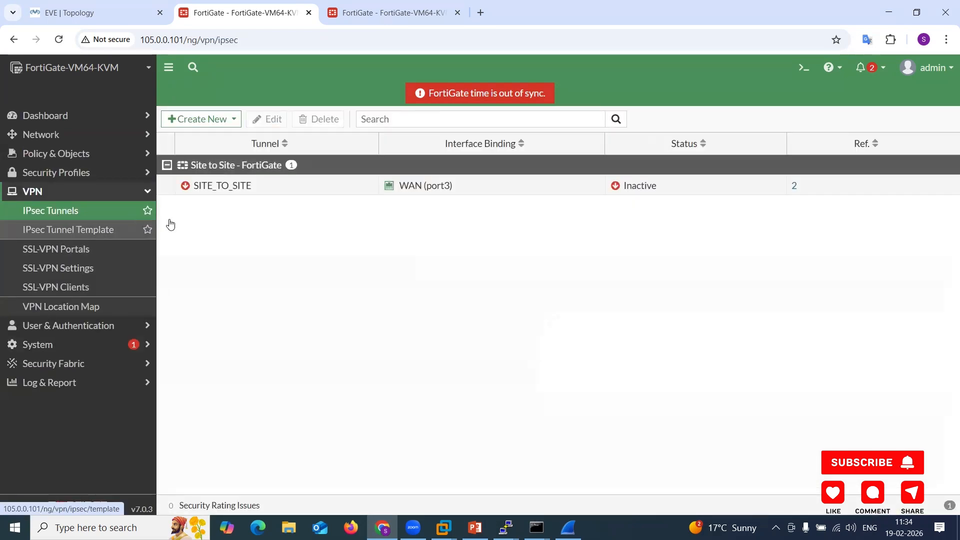
{"action": "left_click", "coordinate": [190, 120]}
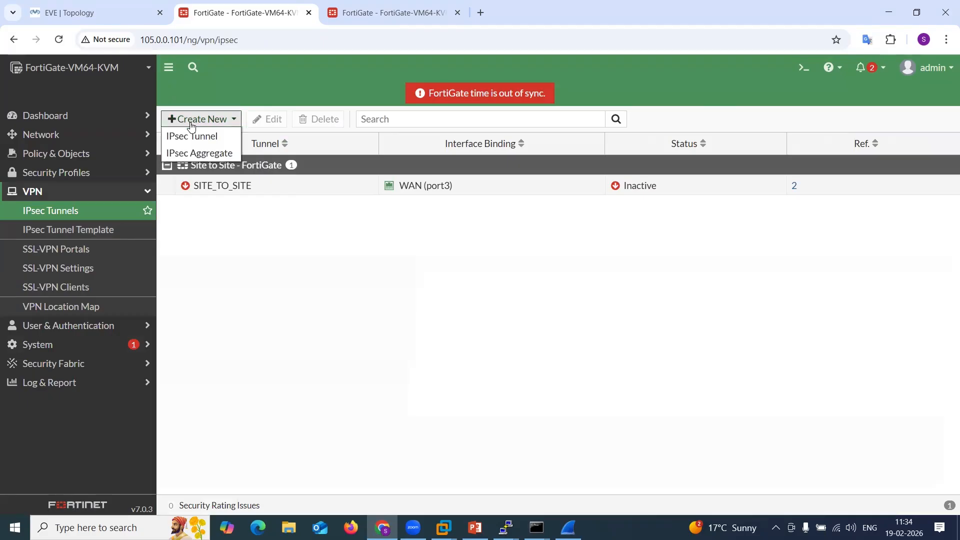
{"action": "left_click", "coordinate": [192, 136]}
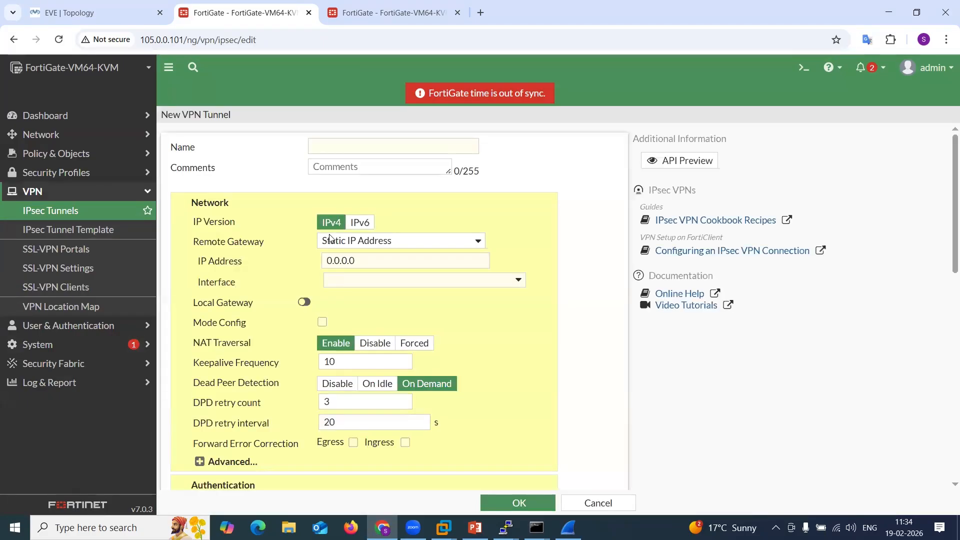
Choose DES as the encryption for the first Phase 1 proposal of the new tunnel.
{"action": "scroll", "coordinate": [381, 310], "scroll_direction": "down", "scroll_amount": 3}
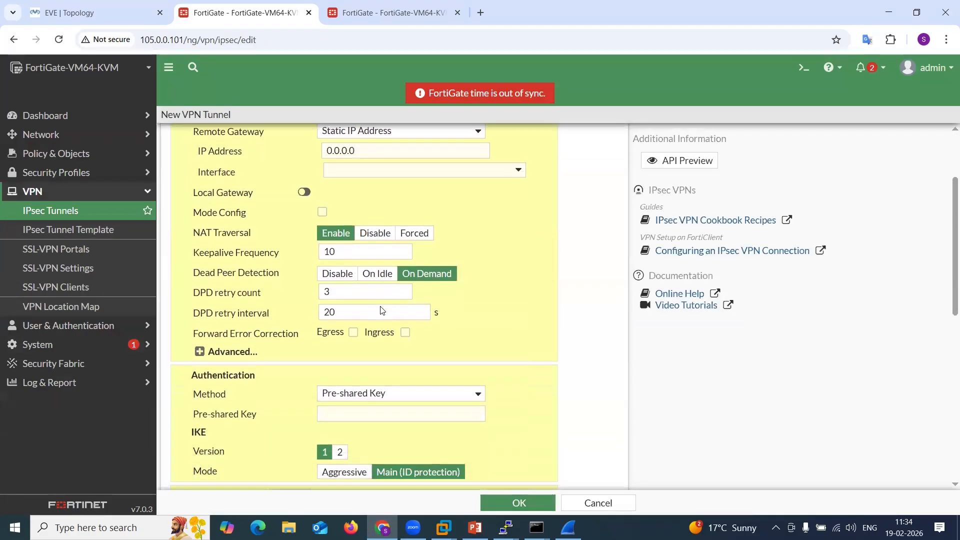
{"action": "scroll", "coordinate": [381, 310], "scroll_direction": "down", "scroll_amount": 3}
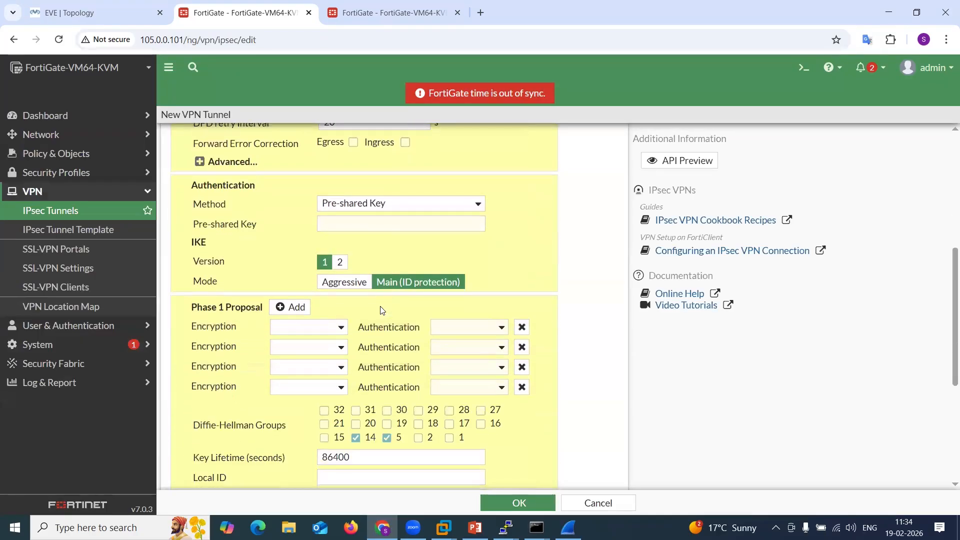
{"action": "left_click", "coordinate": [342, 330]}
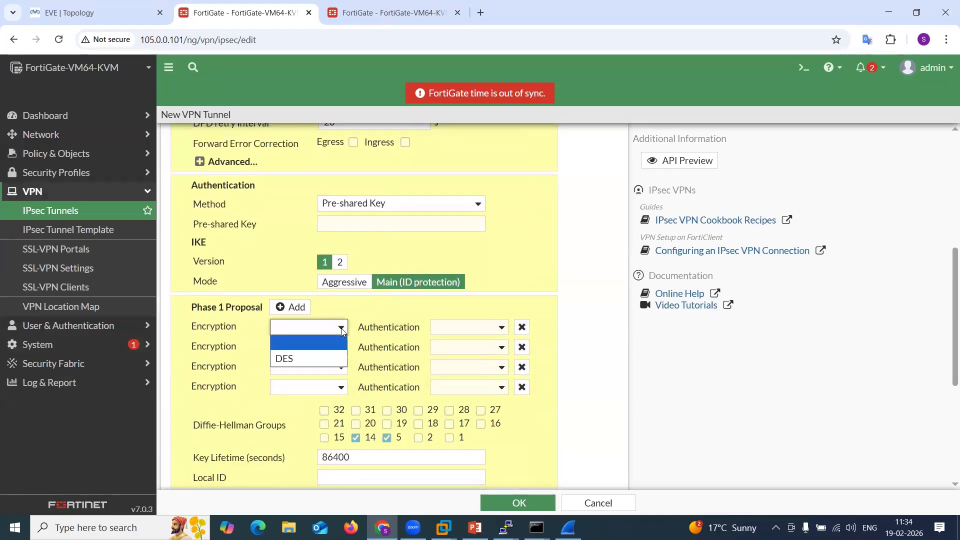
{"action": "left_click", "coordinate": [319, 357]}
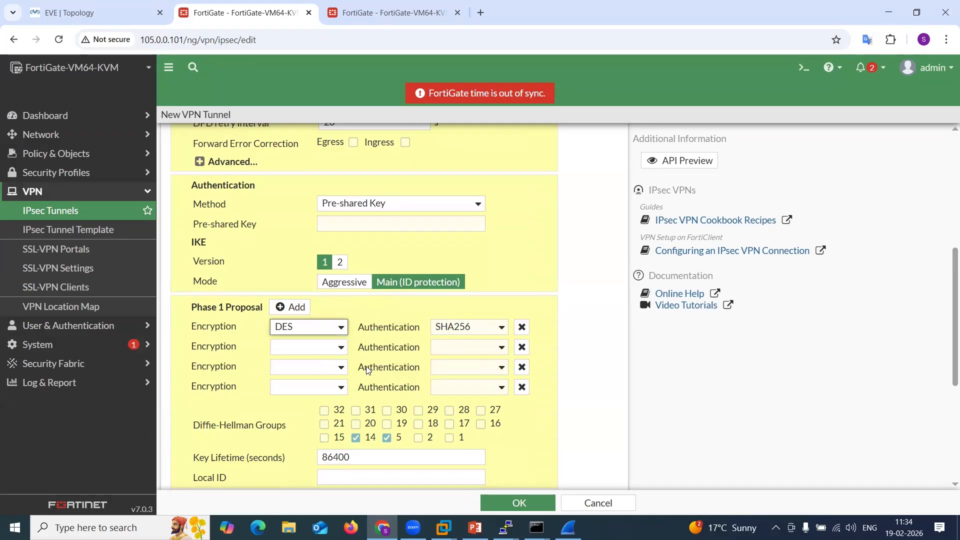
Look over the tunnel's Phase 1, XAUTH and Phase 2 settings and the lab topology in the EVE tab.
{"action": "left_click_drag", "start_coordinate": [371, 330], "coordinate": [445, 332]}
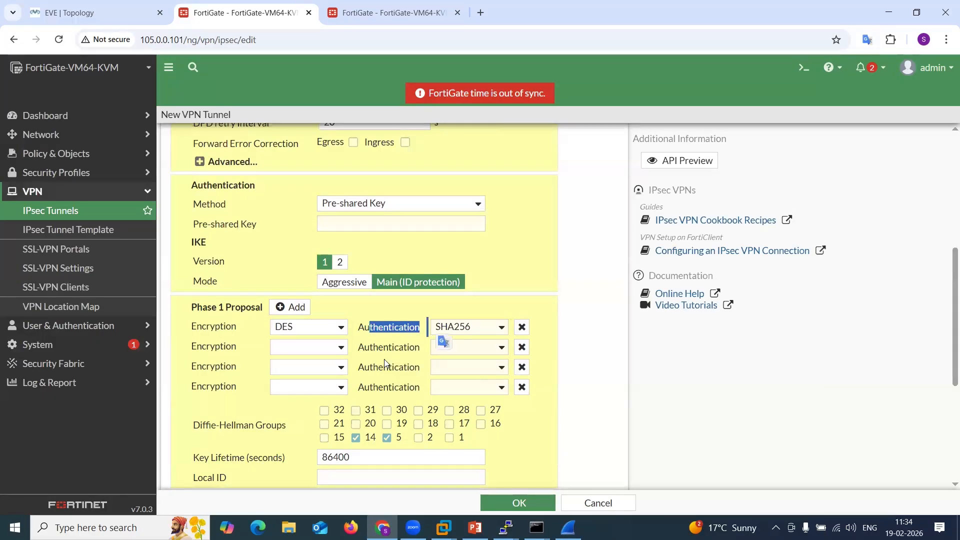
{"action": "scroll", "coordinate": [384, 359], "scroll_direction": "down", "scroll_amount": 3}
{"action": "left_click_drag", "start_coordinate": [316, 257], "coordinate": [476, 288]}
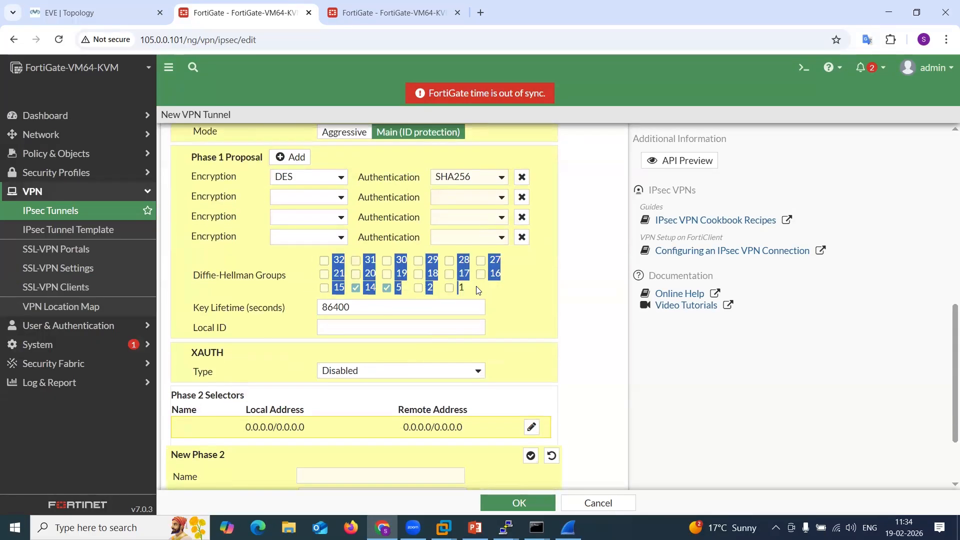
{"action": "left_click", "coordinate": [480, 287]}
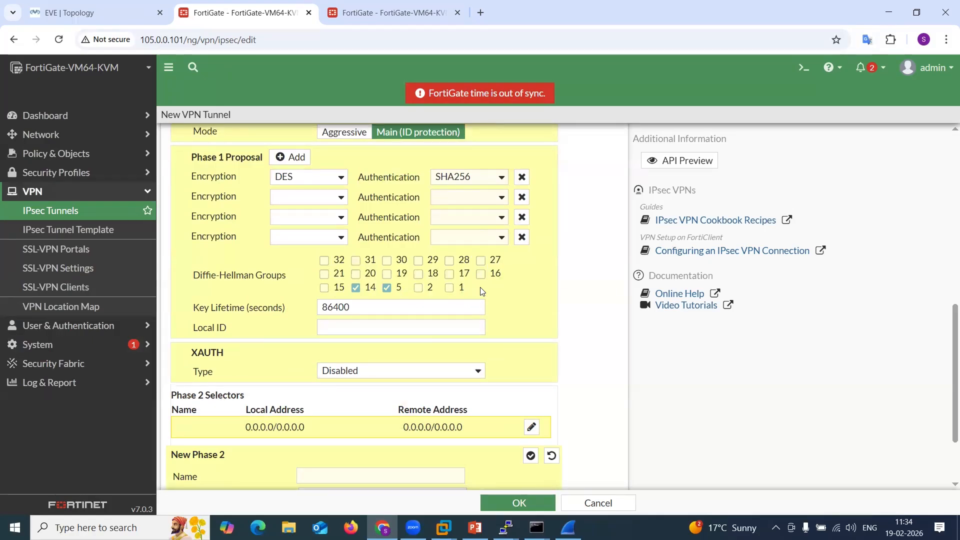
{"action": "scroll", "coordinate": [482, 291], "scroll_direction": "down", "scroll_amount": 2}
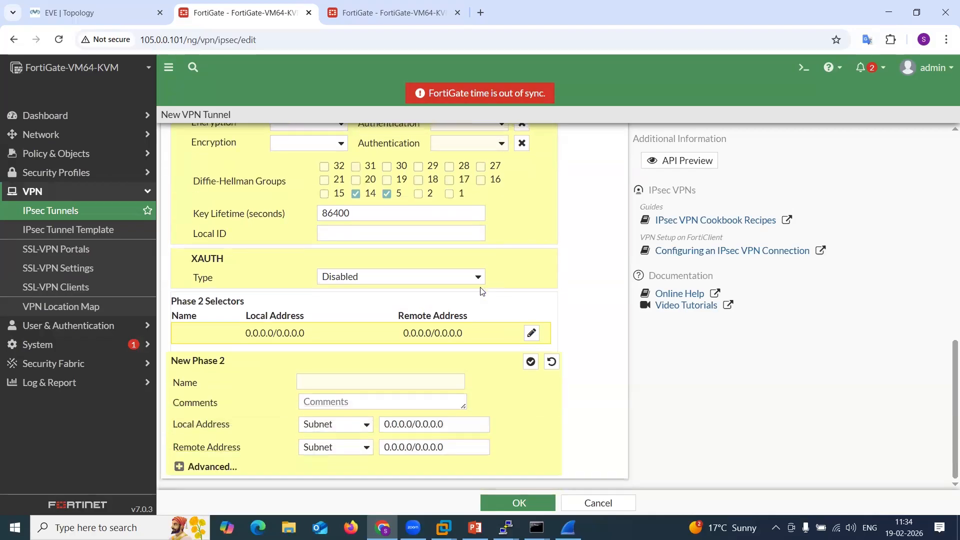
{"action": "scroll", "coordinate": [482, 291], "scroll_direction": "up", "scroll_amount": 10}
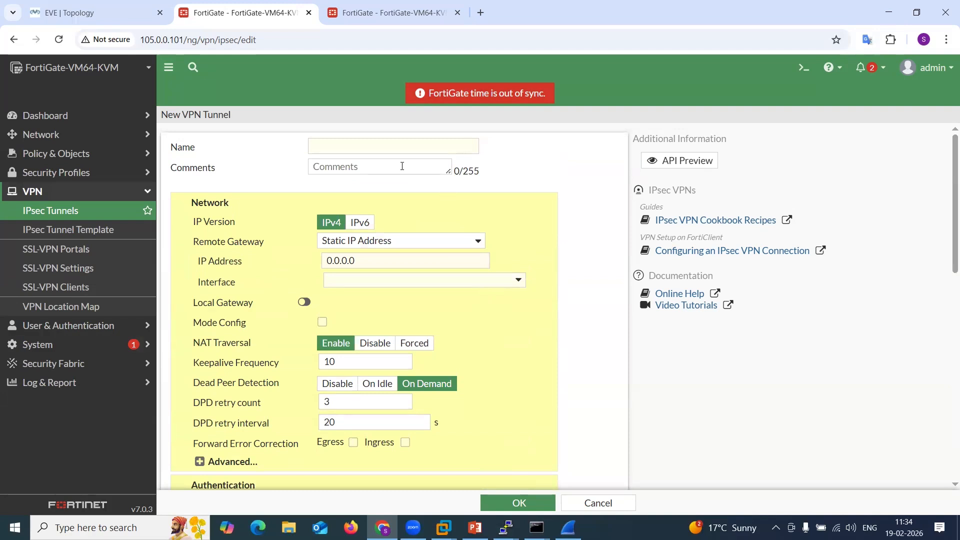
{"action": "left_click", "coordinate": [96, 19]}
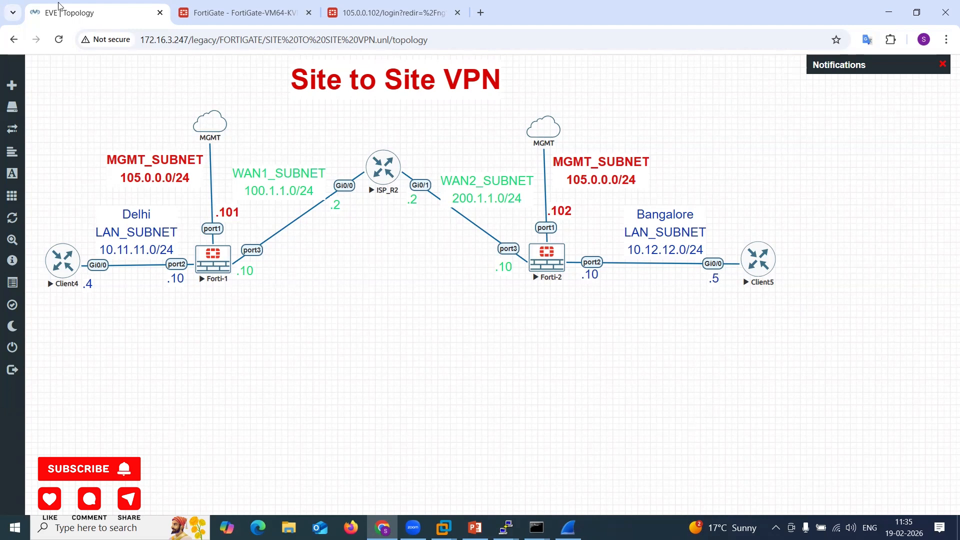
{"action": "left_click", "coordinate": [204, 13]}
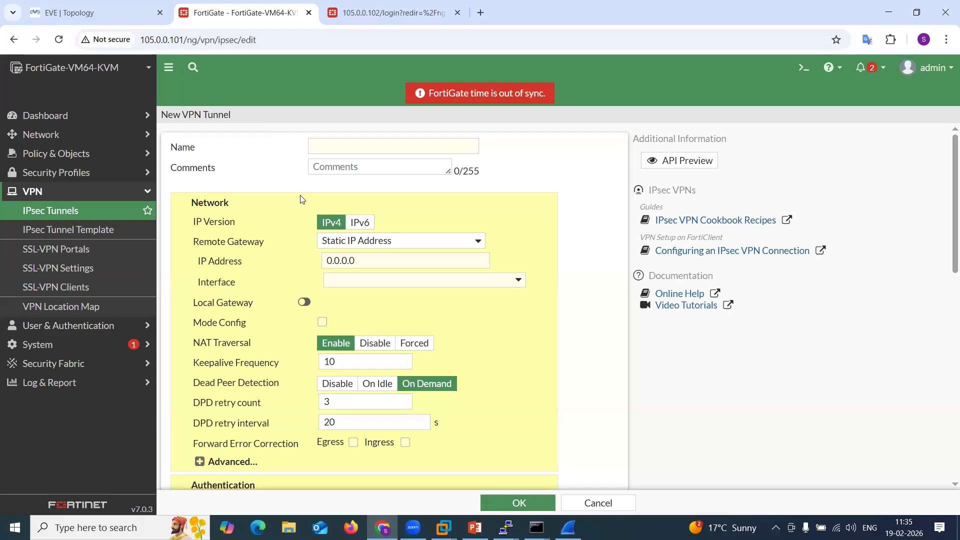
Switch the NGFW mode back to Profile-based in System Settings and apply the change.
{"action": "left_click", "coordinate": [111, 351]}
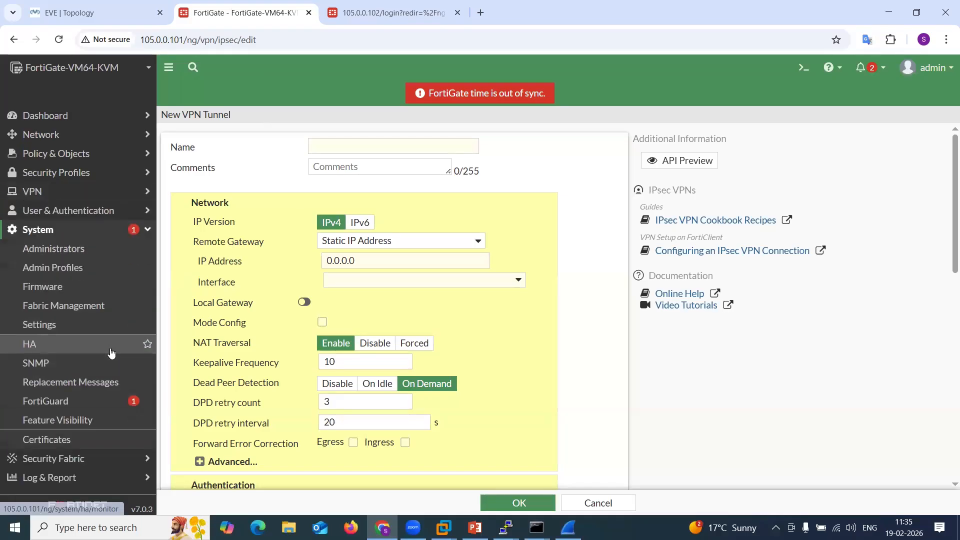
{"action": "left_click", "coordinate": [111, 325]}
{"action": "mouse_move", "coordinate": [312, 309]}
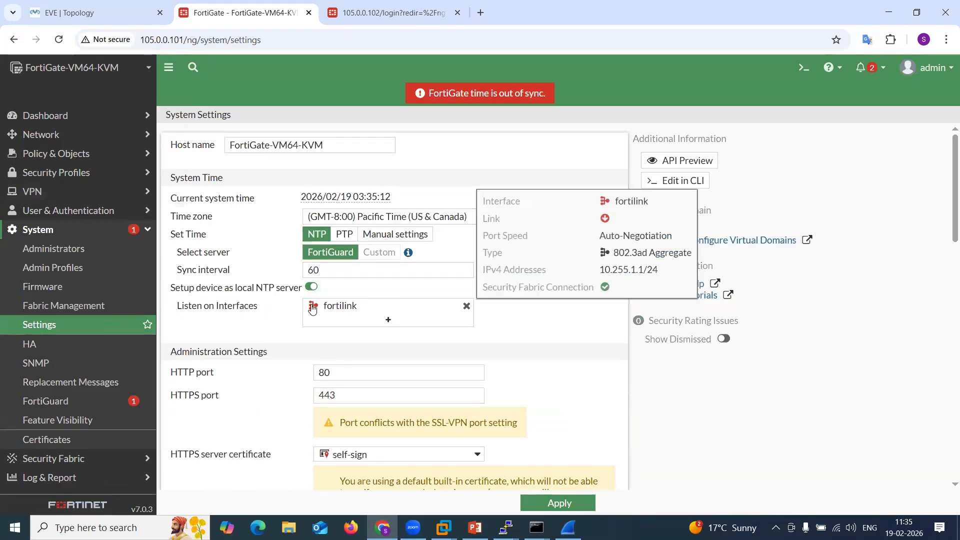
{"action": "scroll", "coordinate": [312, 308], "scroll_direction": "down", "scroll_amount": 6}
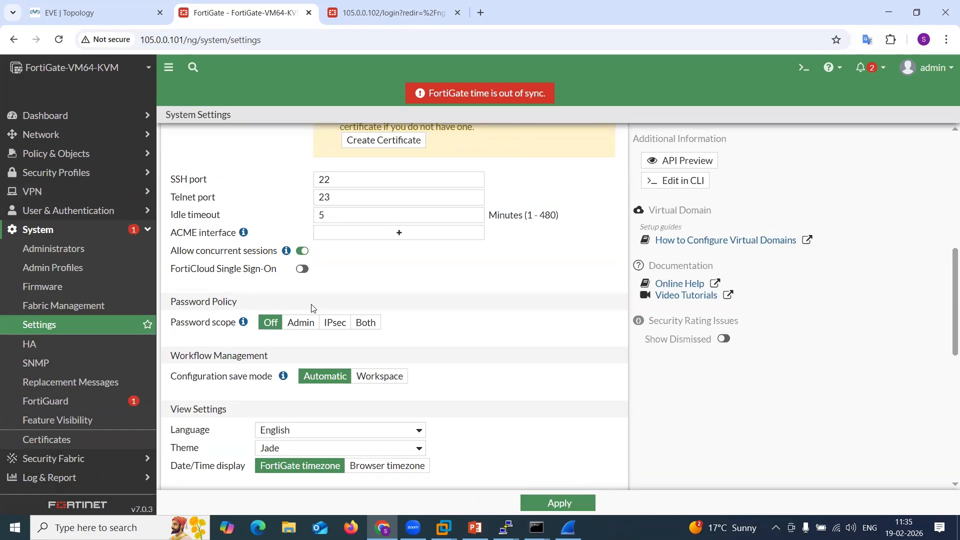
{"action": "scroll", "coordinate": [311, 307], "scroll_direction": "up", "scroll_amount": 1}
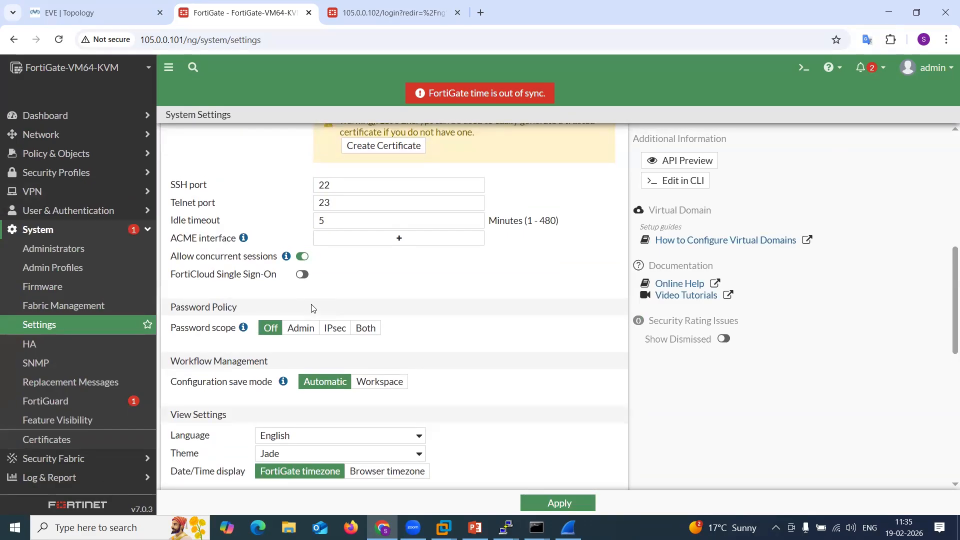
{"action": "scroll", "coordinate": [311, 308], "scroll_direction": "down", "scroll_amount": 2}
{"action": "scroll", "coordinate": [312, 308], "scroll_direction": "up", "scroll_amount": 5}
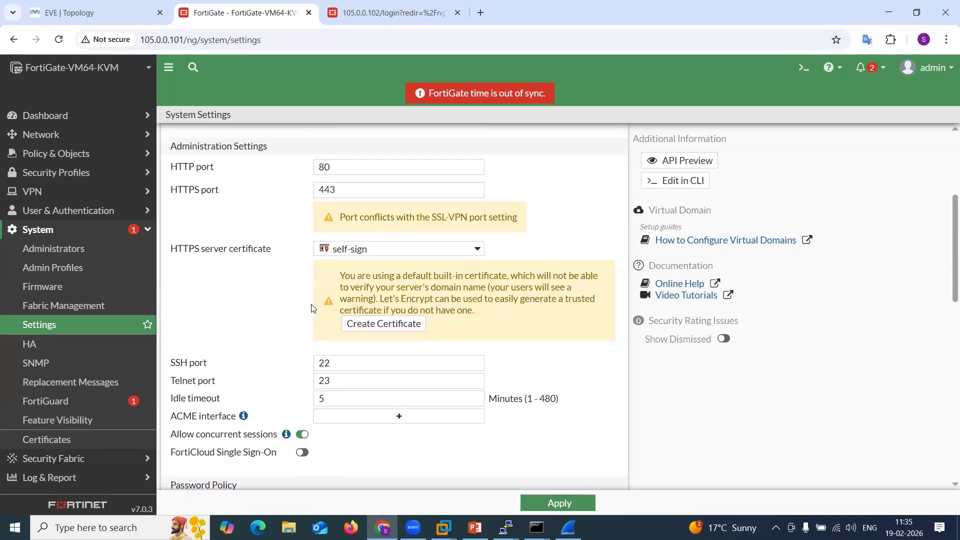
{"action": "scroll", "coordinate": [312, 307], "scroll_direction": "down", "scroll_amount": 7}
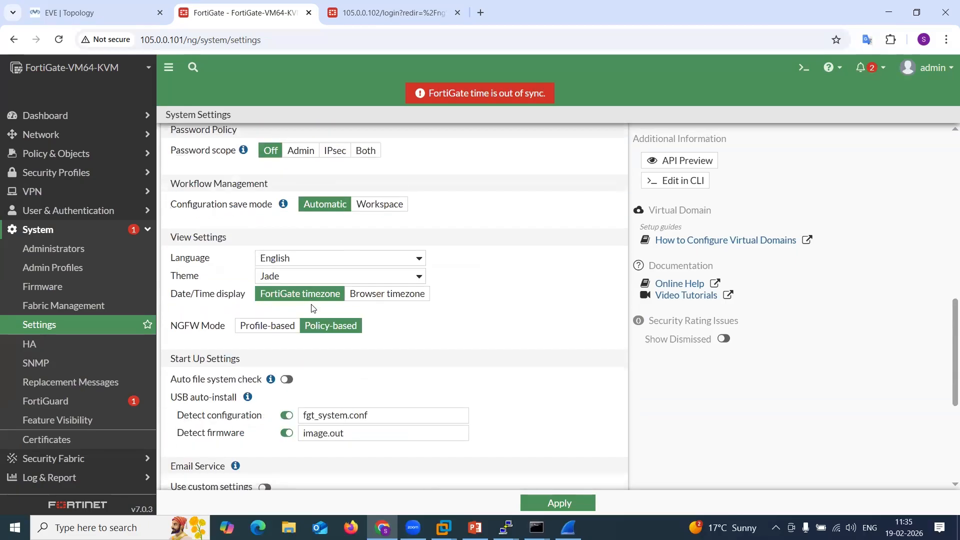
{"action": "left_click", "coordinate": [270, 329]}
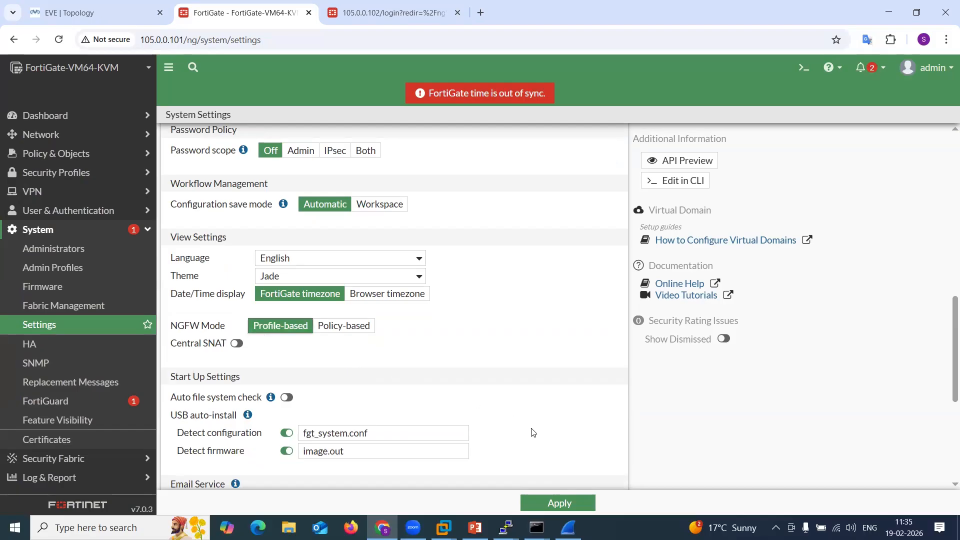
{"action": "left_click", "coordinate": [576, 502]}
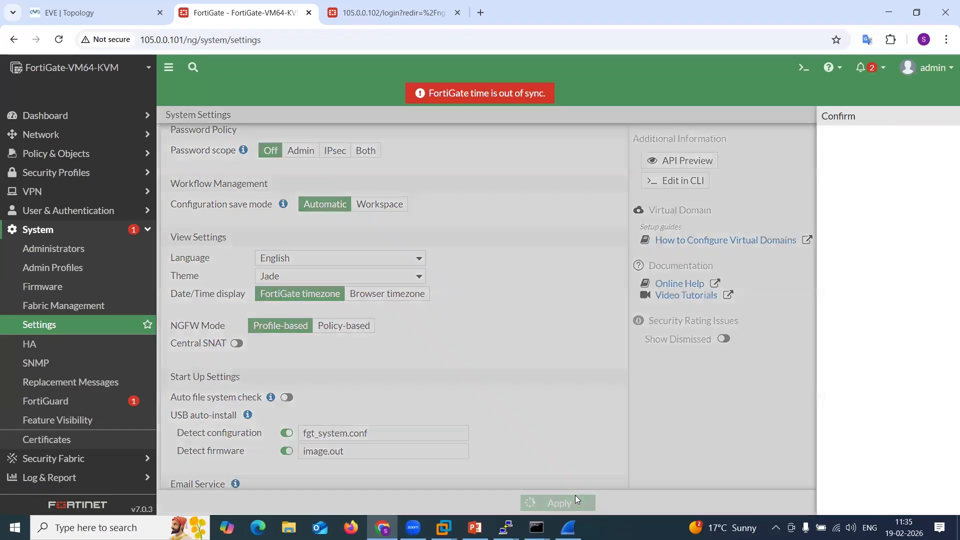
{"action": "left_click", "coordinate": [733, 505]}
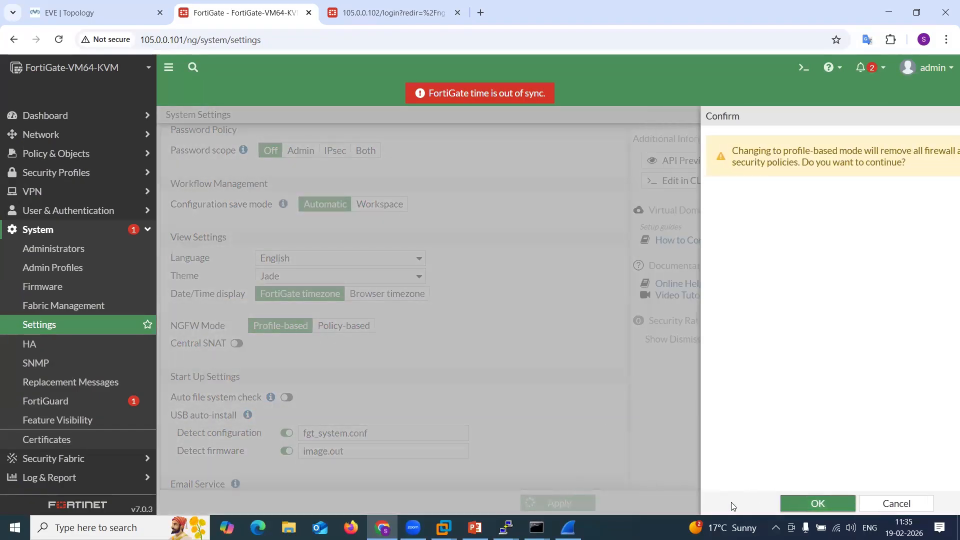